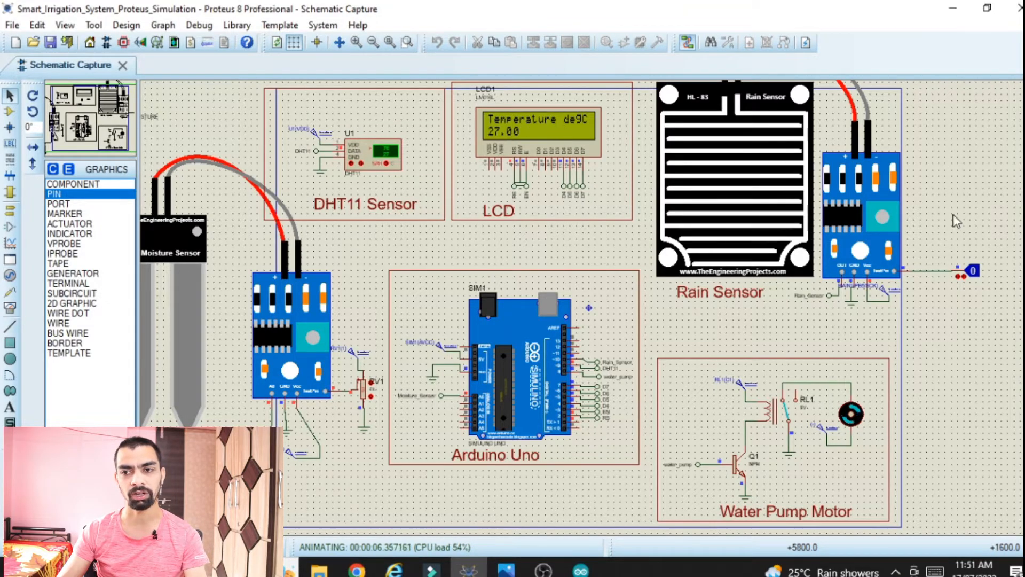
- Switch the rain sensor's logic input to 1 to simulate rain, and return it to 0
left_click(972, 274)
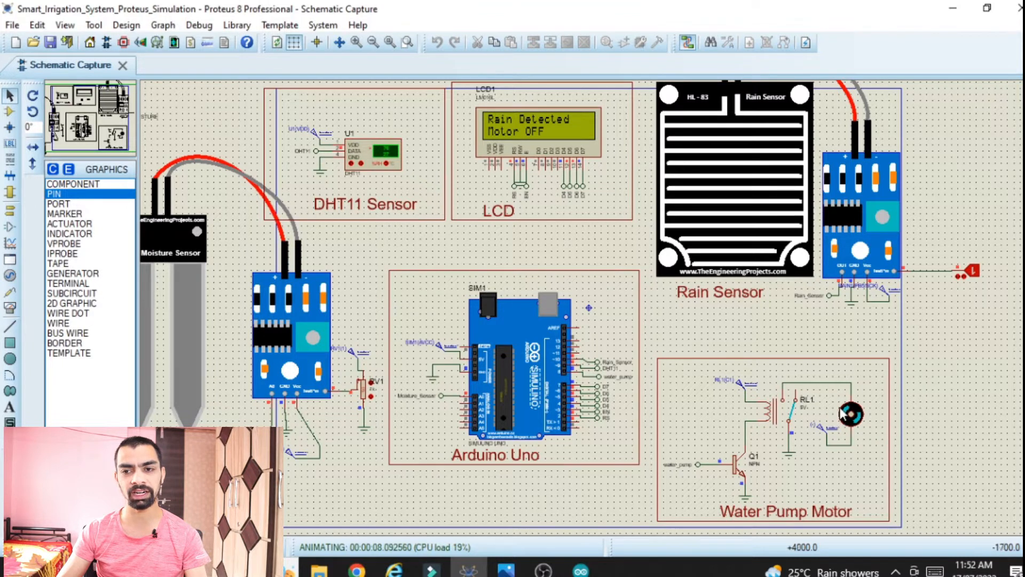
left_click(976, 272)
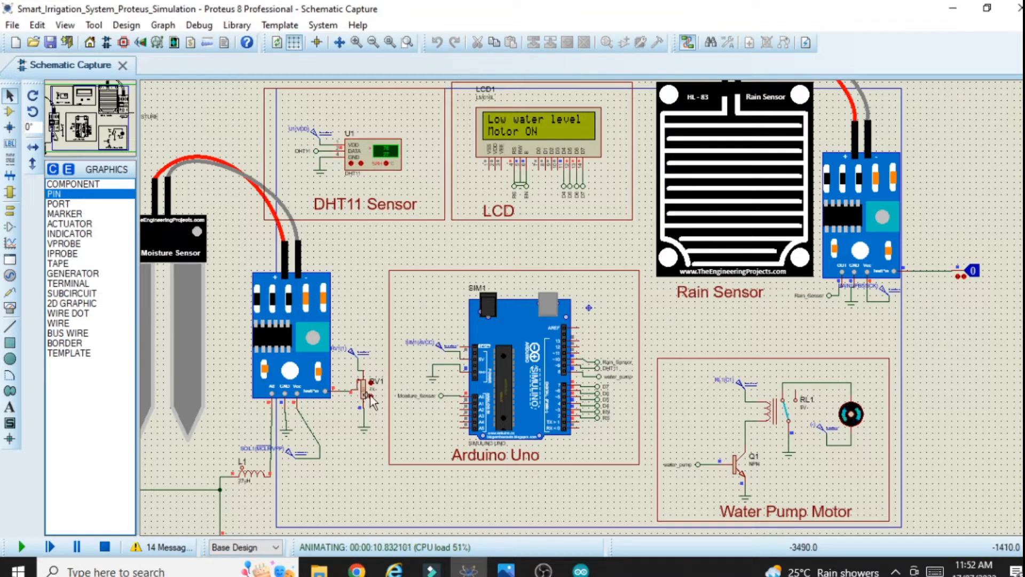
- Set potentiometer RV1 at the soil moisture sensor to 79% in the running simulation and check the LCD and pump motor
left_click(357, 42)
left_click(357, 43)
left_click_drag(146, 459, 348, 534)
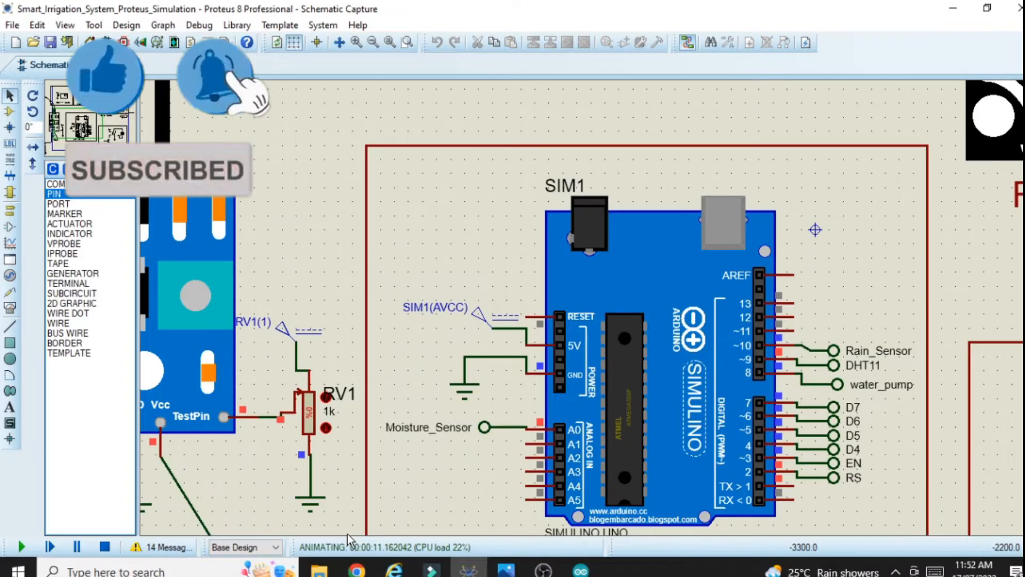
key("shift")
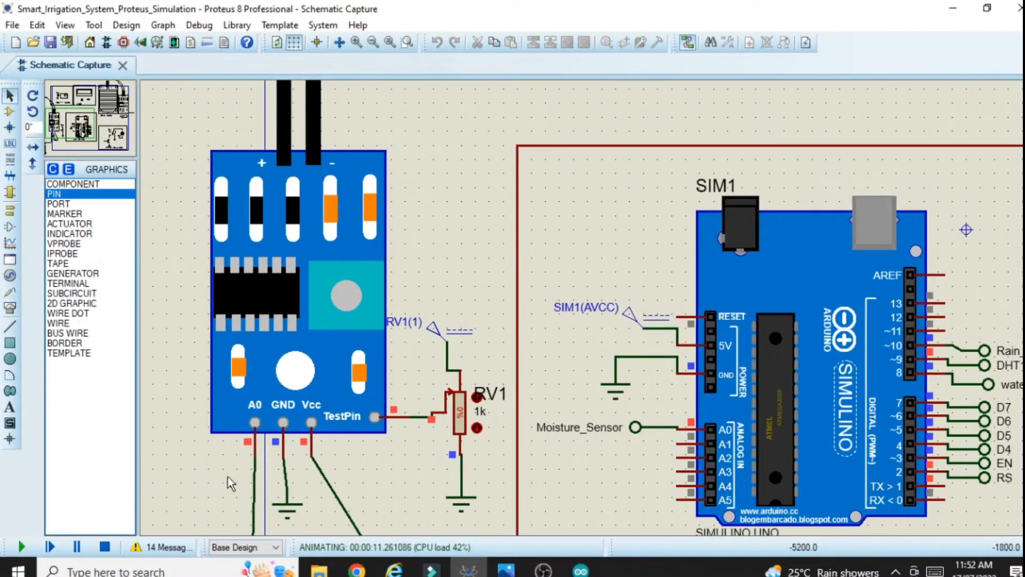
left_click(474, 428)
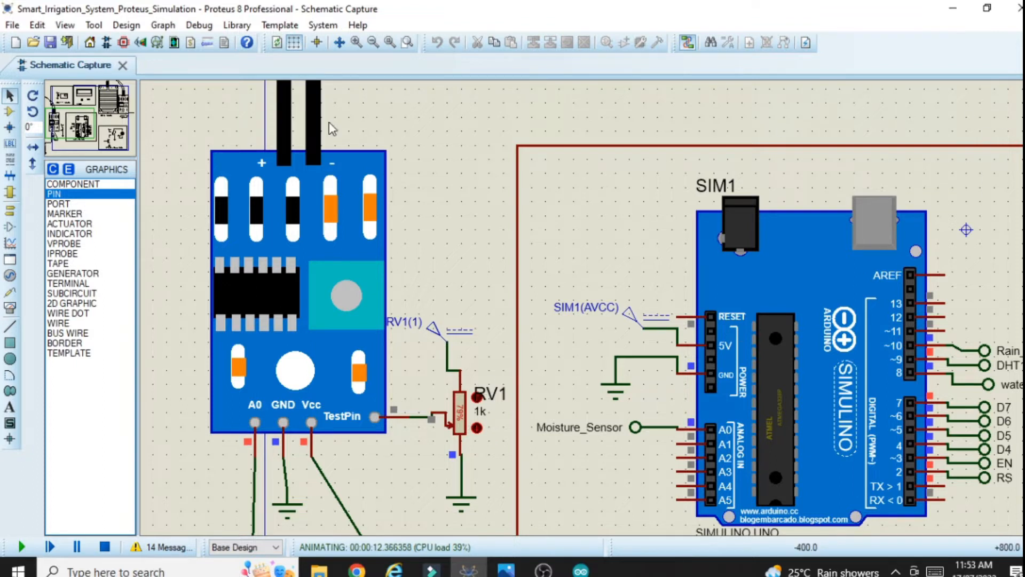
left_click(378, 44)
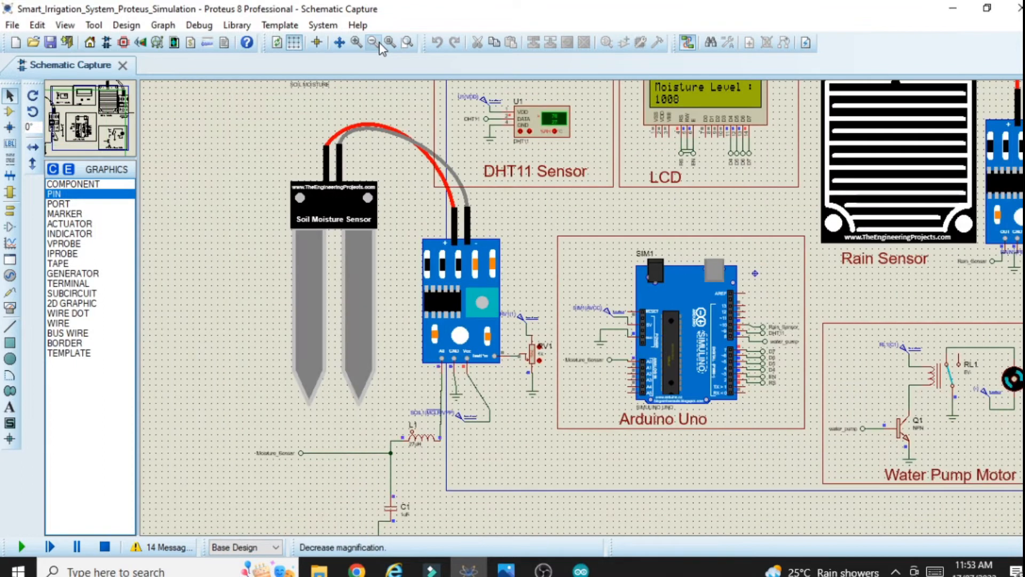
middle_click(699, 229)
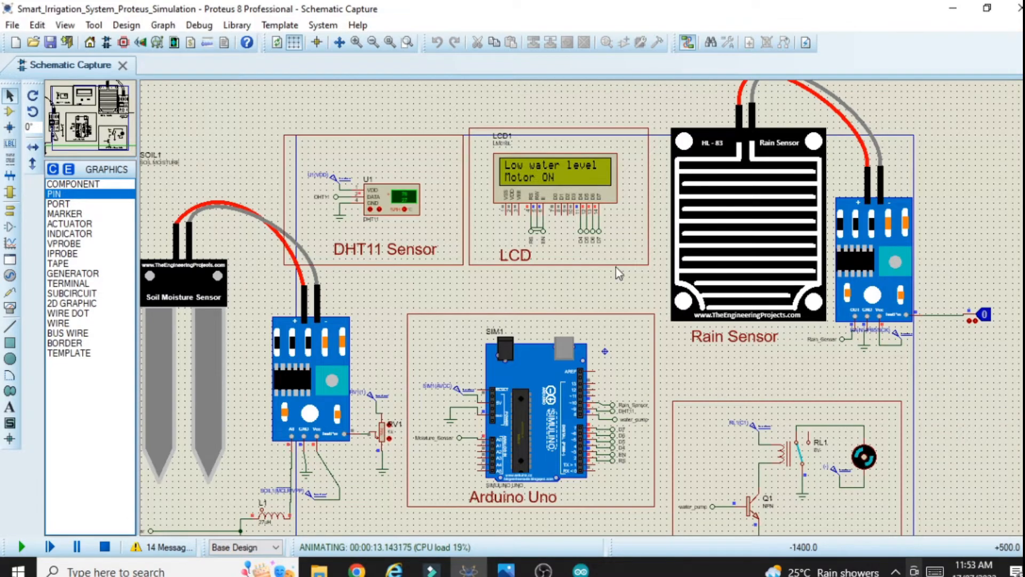
scroll(619, 272, "down", 1)
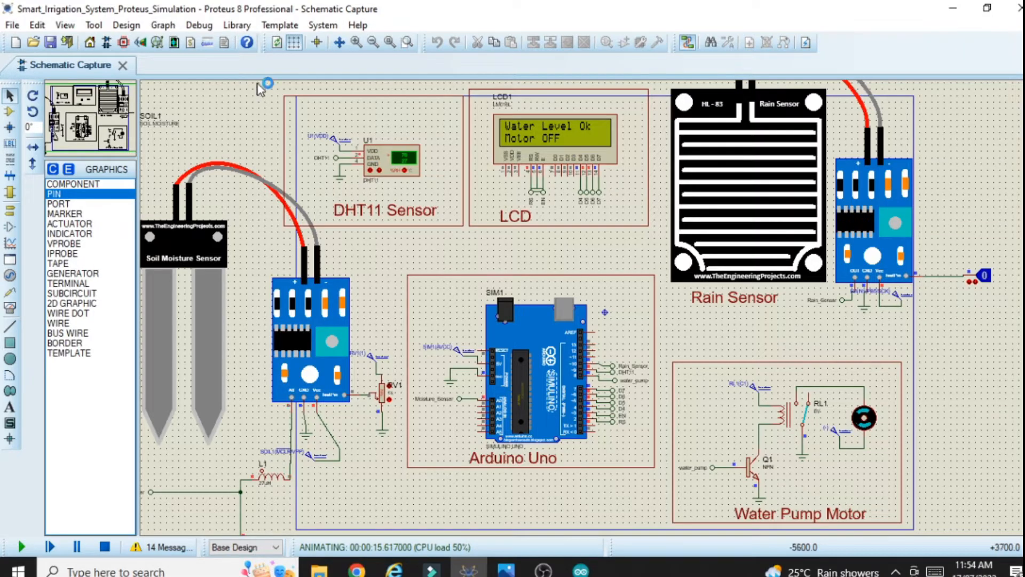
- Adjust the simulated humidity of the DHT11 sensor by three steps in the running simulation
left_click(357, 43)
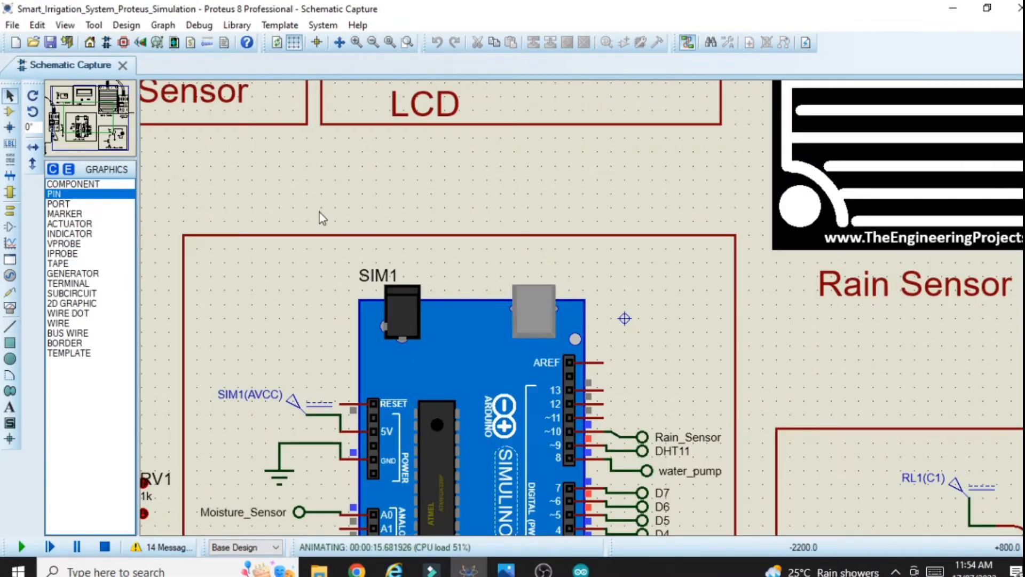
key("shift")
key("shift")
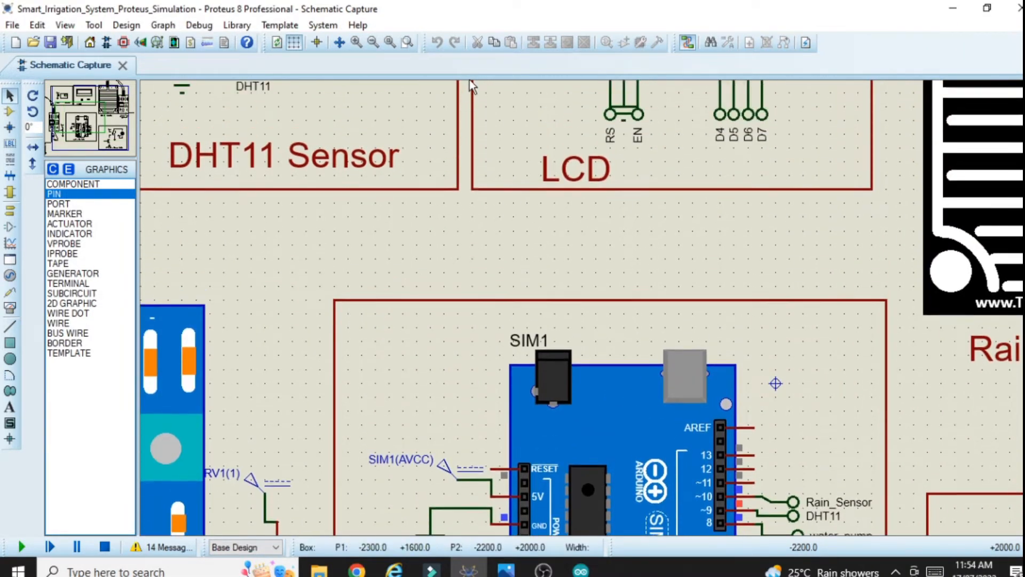
left_click(10, 327)
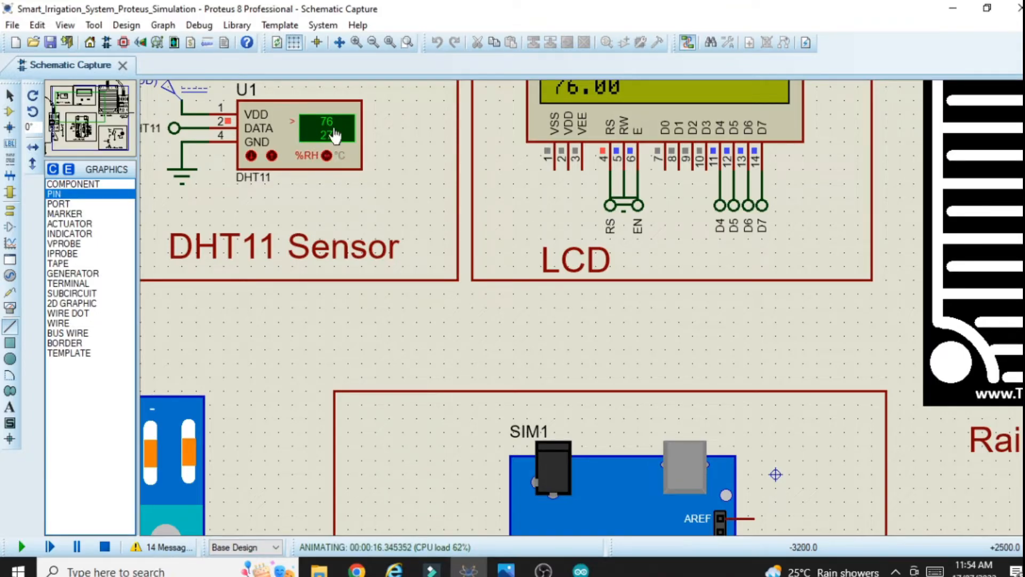
left_click(270, 156)
left_click(271, 156)
left_click(272, 155)
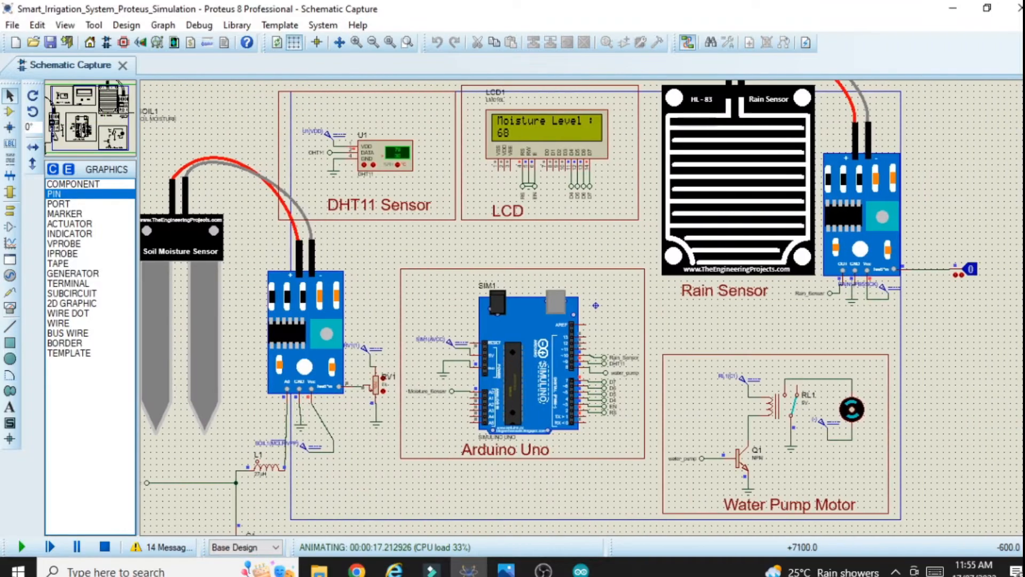
scroll(305, 135, "up", 1)
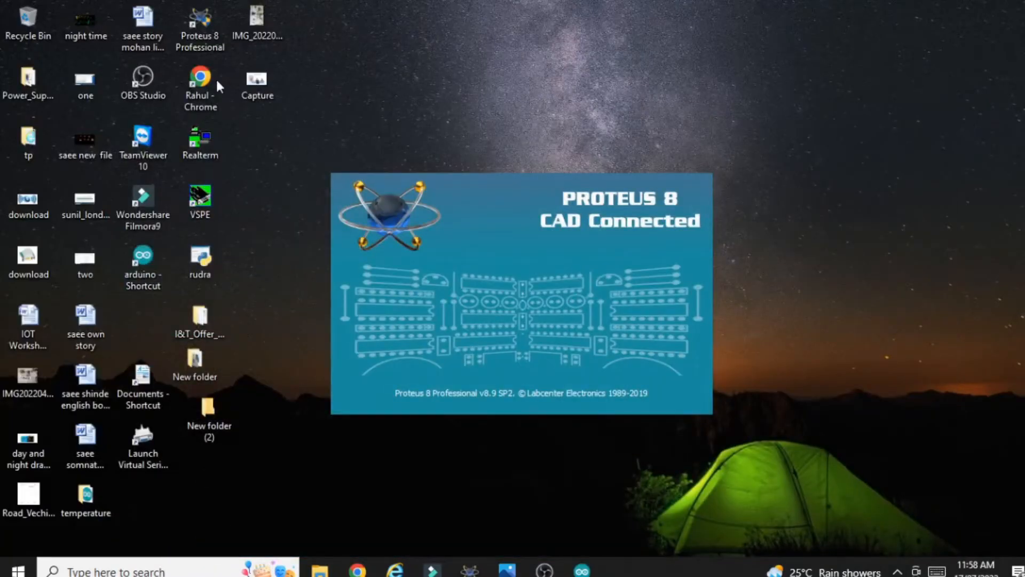
left_click(177, 23)
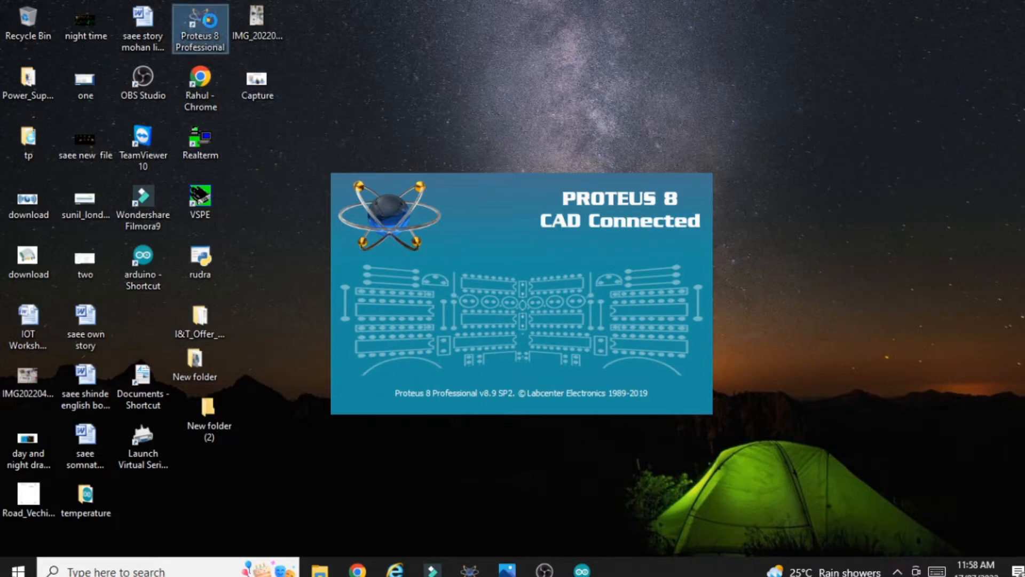
left_click(484, 81)
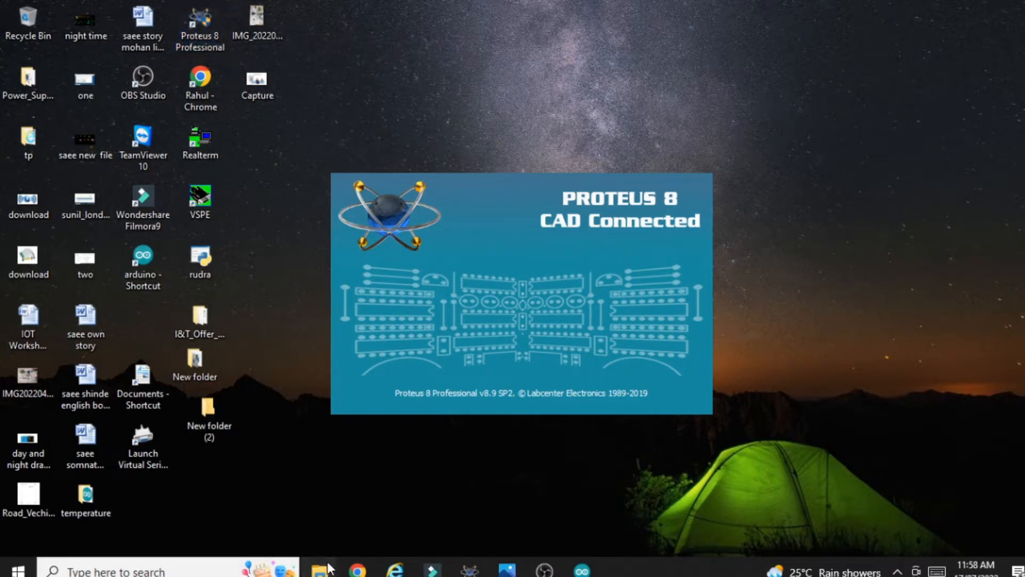
mouse_move(320, 569)
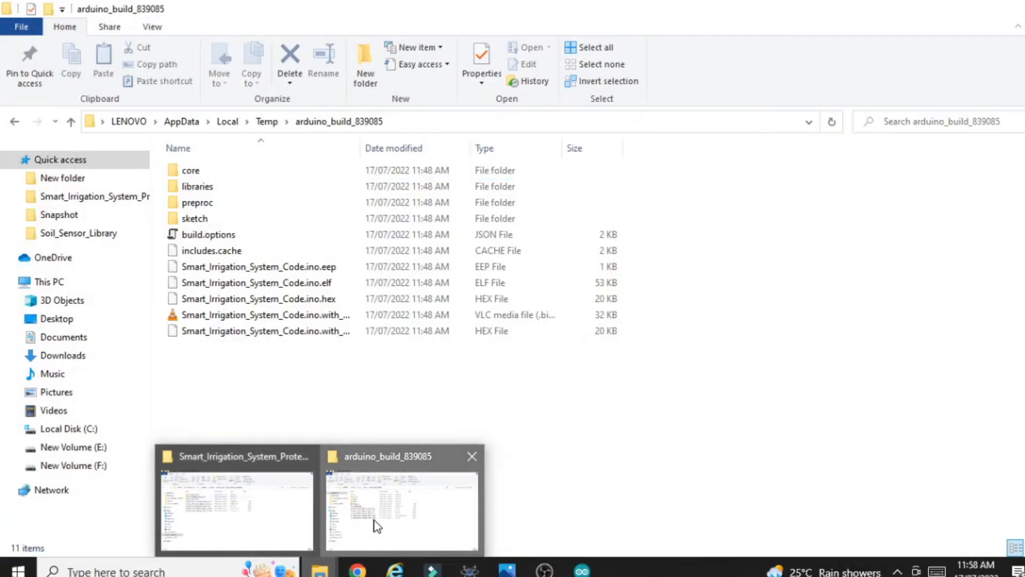
left_click(377, 526)
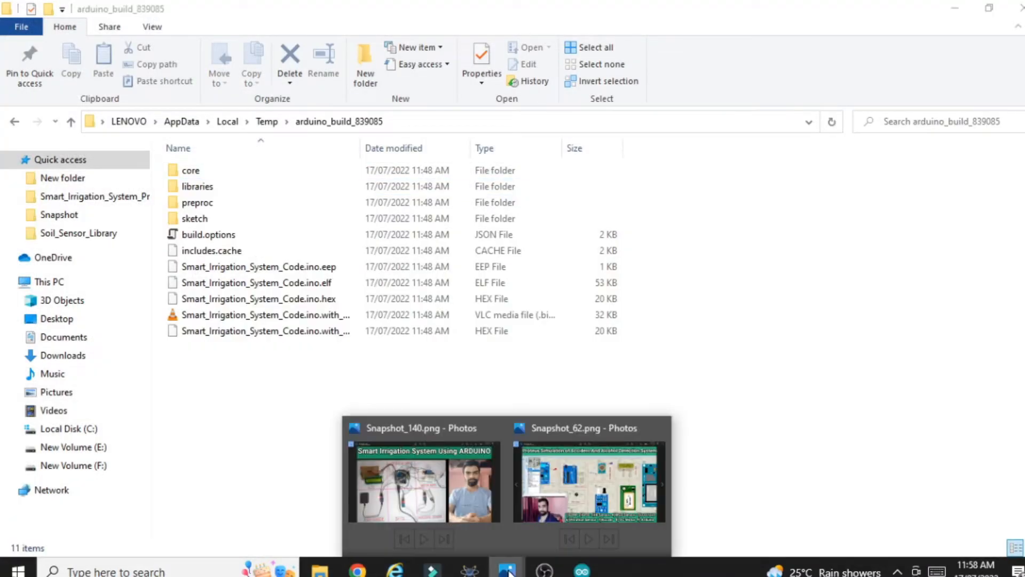
left_click(469, 569)
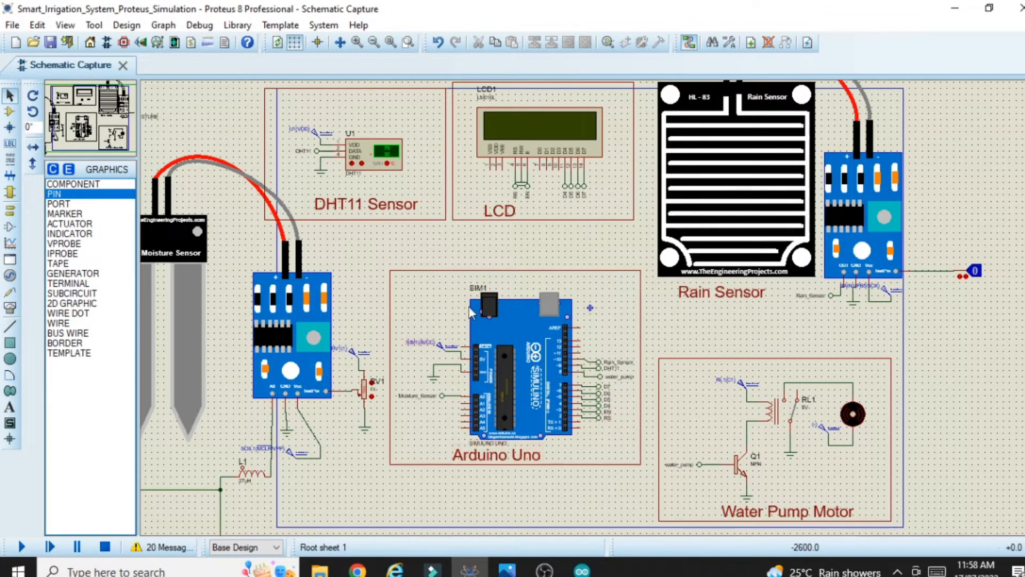
left_click(954, 9)
left_click(954, 9)
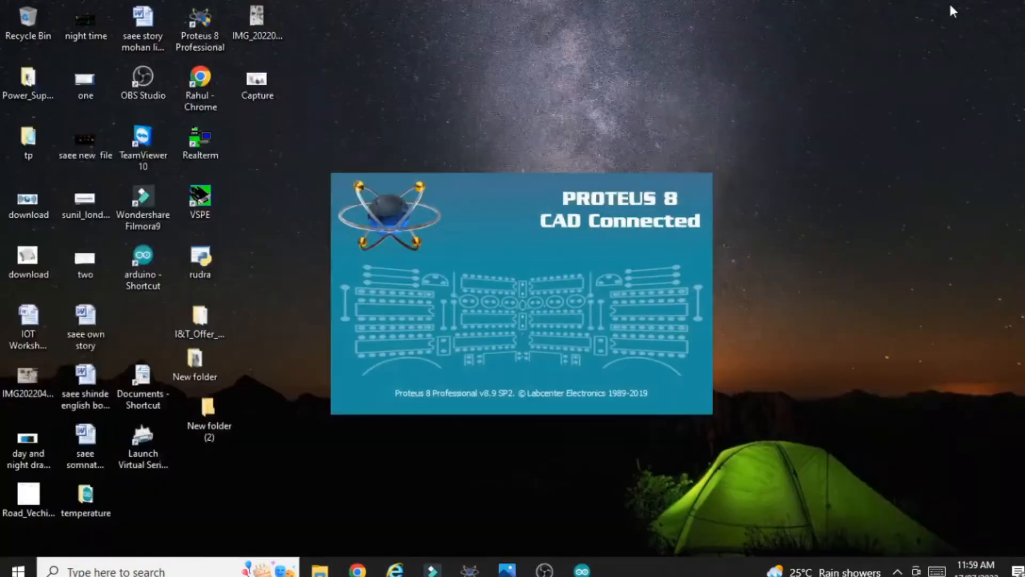
left_click(148, 256)
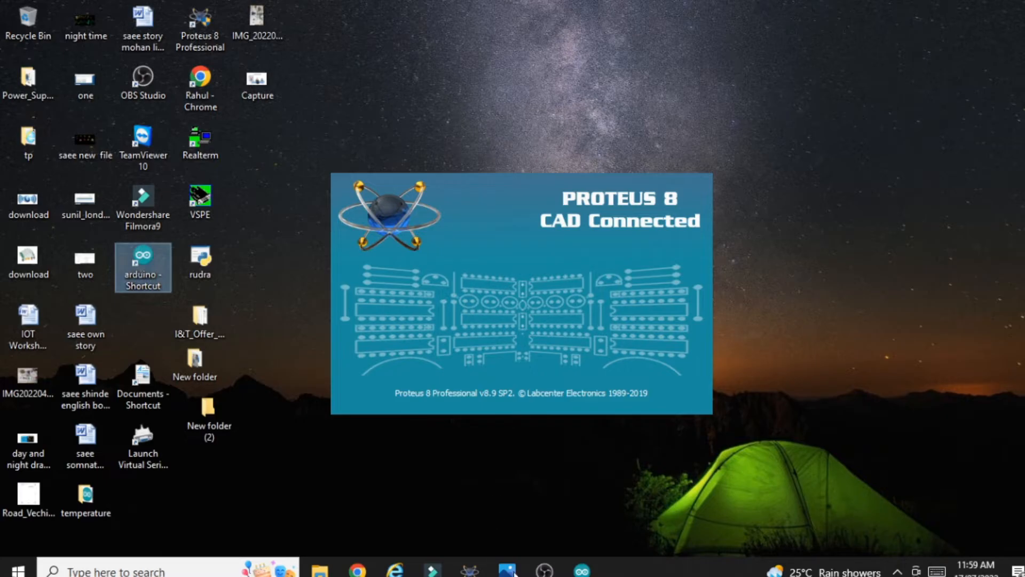
- View the Snapshot_62.png image of the accident and alcohol detection project in Photos and return to the desktop
mouse_move(514, 571)
left_click(555, 500)
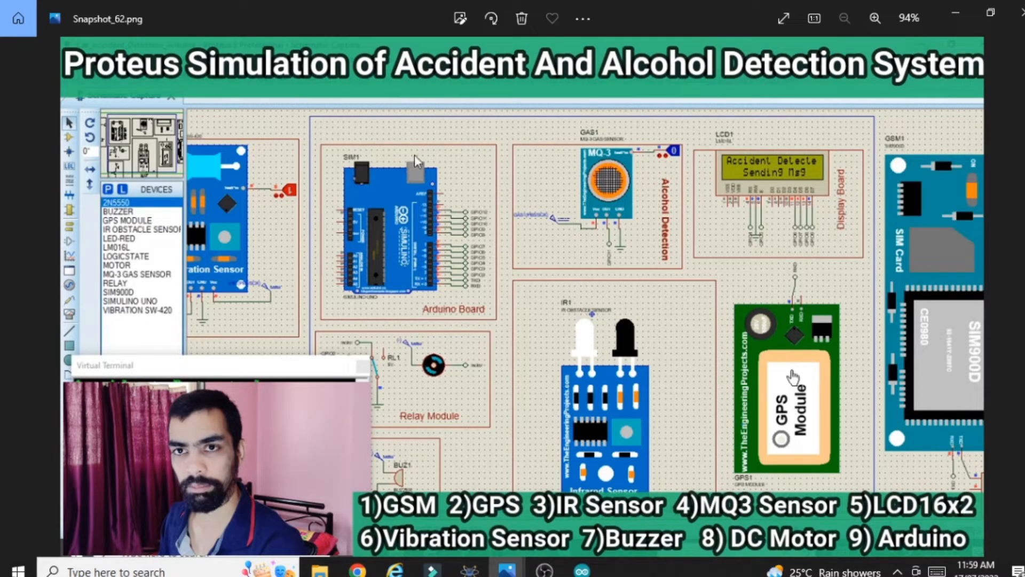
left_click(958, 1)
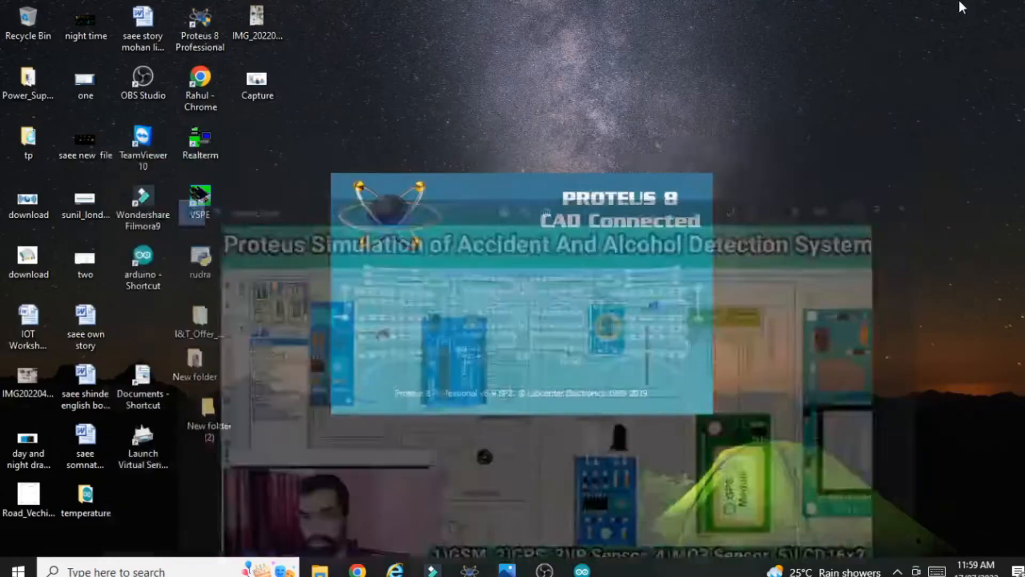
mouse_move(507, 569)
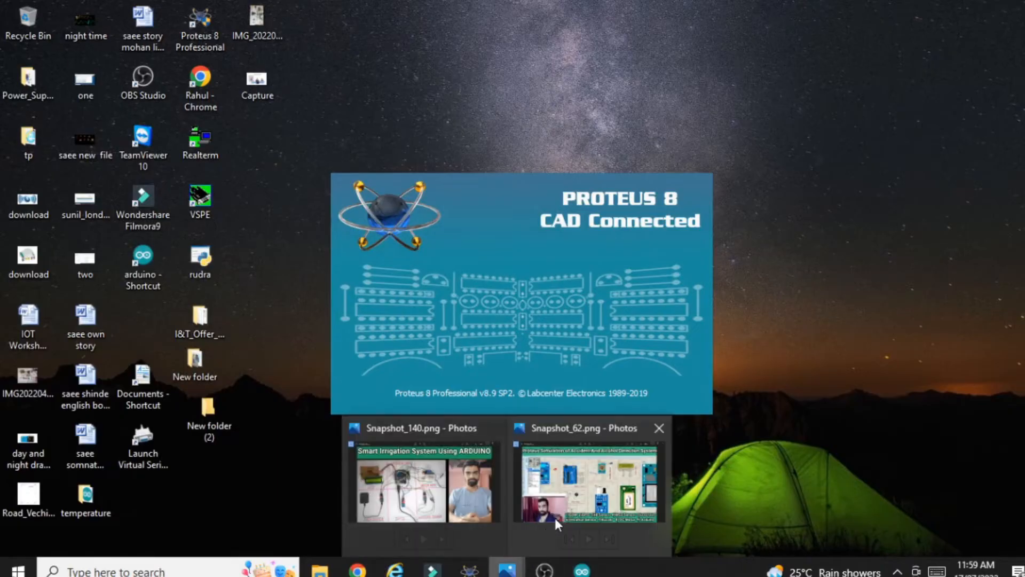
left_click(553, 514)
left_click(953, 2)
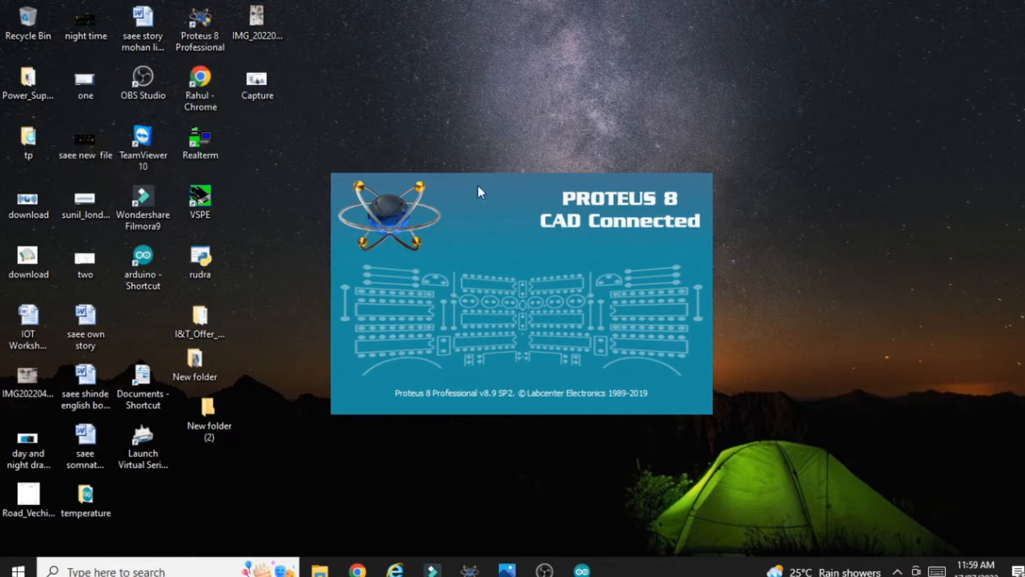
- Switch to File Explorer's Smart_Irrigation_System_Proteus_Simulation folder and select the Rain_Sensor_library and Soil_Sensor_Library folders
mouse_move(319, 569)
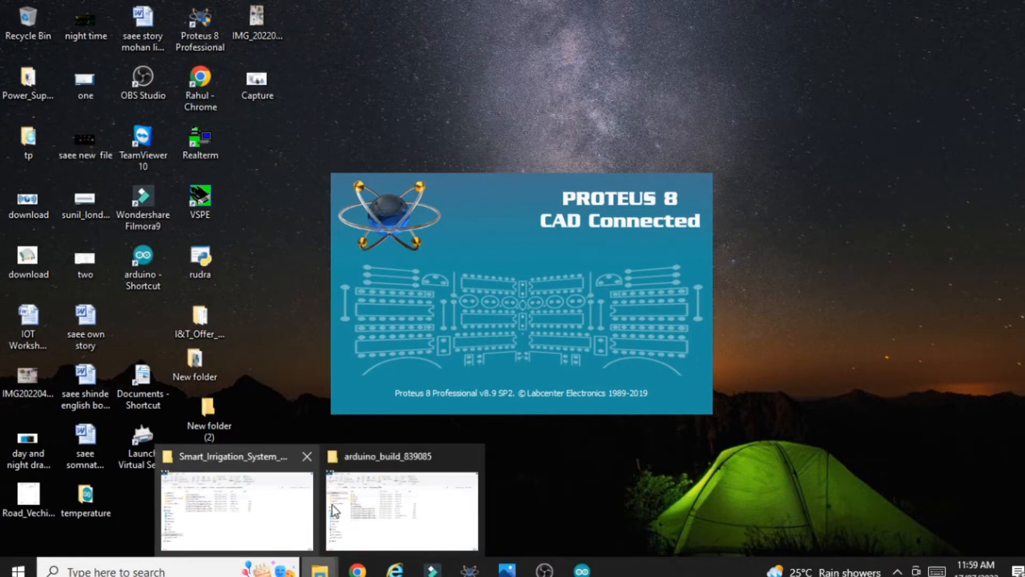
left_click(401, 512)
left_click(292, 517)
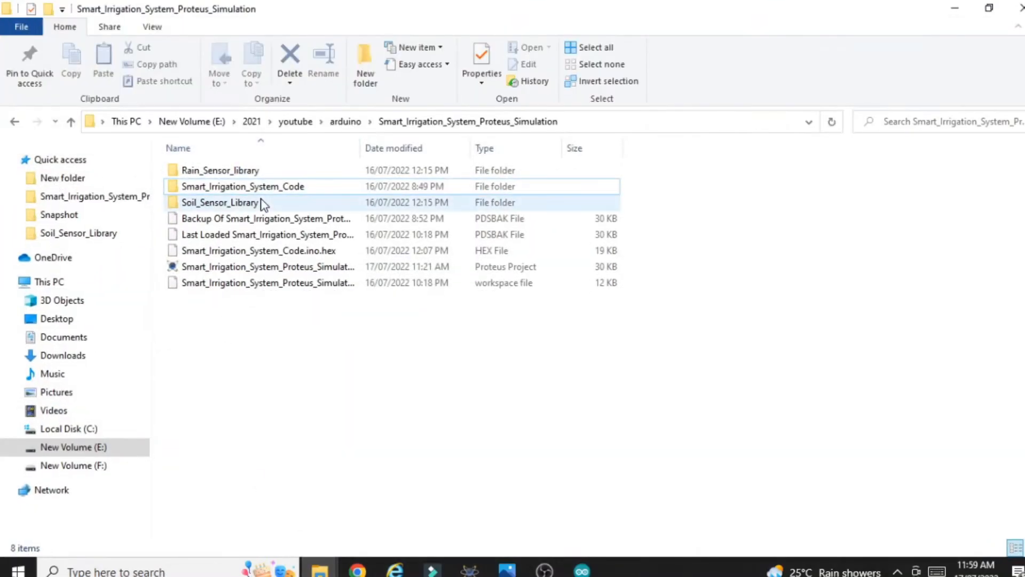
left_click(238, 204)
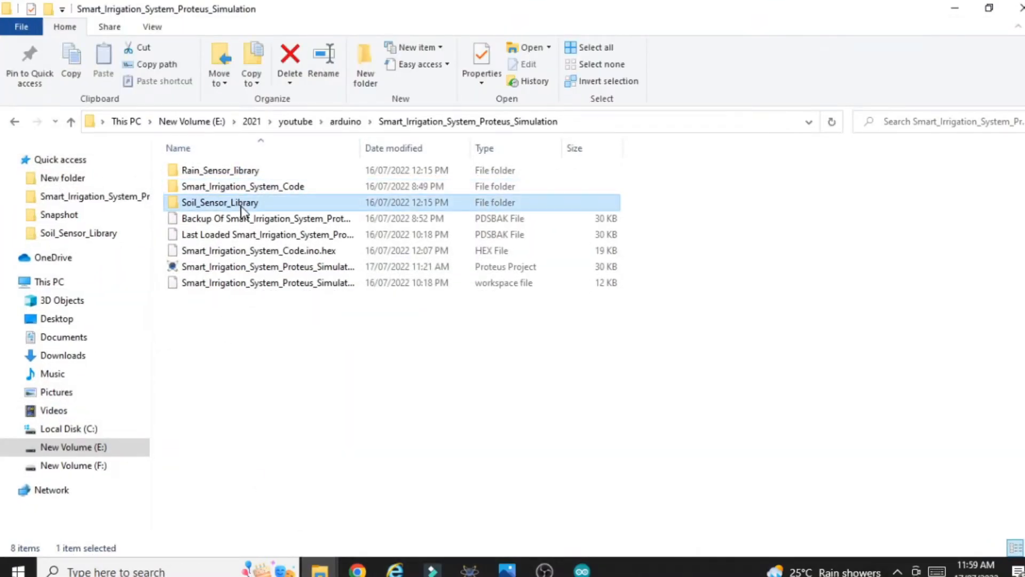
left_click(236, 172)
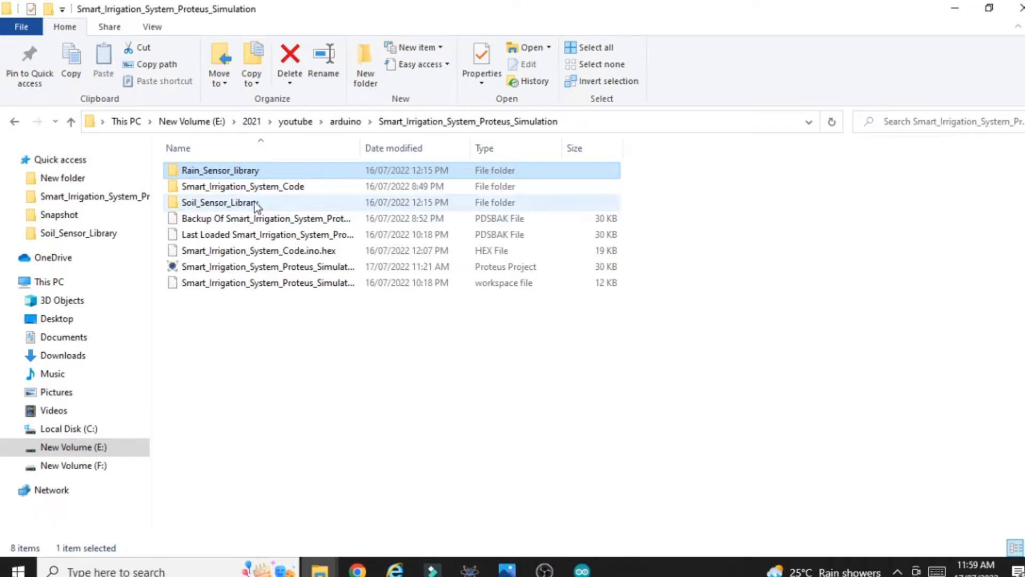
left_click(252, 201)
left_click(251, 173)
left_click(256, 203, "ctrl")
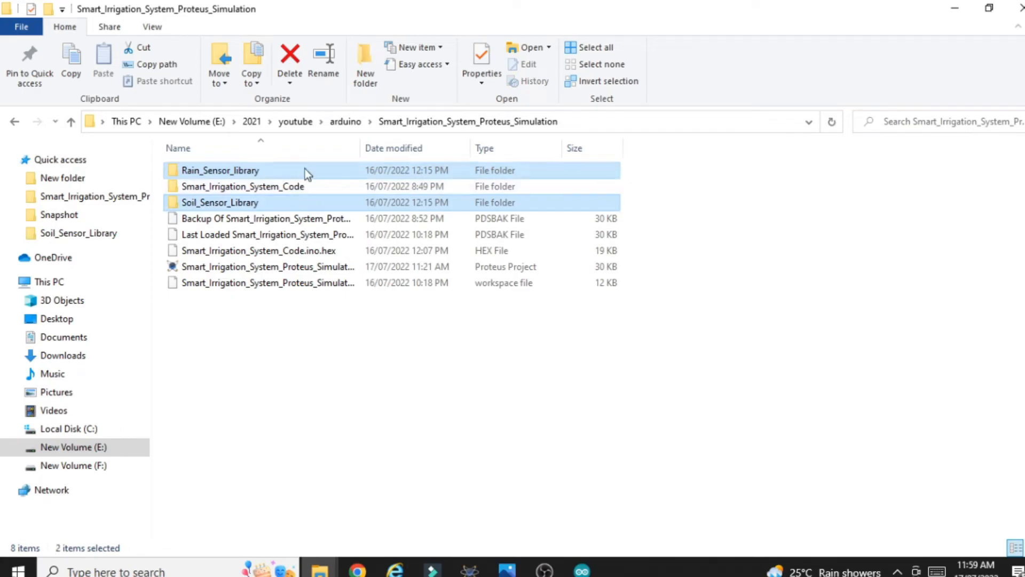
- Open the Rain_Sensor_library folder and copy all three RainSensorsTEP files in it
double_click(233, 172)
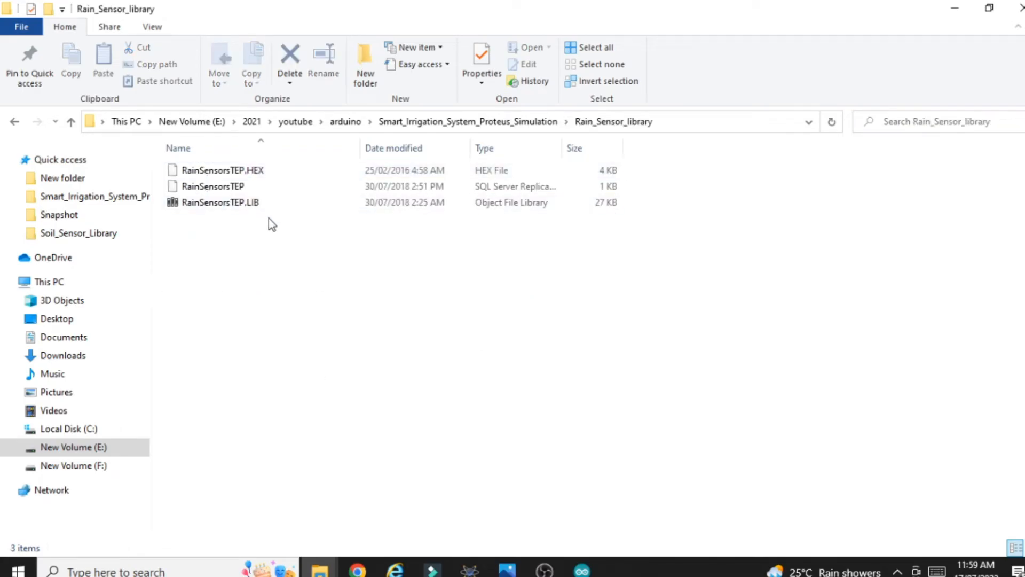
left_click_drag(307, 244, 178, 133)
left_click(330, 253)
key("ctrl+a")
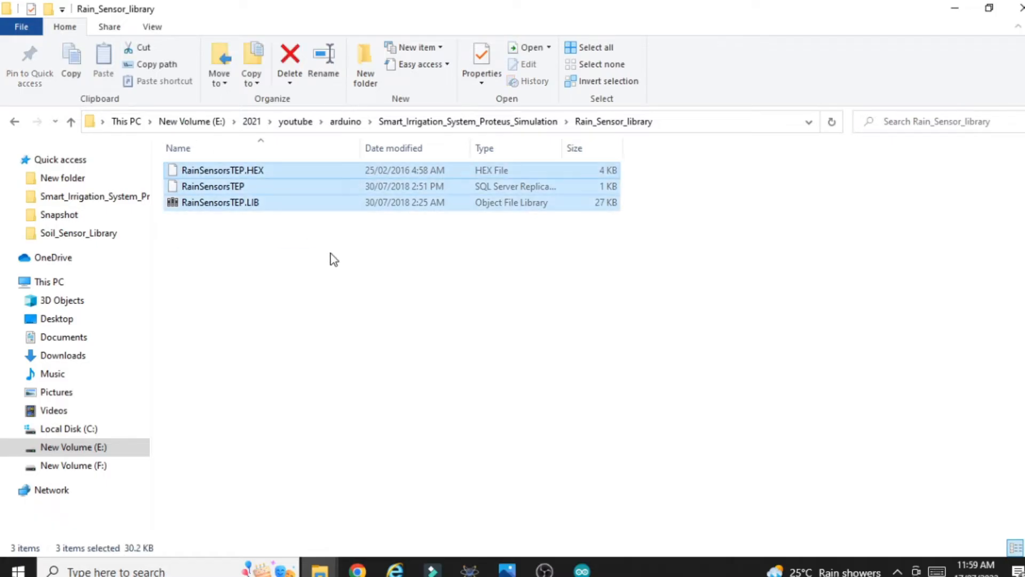
right_click(267, 196)
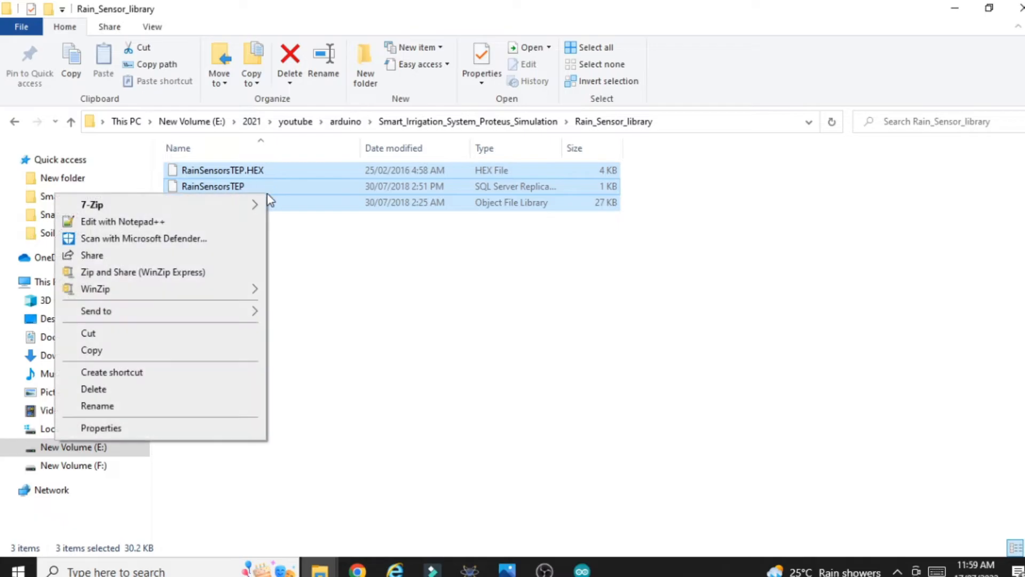
left_click(119, 349)
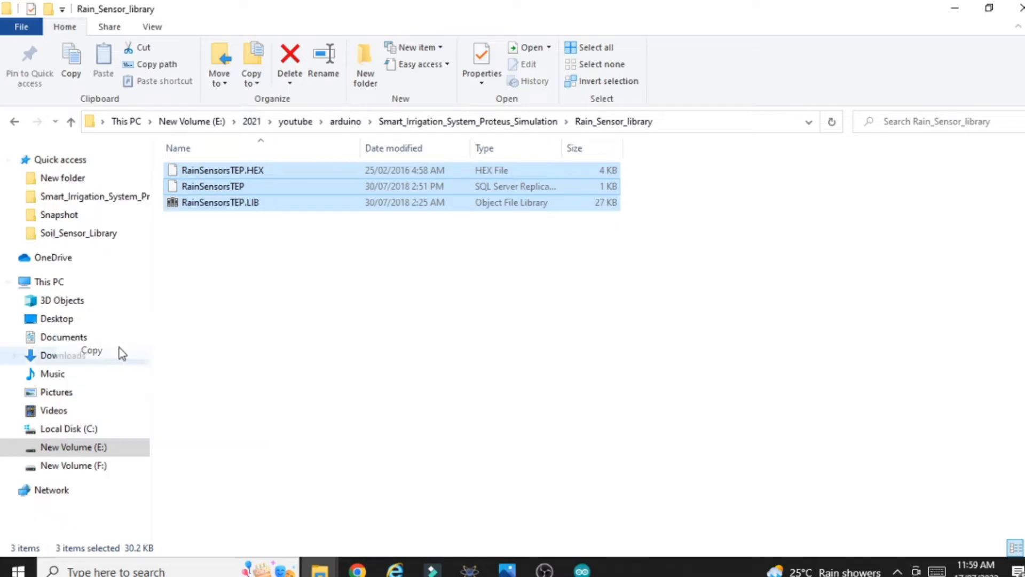
- Go to the Labcenter Electronics folder in Program Files (x86) on Local Disk (C:)
left_click(354, 371)
left_click(93, 428)
left_click(310, 359)
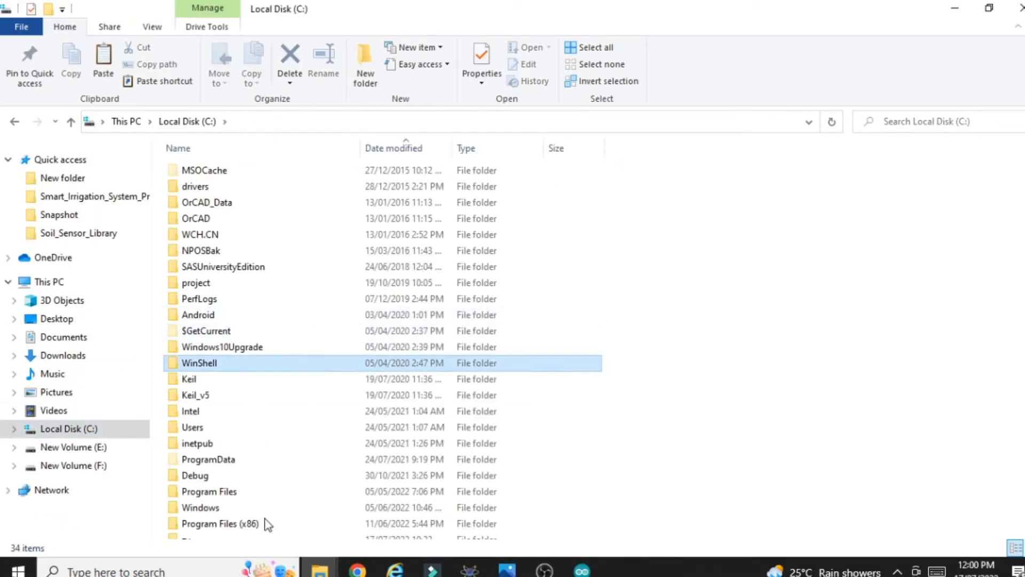
double_click(255, 523)
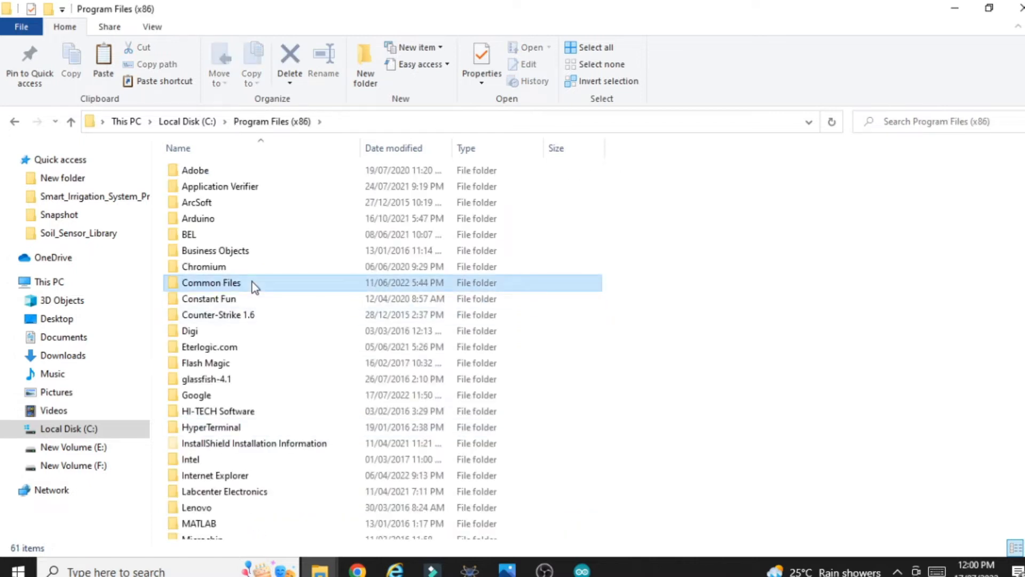
key("l")
double_click(314, 490)
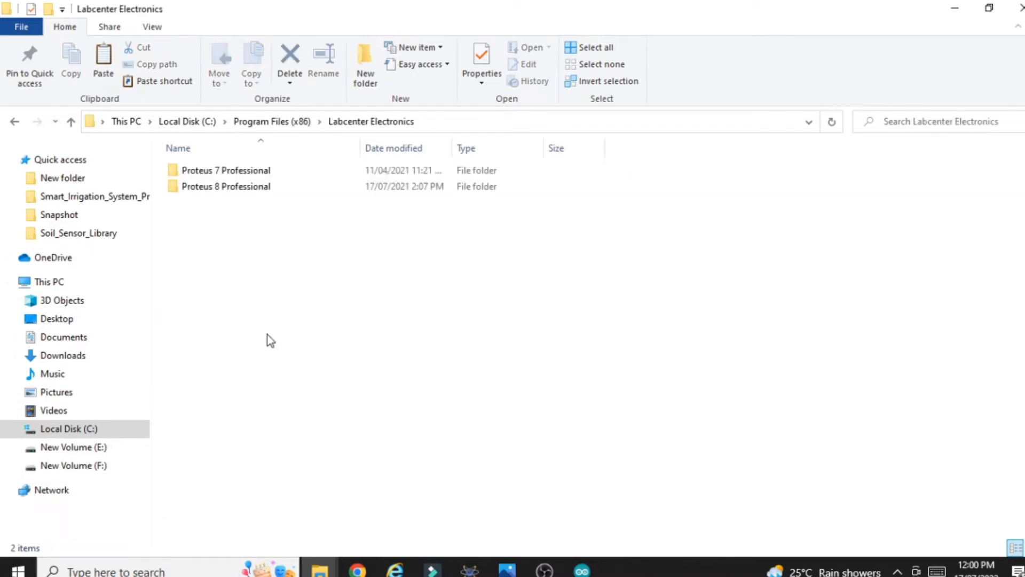
- Open the DATA\LIBRARY folder of Proteus 8 Professional and show its Paste command without pasting the rain sensor files
double_click(258, 187)
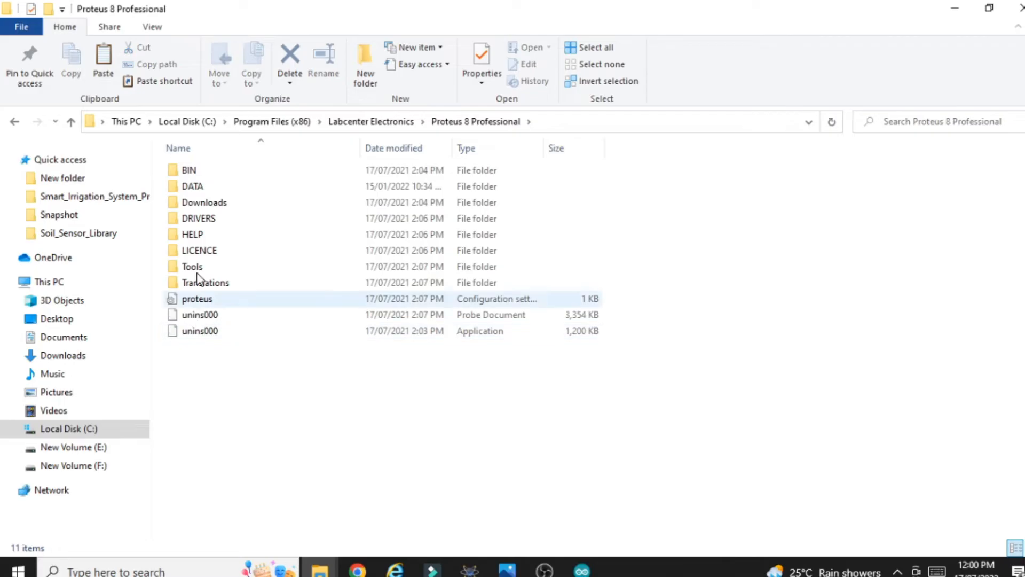
left_click(220, 186)
double_click(222, 182)
double_click(207, 188)
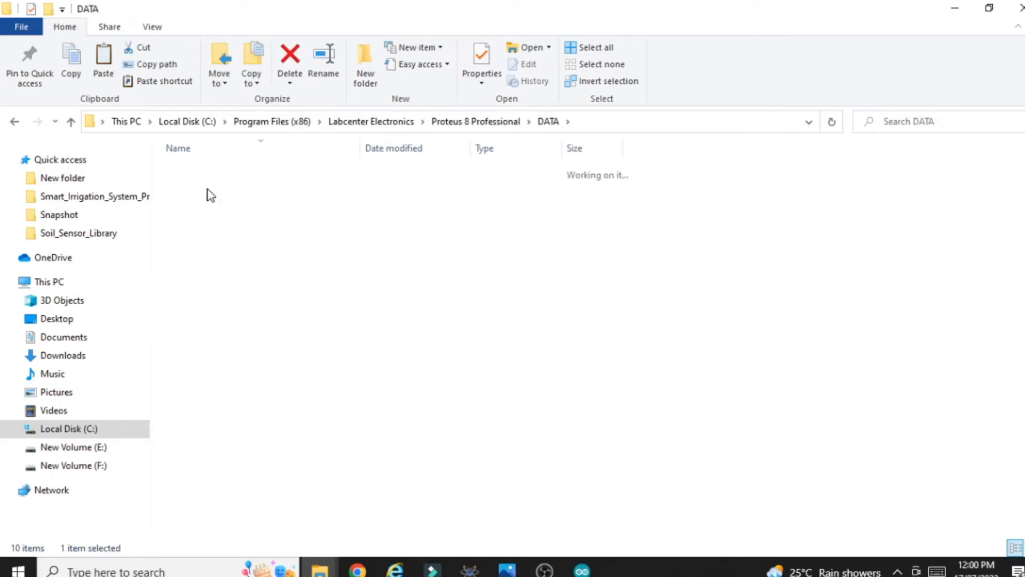
right_click(731, 261)
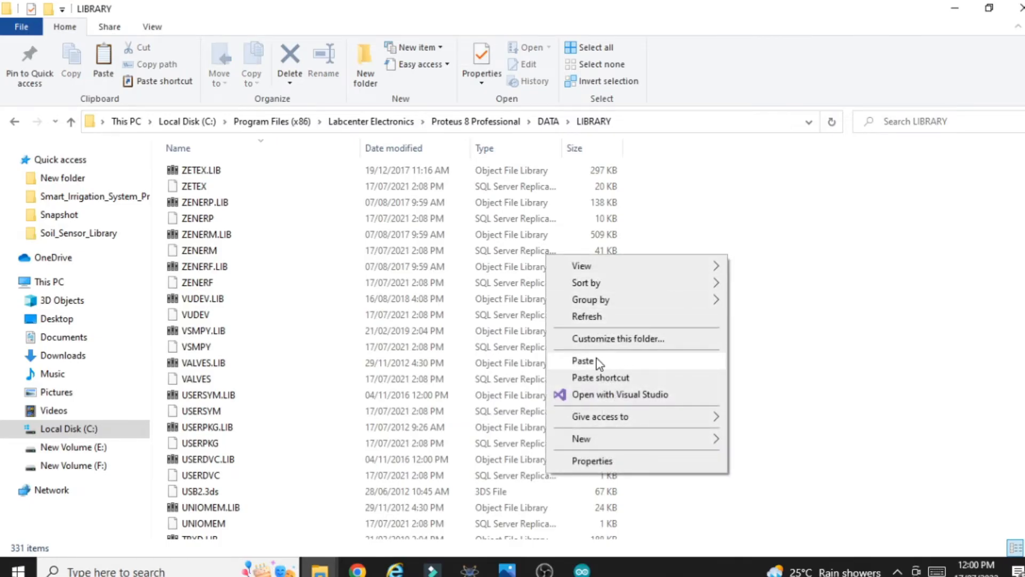
left_click(843, 243)
- Switch to the arduino_build_839085 window and go to the Soil_Sensor_Library folder in Smart_Irrigation_System_Proteus_Simulation on the E: drive
left_click(319, 569)
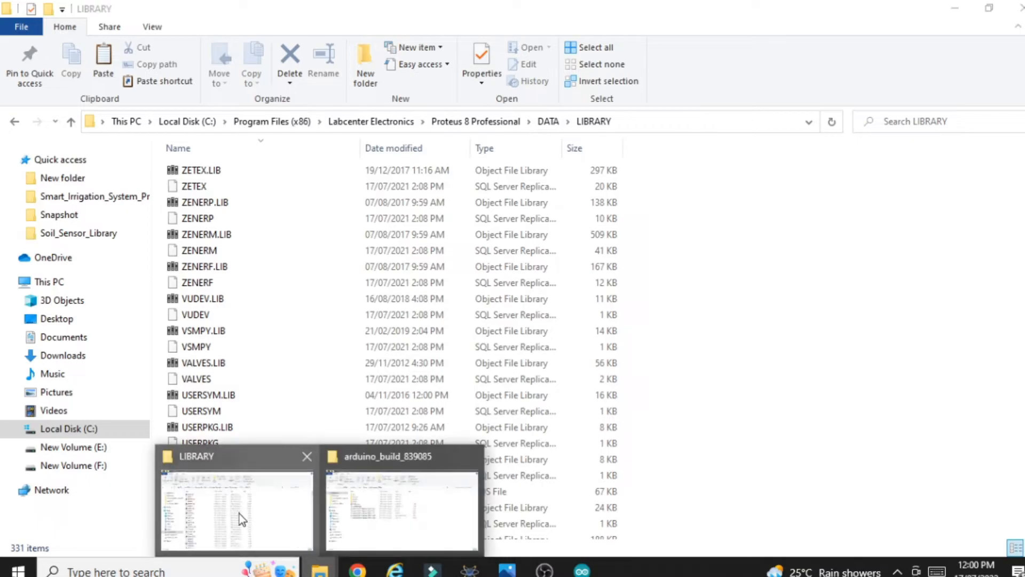
left_click(377, 504)
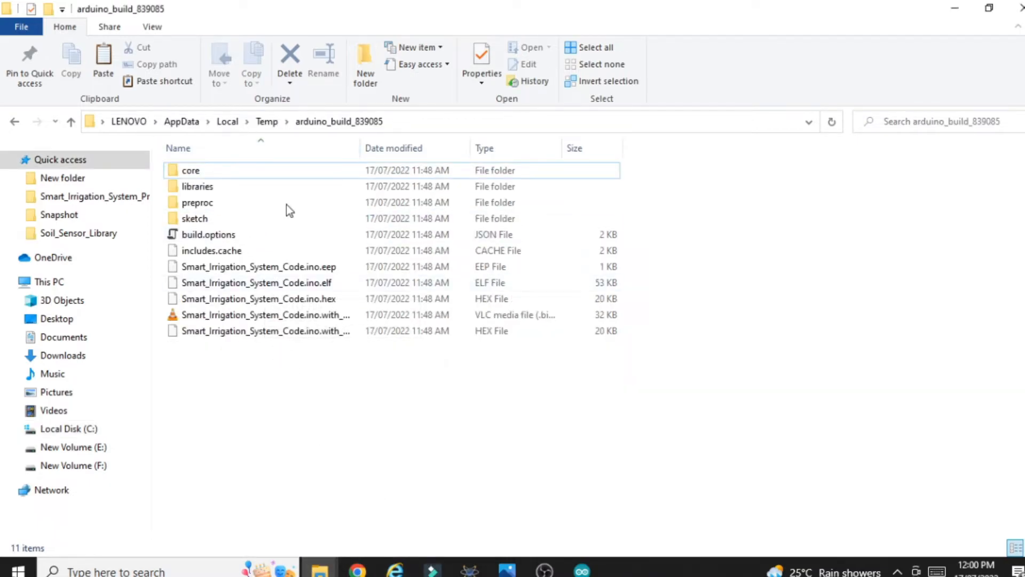
left_click(80, 449)
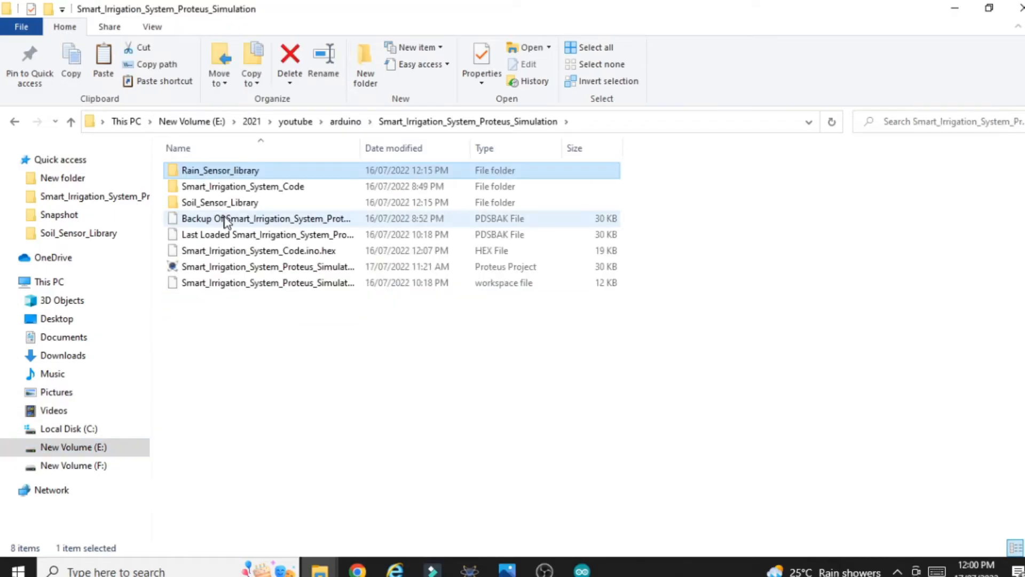
left_click(230, 204)
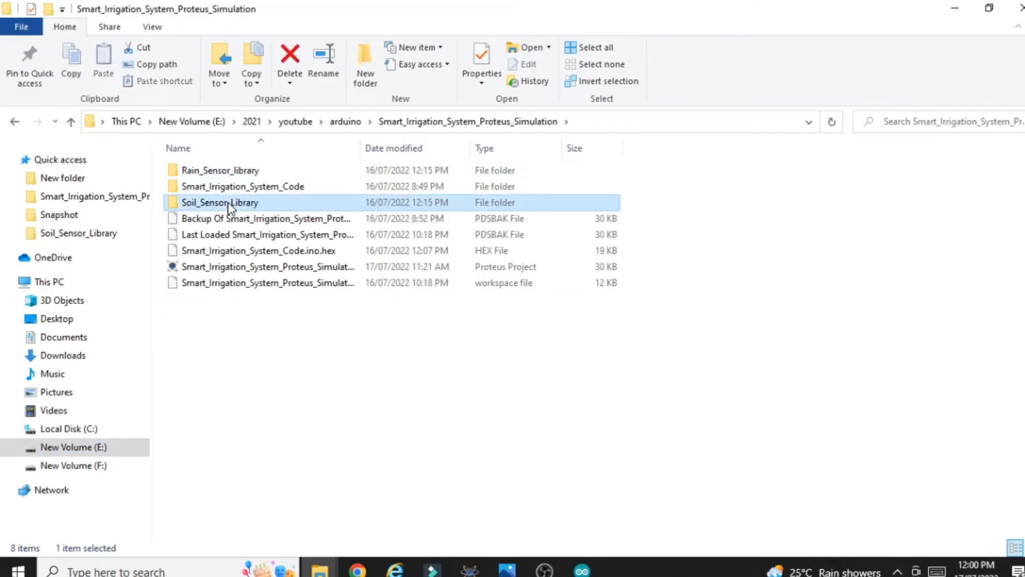
left_click(247, 170)
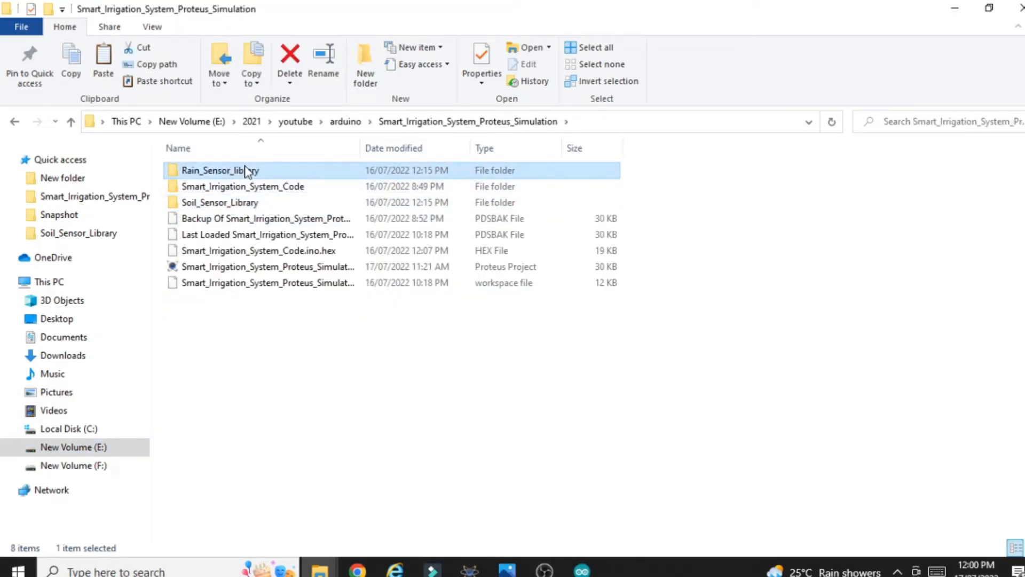
double_click(223, 201)
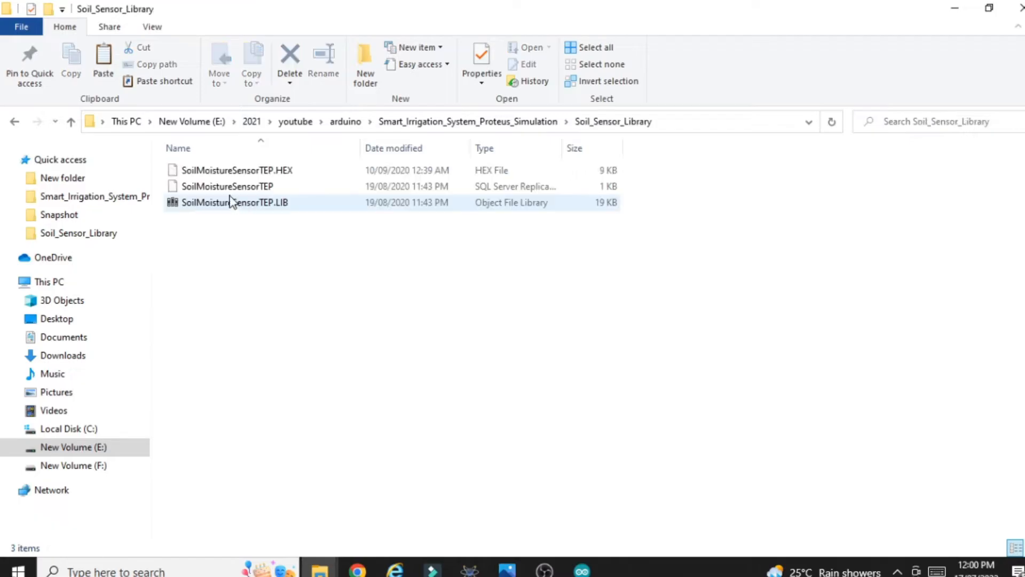
- Reopen the Soil_Sensor_Library folder from its parent folder and copy all three SoilMoistureSensorTEP files
left_click(469, 128)
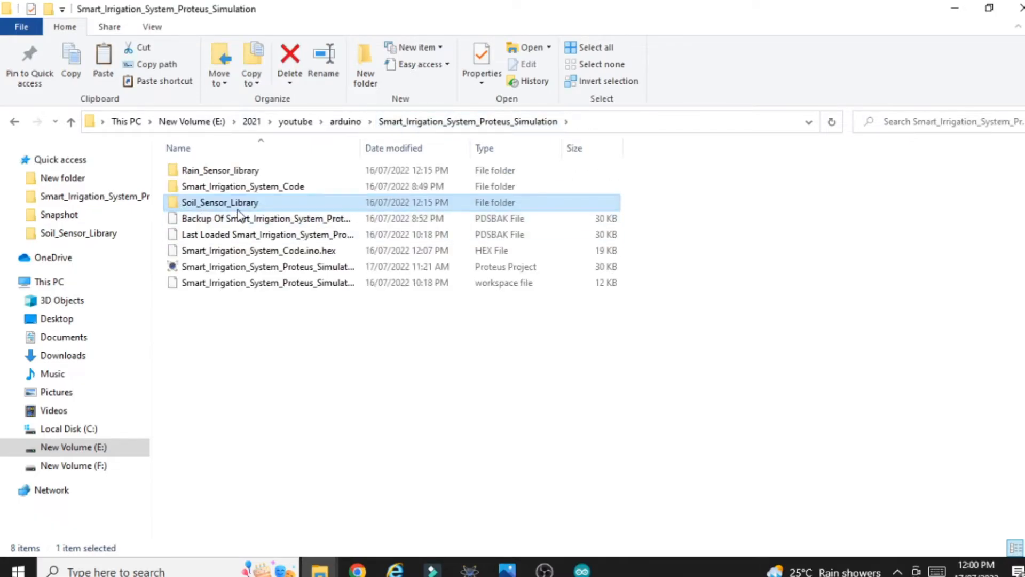
double_click(239, 209)
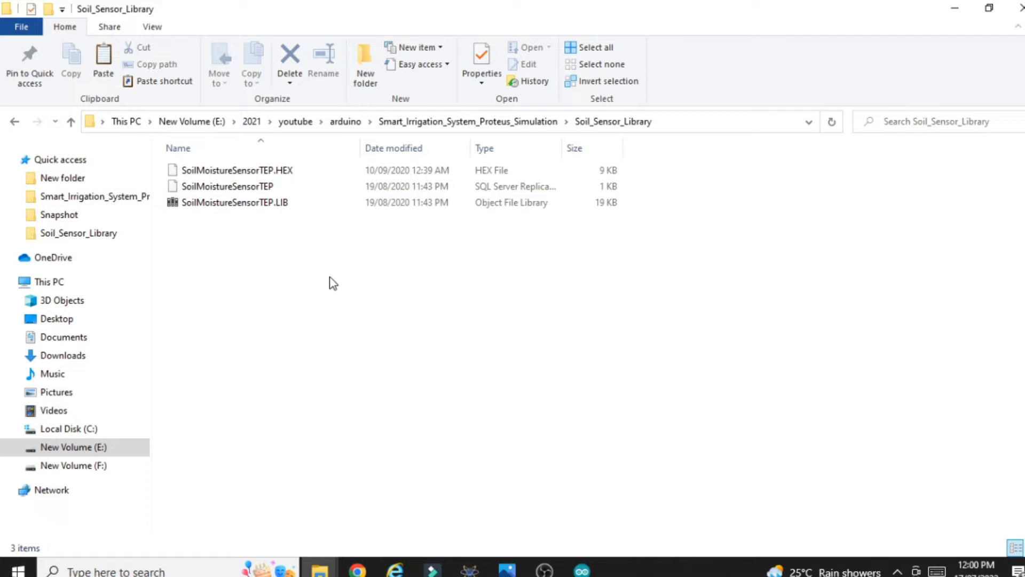
key("ctrl+a")
right_click(213, 187)
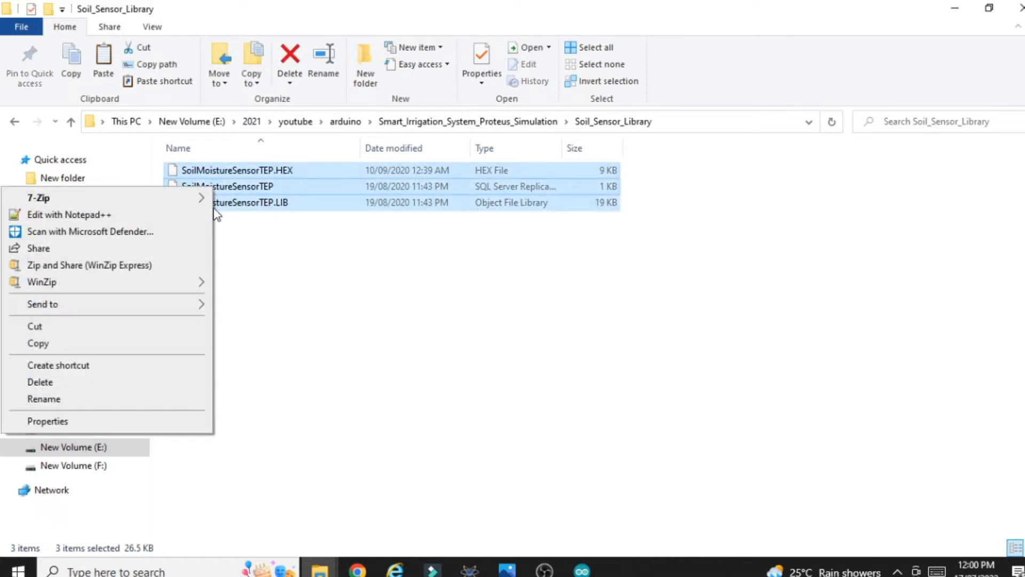
left_click(67, 345)
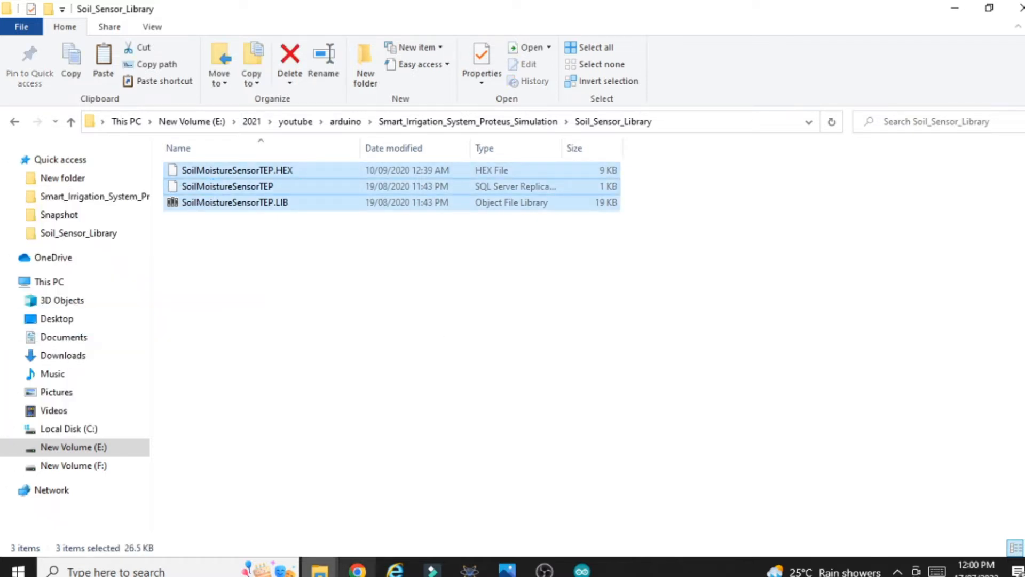
- Show the Paste command in the Proteus LIBRARY folder window without pasting, and minimize that window
left_click(319, 571)
left_click(222, 501)
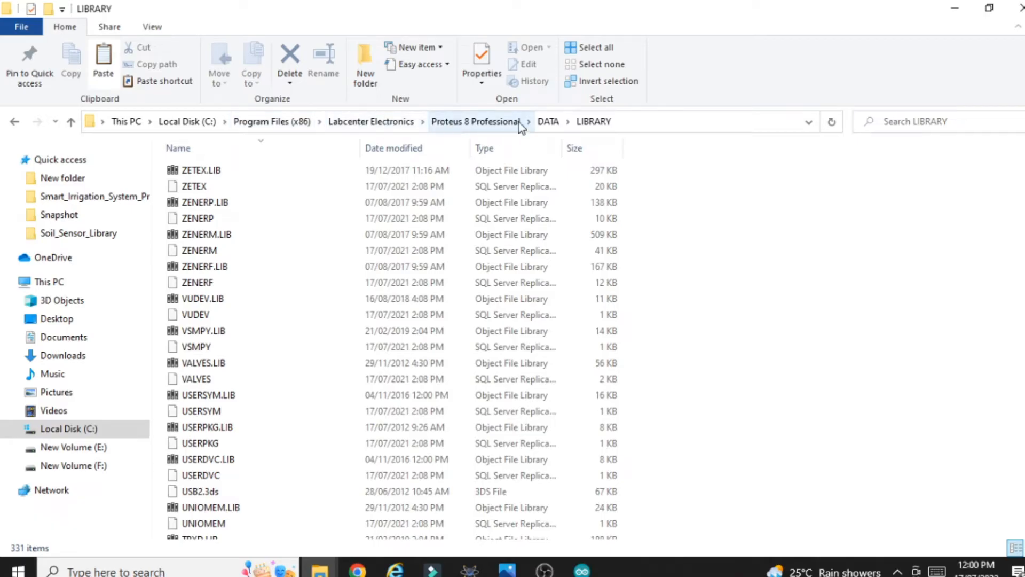
right_click(780, 219)
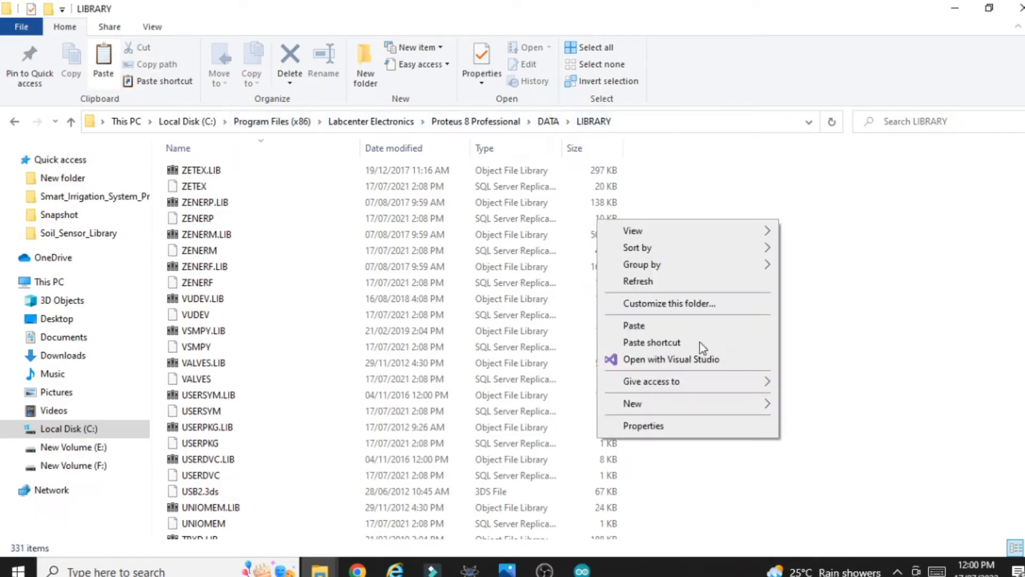
left_click(911, 334)
left_click(948, 9)
- Return to the Smart_Irrigation_System_Proteus_Simulation folder, point out the Smart_Irrigation_System_Code folder and minimize the window
left_click(275, 289)
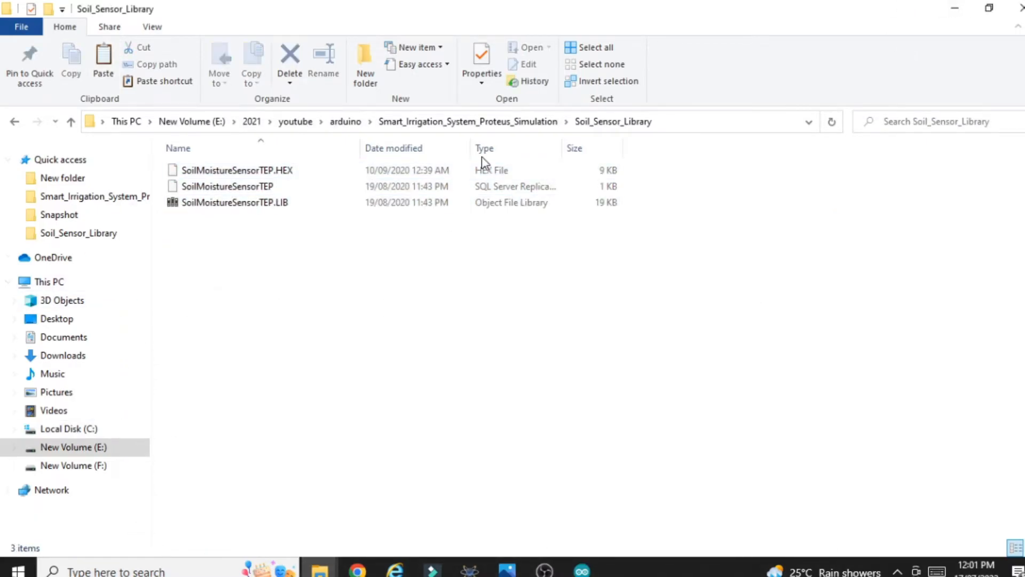
left_click(486, 123)
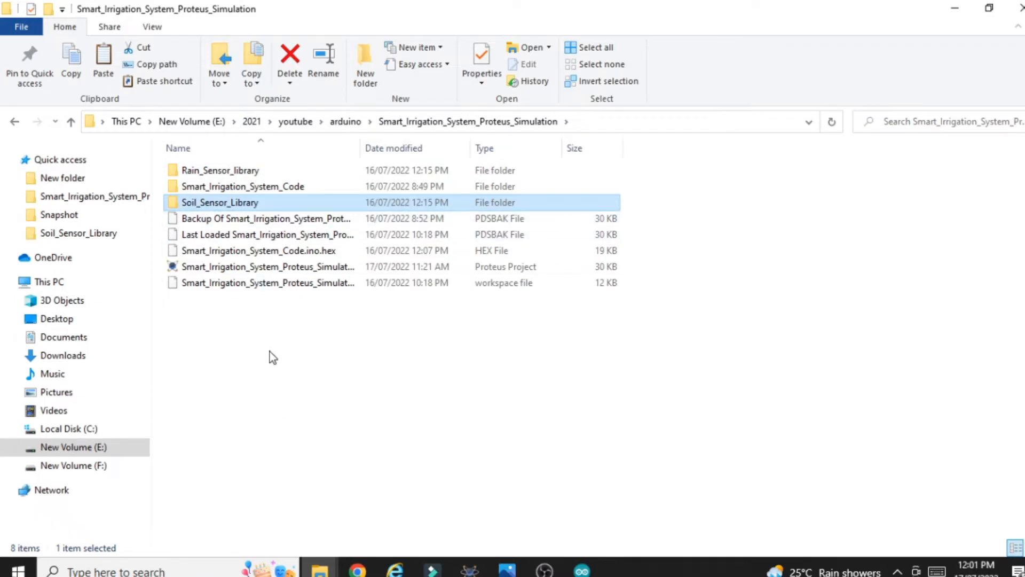
left_click(261, 188)
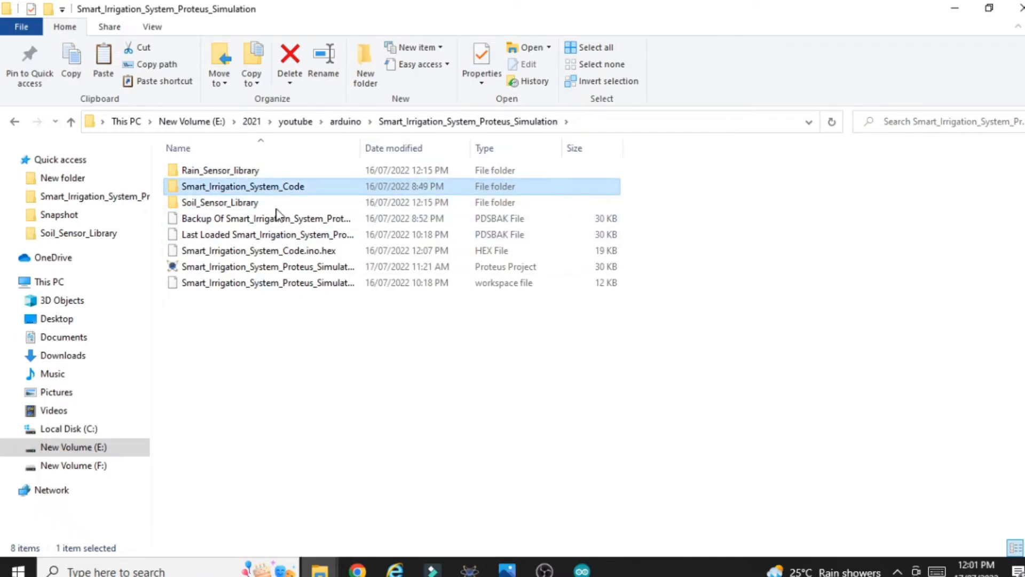
left_click(950, 8)
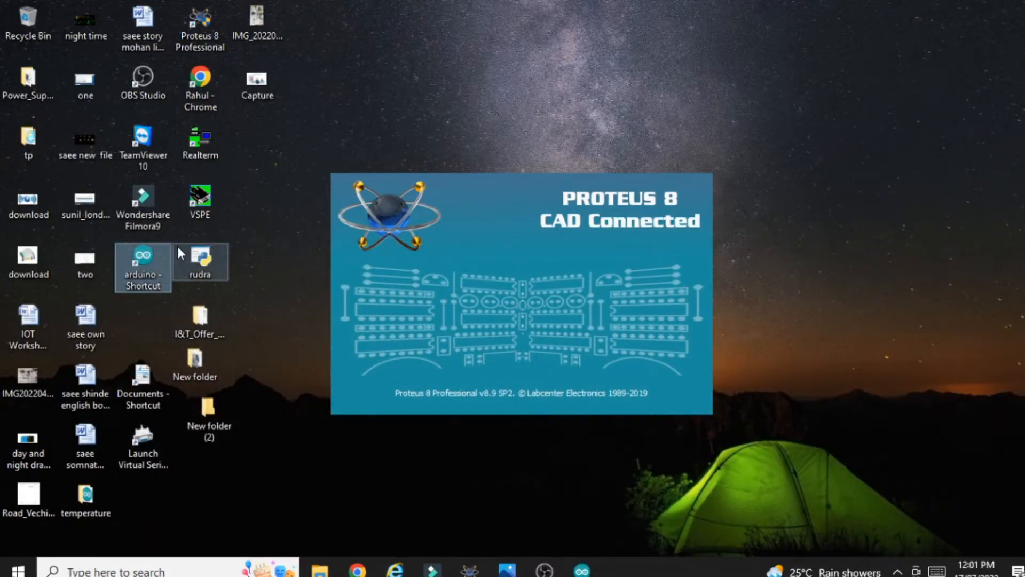
- Point out the Arduino shortcut on the desktop and clear the selection
mouse_move(507, 569)
left_click(527, 513)
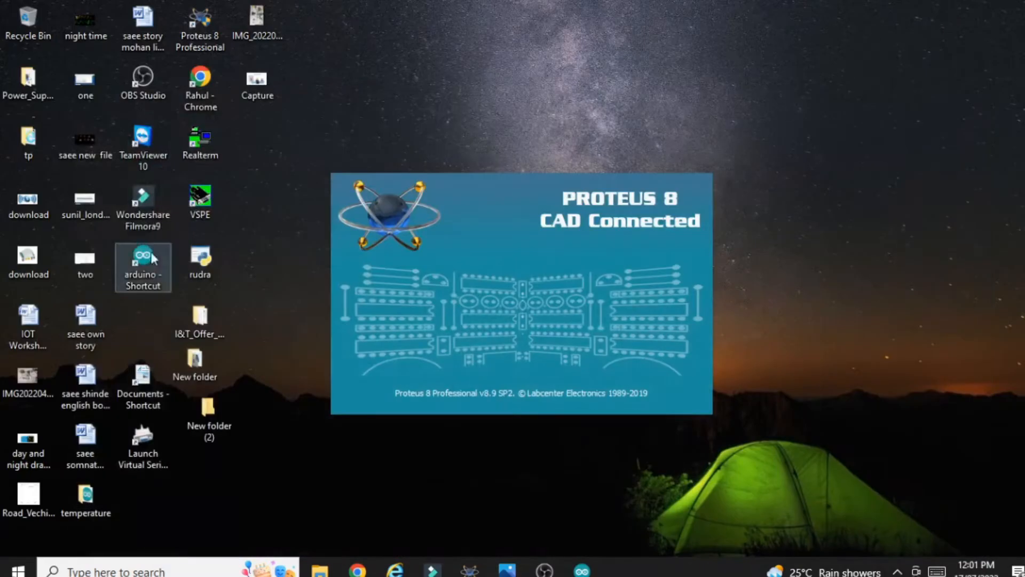
left_click(143, 252)
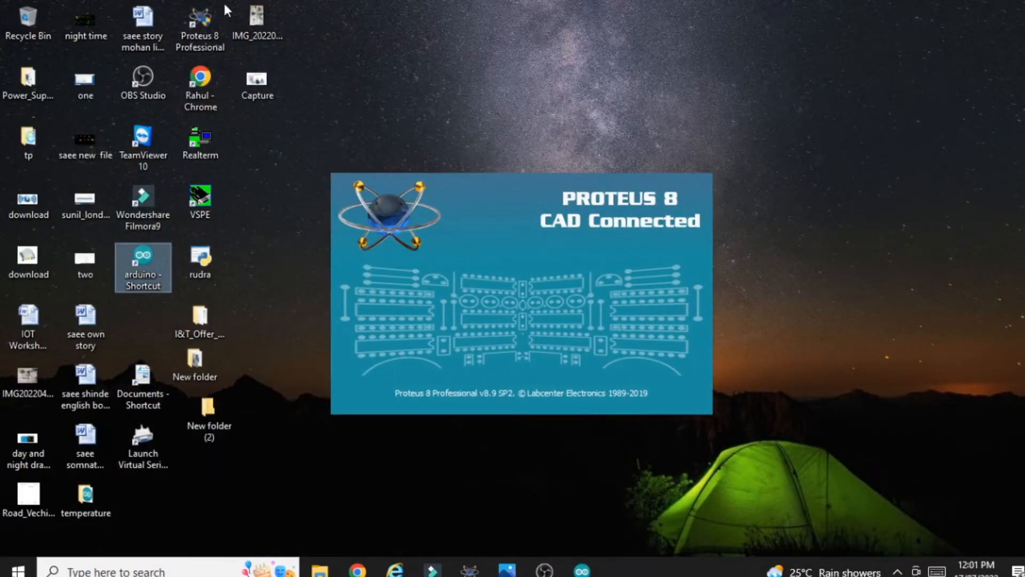
left_click(395, 131)
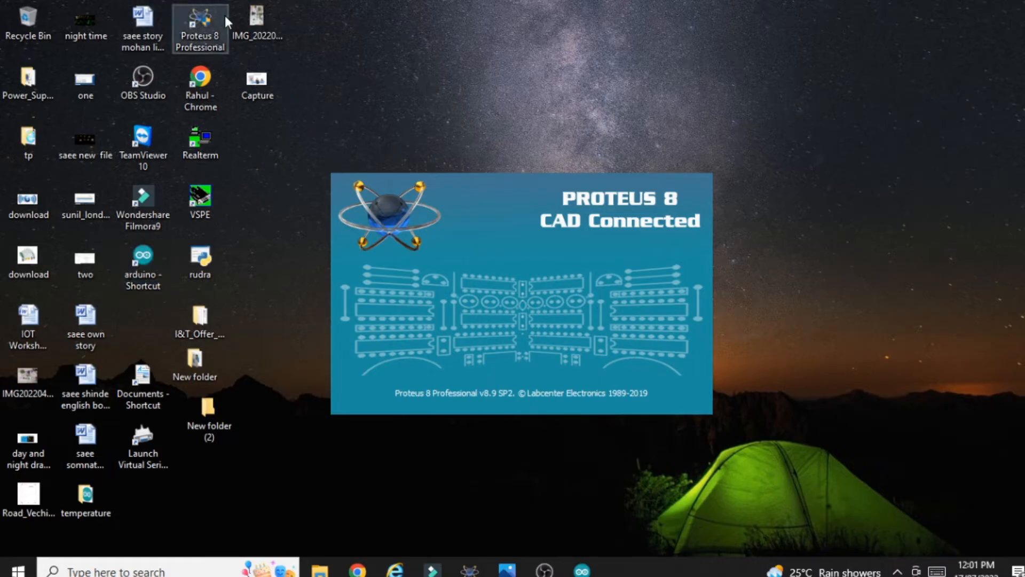
- Launch Proteus 8 Professional as administrator from its desktop shortcut
left_click(186, 27)
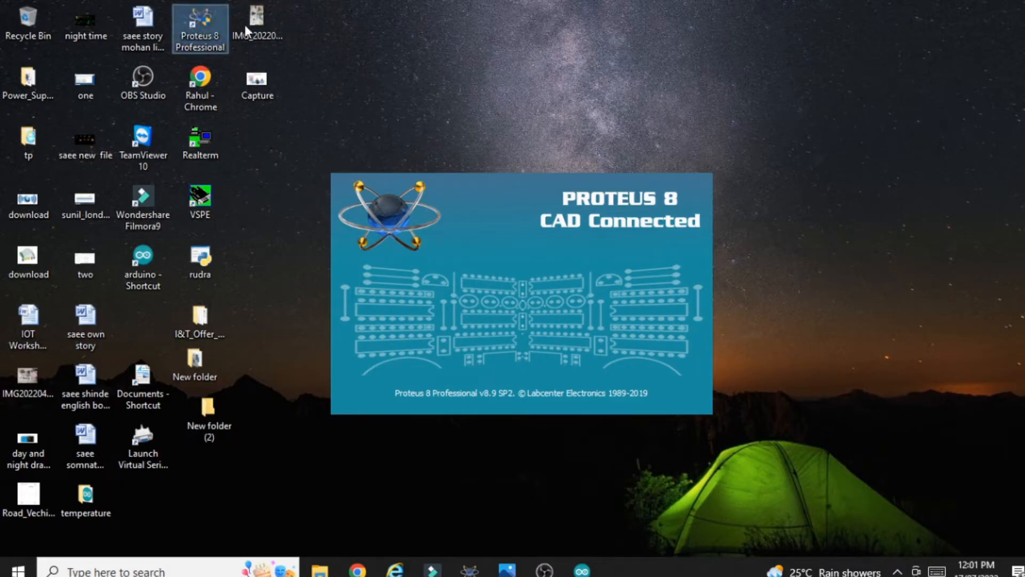
right_click(204, 26)
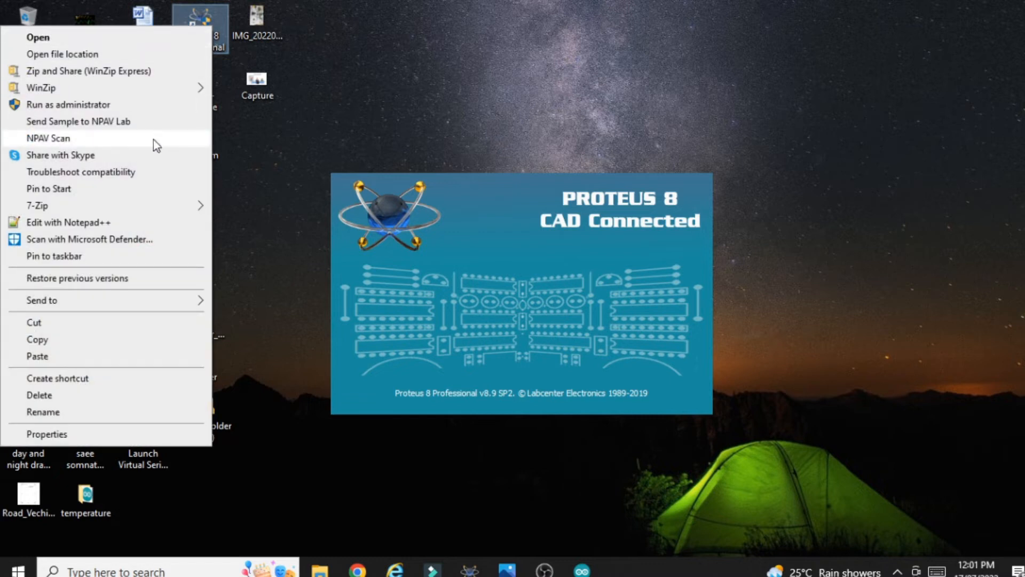
left_click(130, 110)
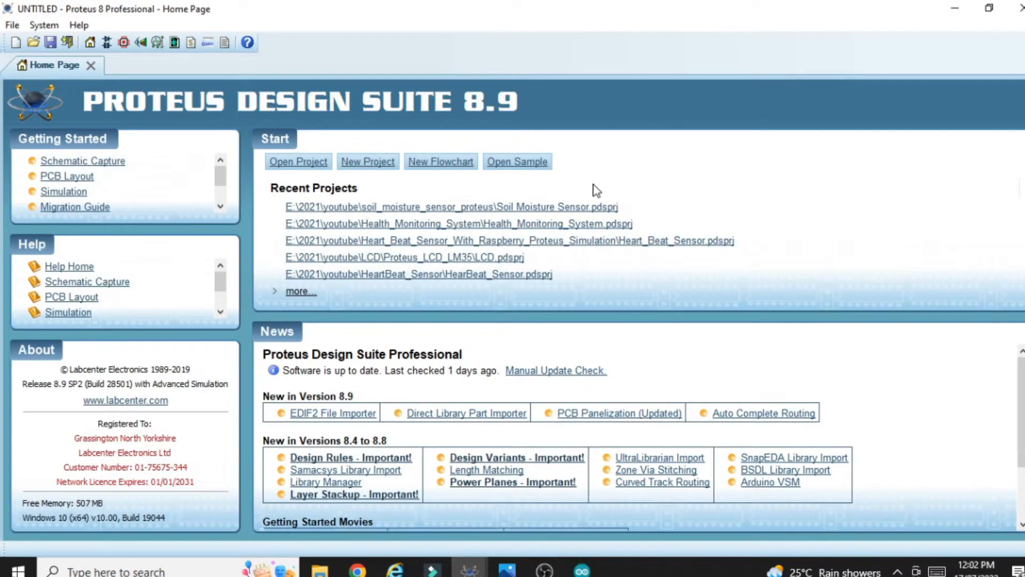
- Start a new project named New Project.pdsprj in the Documents folder, replacing the existing project of that name
left_click(374, 162)
left_click_drag(368, 168, 322, 164)
left_click_drag(431, 192, 316, 191)
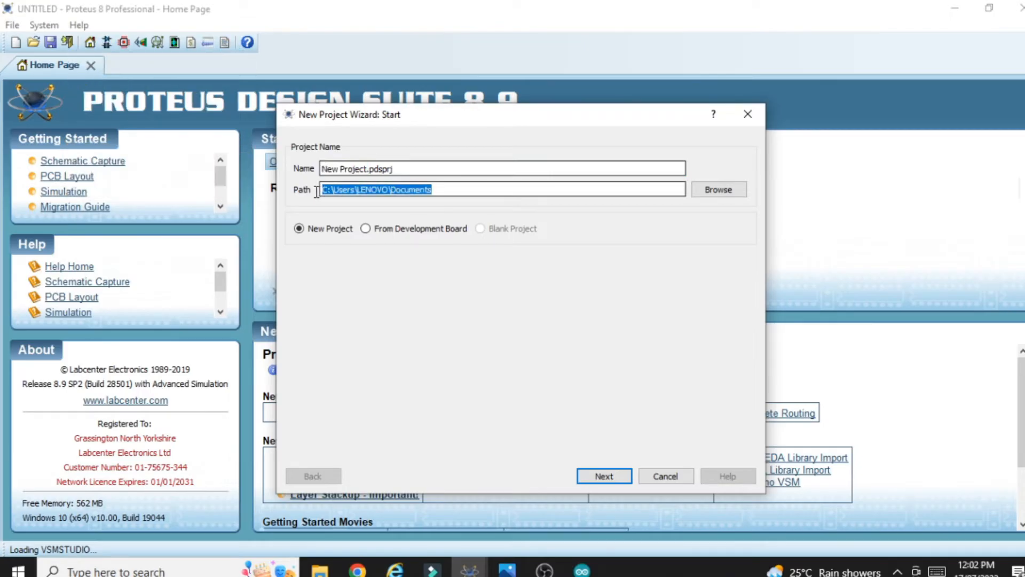
left_click(602, 477)
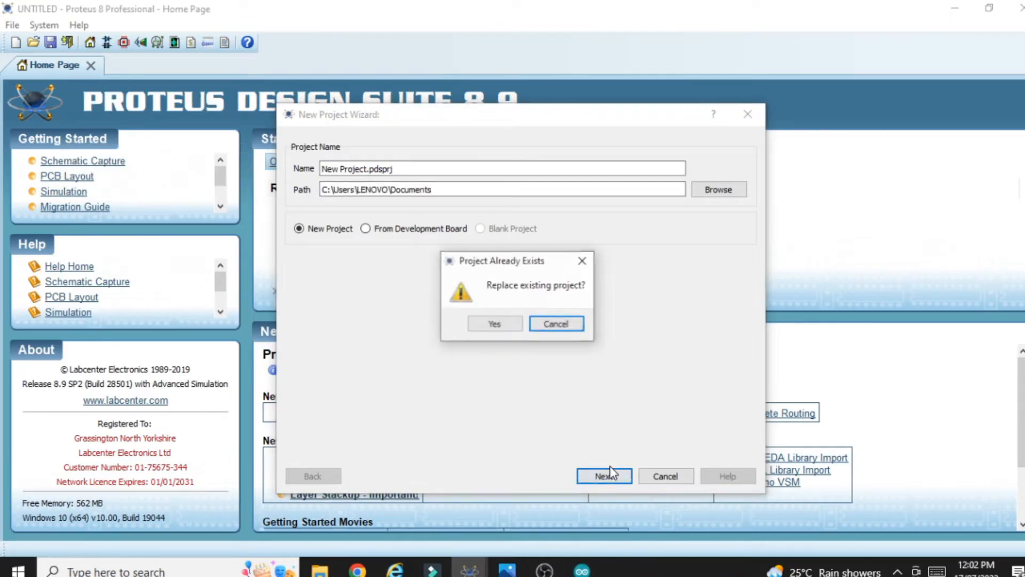
left_click(482, 323)
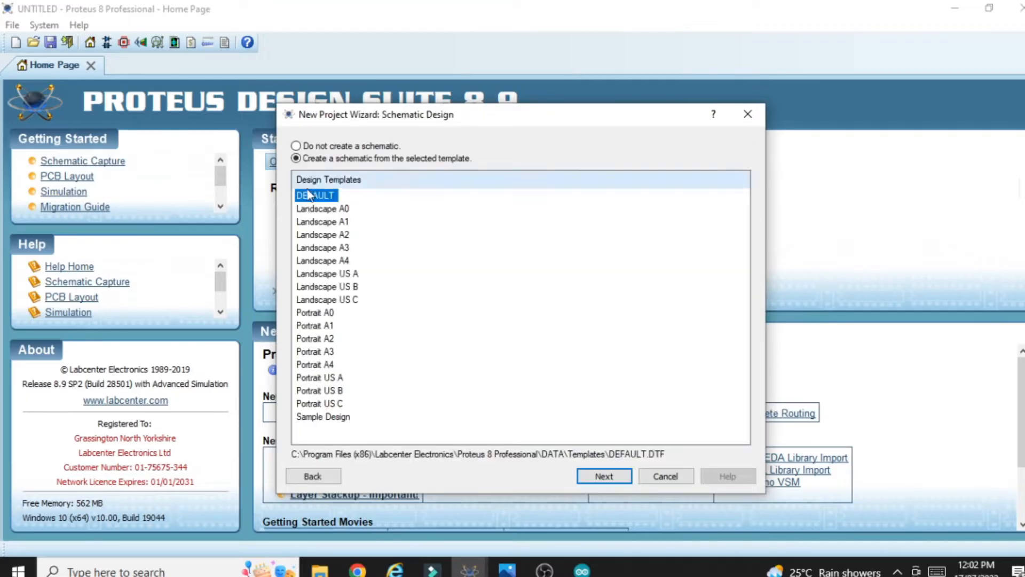
- Finish the project setup with the DEFAULT schematic template, no PCB layout and no firmware project
left_click(602, 477)
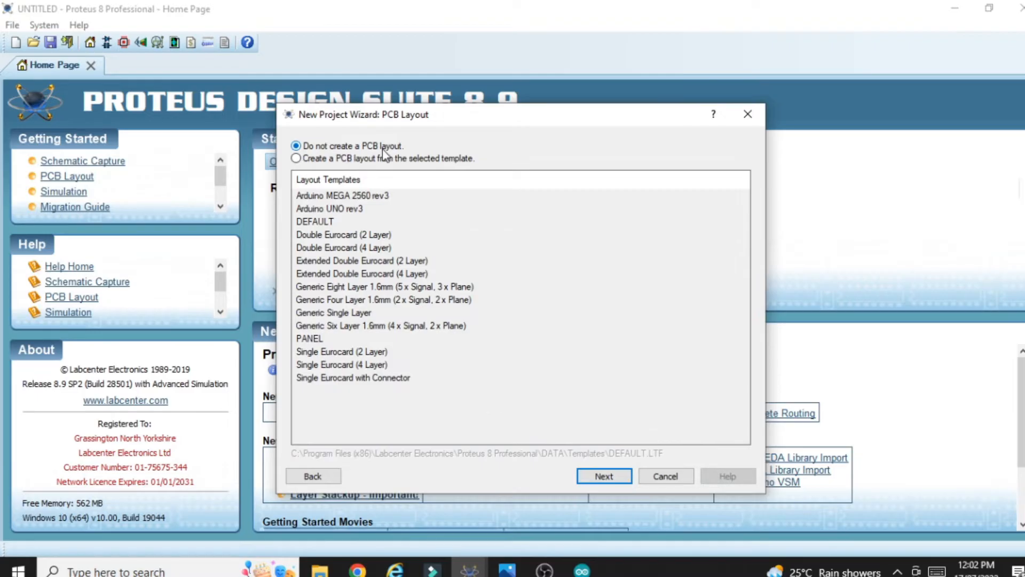
left_click(601, 476)
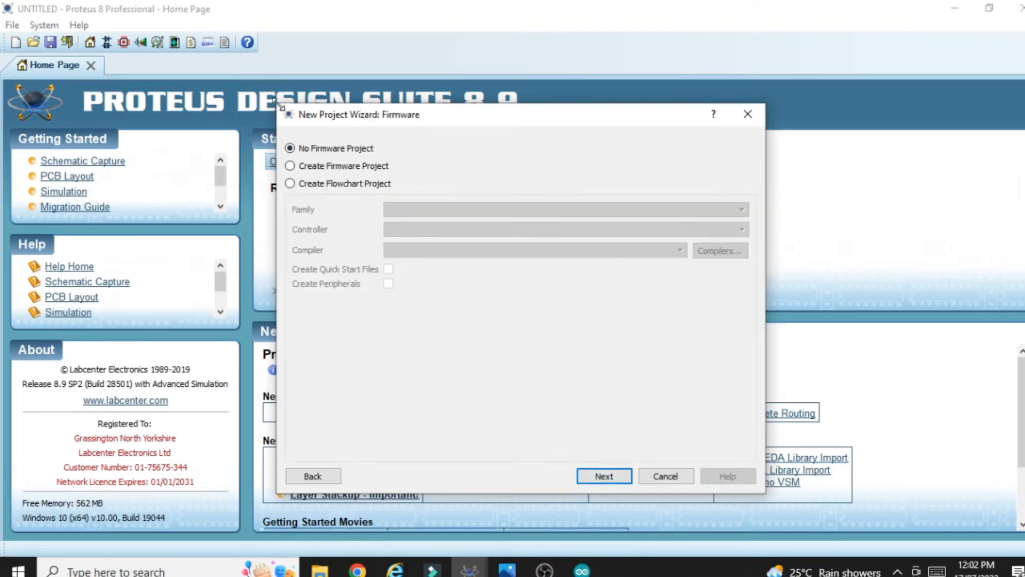
left_click(595, 479)
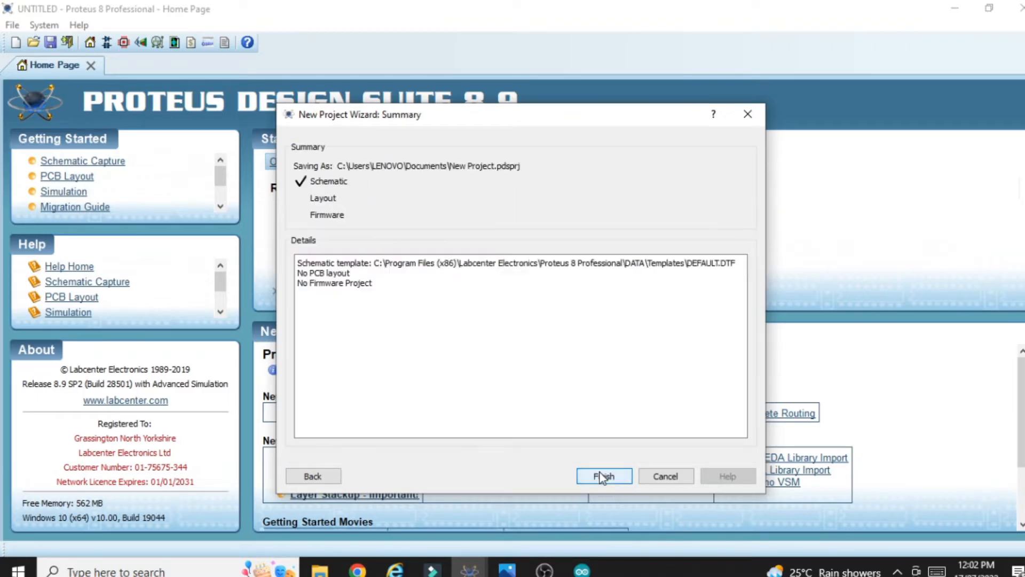
left_click(604, 476)
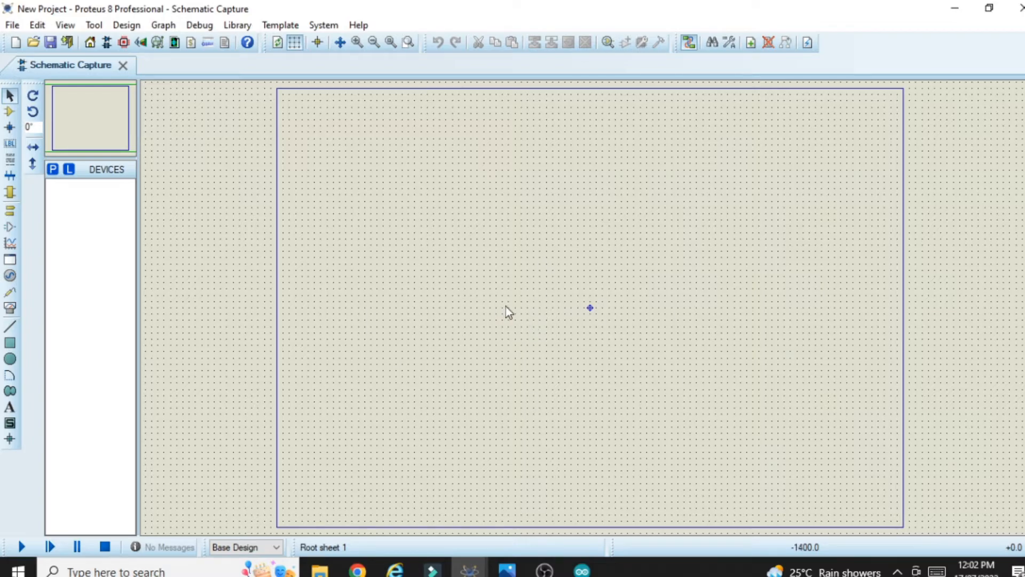
- Pick the SIMULINO UNO board from the device library using the keywords "arduino uno" and place it at the centre of the sheet
left_click(10, 111)
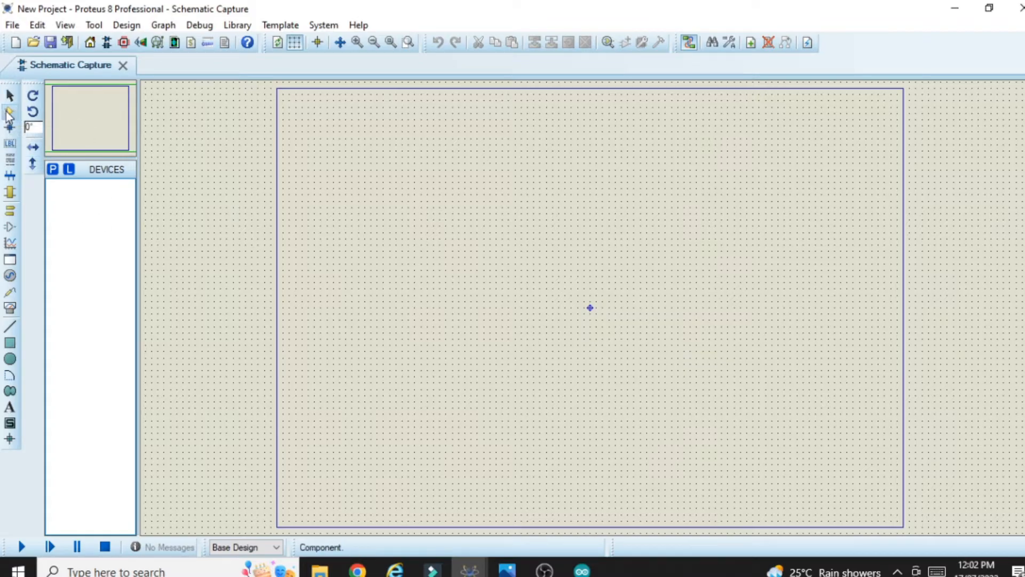
left_click(52, 174)
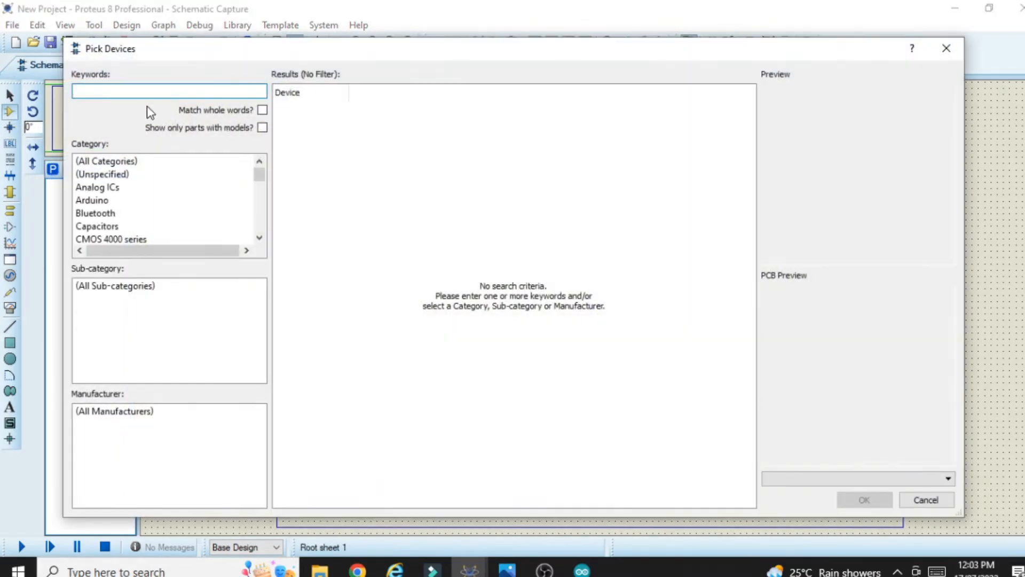
type("arduino ")
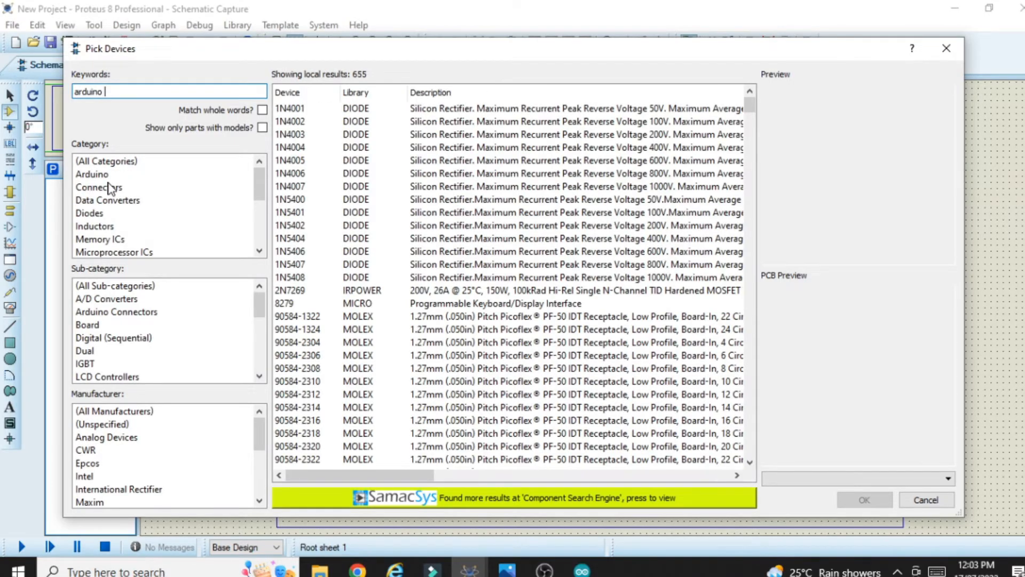
type("uno")
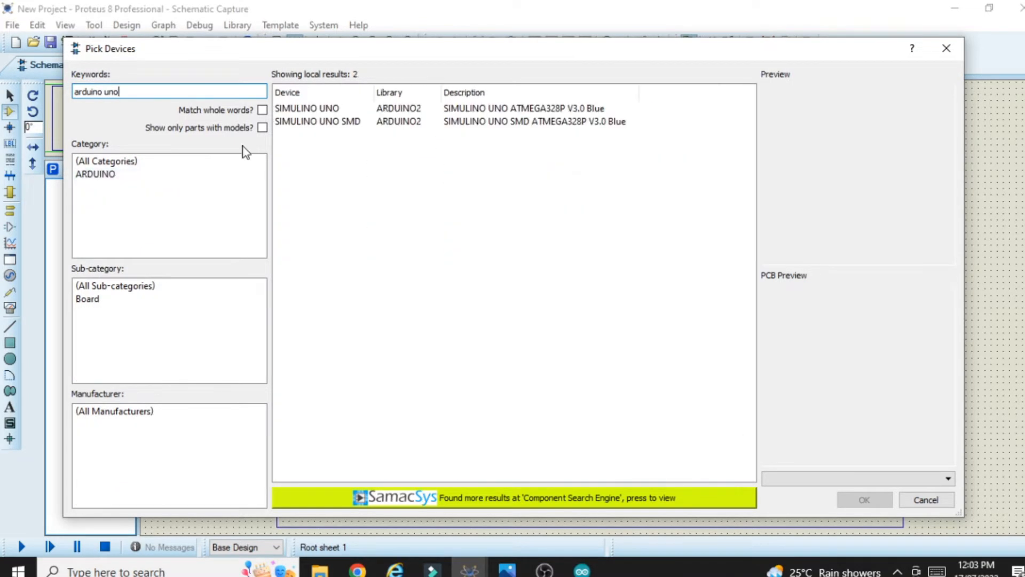
left_click(479, 124)
left_click(530, 109)
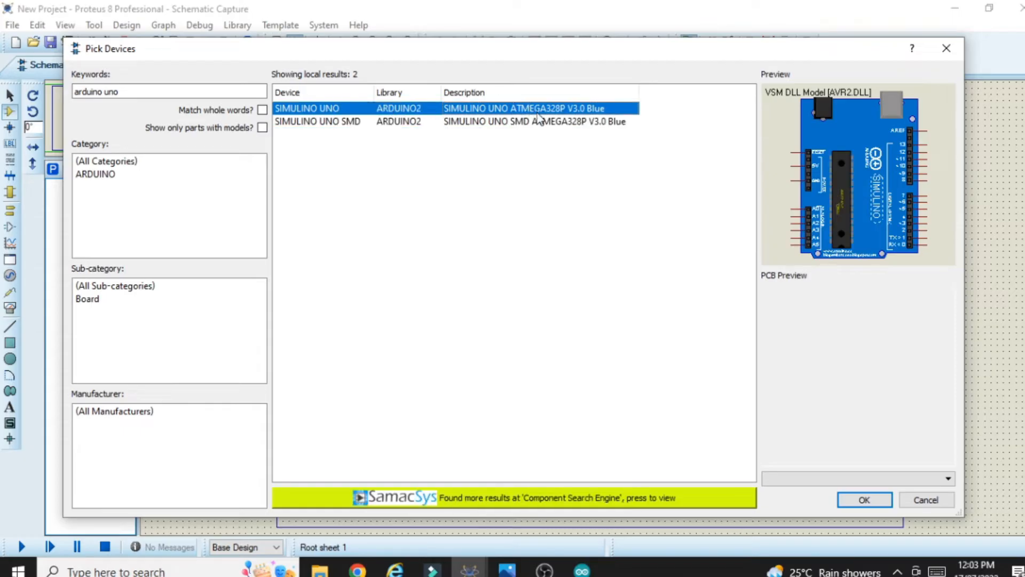
left_click(588, 480)
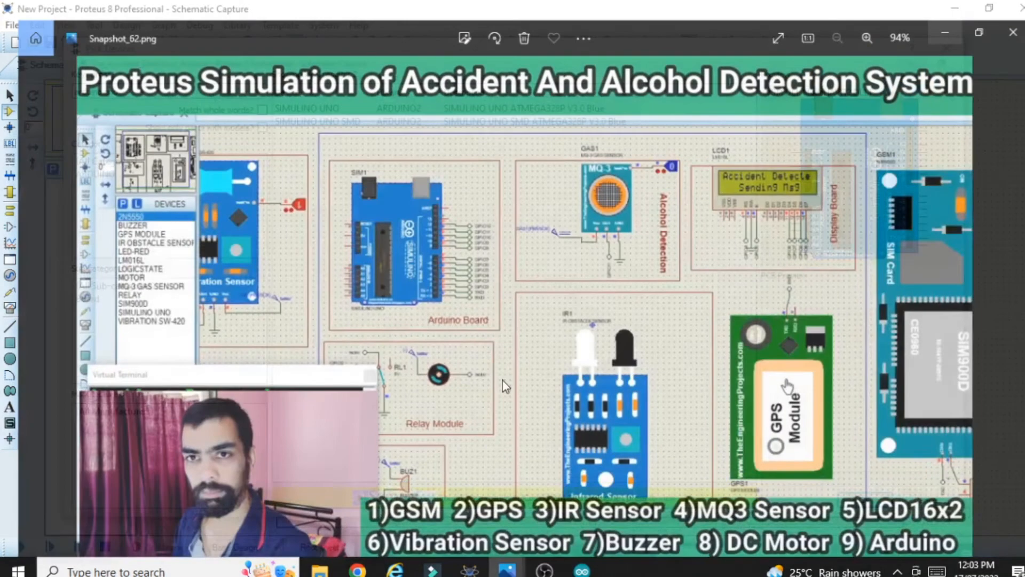
left_click(963, 12)
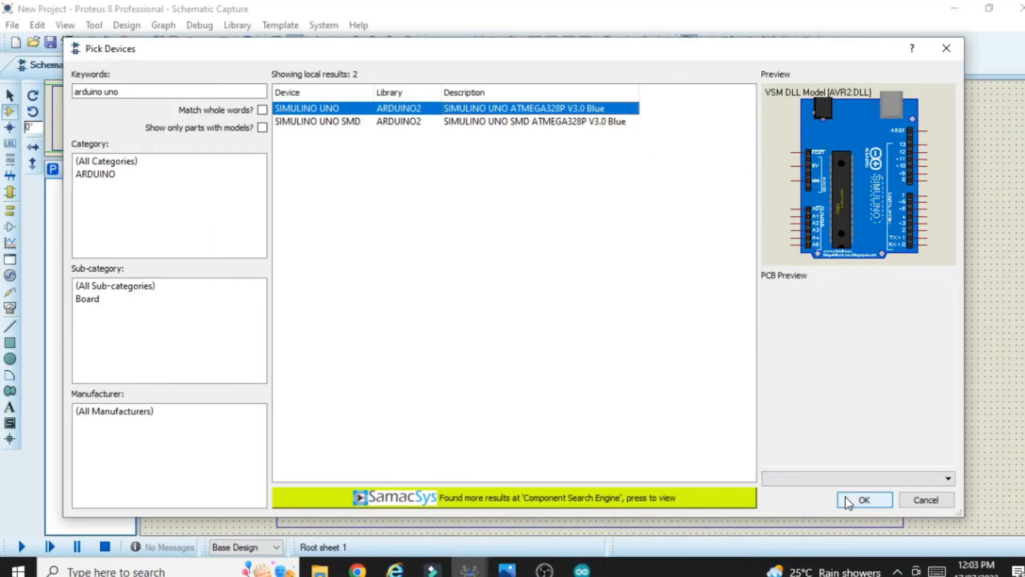
left_click(863, 500)
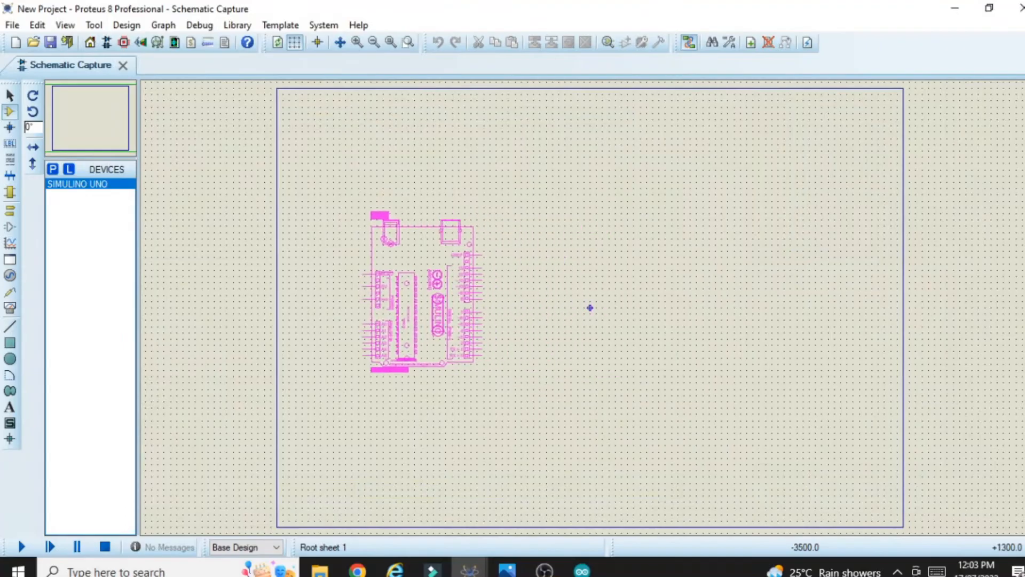
left_click(614, 308)
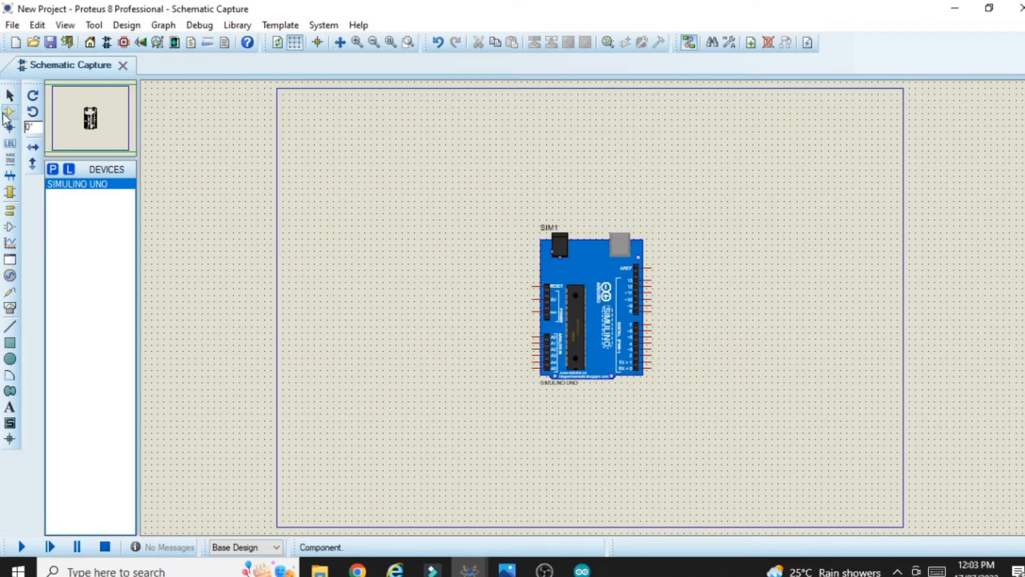
- Find the LM016L display with the keywords "lcd 16x2" and place it in the upper-left corner of the schematic sheet
left_click(8, 112)
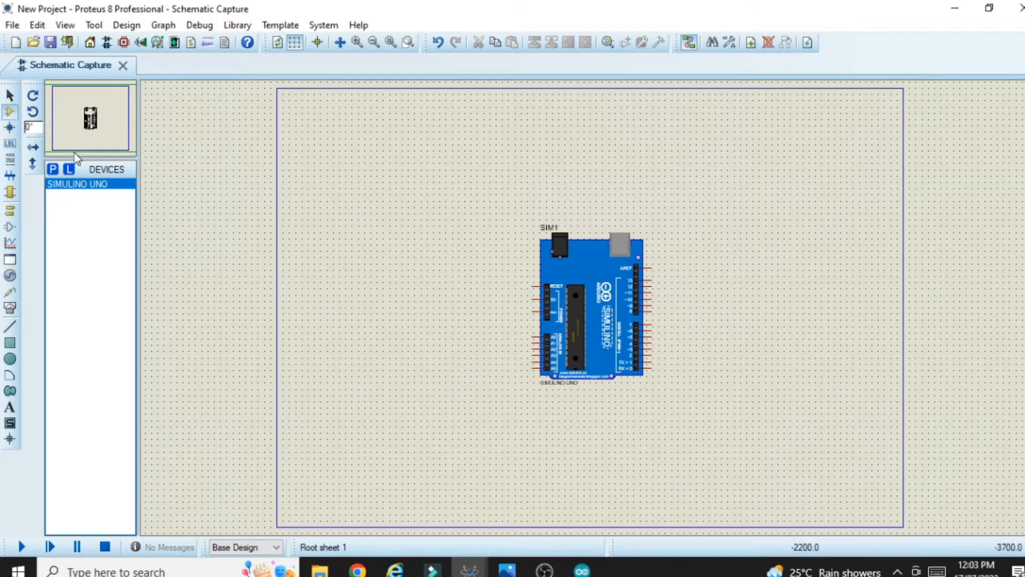
left_click(52, 168)
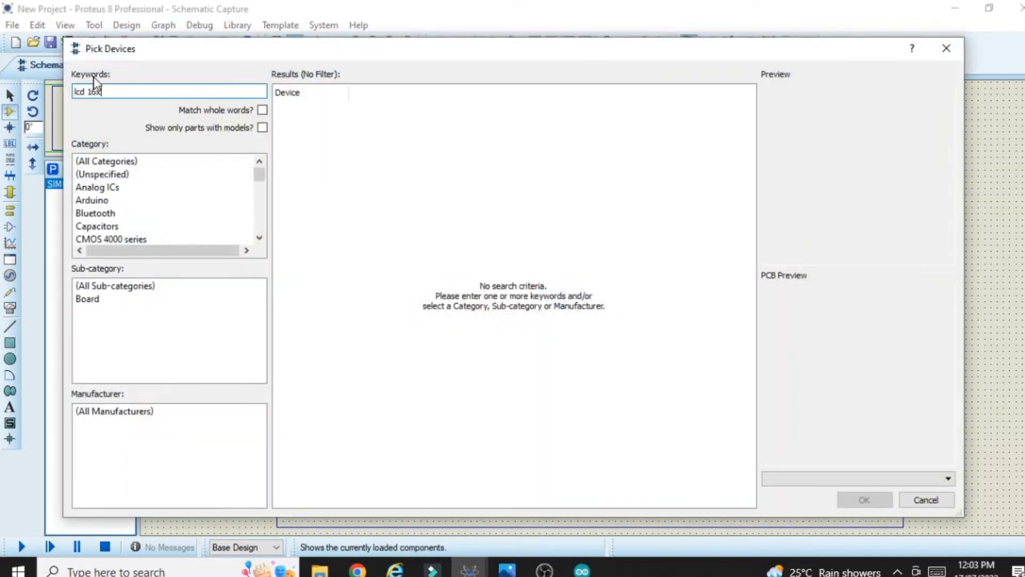
type("lcd 16x2")
left_click(416, 109)
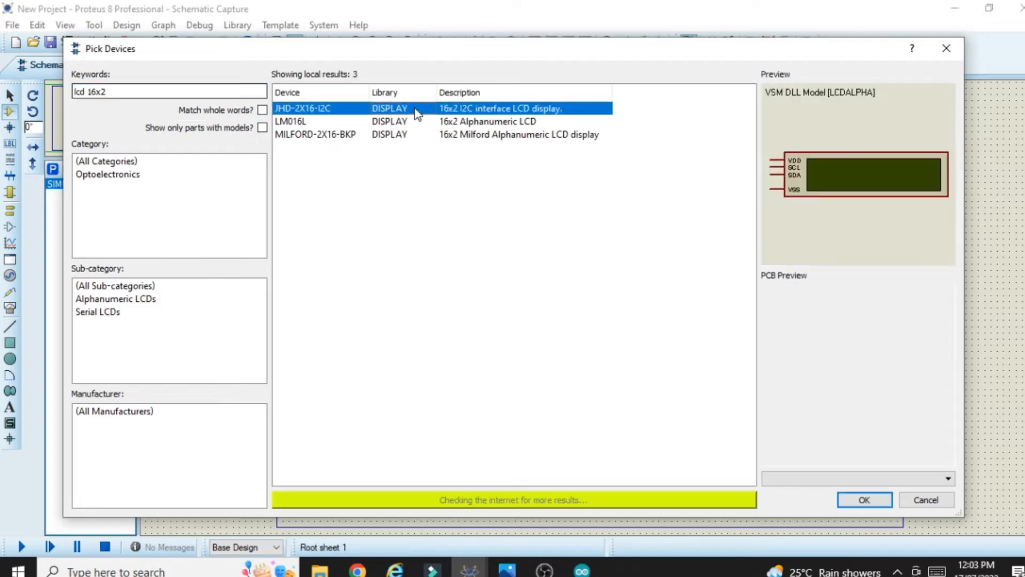
key("Down")
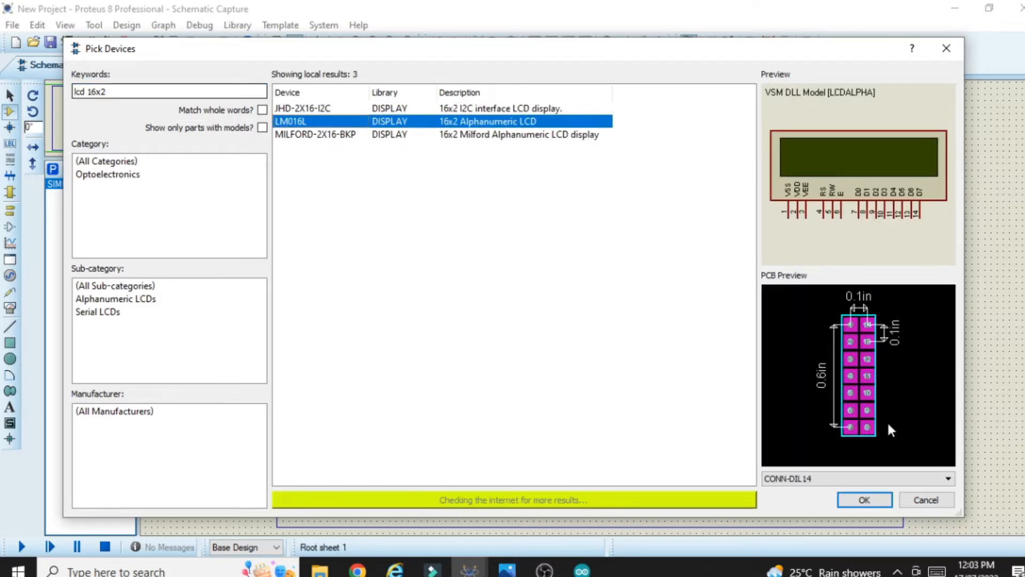
left_click(864, 499)
left_click(425, 245)
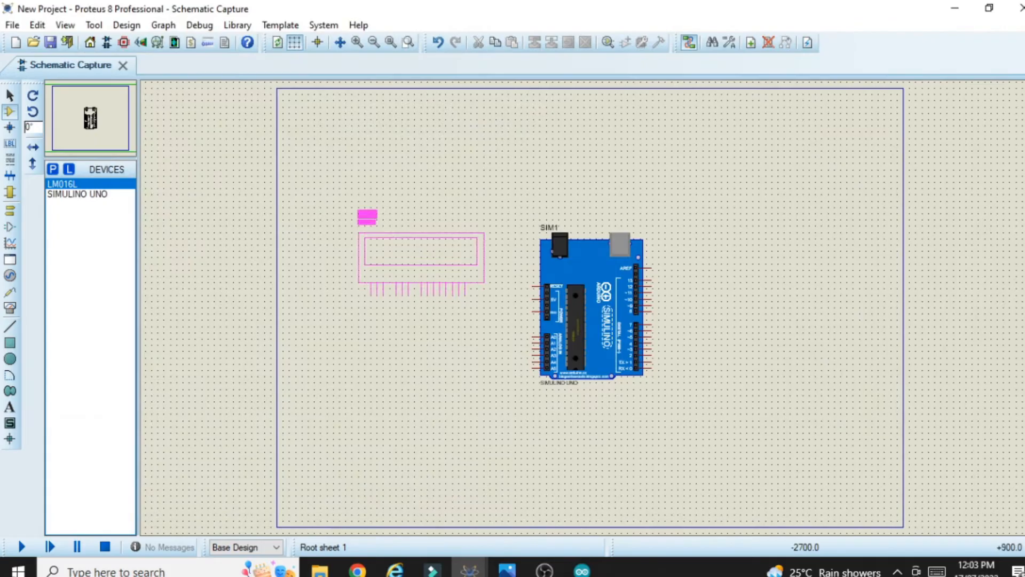
left_click(364, 156)
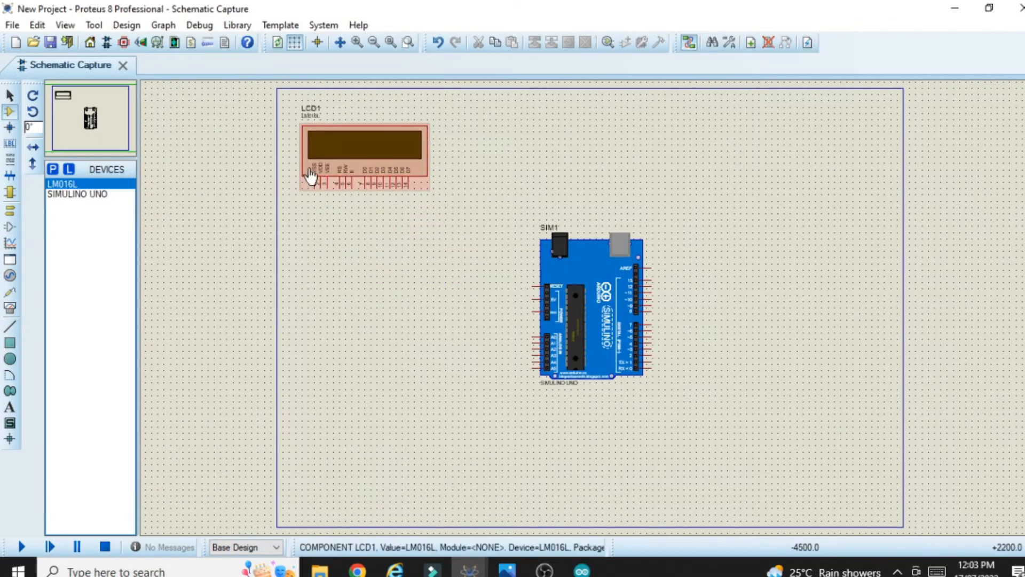
- Place a GROUND terminal below the LCD and wire it to the RW pin
left_click(356, 42)
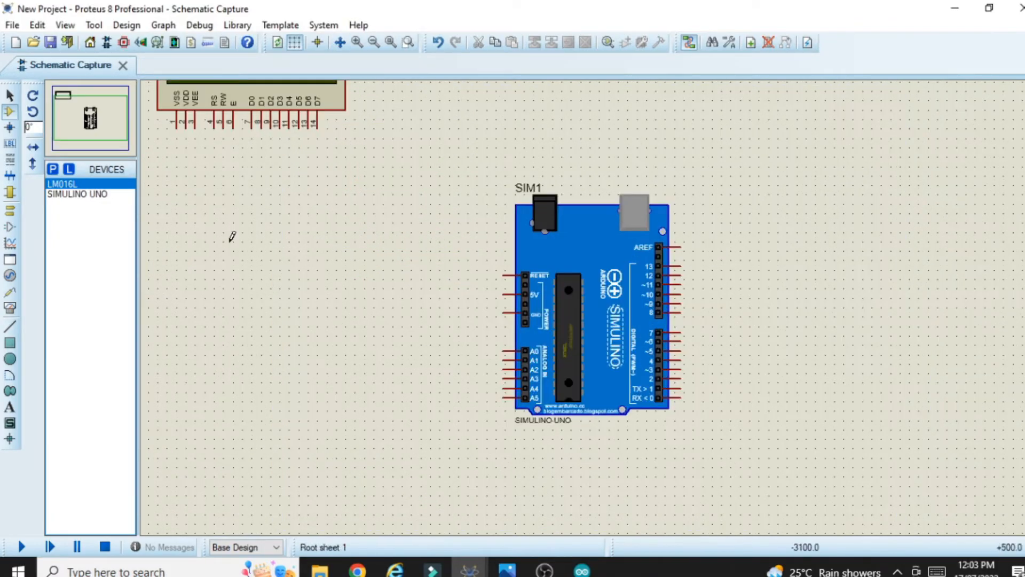
key("shift")
key("shift")
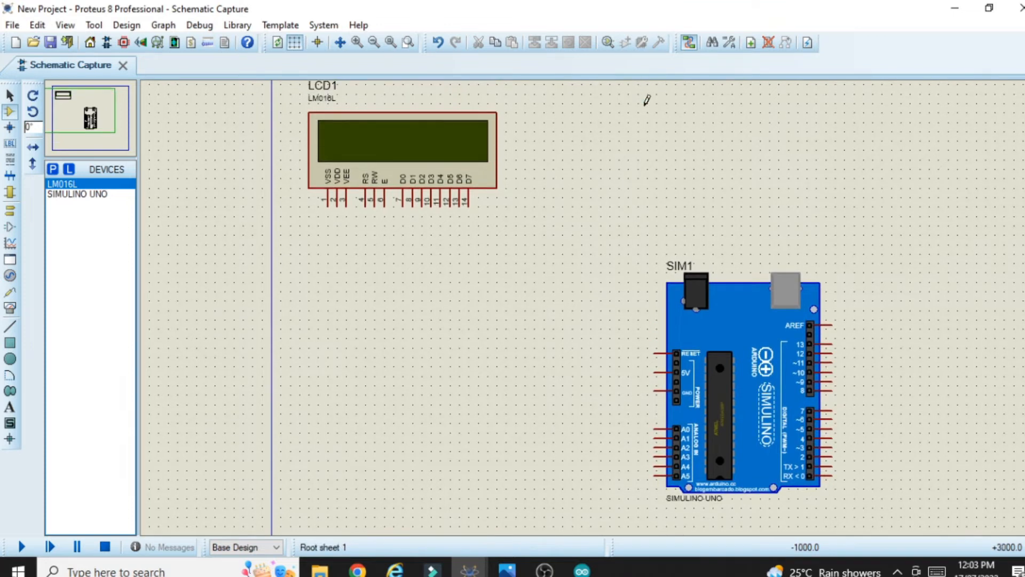
left_click(376, 44)
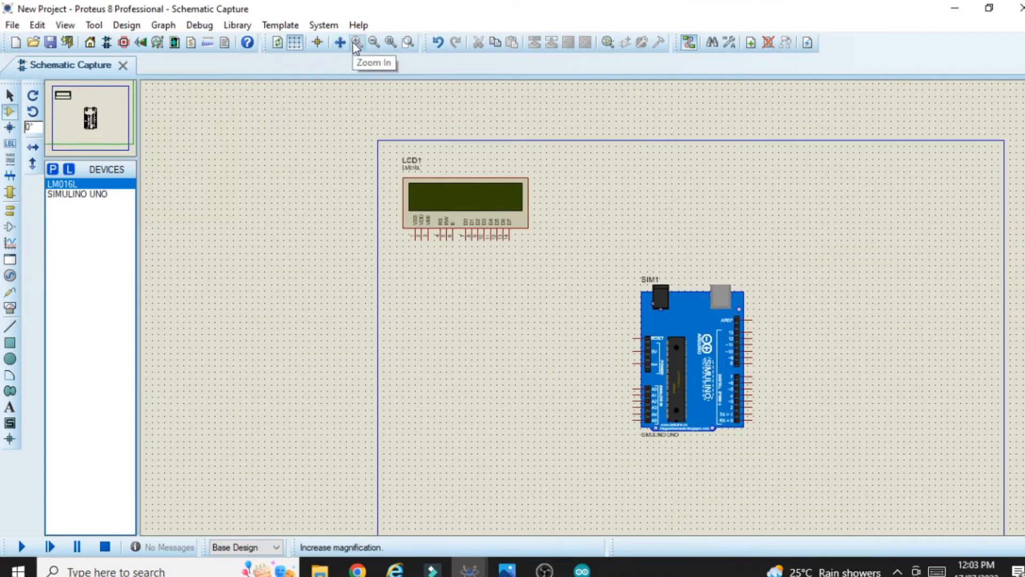
left_click(357, 44)
left_click(357, 46)
key("shift")
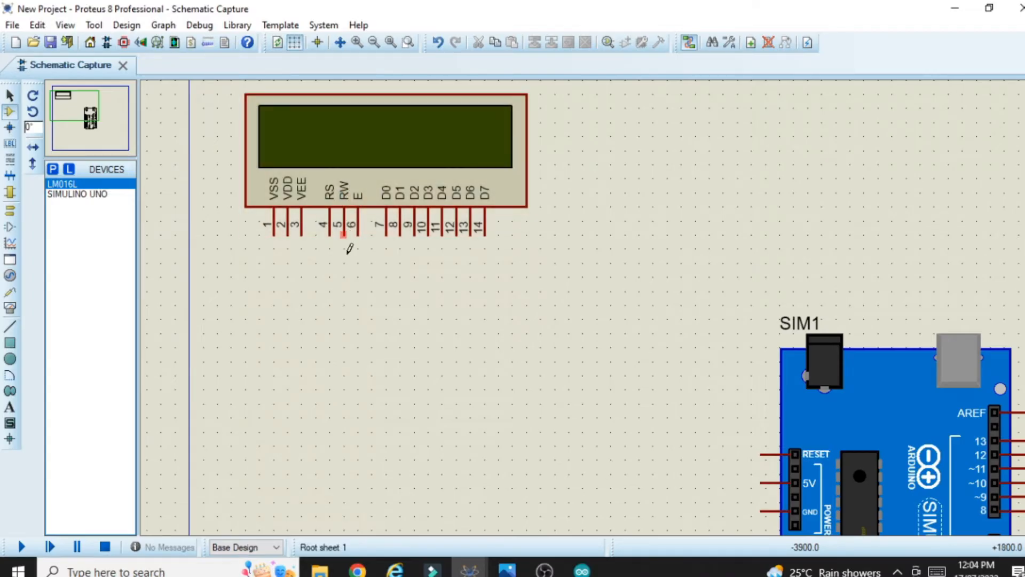
left_click(10, 210)
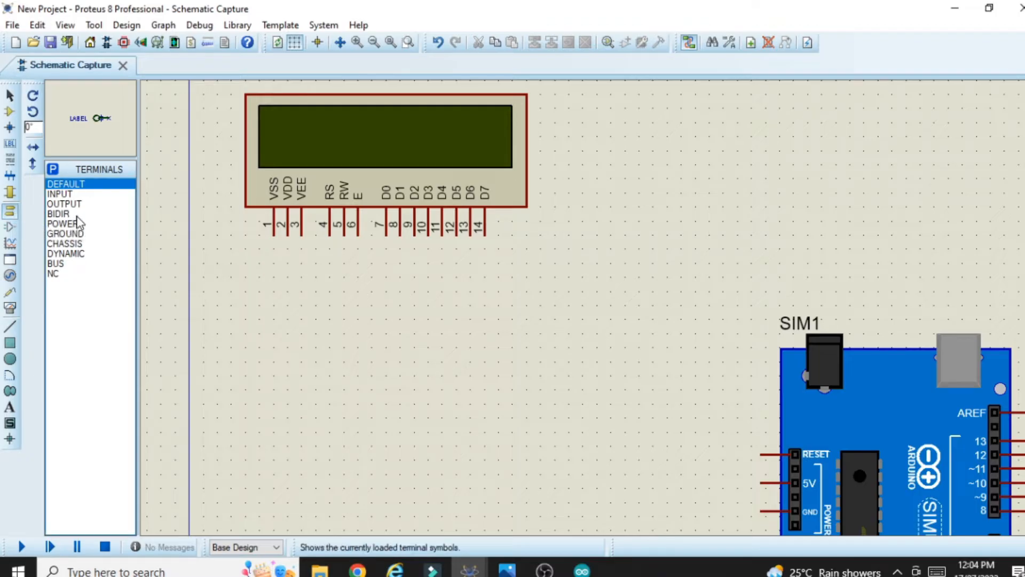
left_click(68, 235)
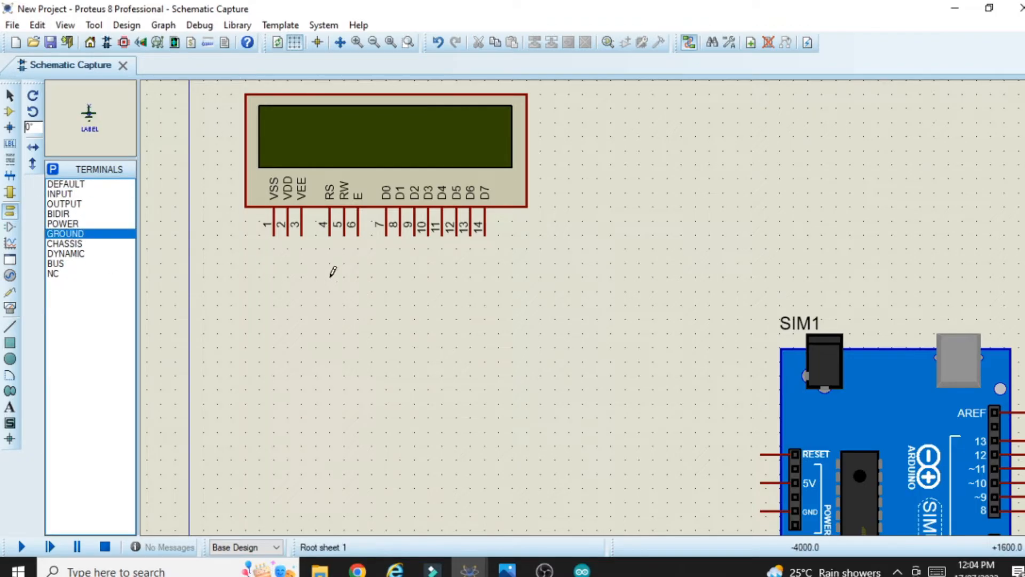
left_click(343, 264)
left_click(344, 235)
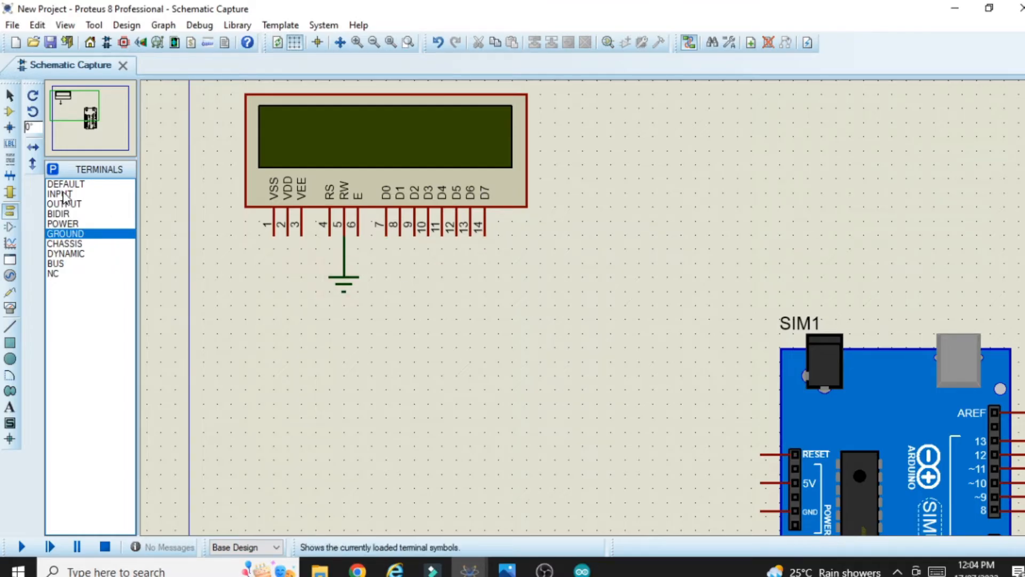
- Place a DEFAULT terminal below the LCD, rotate it anti-clockwise and align it beneath the RS pin
left_click(6, 194)
left_click(10, 210)
left_click(62, 183)
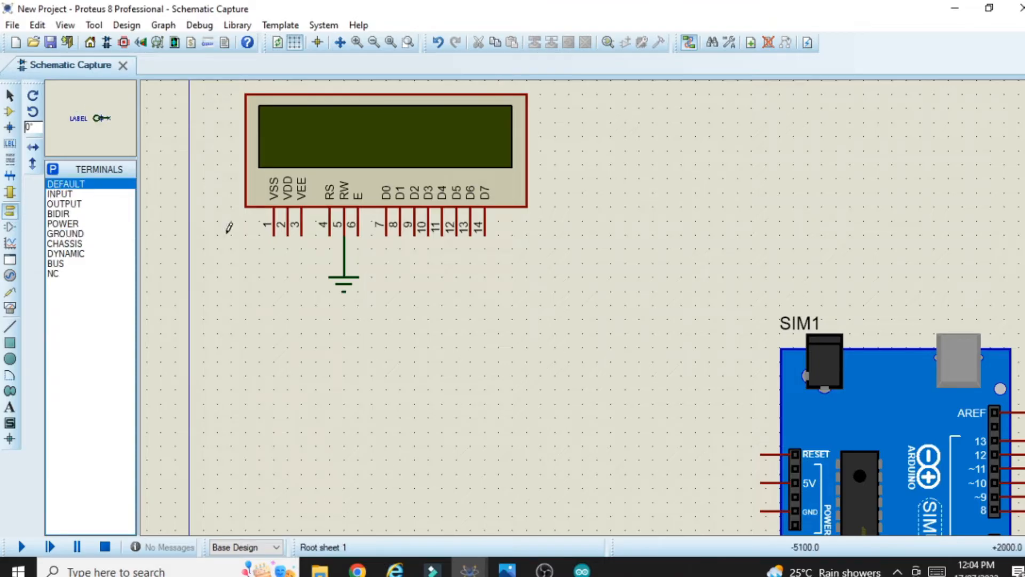
left_click(326, 263)
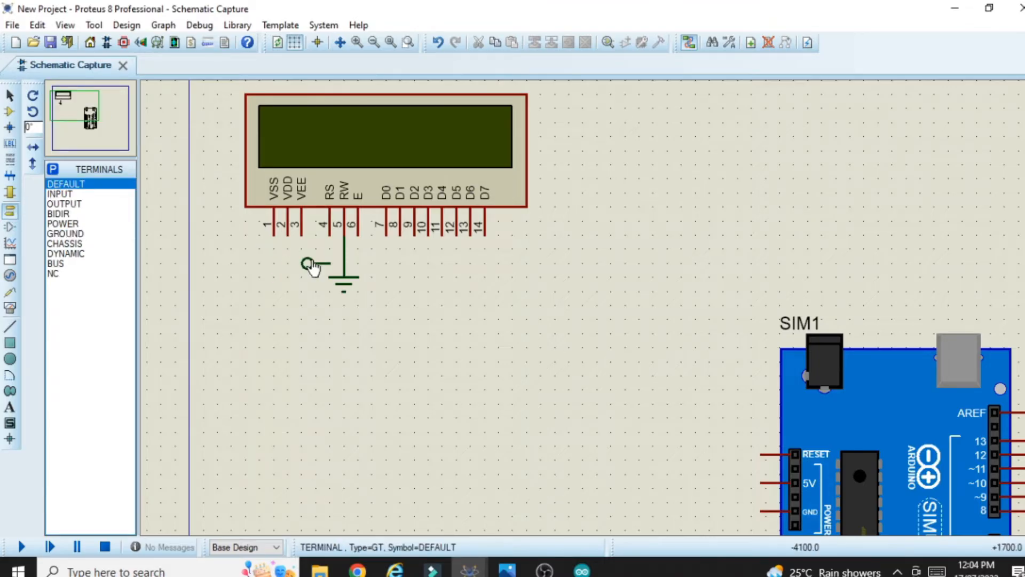
right_click(322, 258)
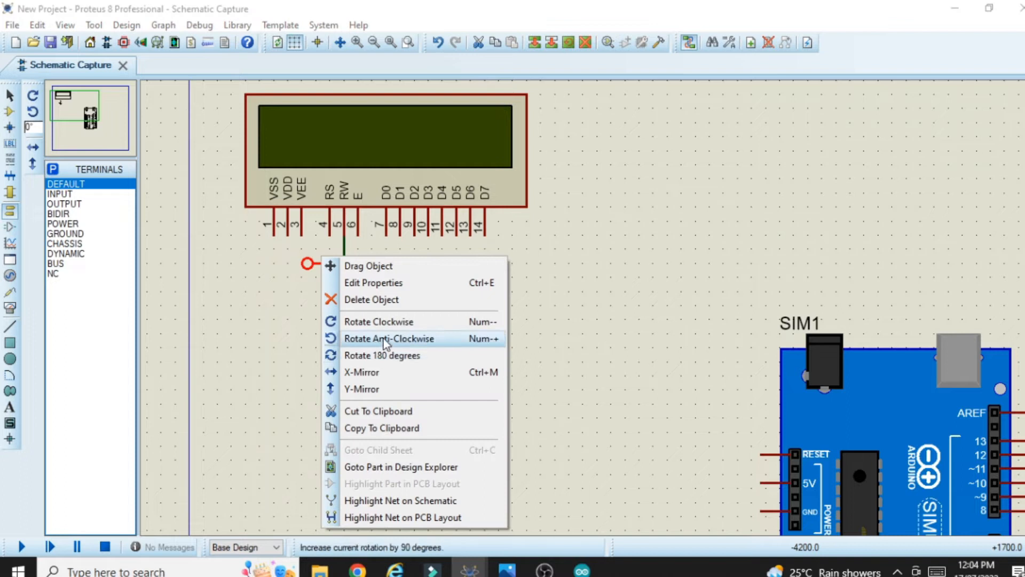
left_click(412, 338)
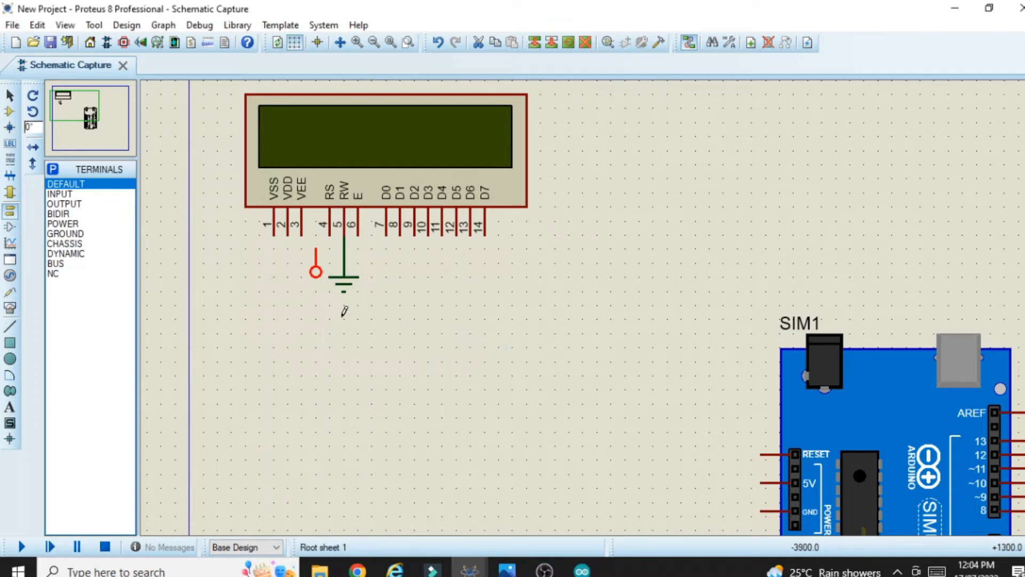
left_click_drag(316, 267, 330, 267)
right_click(330, 269)
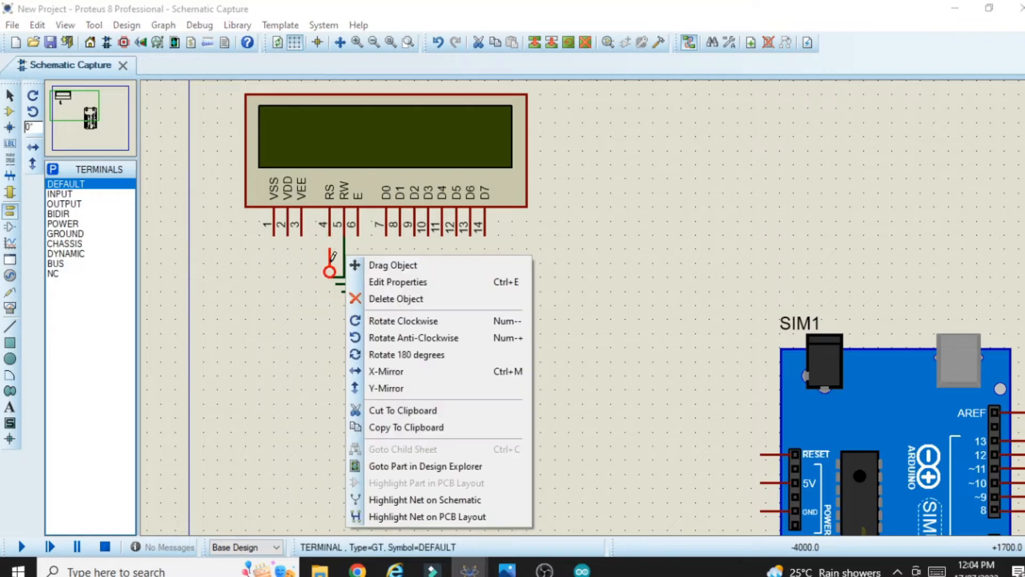
left_click(622, 353)
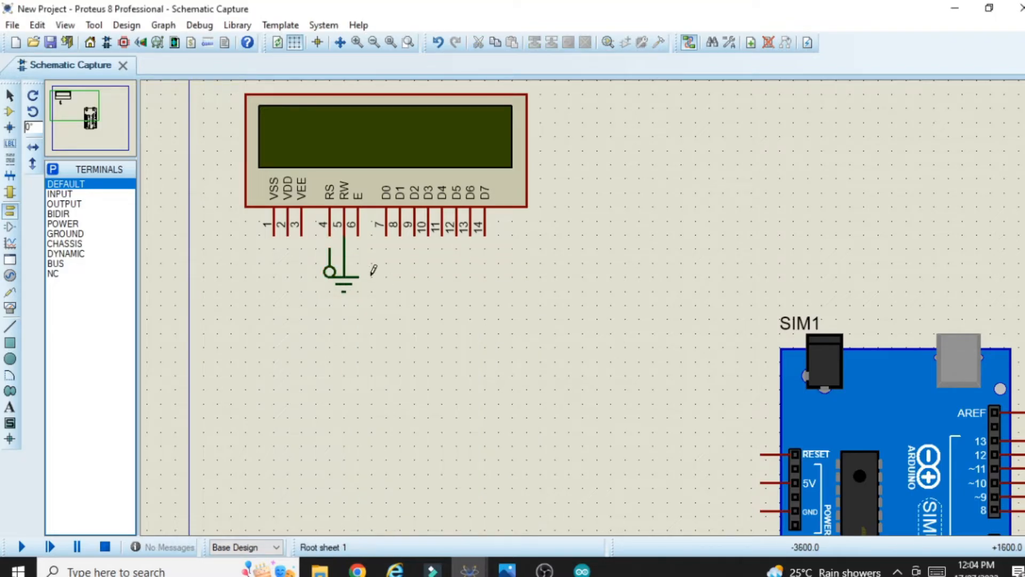
- Copy the terminal beneath the RS pin and paste the copy beneath the LCD's E pin
right_click(331, 268)
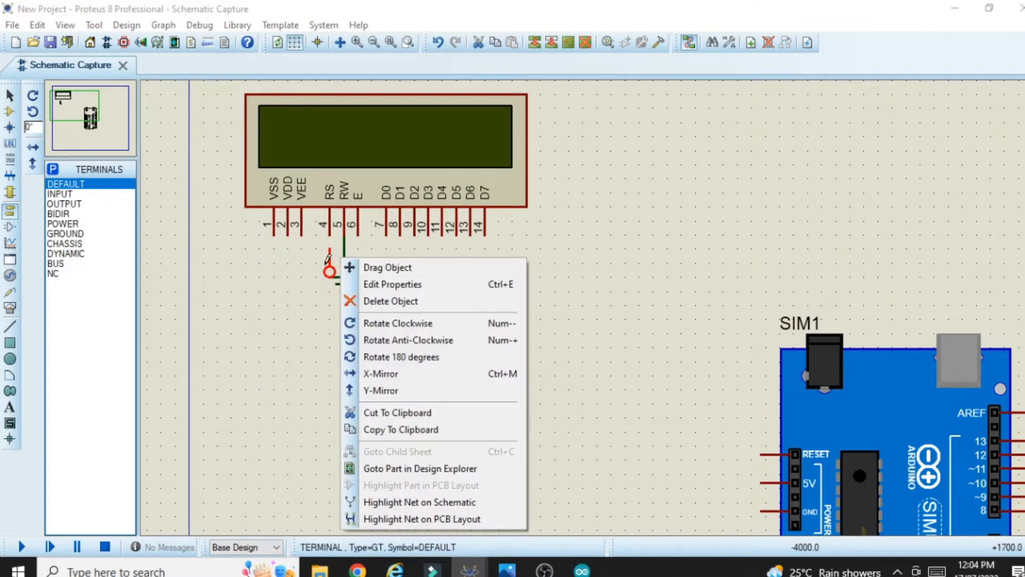
left_click(377, 435)
right_click(414, 298)
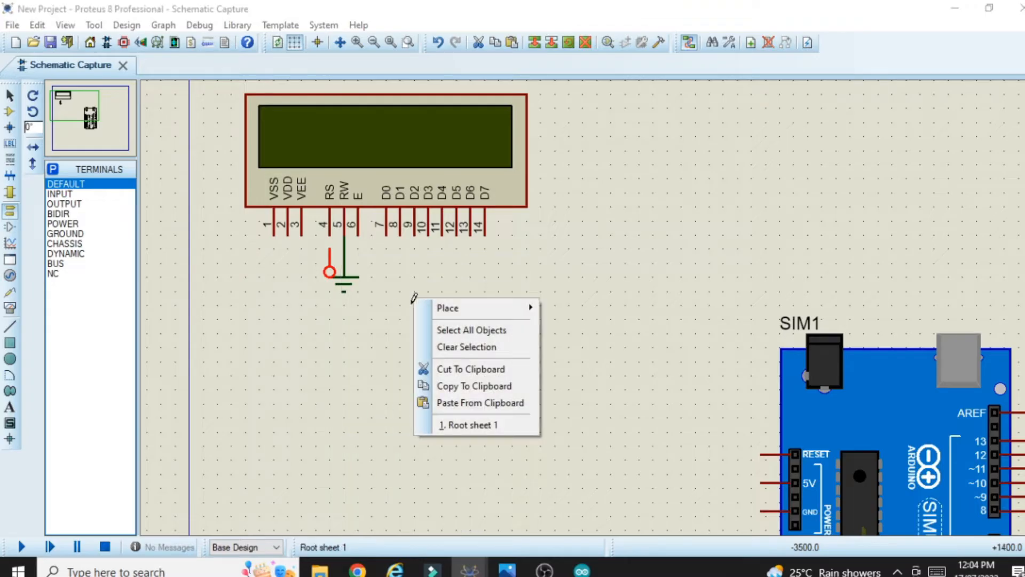
left_click(469, 403)
left_click(357, 259)
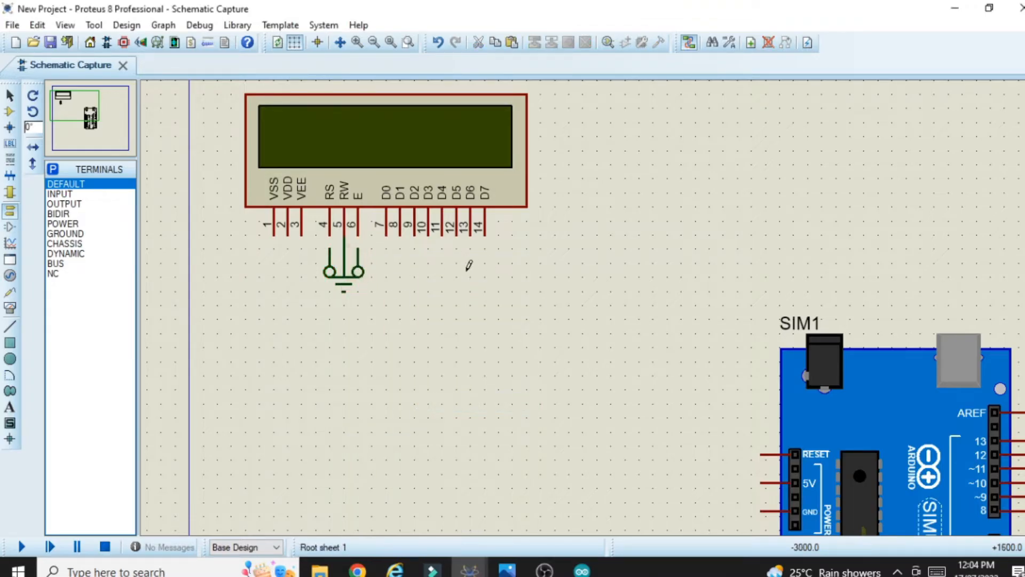
- Paste four copies of the terminal beneath the LCD's D4, D5, D6 and D7 pins
right_click(448, 259)
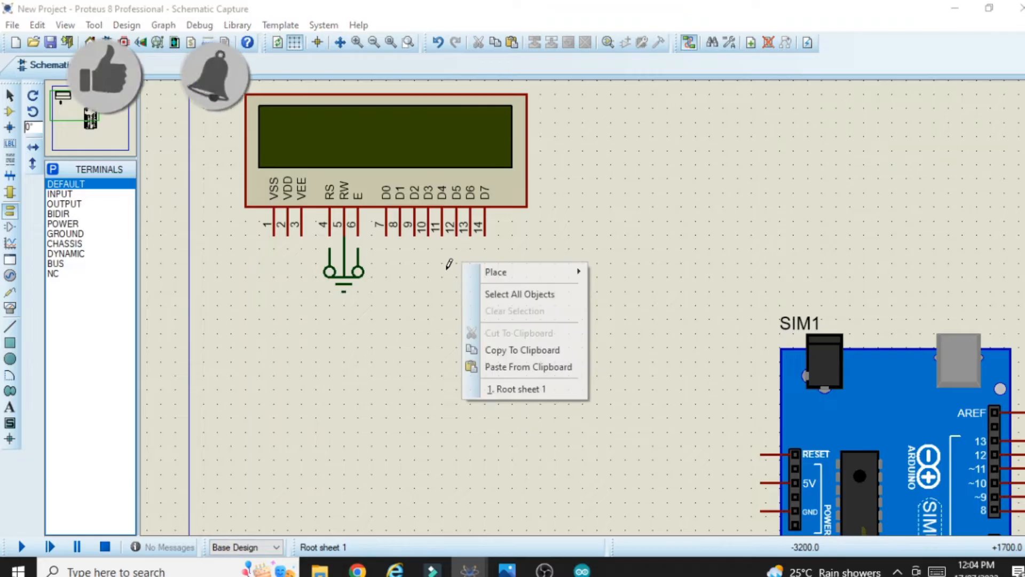
left_click(470, 367)
left_click(448, 257)
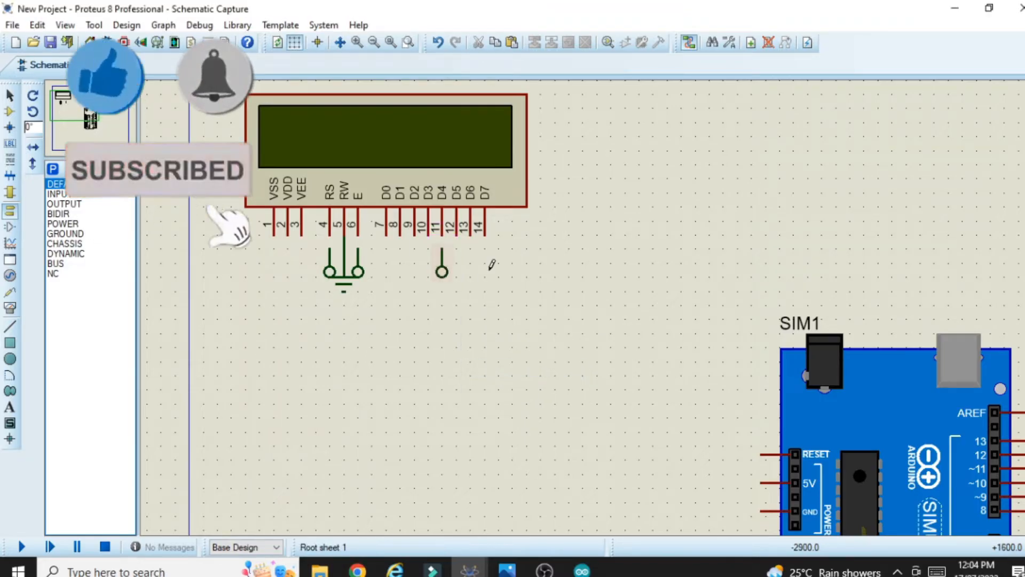
right_click(491, 266)
left_click(566, 368)
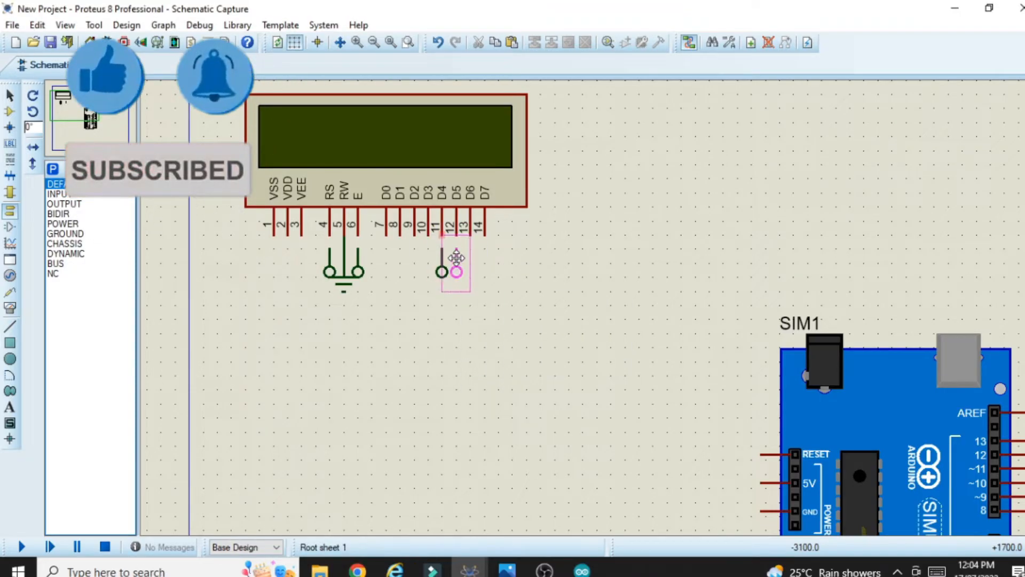
left_click(457, 258)
right_click(513, 254)
left_click(534, 359)
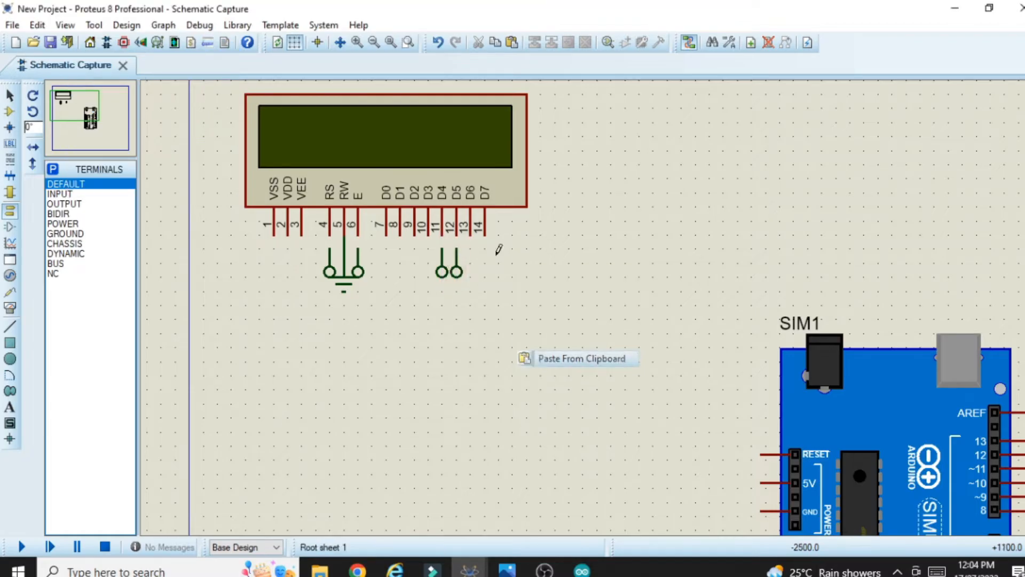
left_click(470, 257)
right_click(536, 260)
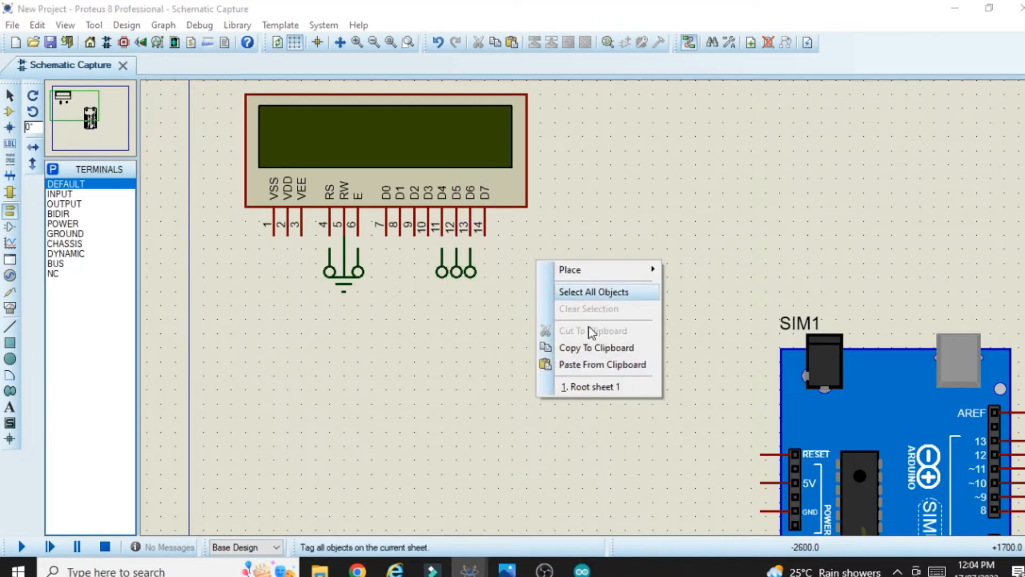
left_click(608, 367)
left_click(483, 262)
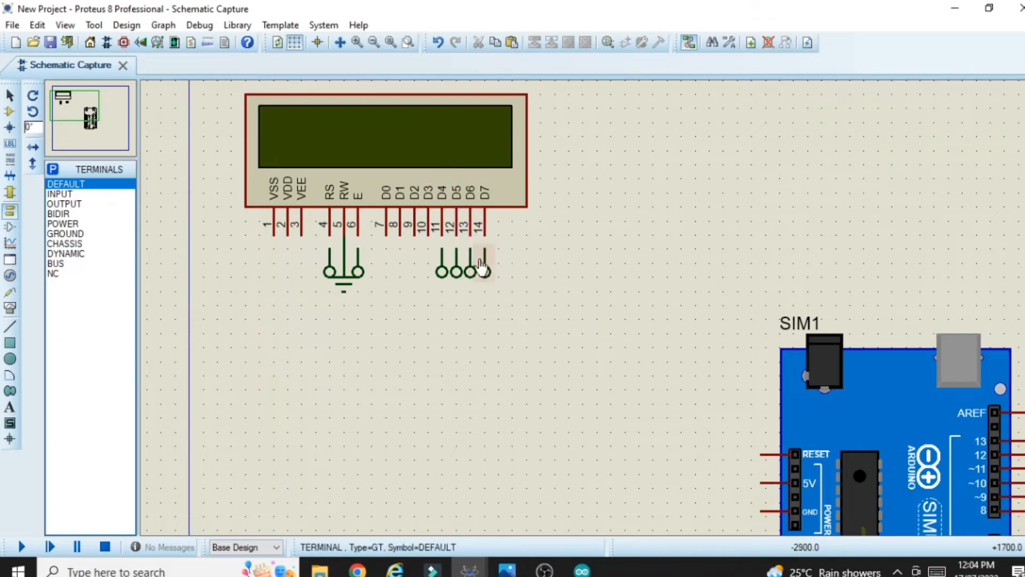
- Wire the LCD's RS, E, D4, D5, D6 and D7 pins to the terminals directly beneath them
left_click(326, 235)
left_click(329, 250)
left_click(357, 236)
left_click(358, 249)
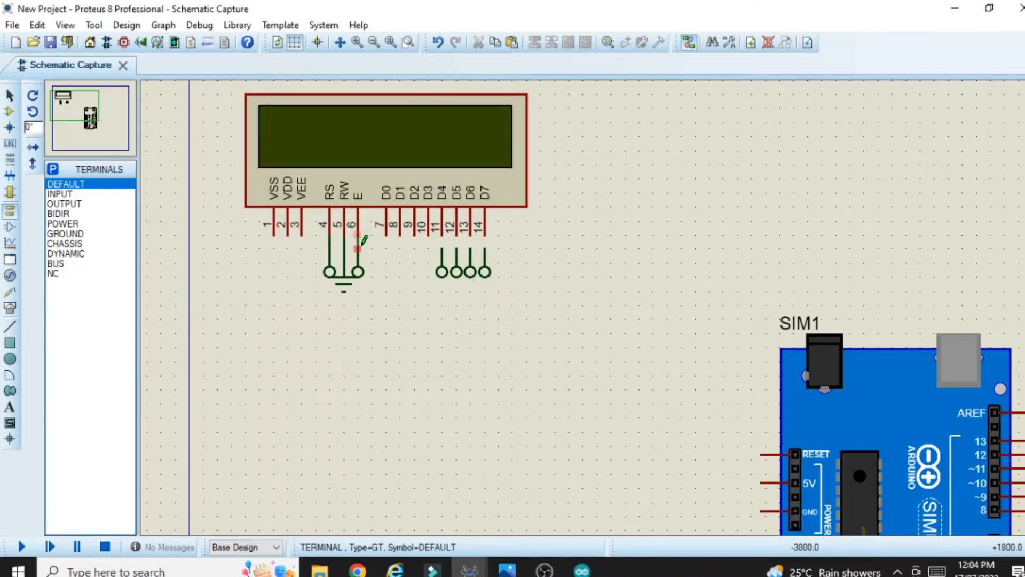
left_click(442, 235)
left_click(442, 250)
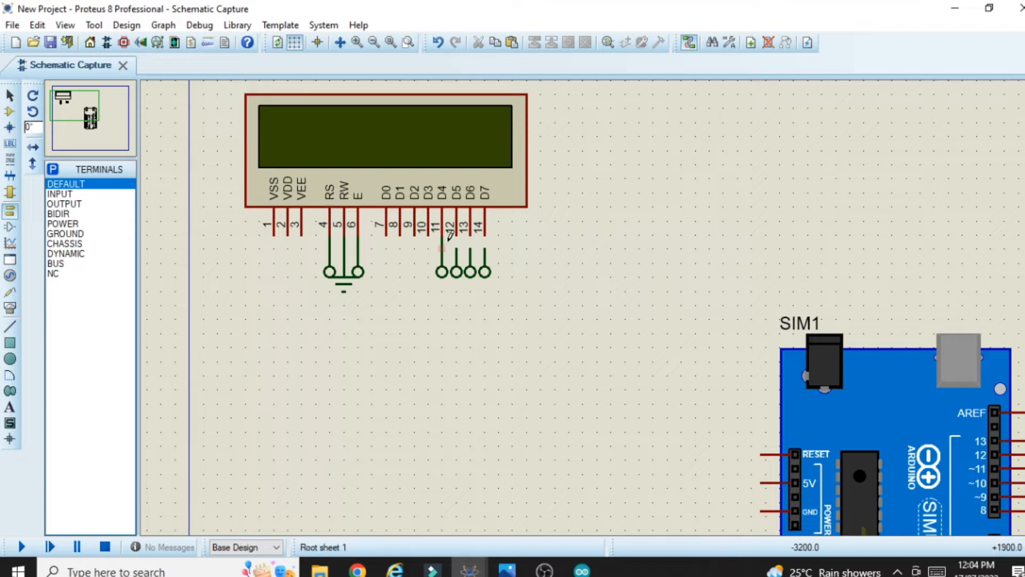
left_click(470, 236)
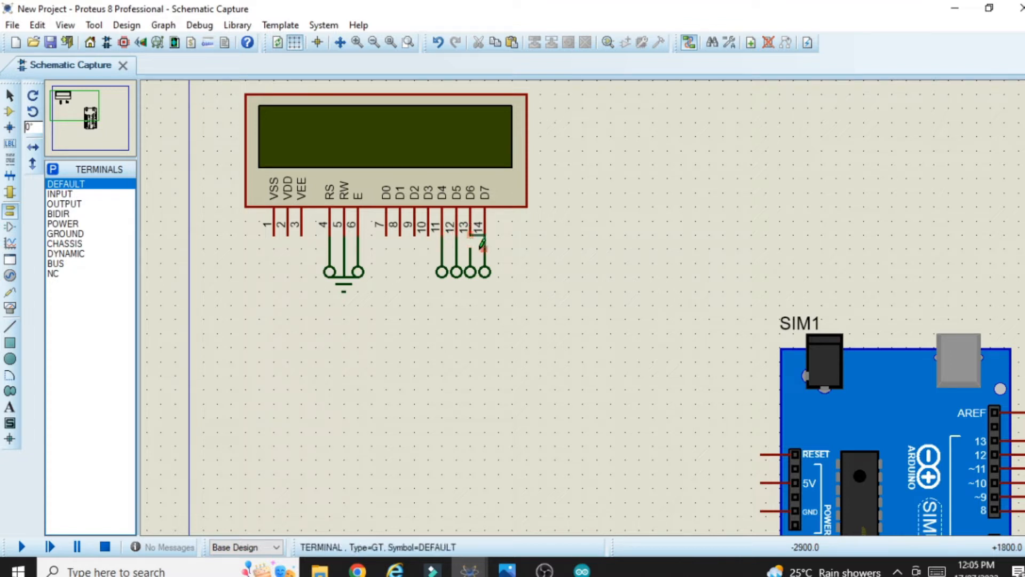
left_click(470, 250)
left_click(485, 235)
left_click(485, 250)
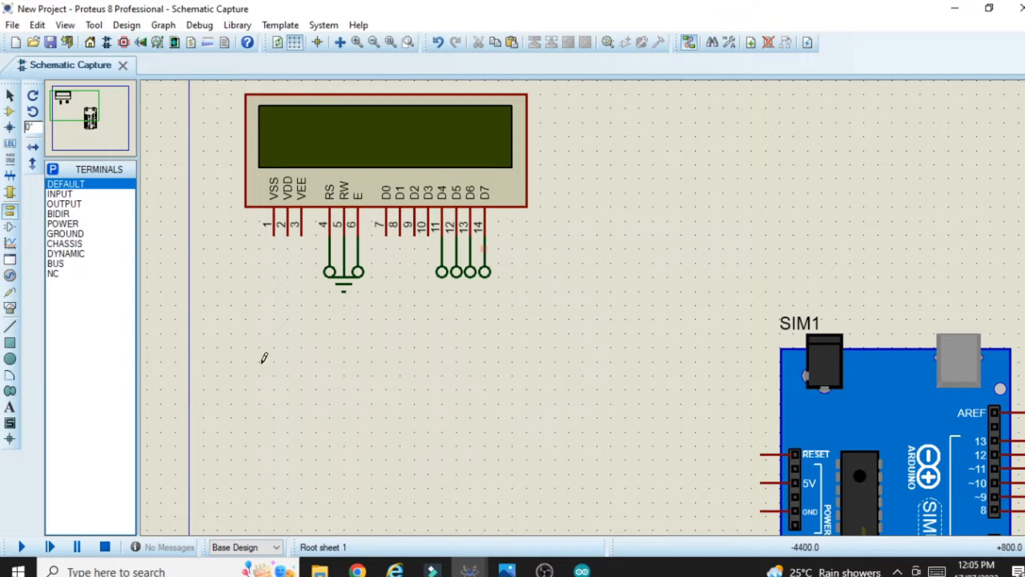
- Label the terminal under the LCD's RS pin RS and the one under the E pin EN
double_click(329, 272)
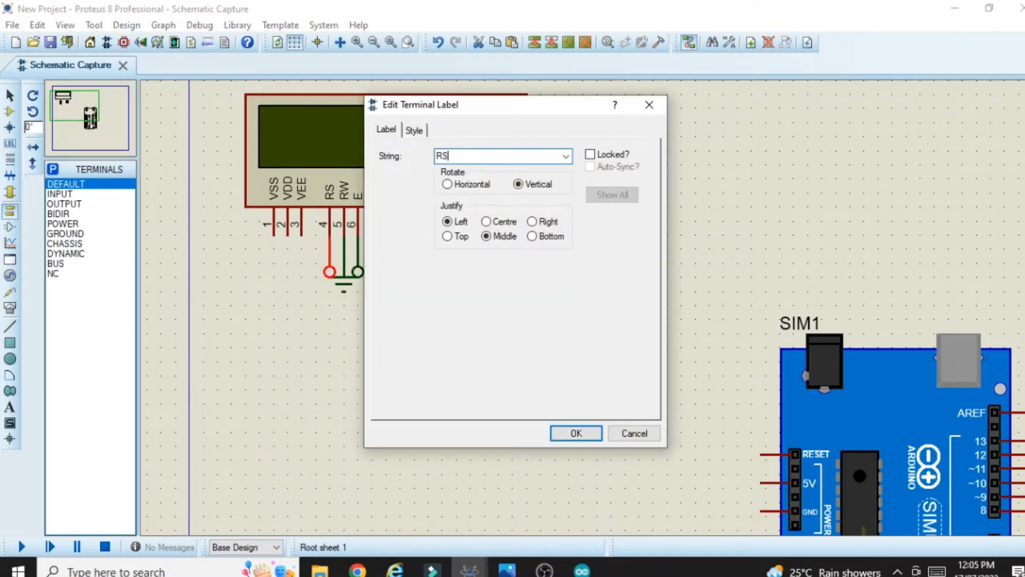
left_click(565, 433)
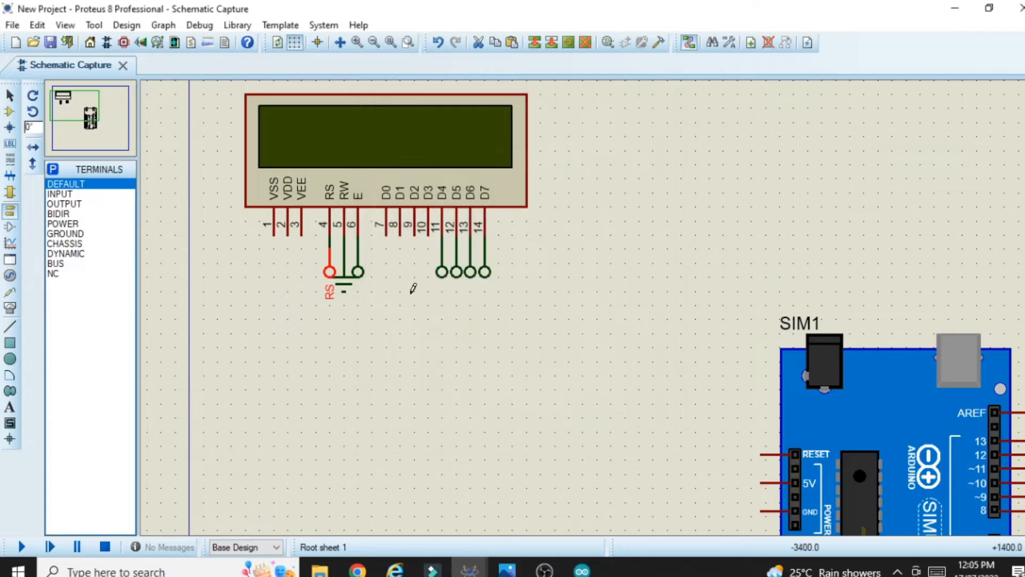
double_click(359, 272)
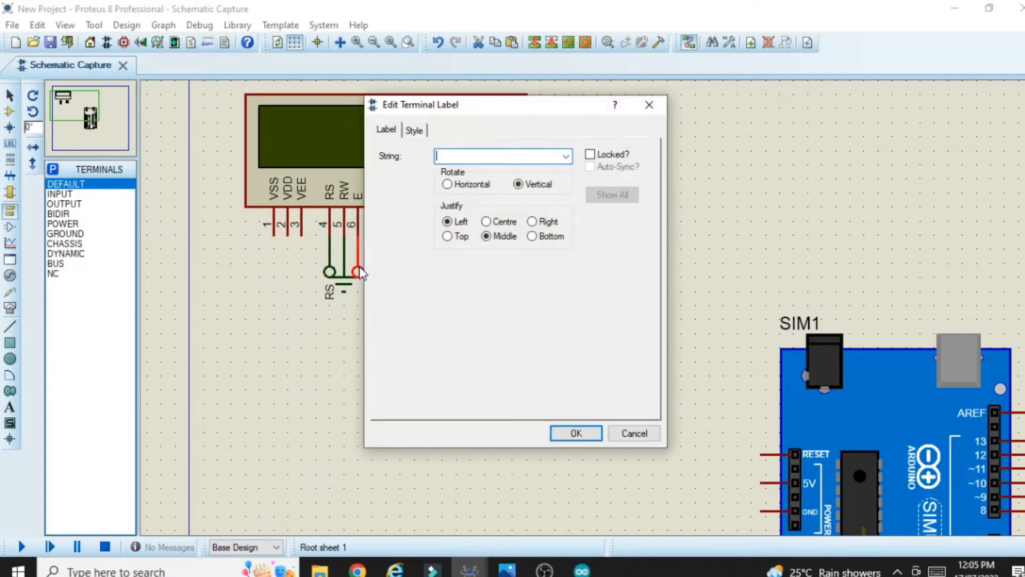
left_click(576, 433)
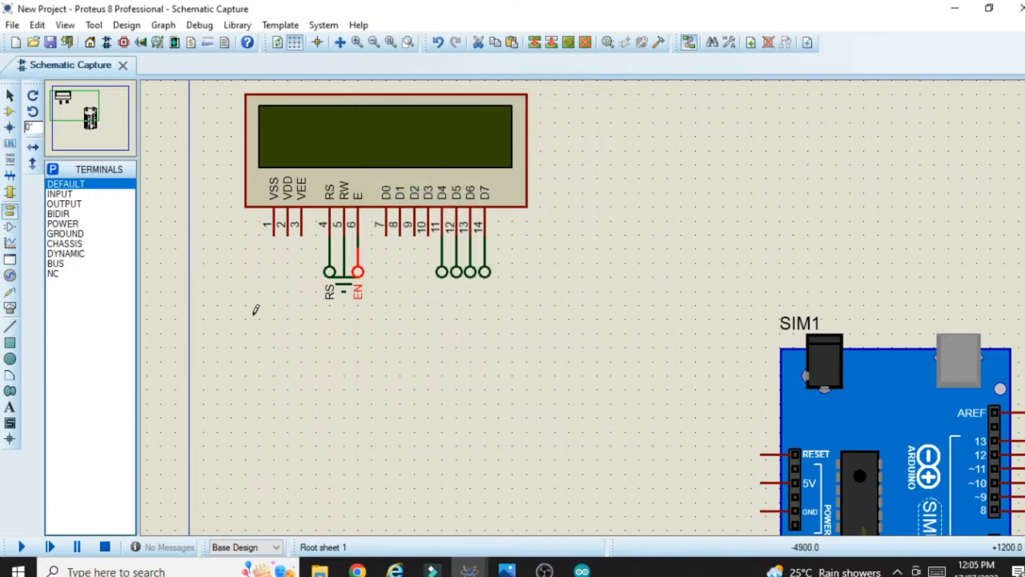
- Label the four terminals under the LCD's data pins D4, D5, D6 and D7 to match their pins
double_click(442, 273)
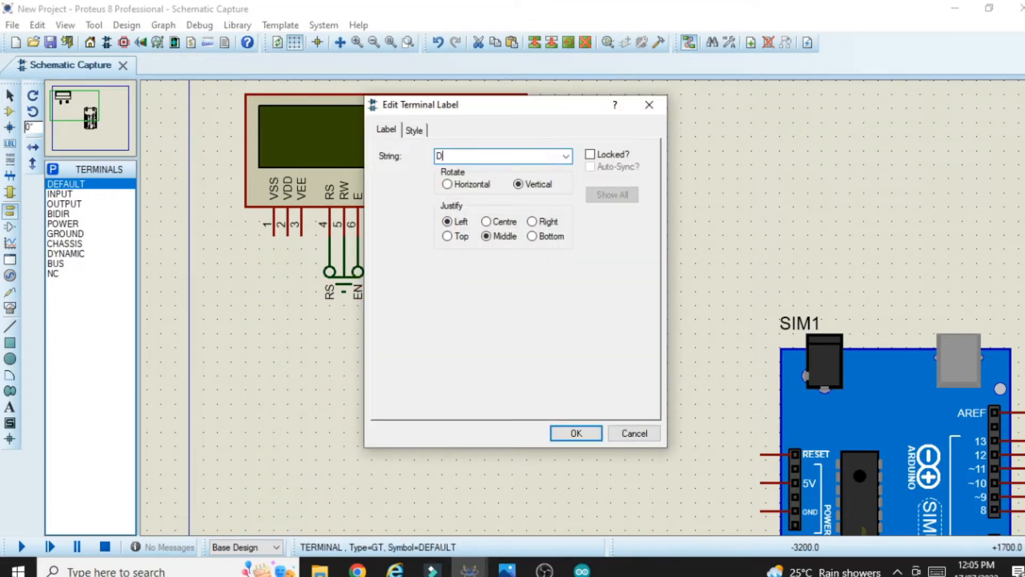
left_click(574, 432)
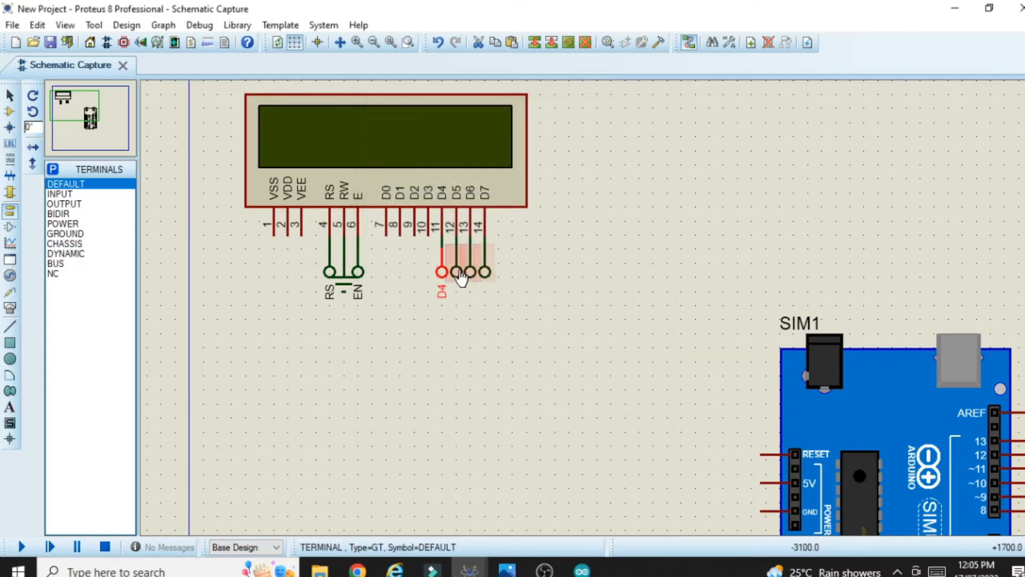
double_click(459, 273)
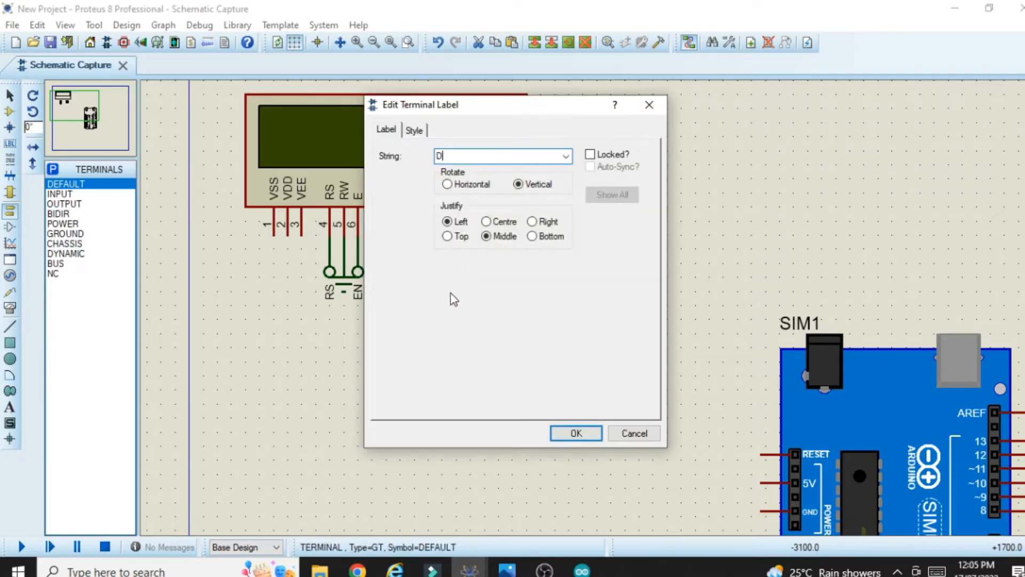
type("D5")
left_click(596, 435)
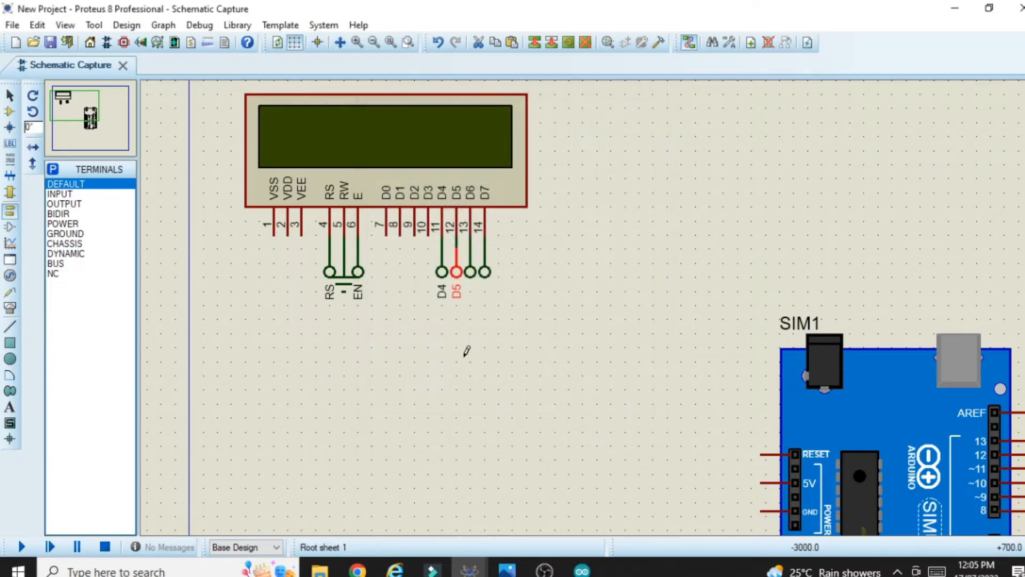
double_click(469, 272)
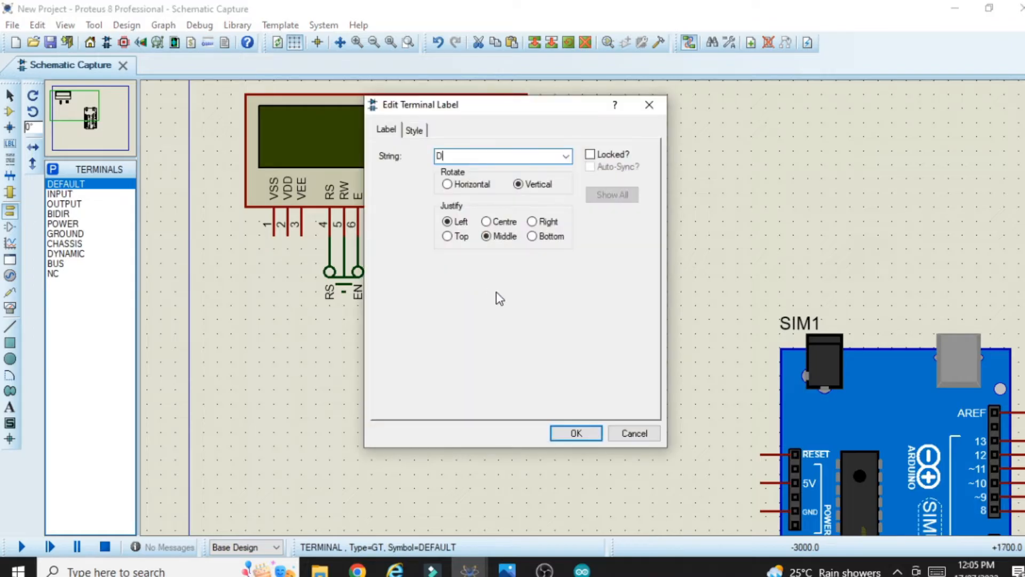
left_click(598, 434)
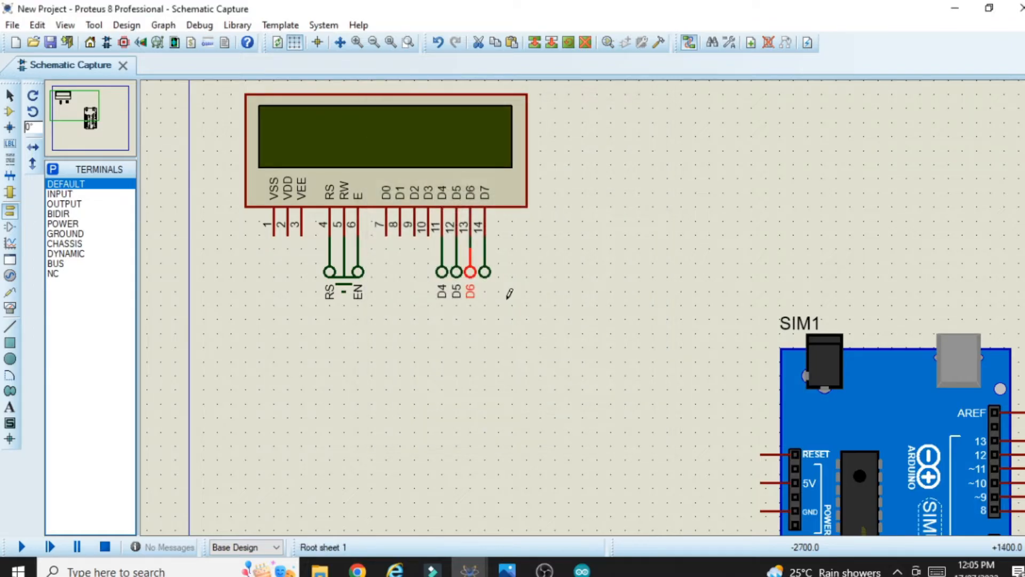
double_click(487, 271)
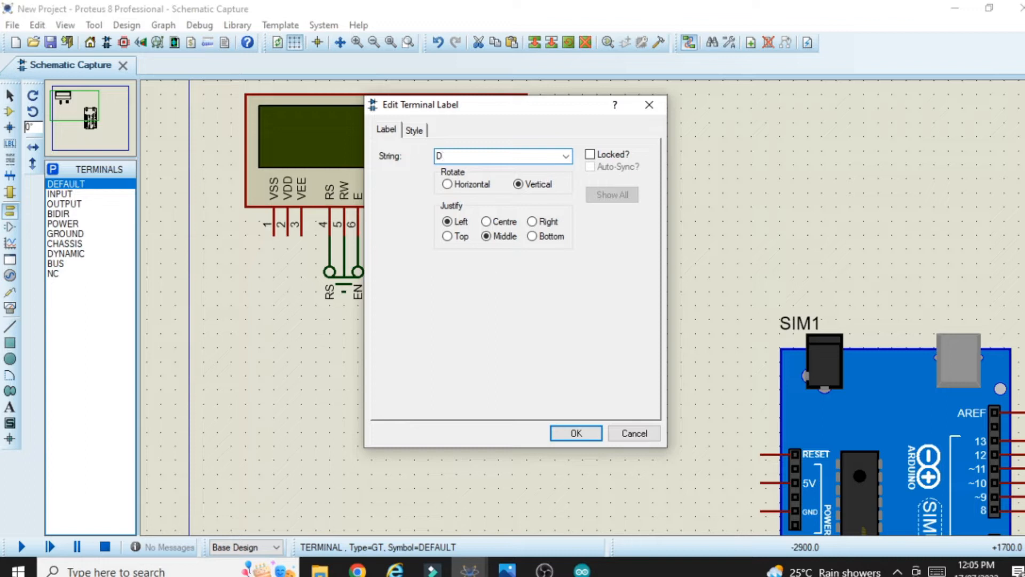
left_click(601, 433)
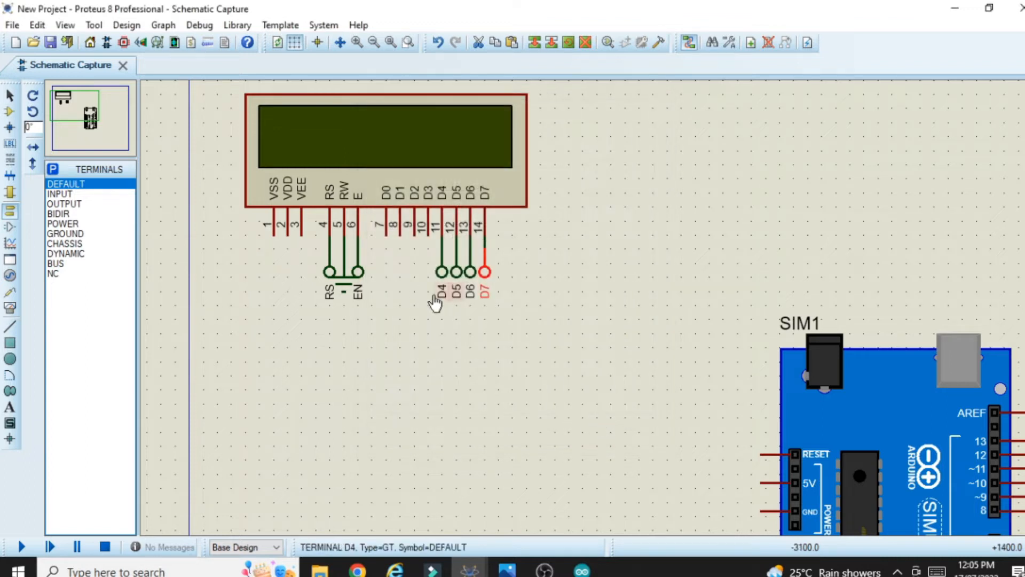
- Place a DEFAULT terminal beside the lower digital pins of the Arduino board
left_click_drag(1000, 238, 1021, 224)
left_click_drag(772, 389, 816, 534)
left_click(686, 384)
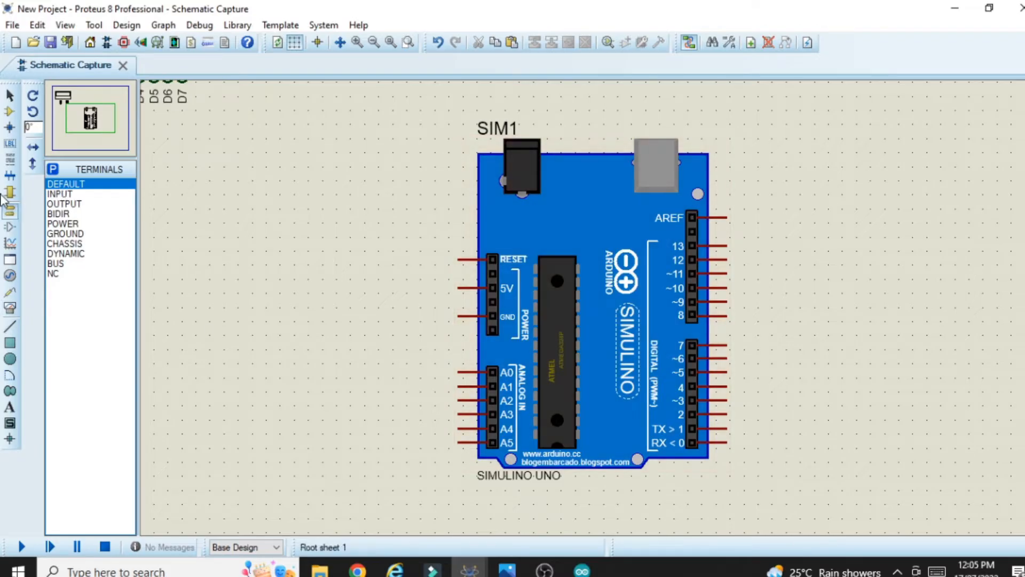
left_click(61, 185)
left_click(817, 393)
left_click(753, 406)
- Rotate the terminal beside the Arduino 180 degrees and move it down next to digital pin 2
left_click(355, 43)
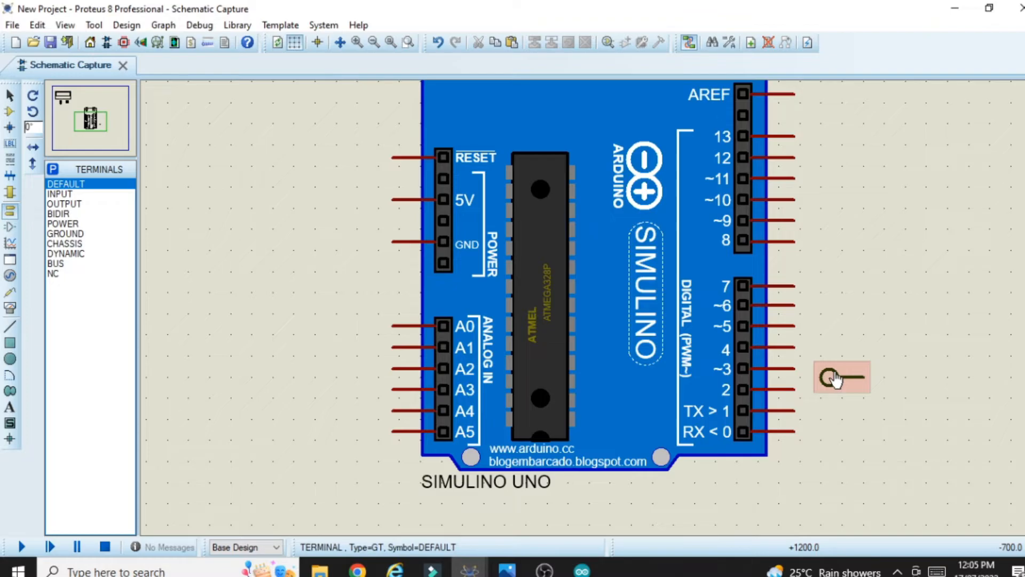
right_click(850, 380)
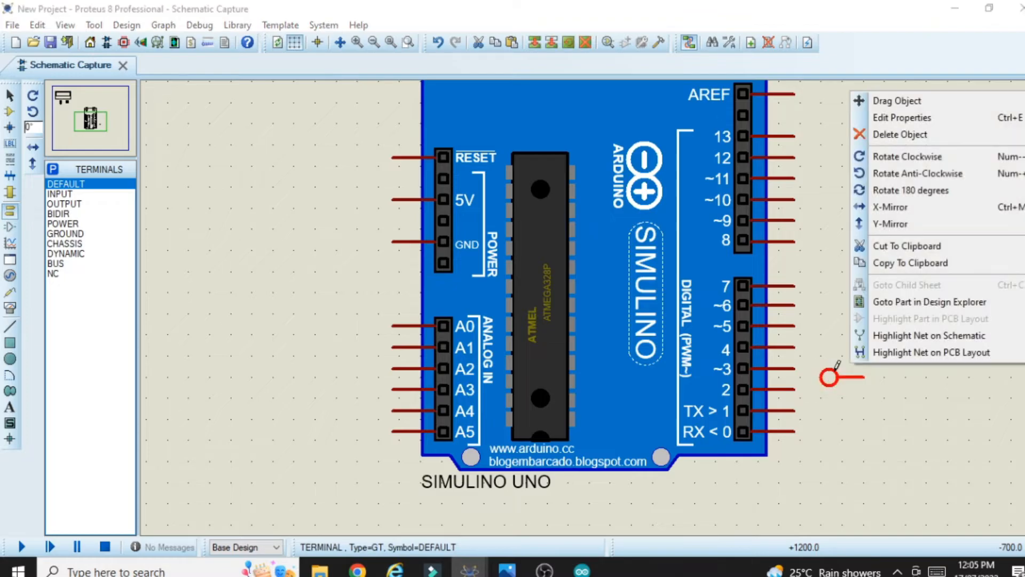
left_click(904, 191)
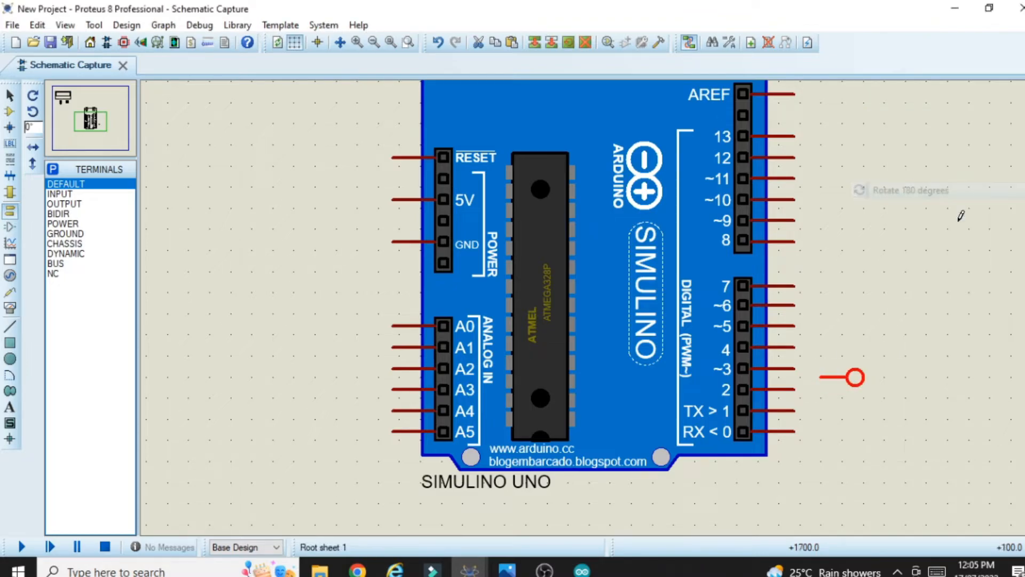
double_click(852, 378)
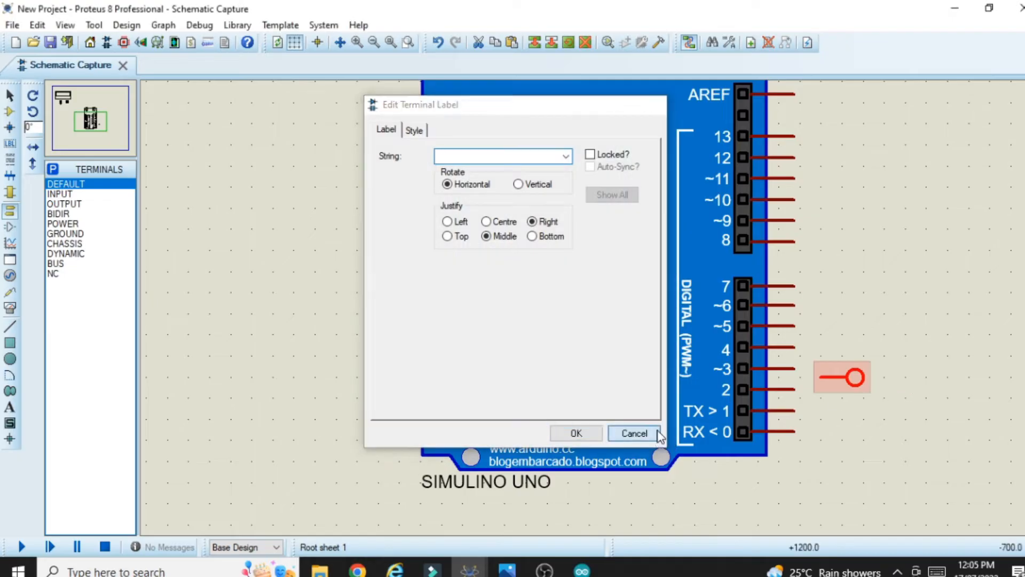
left_click(633, 432)
left_click_drag(854, 383, 852, 406)
left_click(927, 366)
- Wire the Arduino's digital pin 2 to the adjacent terminal and delete that wire
left_click(794, 389)
left_click(850, 403)
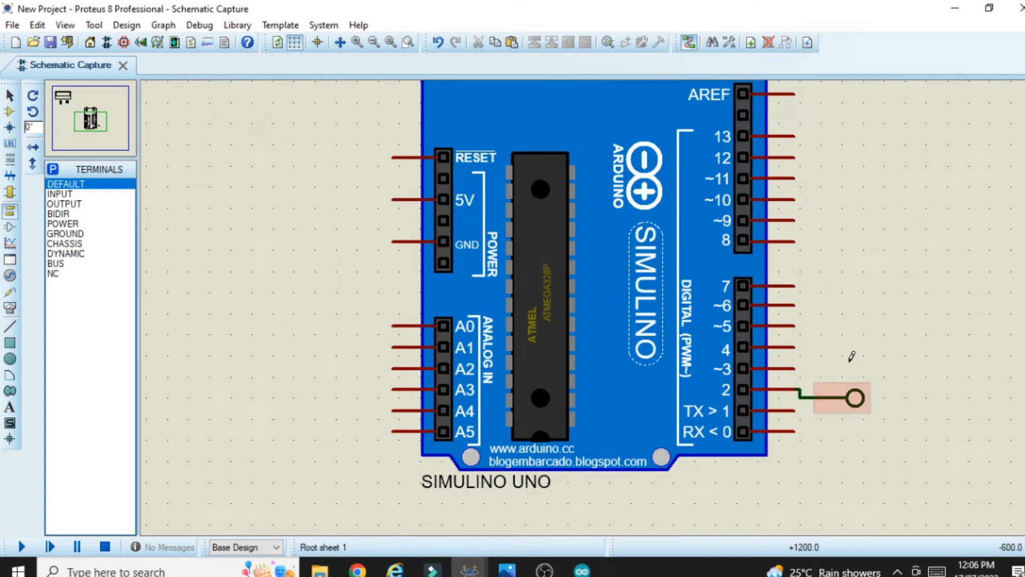
right_click(853, 399)
left_click(935, 342)
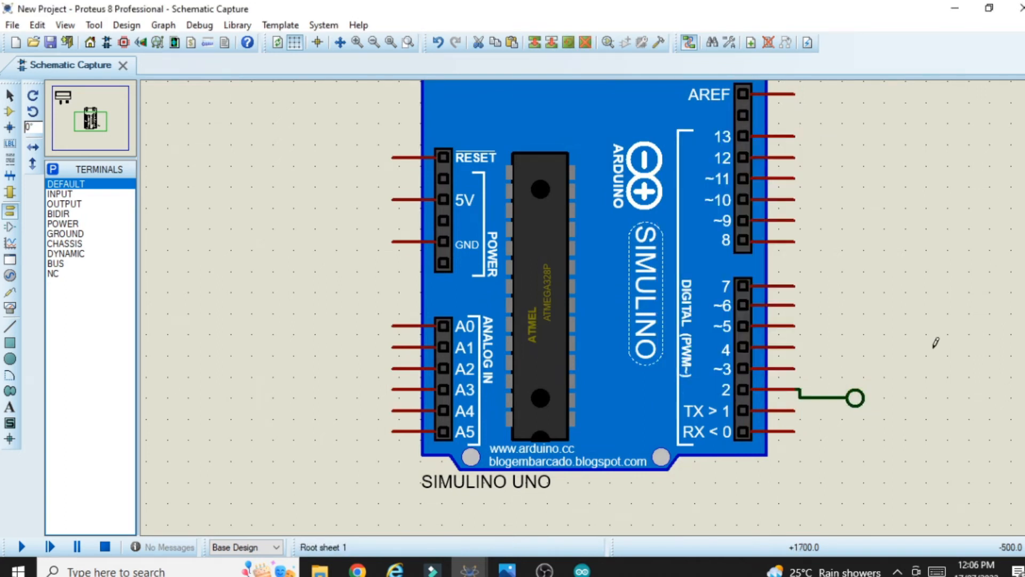
right_click(816, 396)
left_click(876, 238)
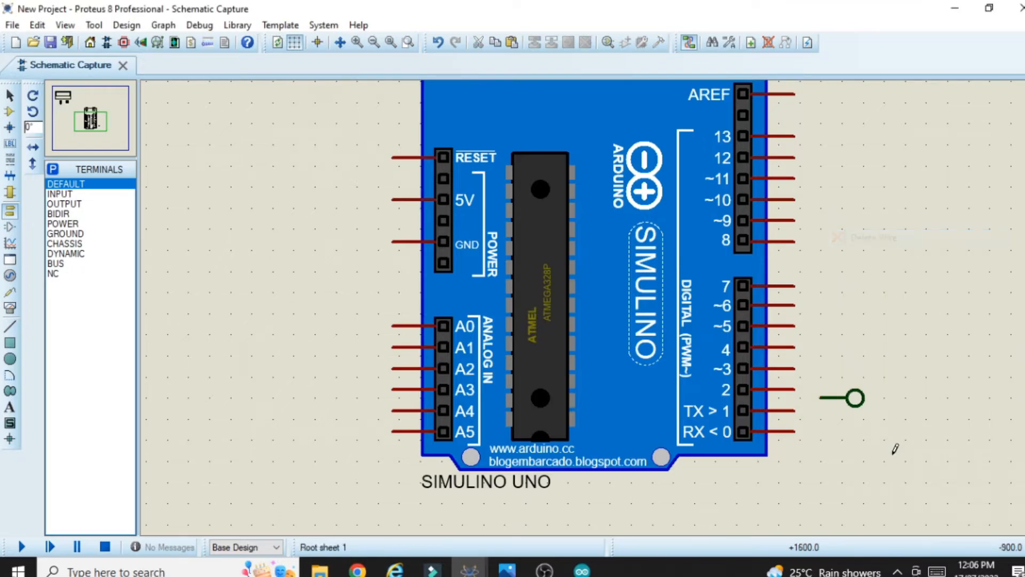
- Copy the terminal beside digital pin 2 and paste two copies stacked directly above it
right_click(854, 401)
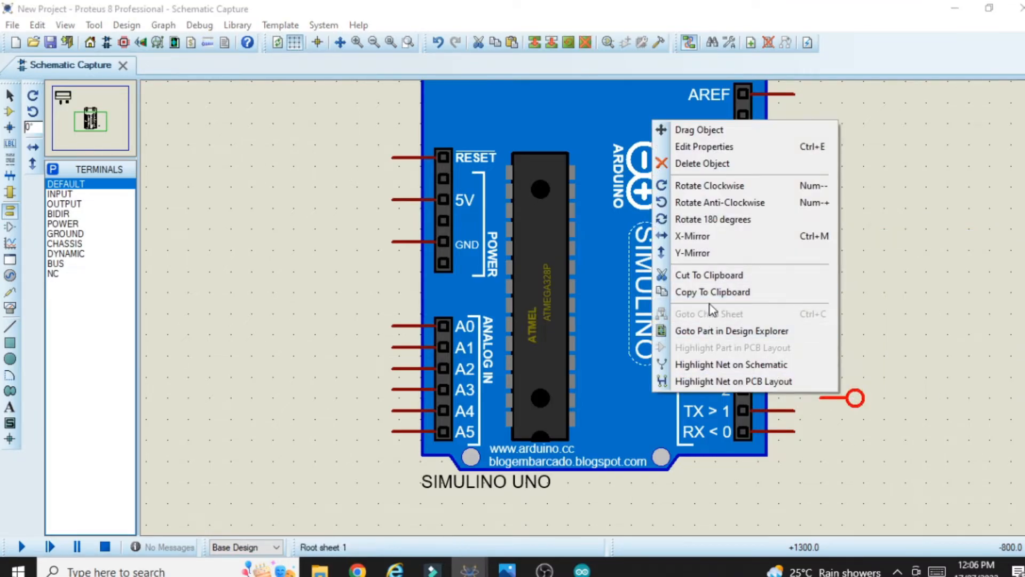
left_click(712, 293)
right_click(868, 356)
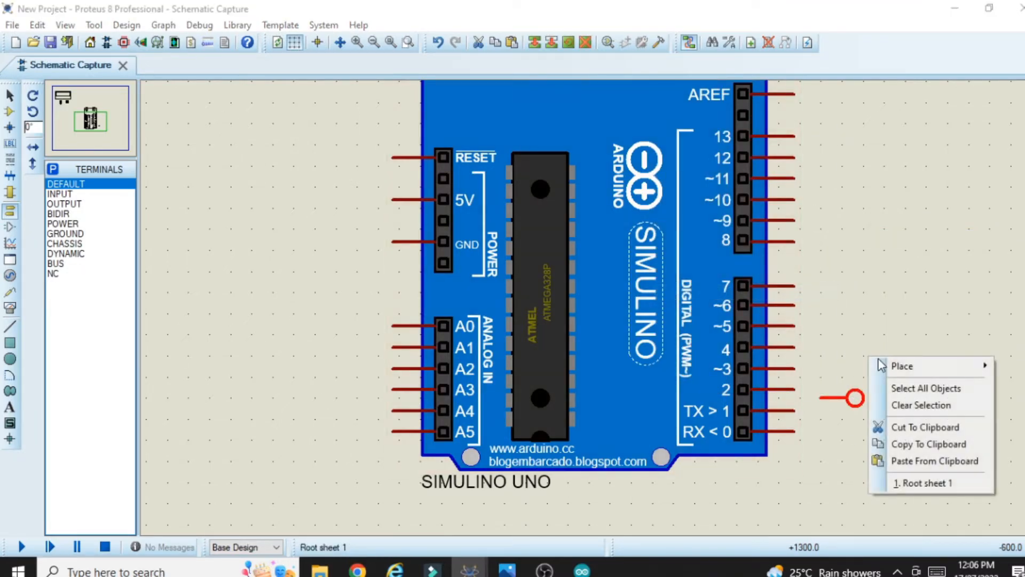
left_click(936, 461)
left_click(840, 384)
left_click(886, 436)
left_click(842, 351)
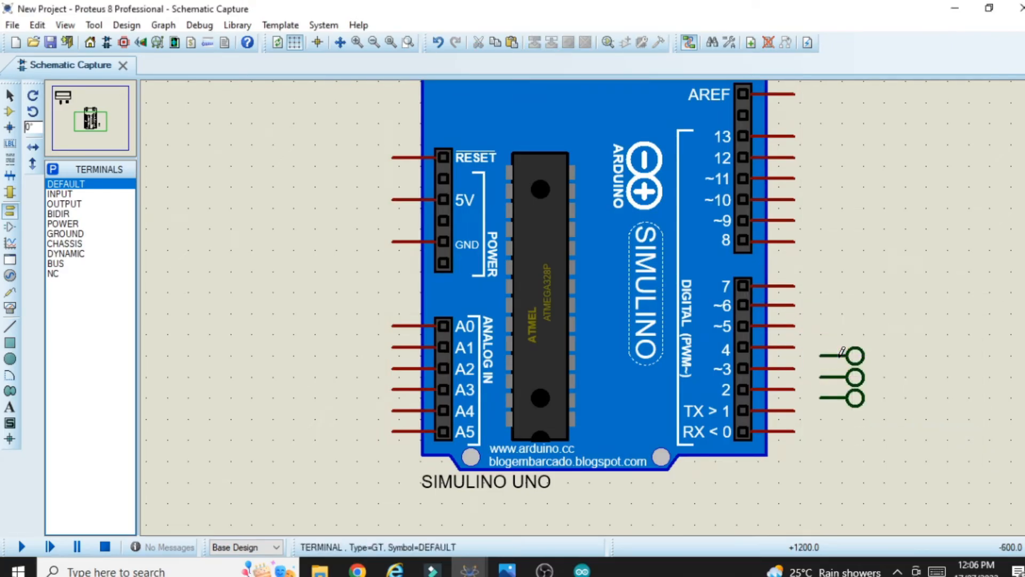
- Paste three more copies of the terminal above the existing stack, reaching up to digital pin 7
right_click(836, 309)
left_click(878, 411)
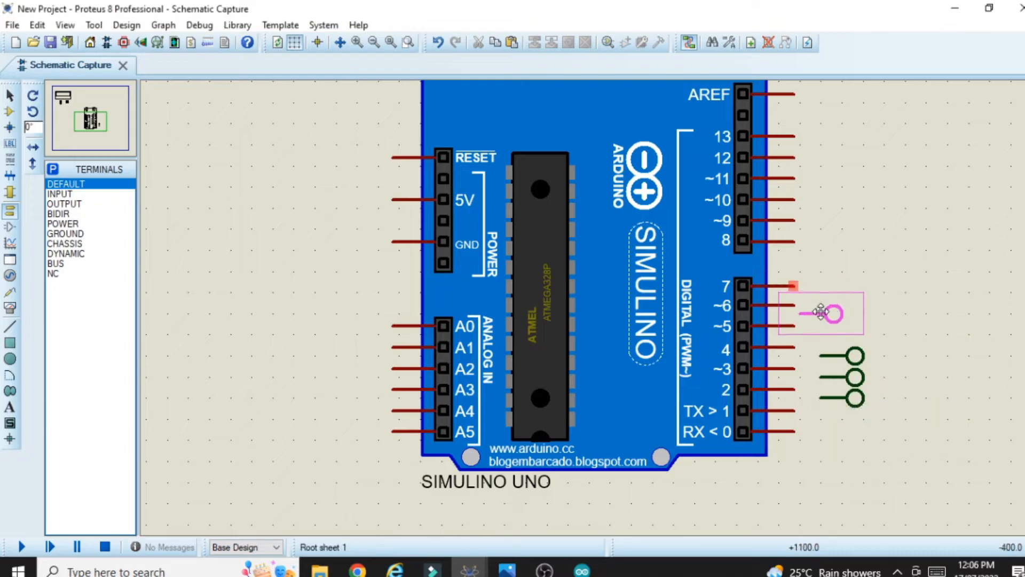
left_click(844, 333)
right_click(848, 305)
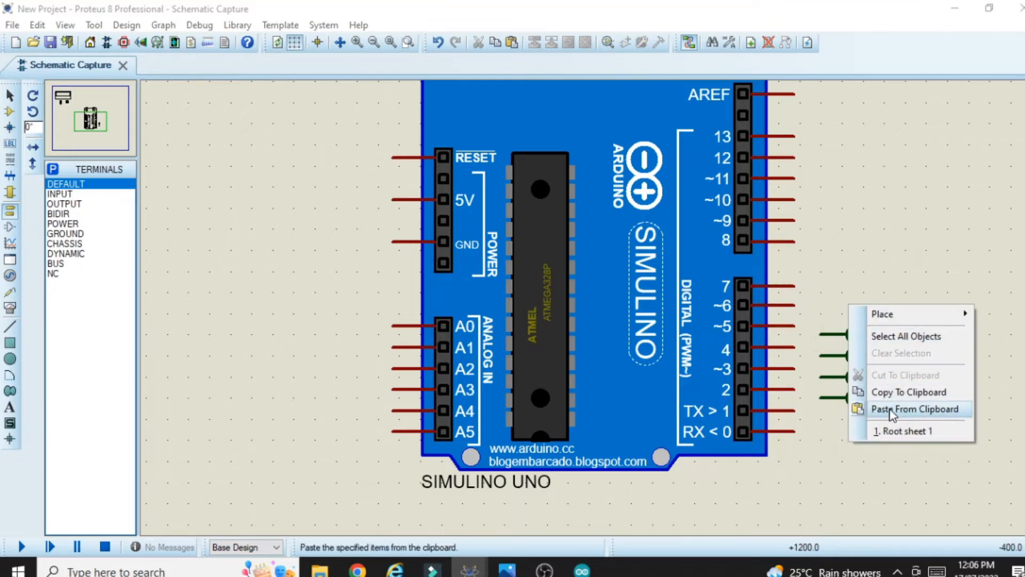
left_click(915, 408)
left_click(843, 313)
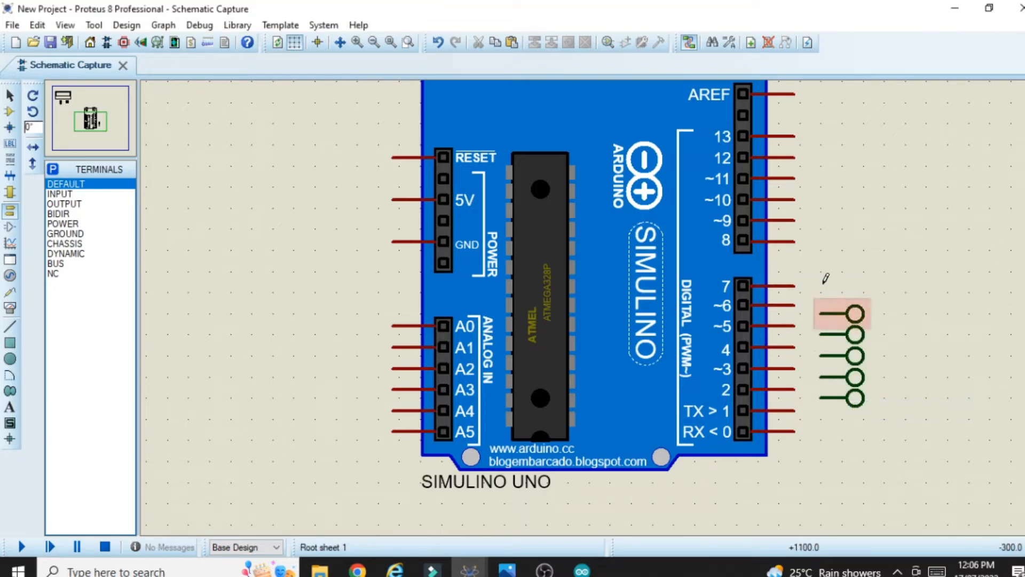
right_click(844, 290)
left_click(922, 393)
left_click(845, 293)
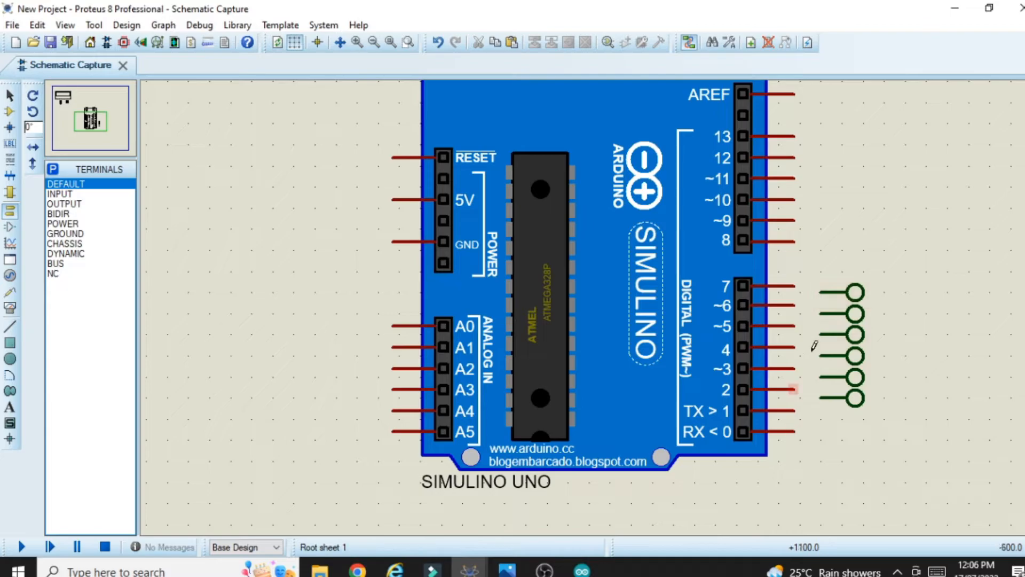
- Wire the Arduino's digital pins 2, 3, 4, 5, 6 and 7 to the six adjacent terminals in order
left_click(795, 389)
left_click(820, 398)
left_click(795, 368)
left_click(820, 377)
left_click(796, 347)
left_click(820, 355)
left_click(796, 326)
left_click(820, 334)
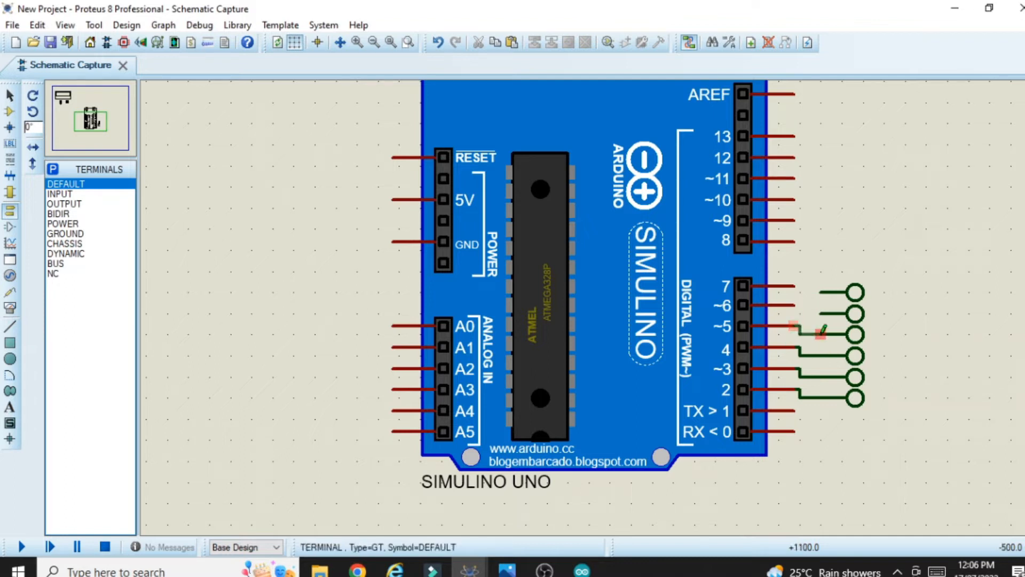
left_click(796, 305)
left_click(820, 314)
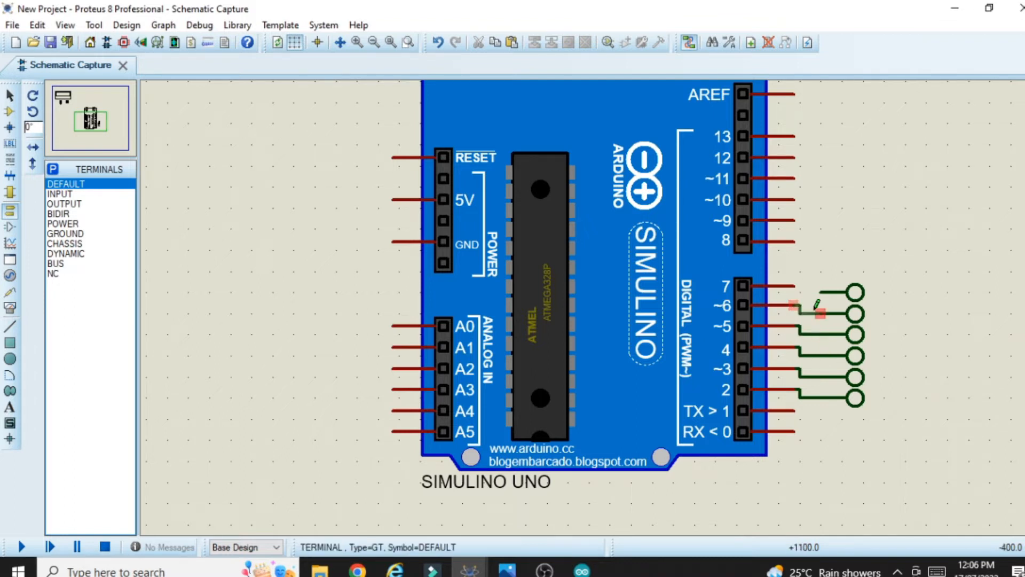
left_click(796, 286)
left_click(820, 292)
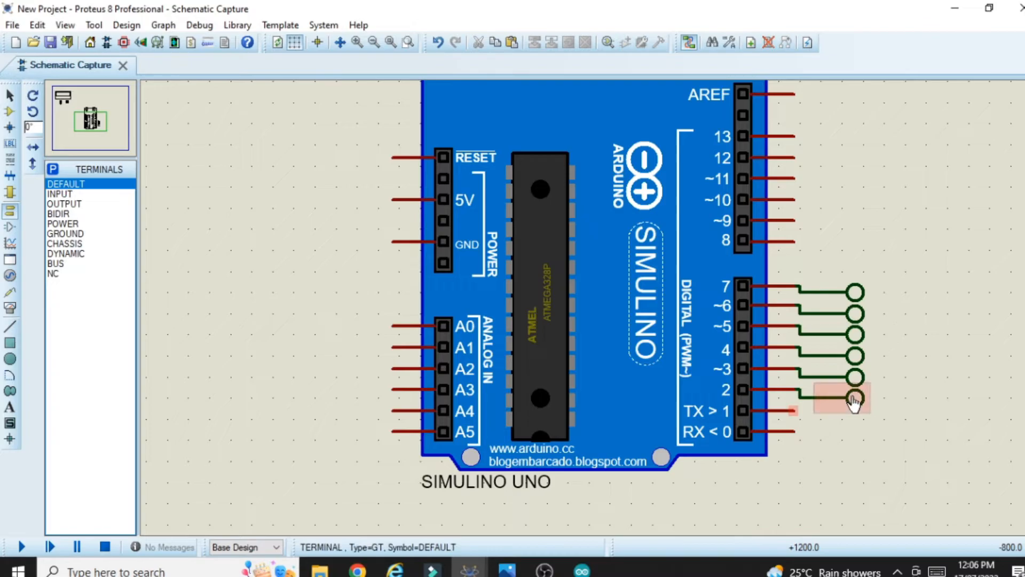
- Label the terminal on the Arduino's digital pin 2 as RS and the one on pin 3 as EN
double_click(801, 409)
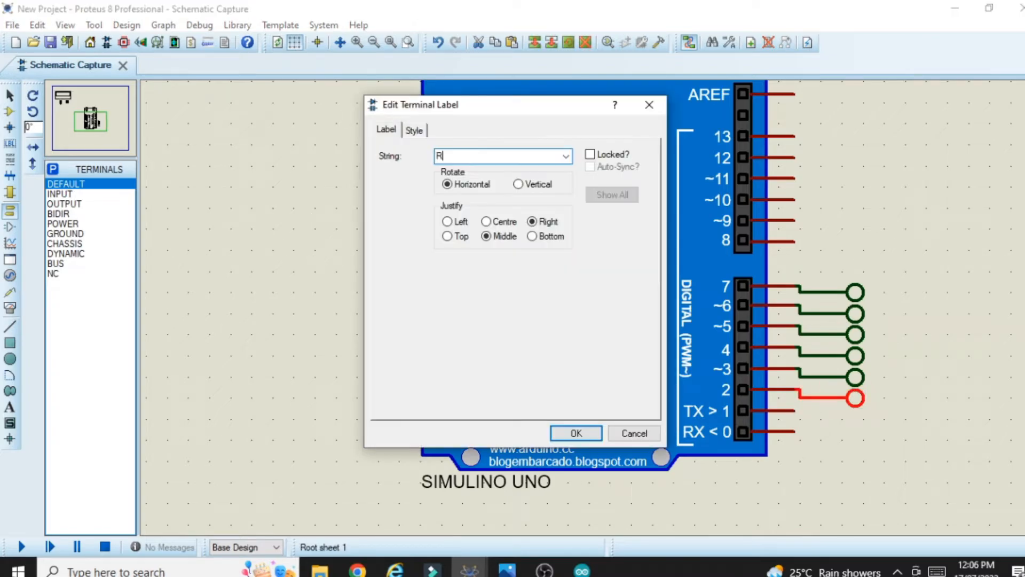
left_click(591, 434)
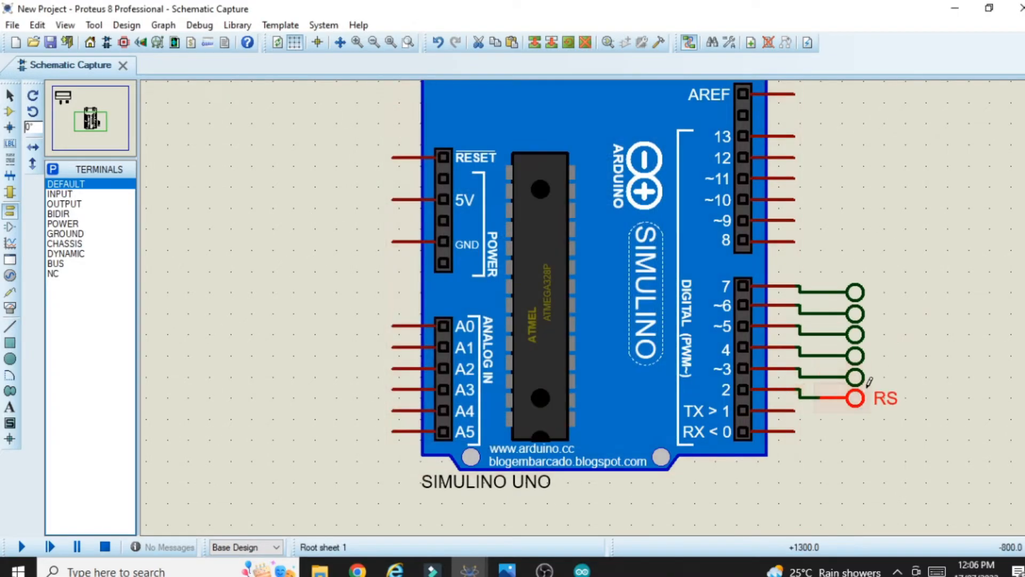
double_click(858, 379)
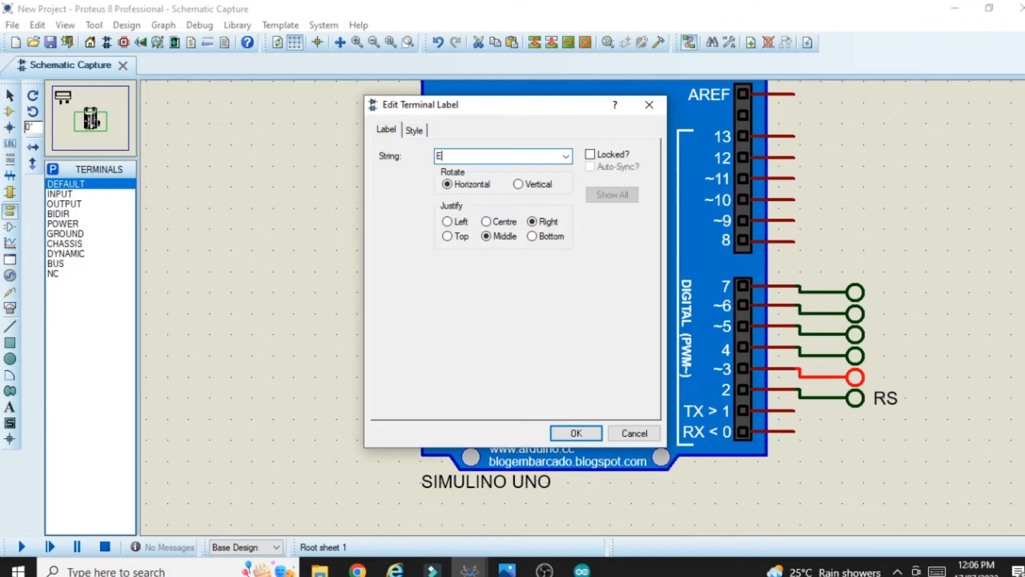
left_click(576, 433)
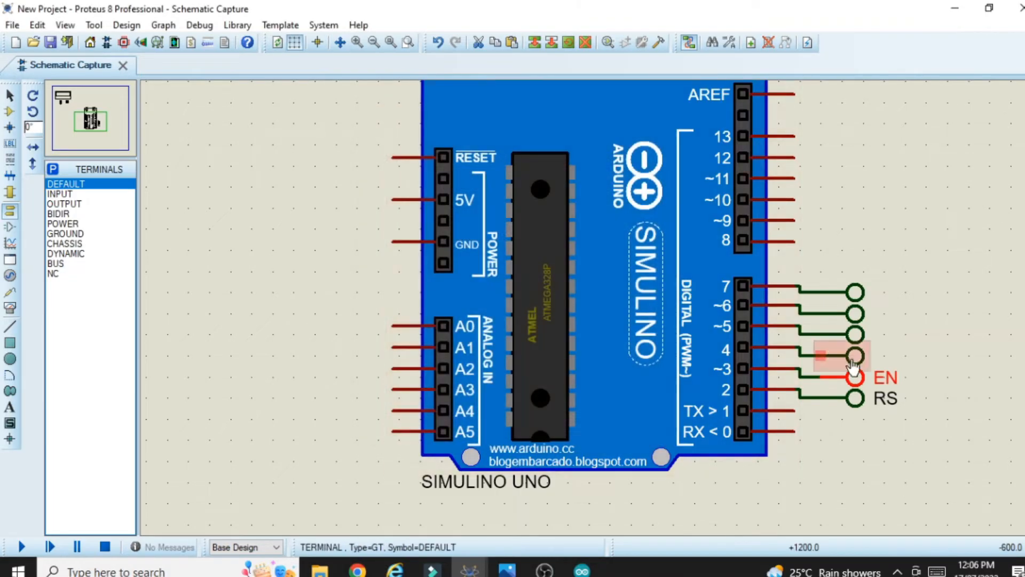
- Label the terminals on the Arduino's digital pins 4, 5, 6 and 7 as D4, D5, D6 and D7 respectively
double_click(854, 364)
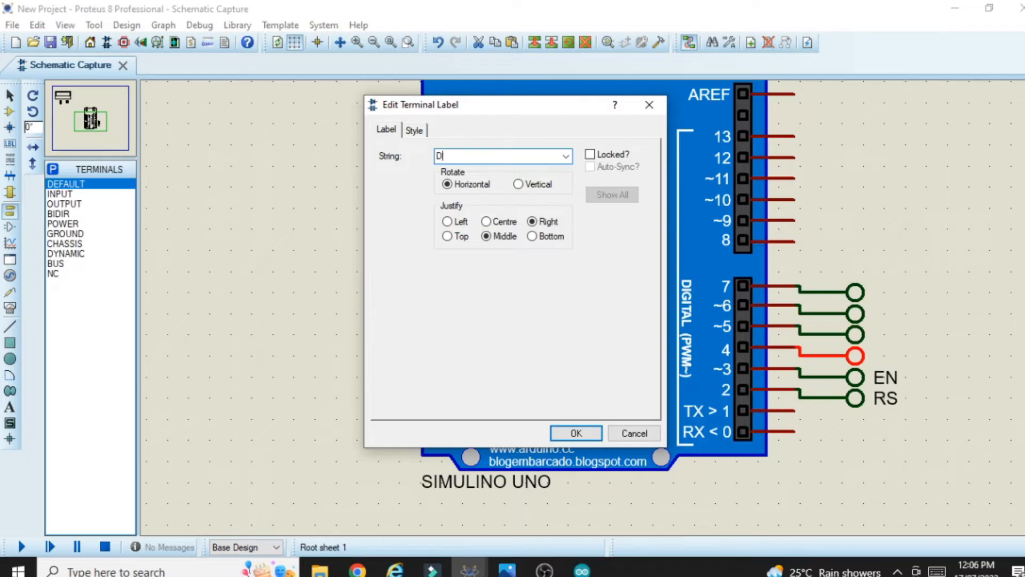
left_click(576, 432)
double_click(856, 335)
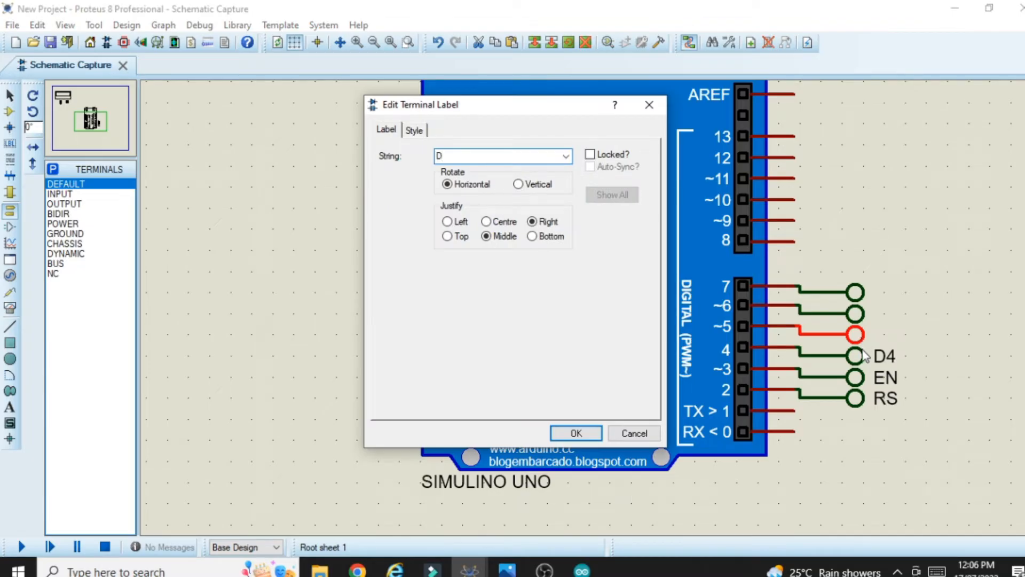
left_click(576, 433)
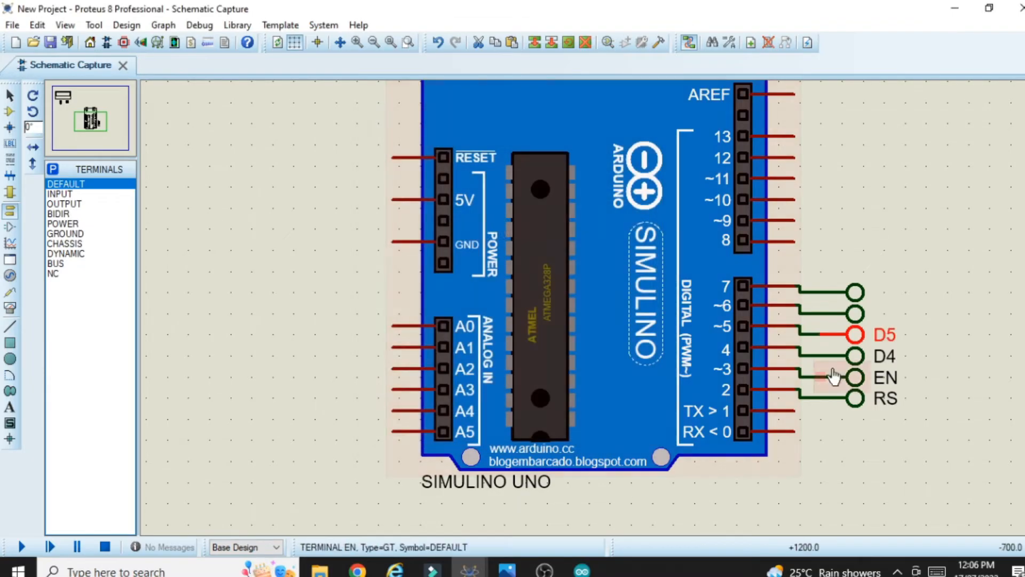
double_click(854, 314)
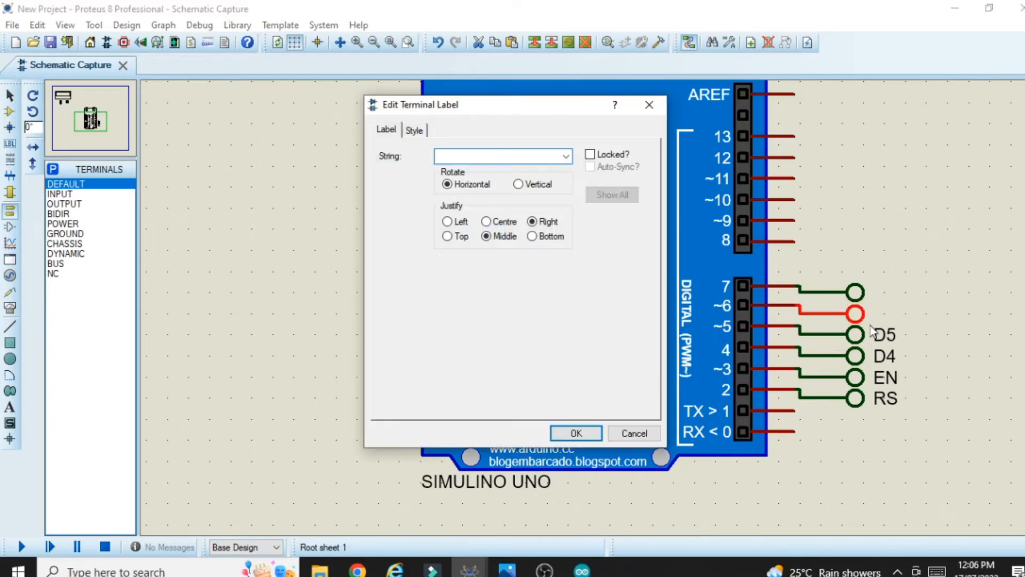
left_click(577, 433)
double_click(855, 297)
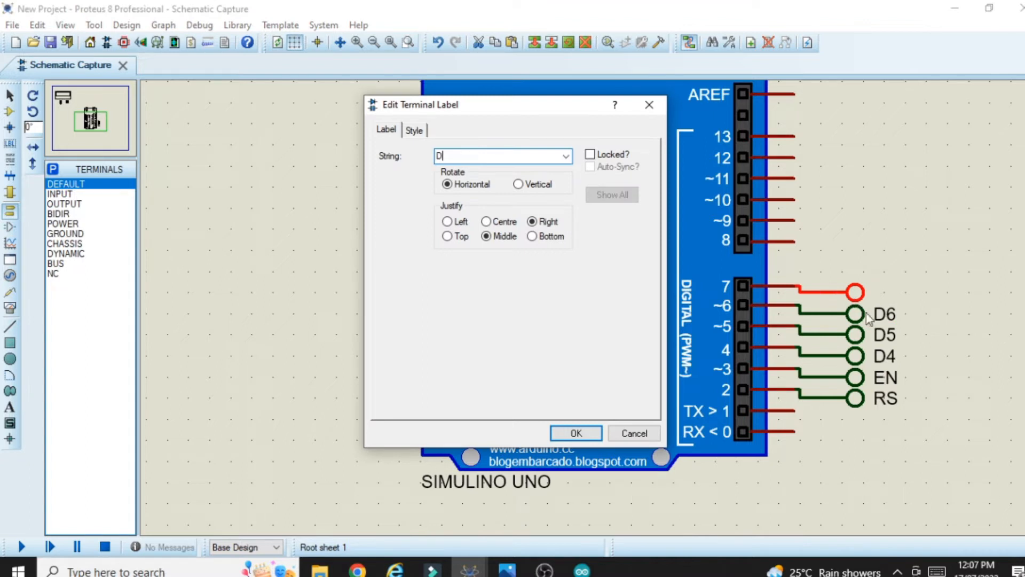
type("D&")
key("BackSpace")
type("7")
left_click(588, 437)
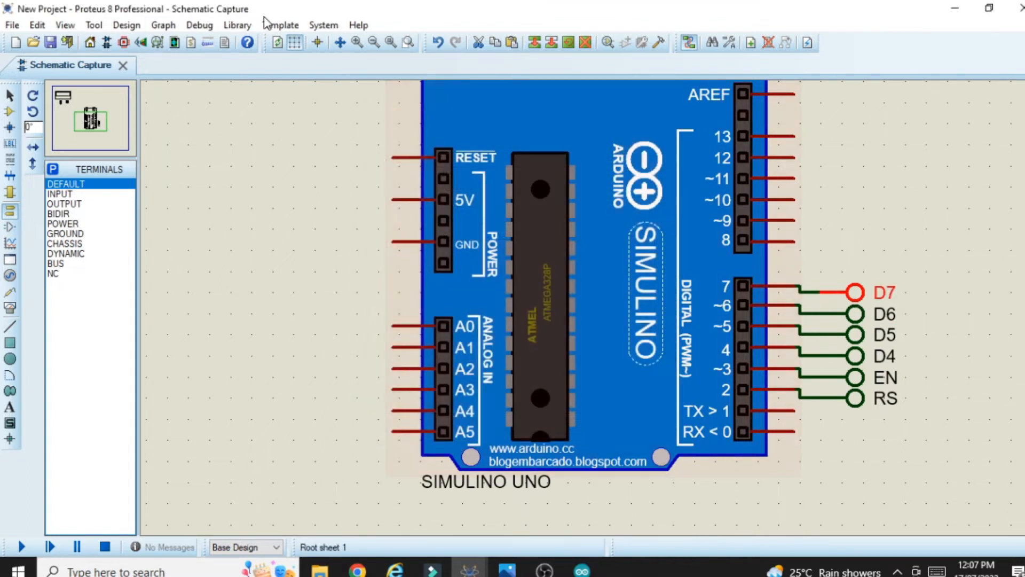
- Place a GROUND terminal beside the Arduino's power pins and wire it to the GND pin
left_click(380, 51)
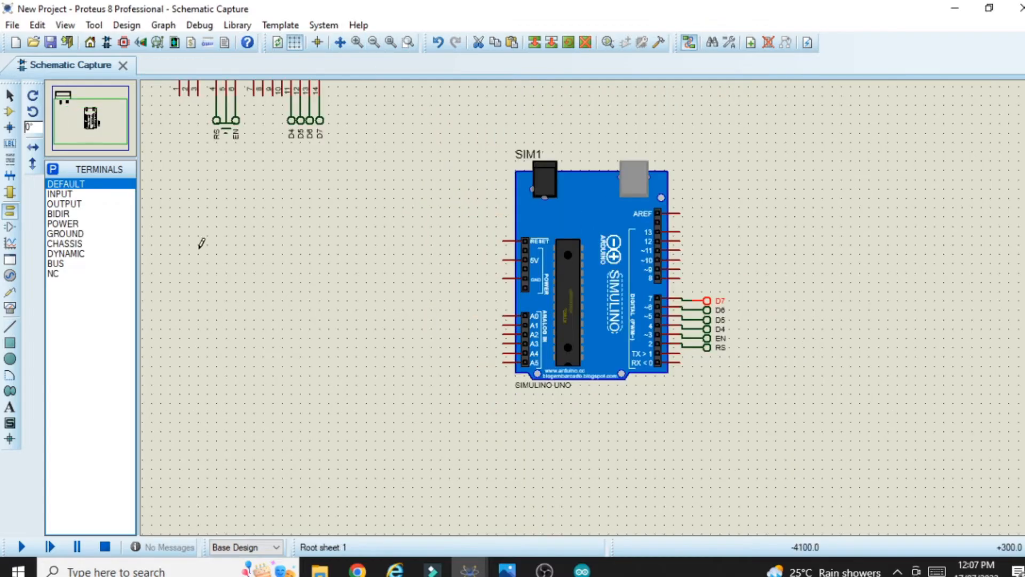
scroll(202, 247, "left", 2)
scroll(641, 87, "up", 2)
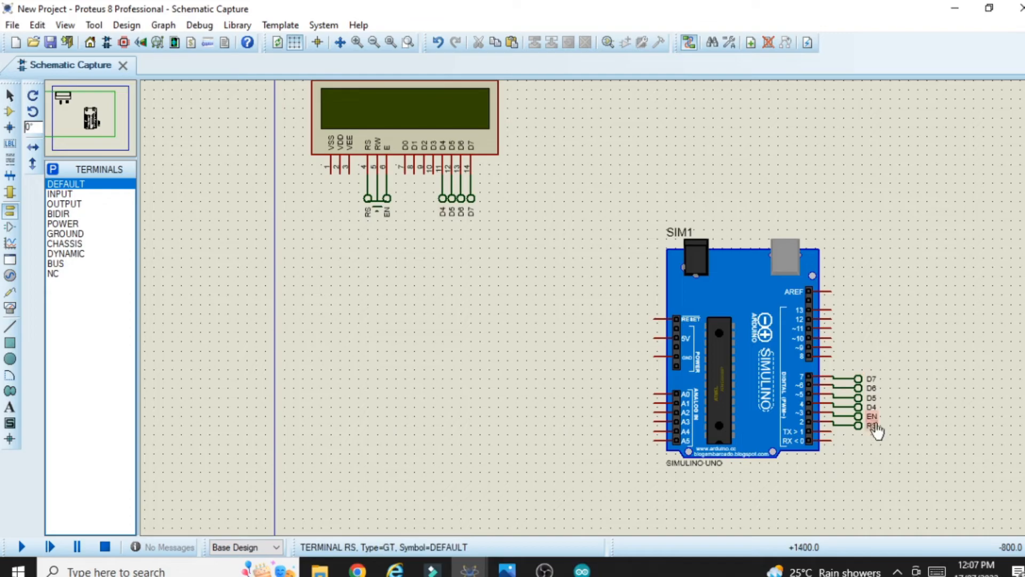
left_click(365, 44)
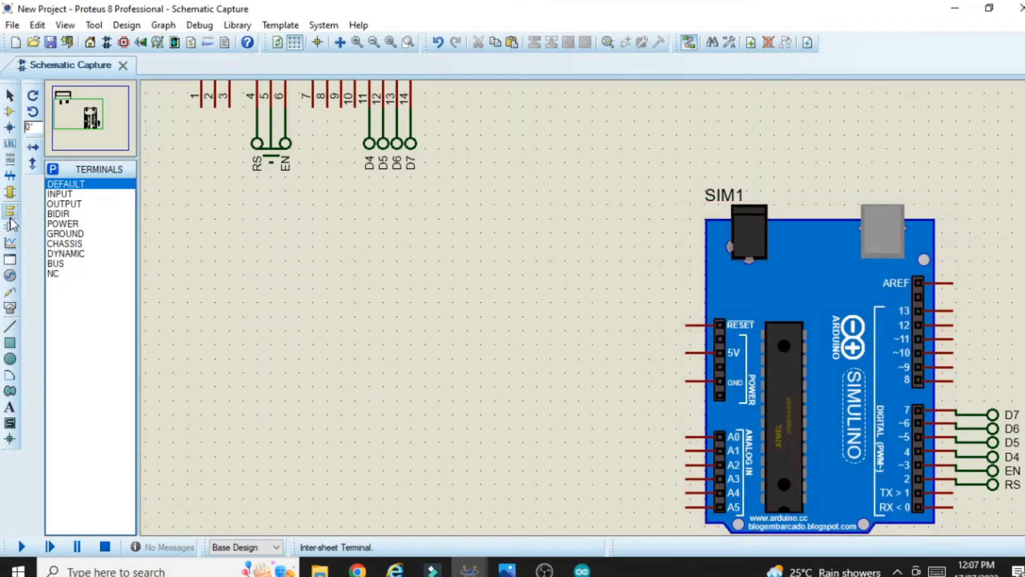
left_click(65, 233)
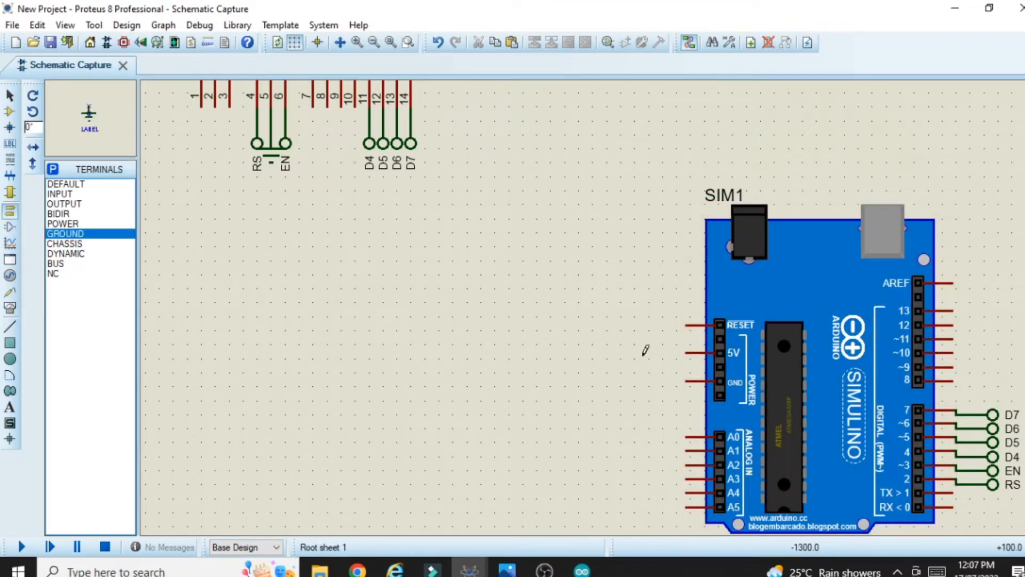
left_click(649, 400)
left_click(648, 388)
left_click(688, 381)
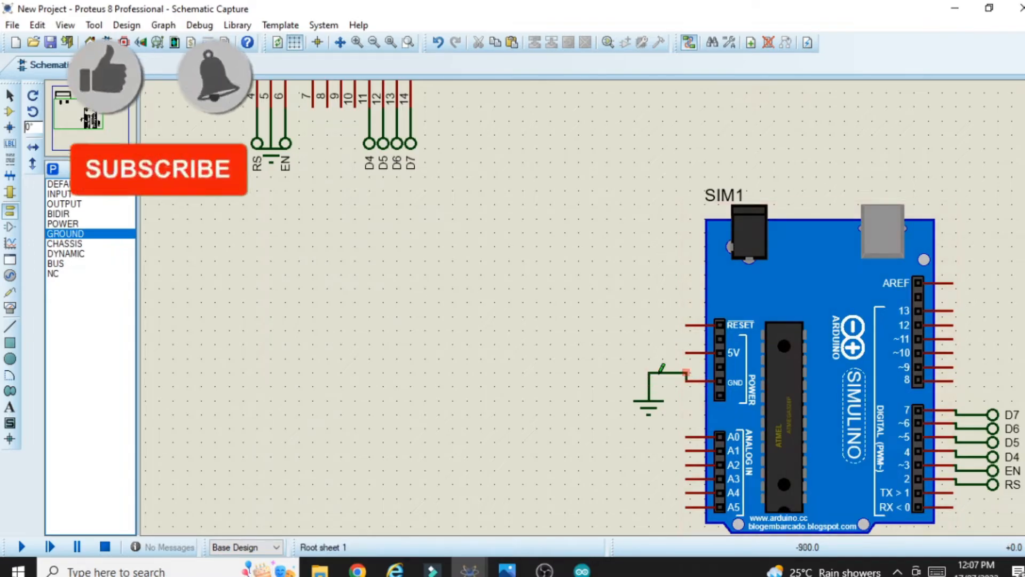
- Place a DC generator above the Arduino's ground terminal and wire it to the 5V pin
left_click(10, 275)
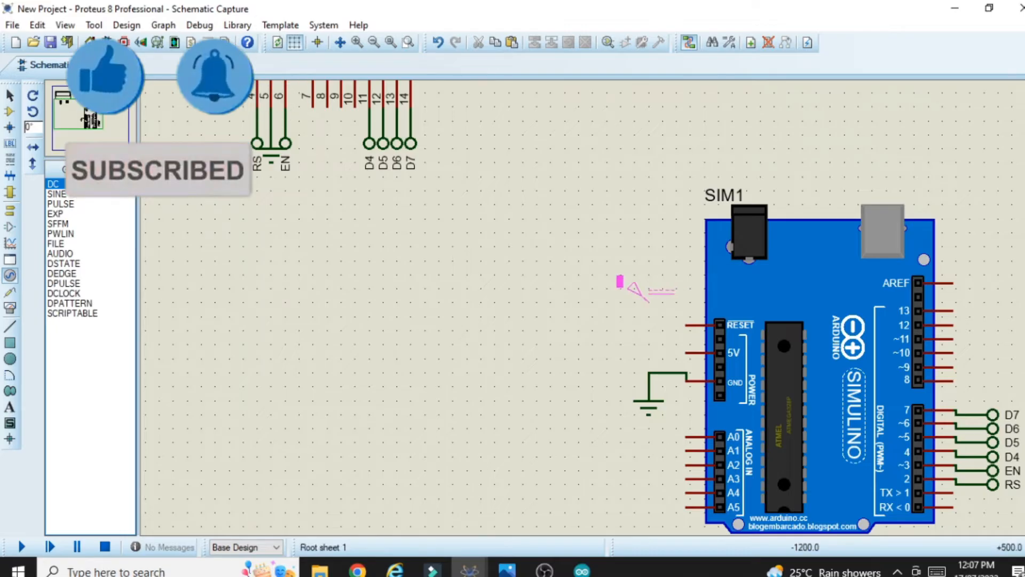
left_click(641, 323)
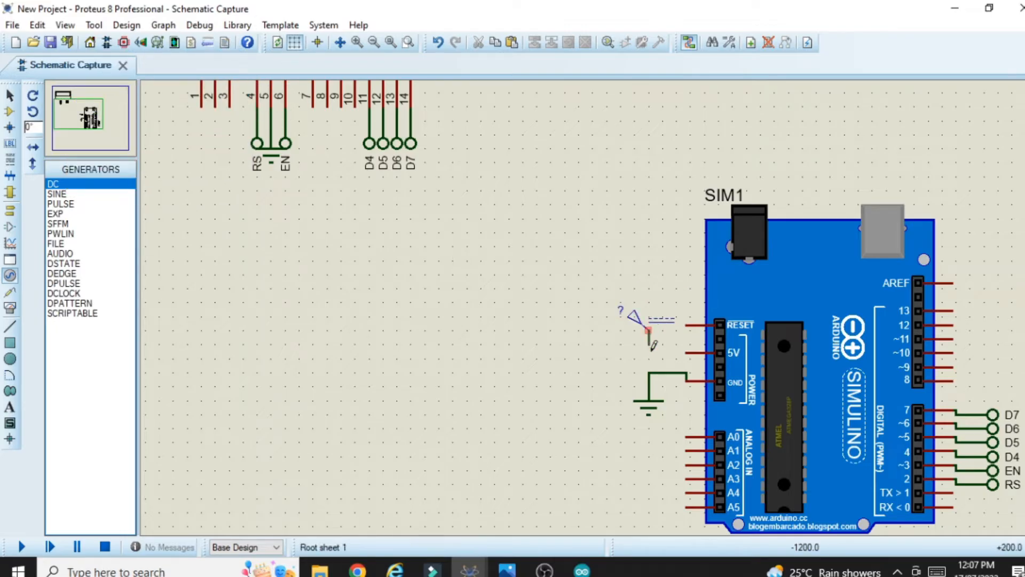
left_click(684, 352)
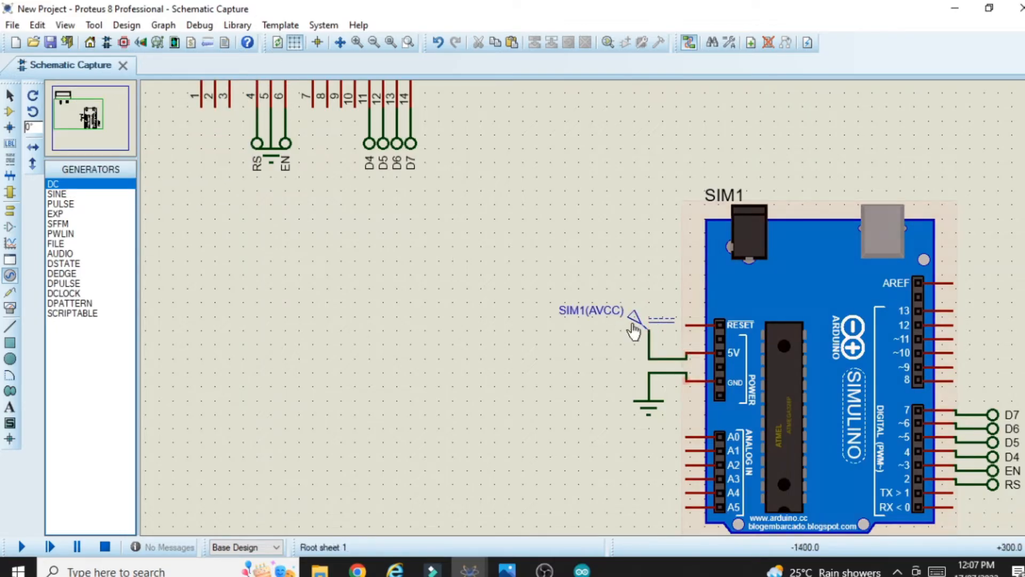
- Set the voltage of the DC generator on the Arduino's 5V pin to 5 volts
double_click(650, 327)
left_click(621, 117)
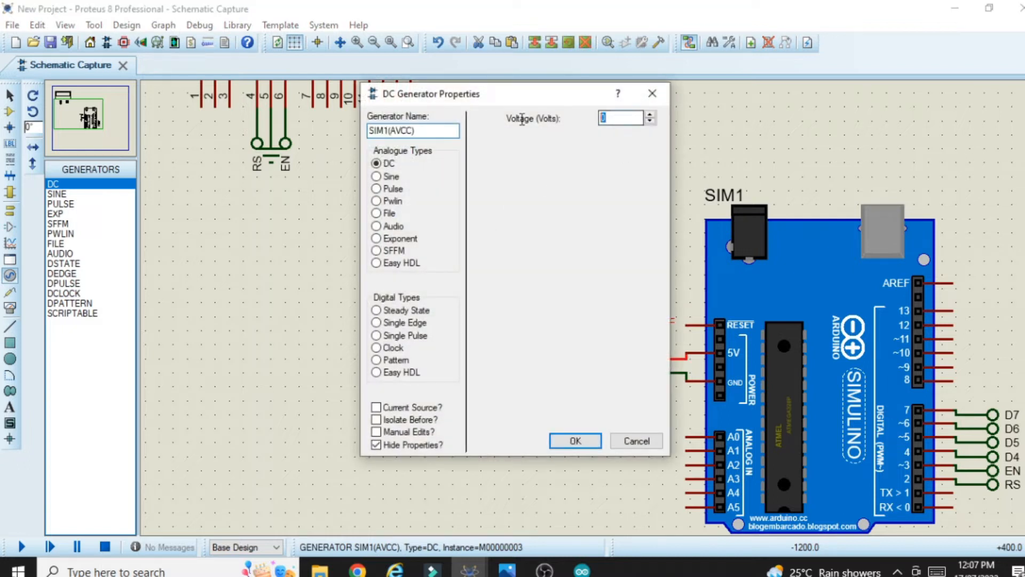
type("5")
left_click(575, 440)
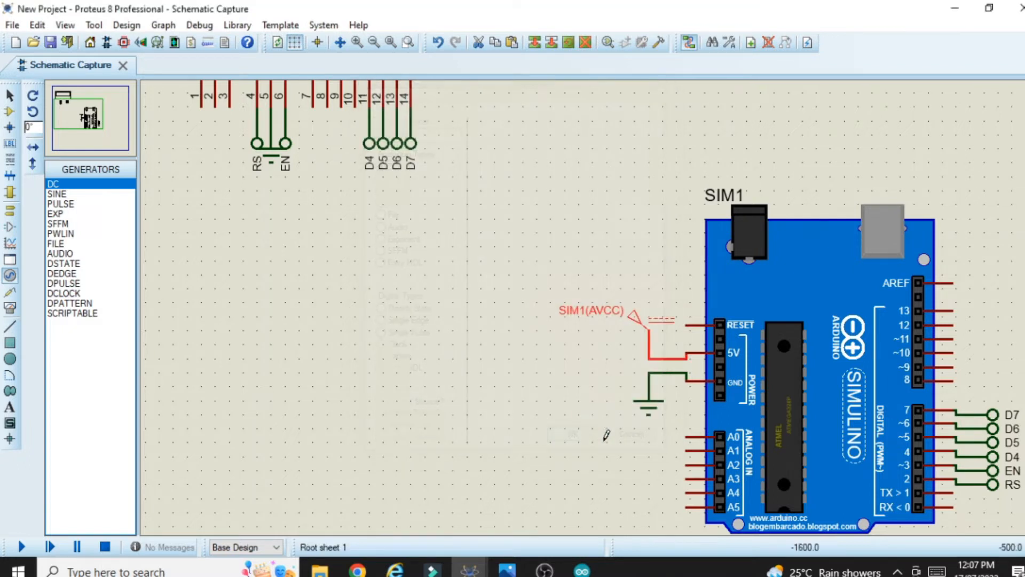
- Add the DHT11 humidity and temperature sensor from the device library and place it above the Arduino board
left_click(374, 42)
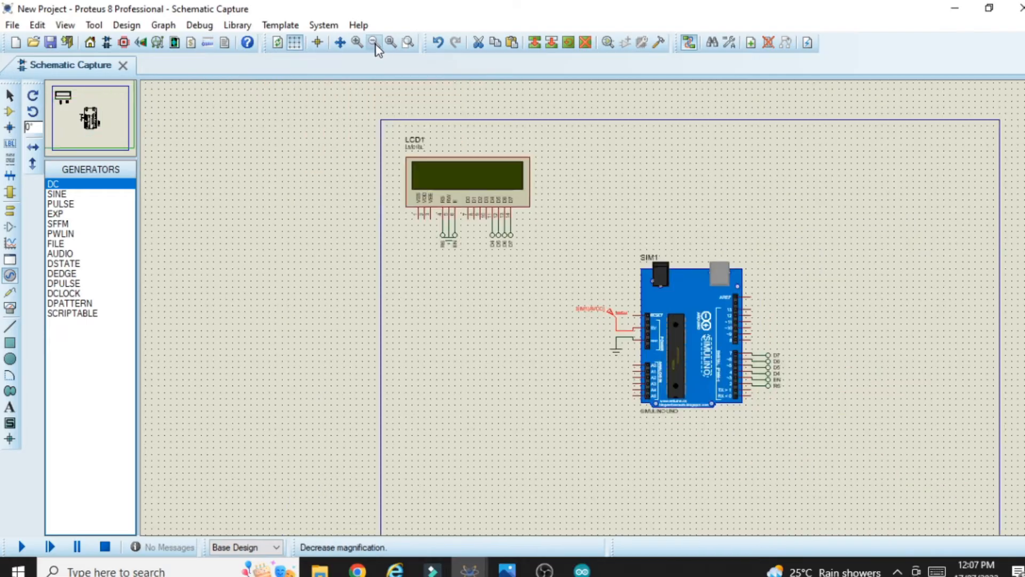
left_click(366, 42)
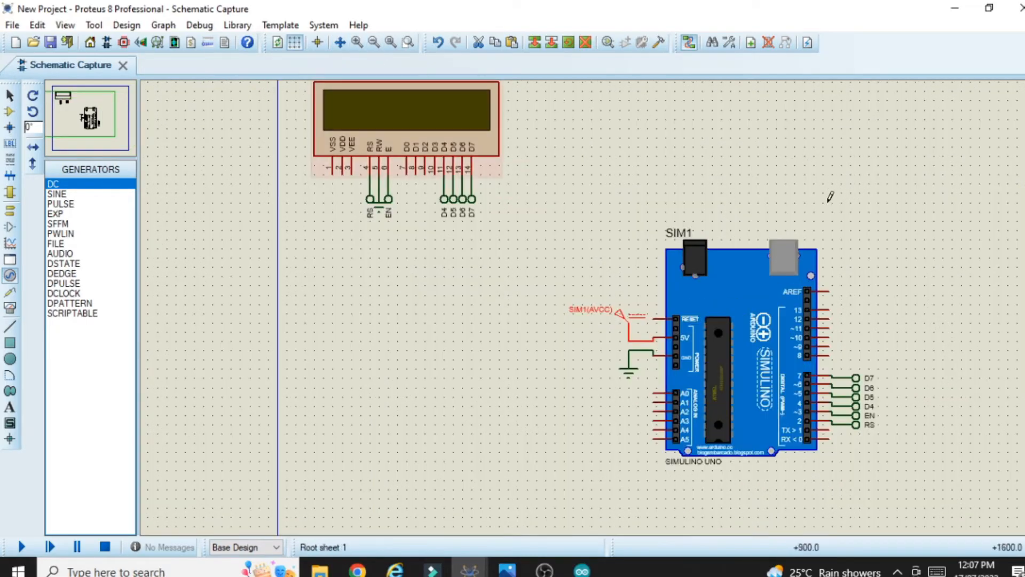
left_click(630, 102)
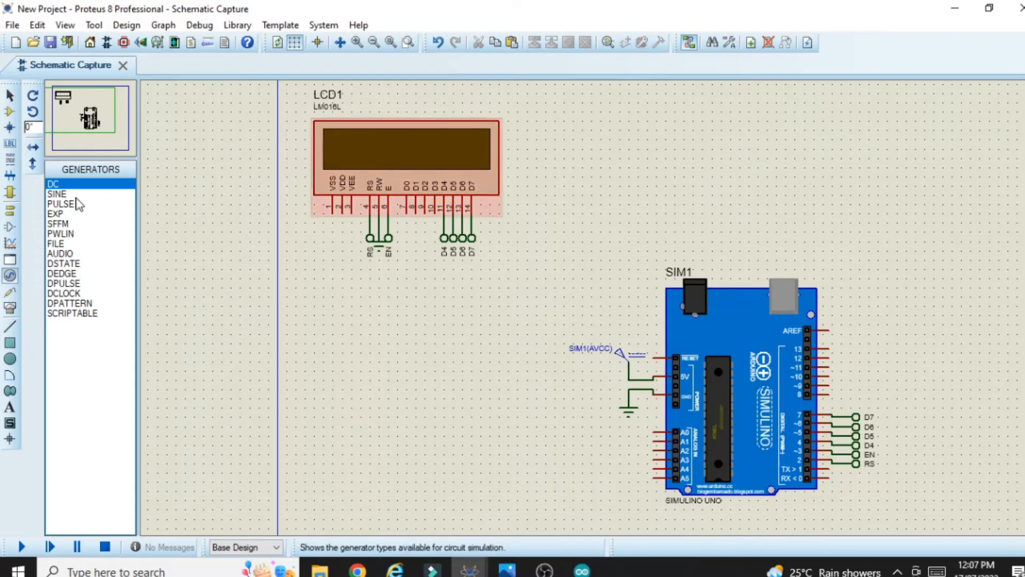
left_click(10, 111)
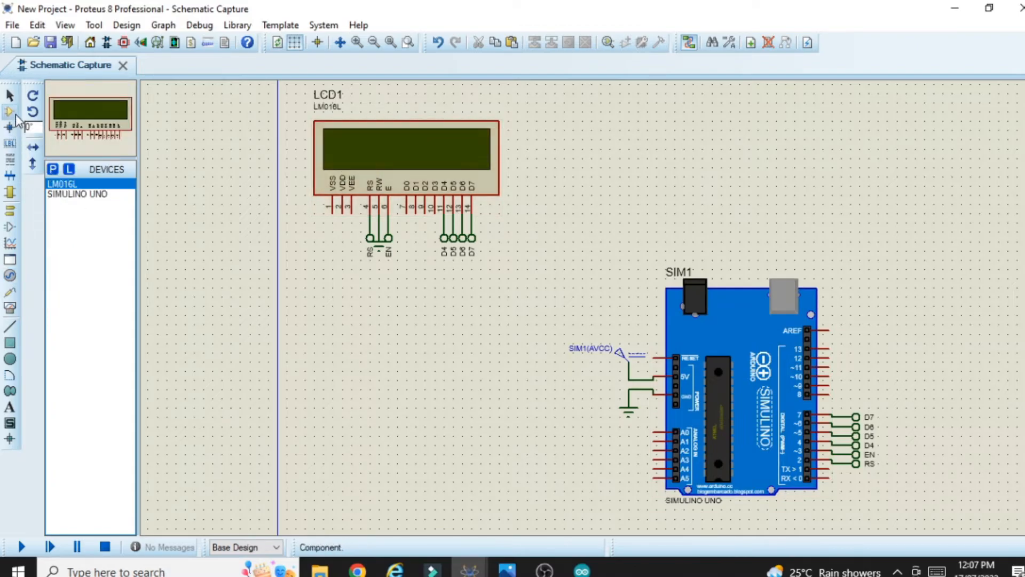
left_click(51, 170)
type("DHT11")
left_click(350, 109)
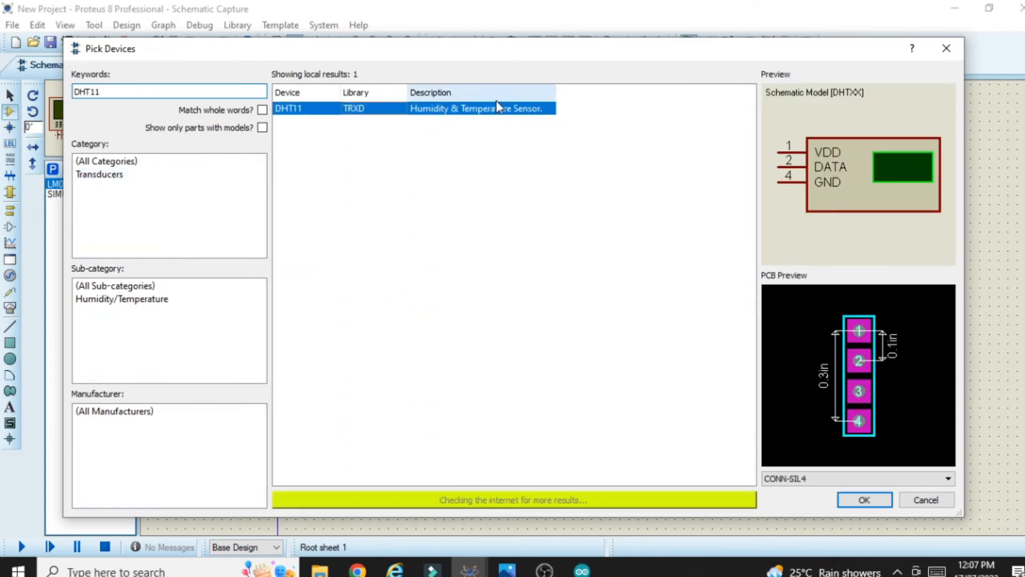
left_click(864, 499)
left_click(726, 162)
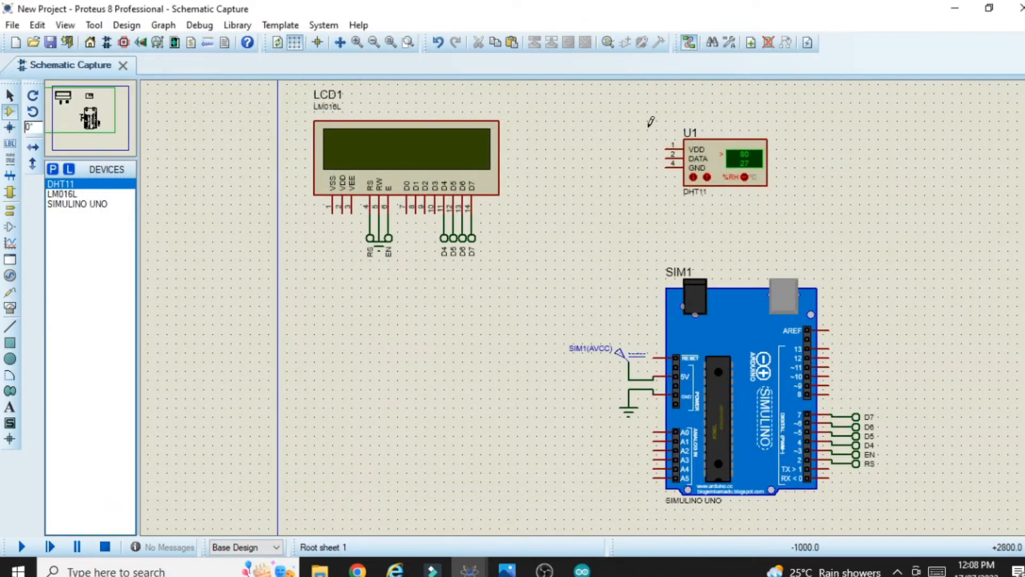
- Wire a DC generator to the DHT11 sensor's VDD pin and a default terminal to its DATA pin
left_click(10, 276)
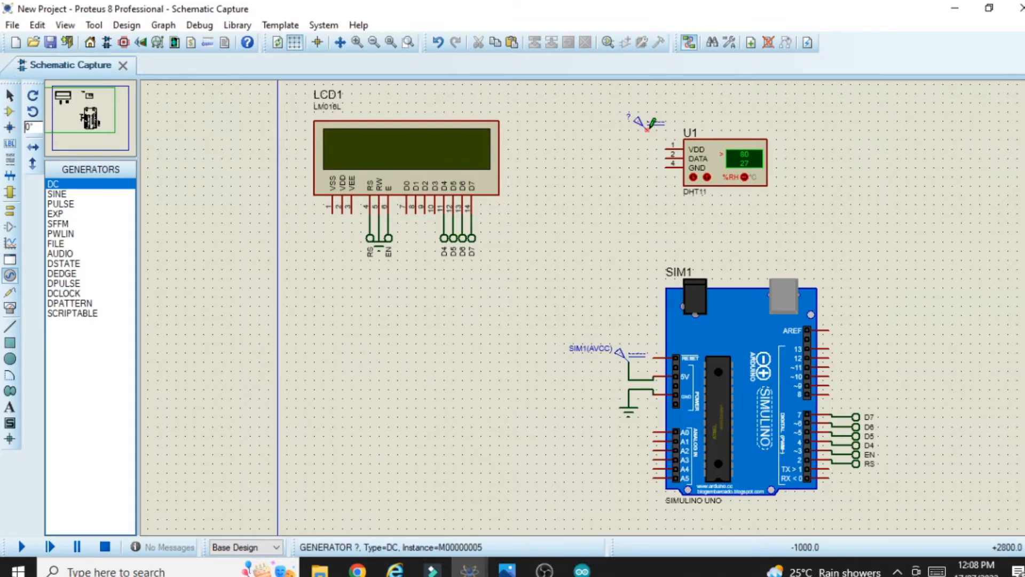
left_click(670, 146)
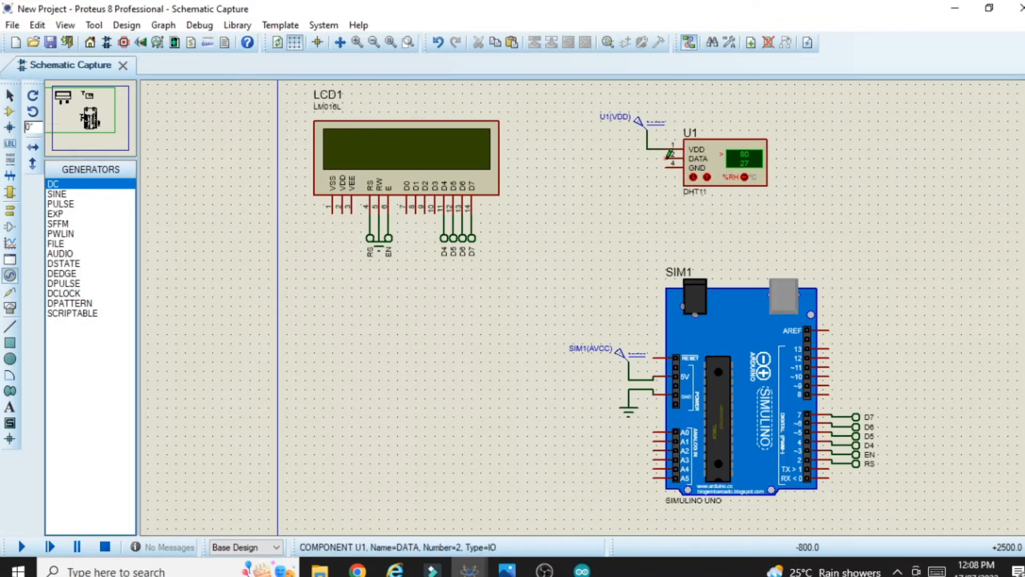
left_click(357, 43)
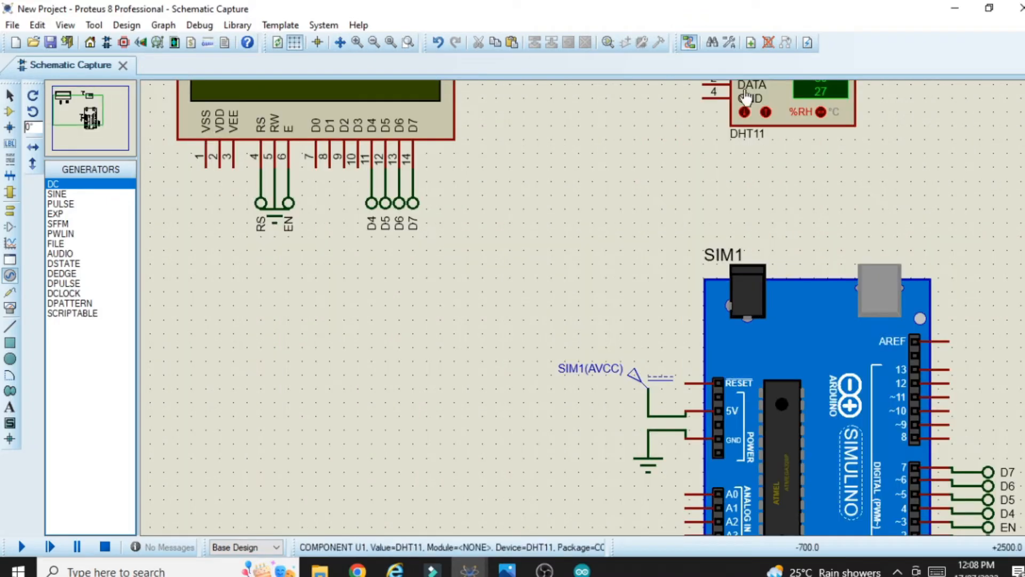
left_click_drag(926, 98, 928, 79)
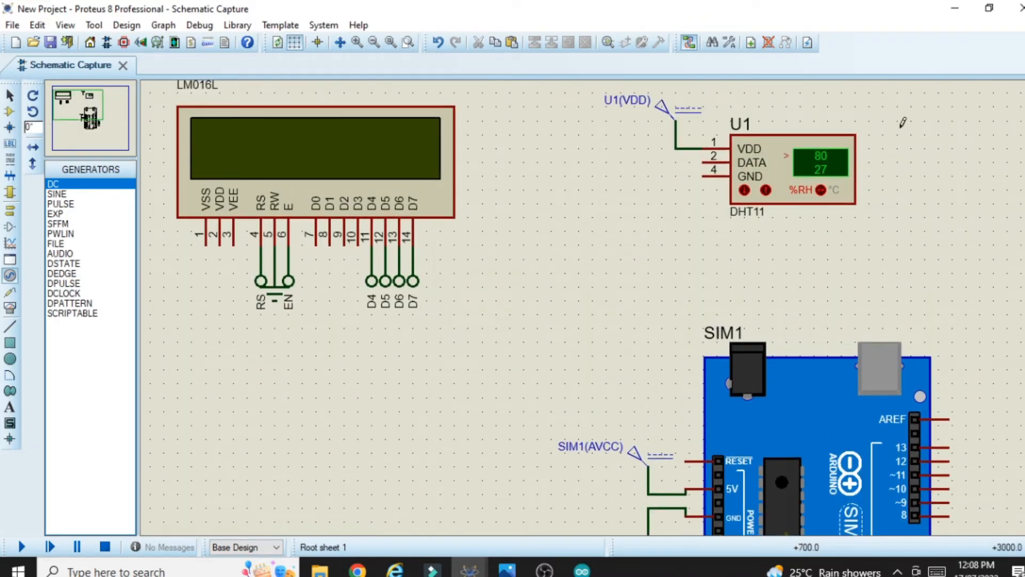
left_click(14, 211)
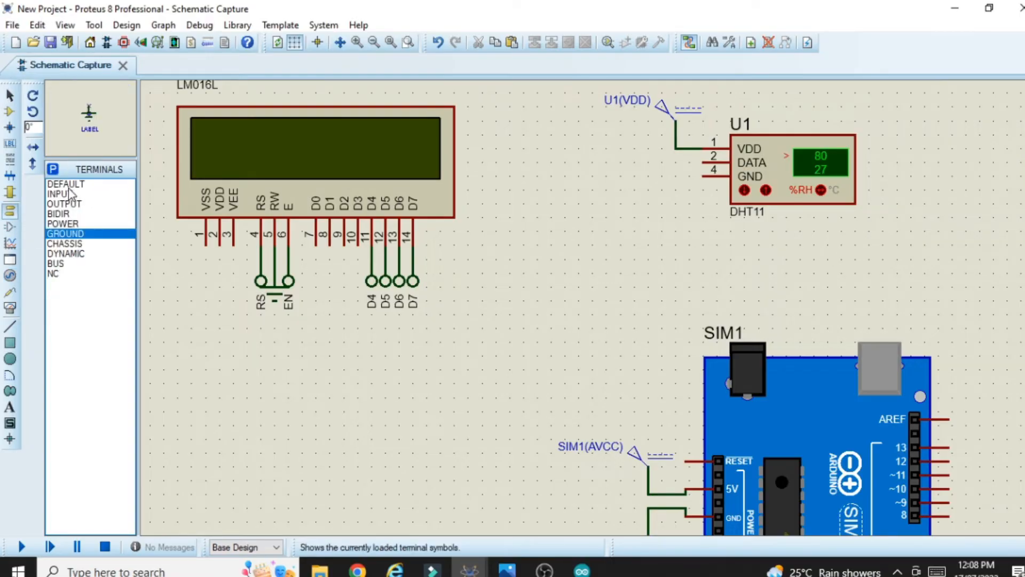
left_click(66, 183)
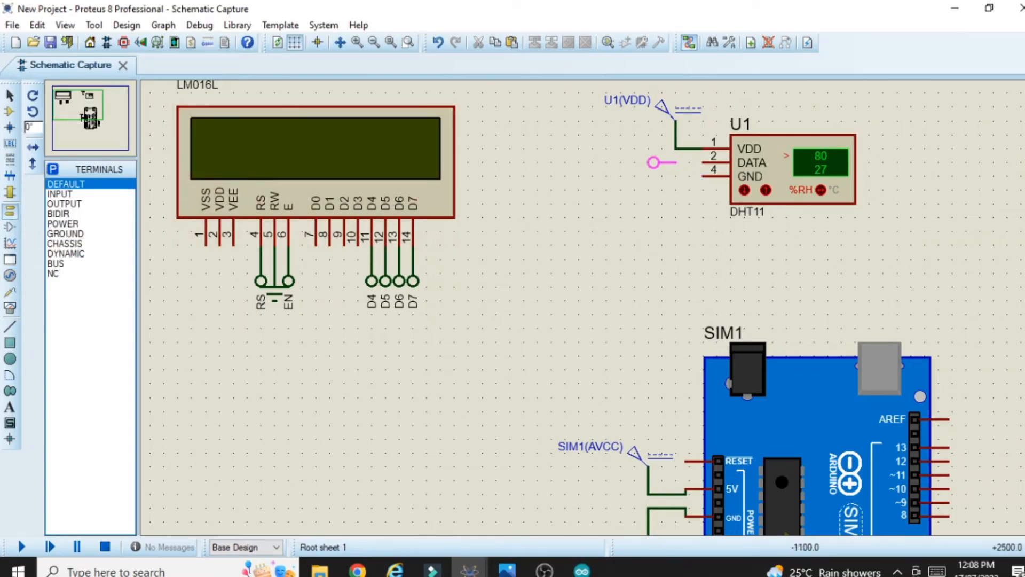
left_click(662, 163)
left_click(676, 160)
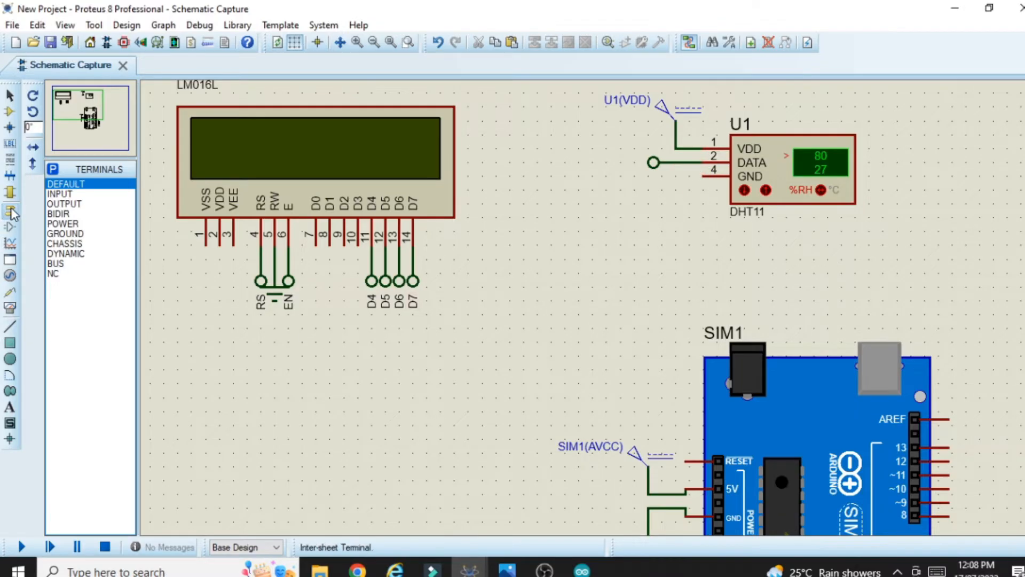
- Place a GROUND terminal below the DHT11 sensor's pins and wire it to the GND pin
left_click(69, 234)
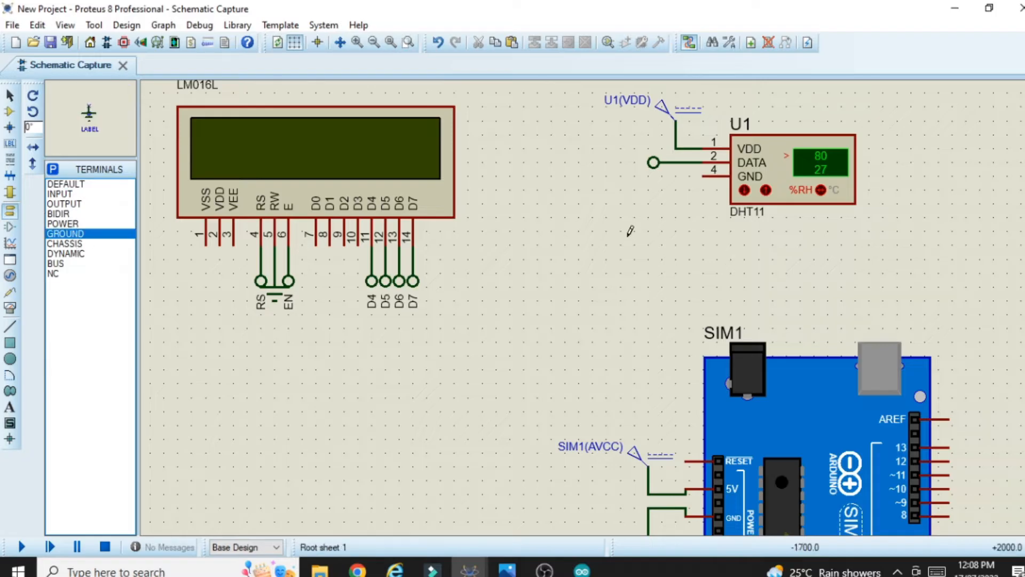
left_click(674, 211)
left_click(689, 200)
left_click(688, 191)
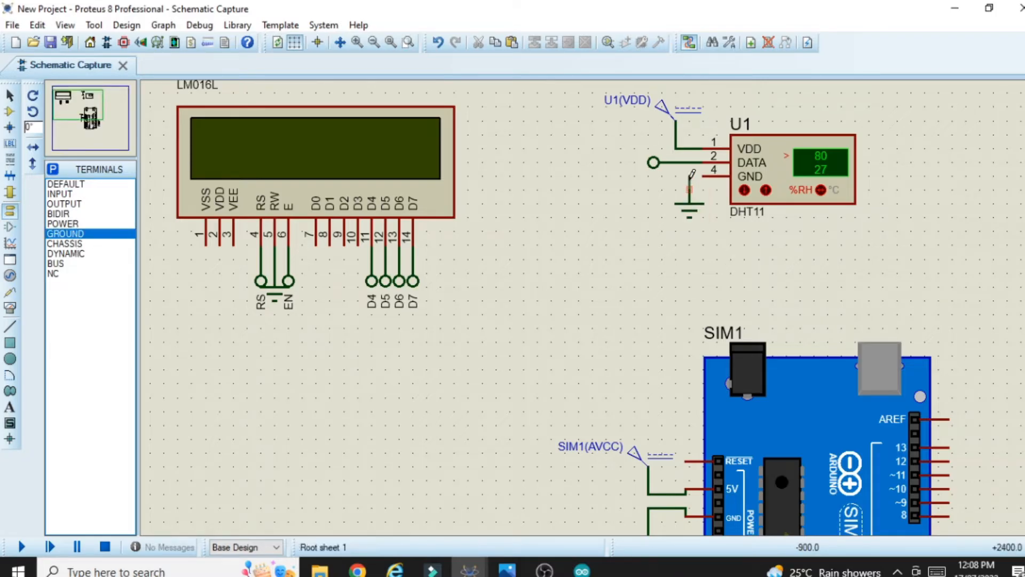
left_click(715, 176)
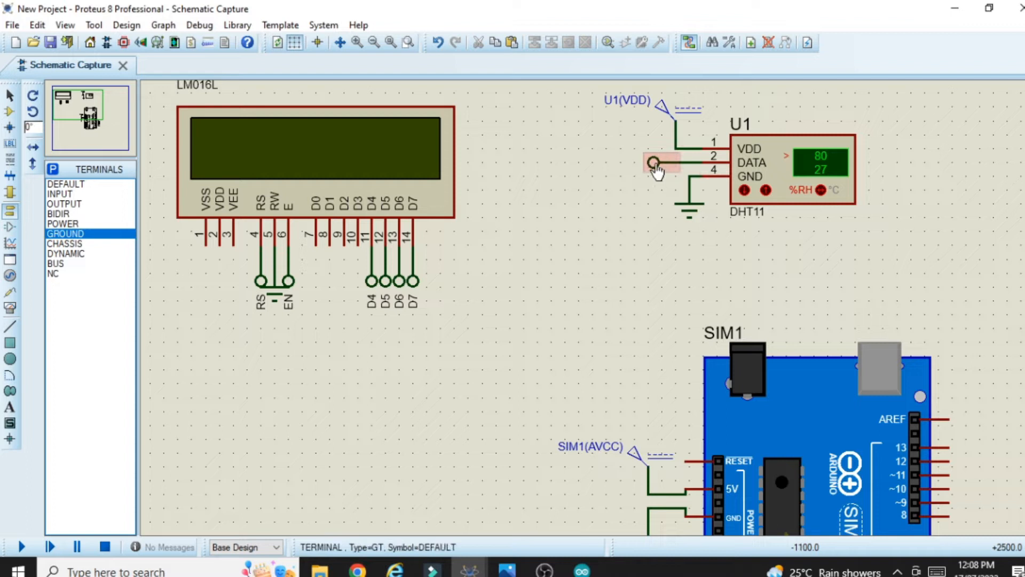
- Label the terminal on the DHT11 sensor's DATA pin as DHT11
double_click(653, 162)
type("DHT11")
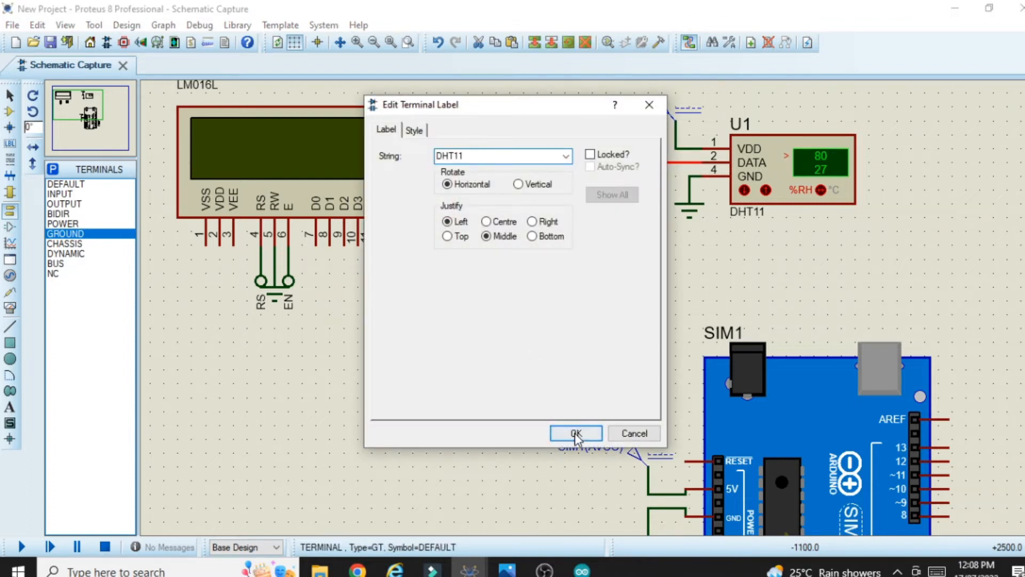
left_click(576, 434)
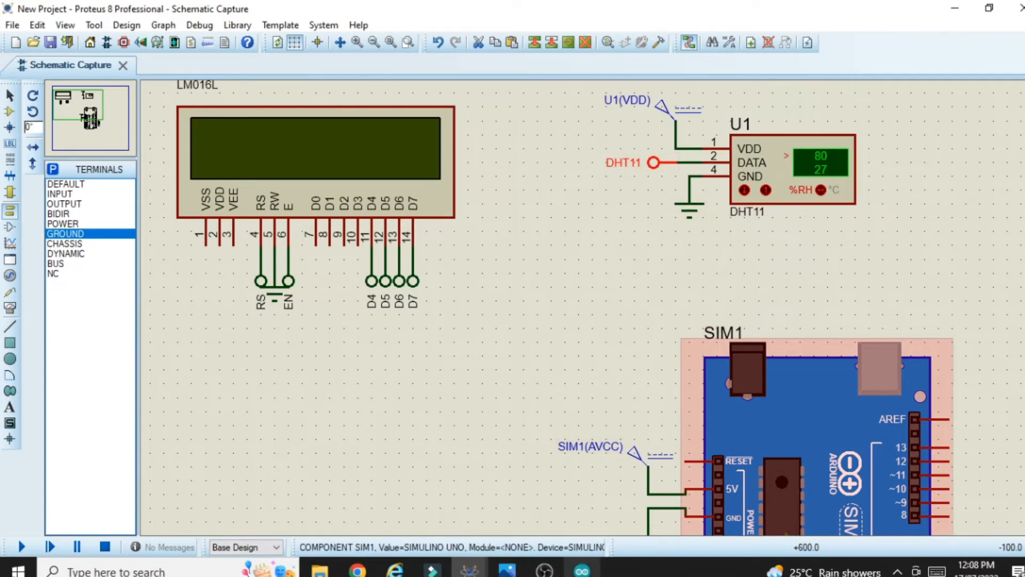
- Switch to the Arduino IDE and check which pin the Smart_Irrigation_System_Code sketch assigns to the DHT11 sensor, then return to Proteus
mouse_move(582, 570)
left_click(536, 511)
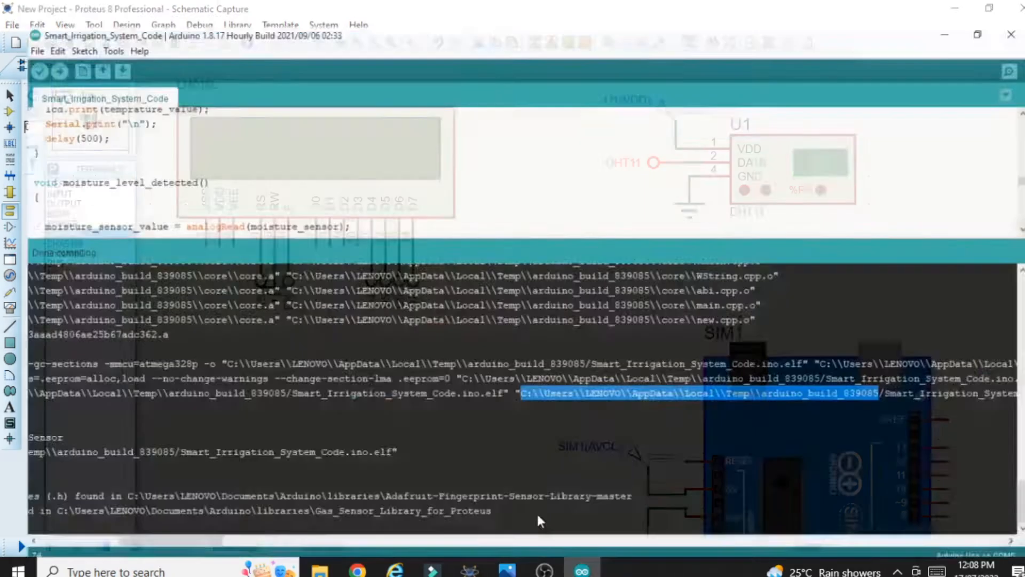
left_click_drag(442, 218, 442, 452)
scroll(848, 136, "up", 20)
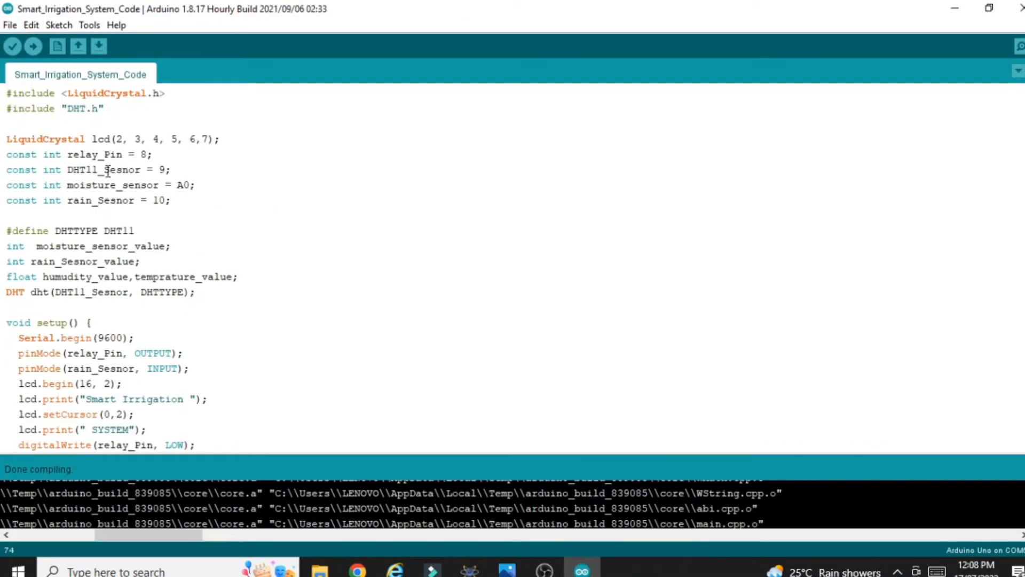
left_click_drag(69, 173, 177, 172)
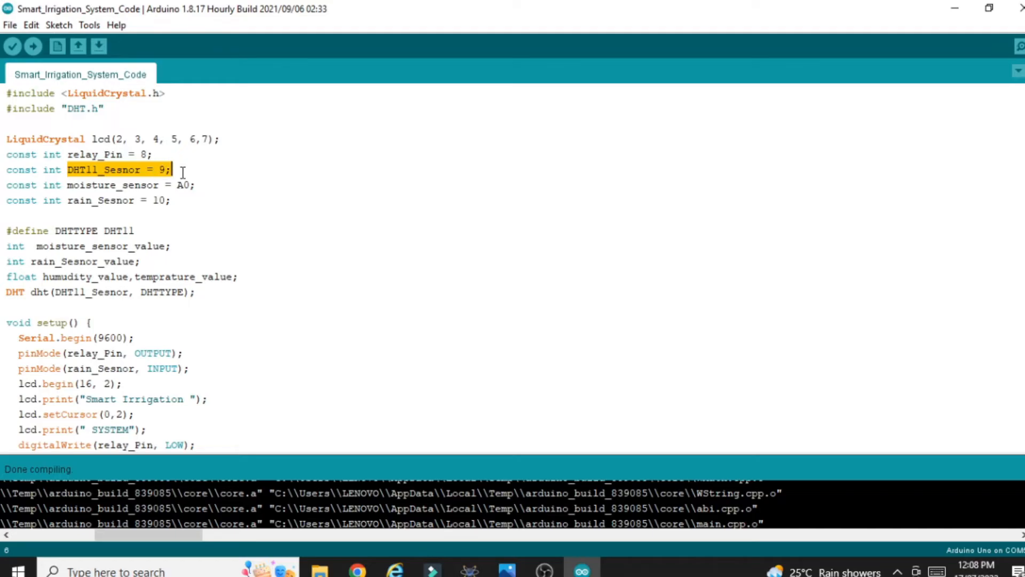
left_click(954, 8)
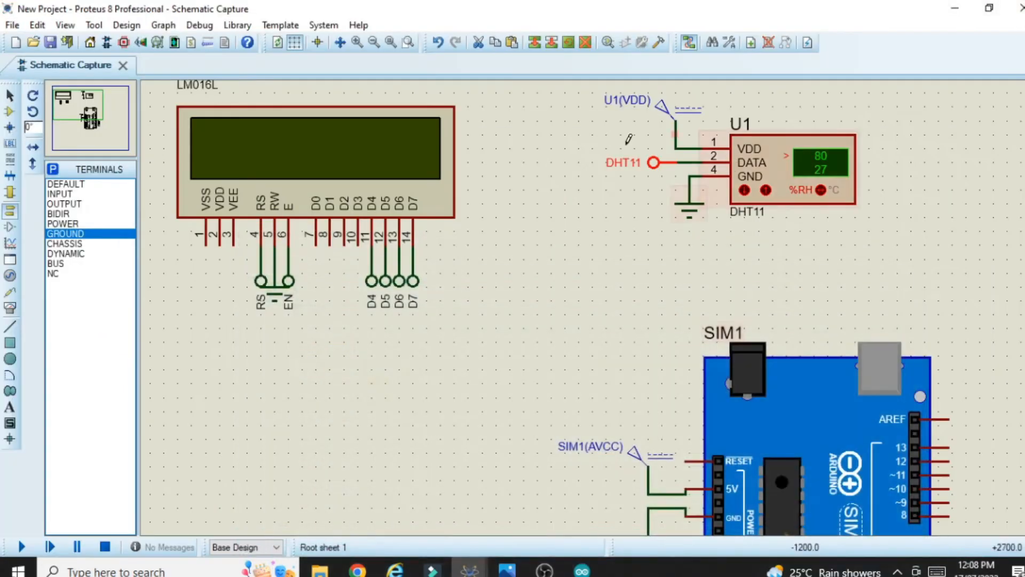
- Wire an X-mirrored default terminal to the Arduino's digital pin 9 and label it DHT11
left_click_drag(980, 527, 996, 536)
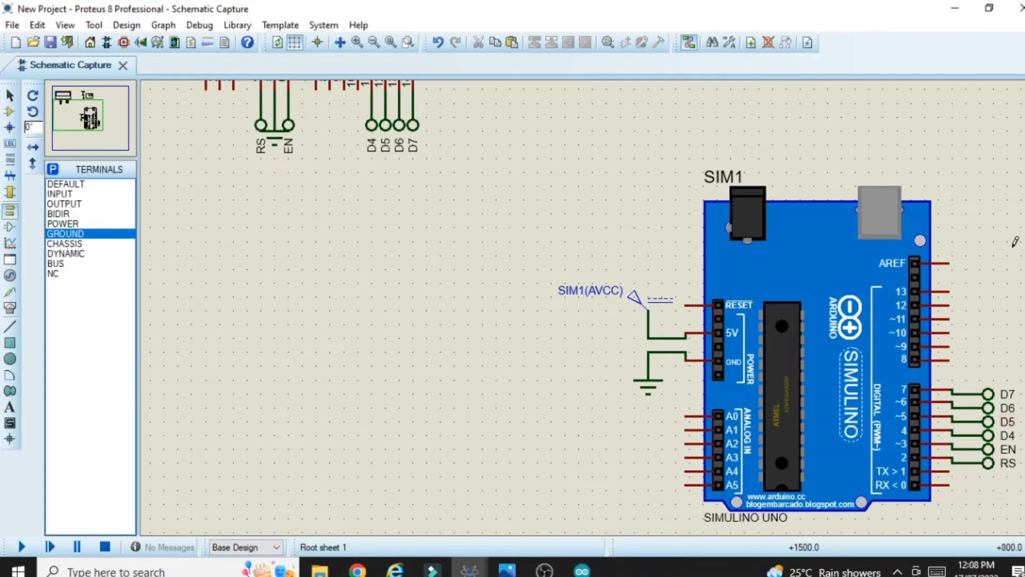
left_click_drag(1009, 241, 1023, 241)
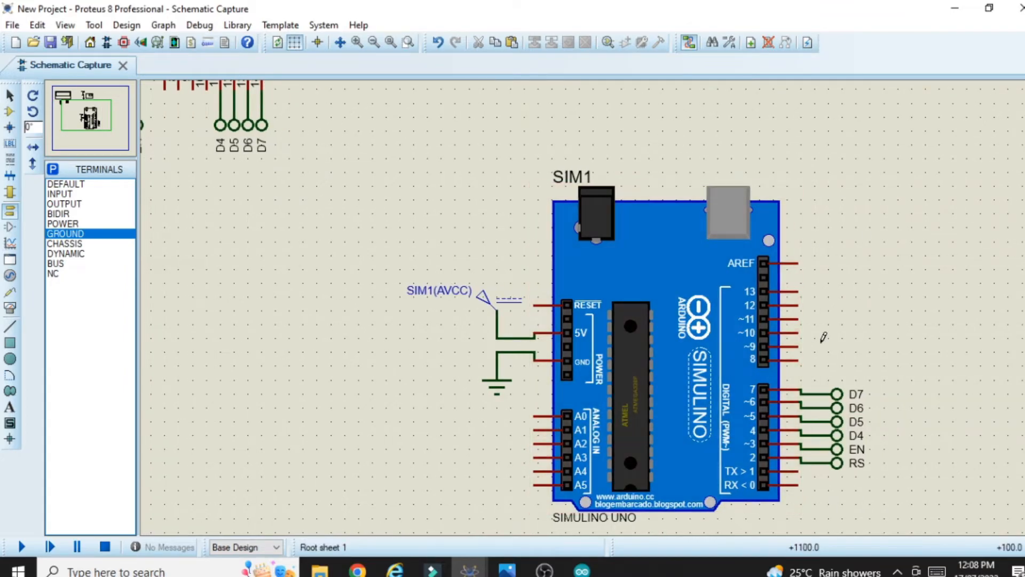
left_click(9, 210)
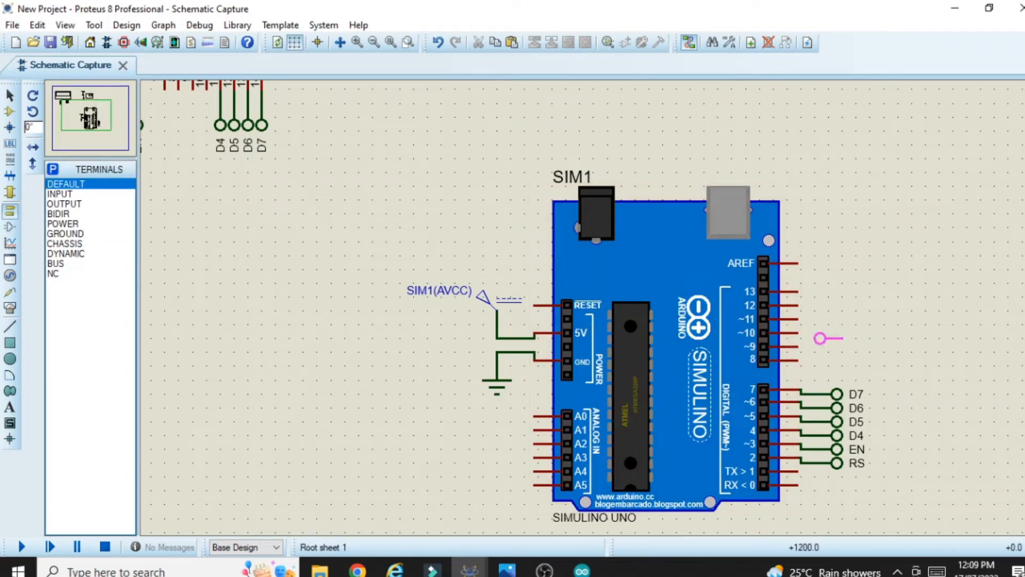
left_click(822, 352)
right_click(823, 352)
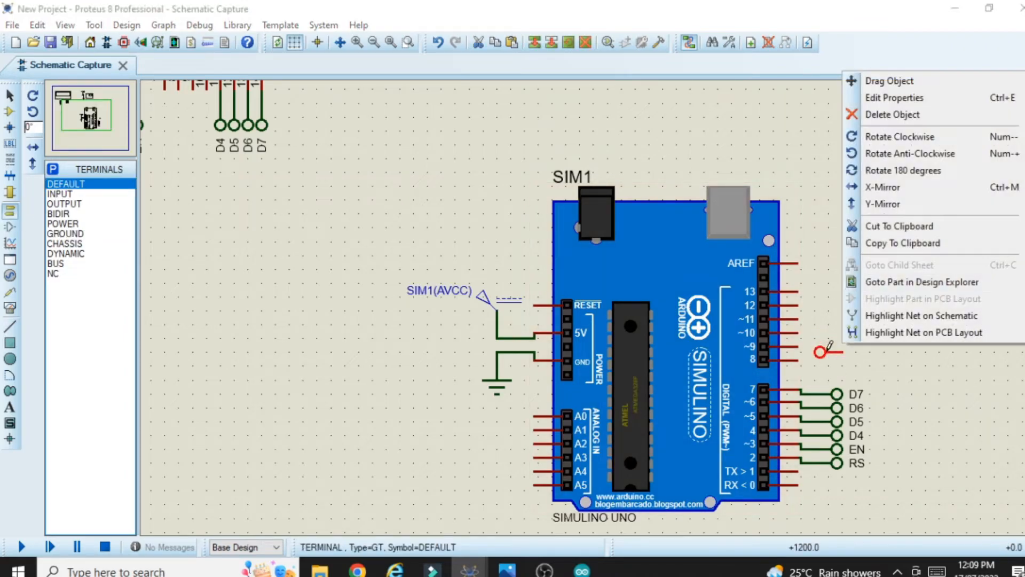
left_click(916, 187)
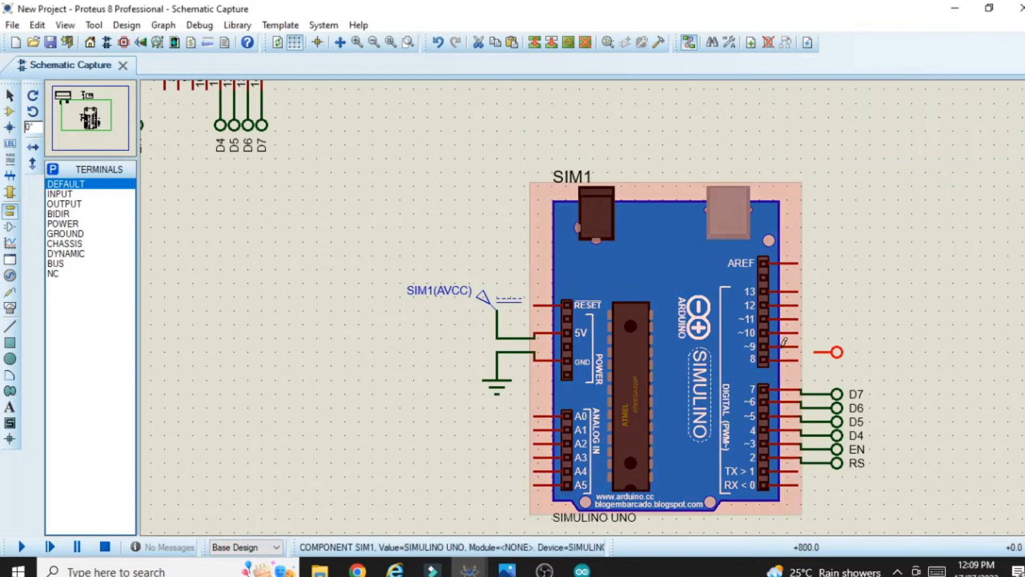
left_click(799, 346)
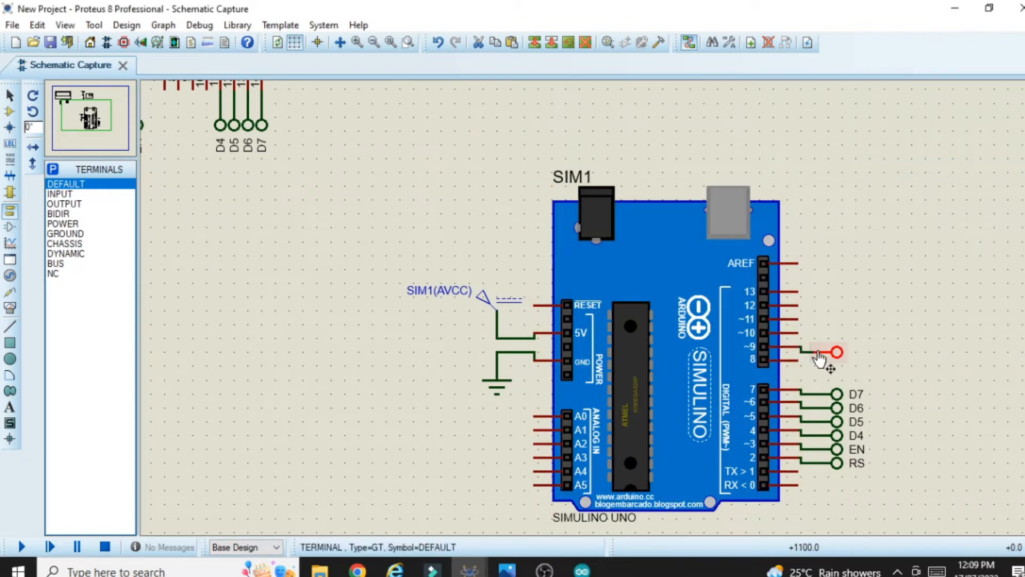
double_click(839, 352)
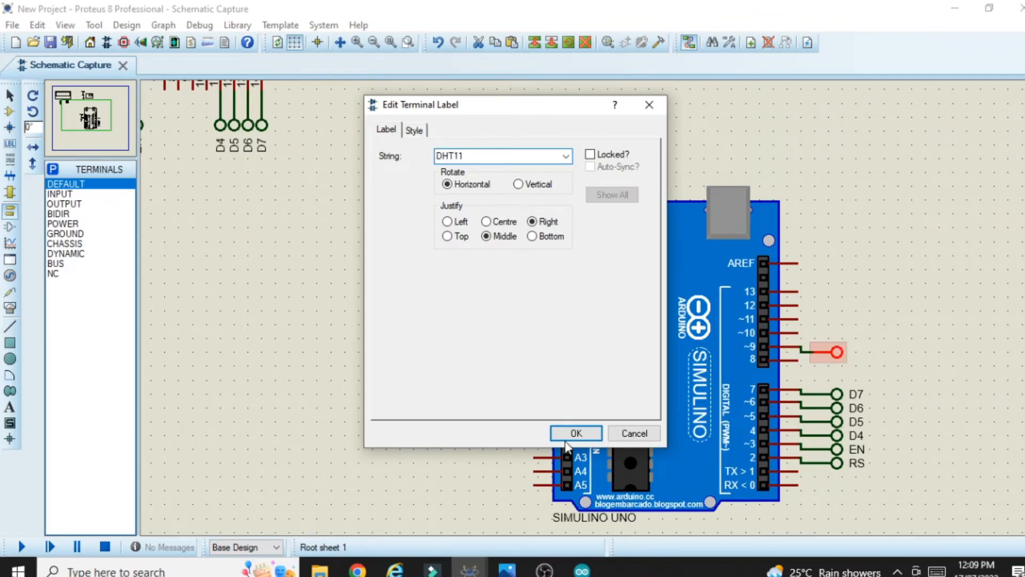
left_click(567, 439)
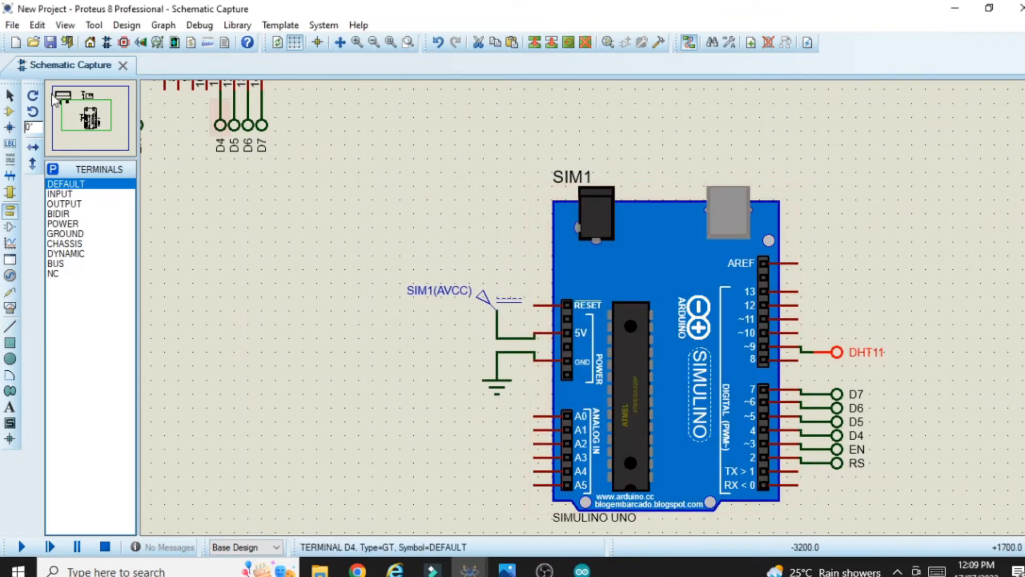
- Add the RAIN SENSOR part from the RainSensorsTEP library to the device list and place it beside the DHT11 sensor
left_click(373, 43)
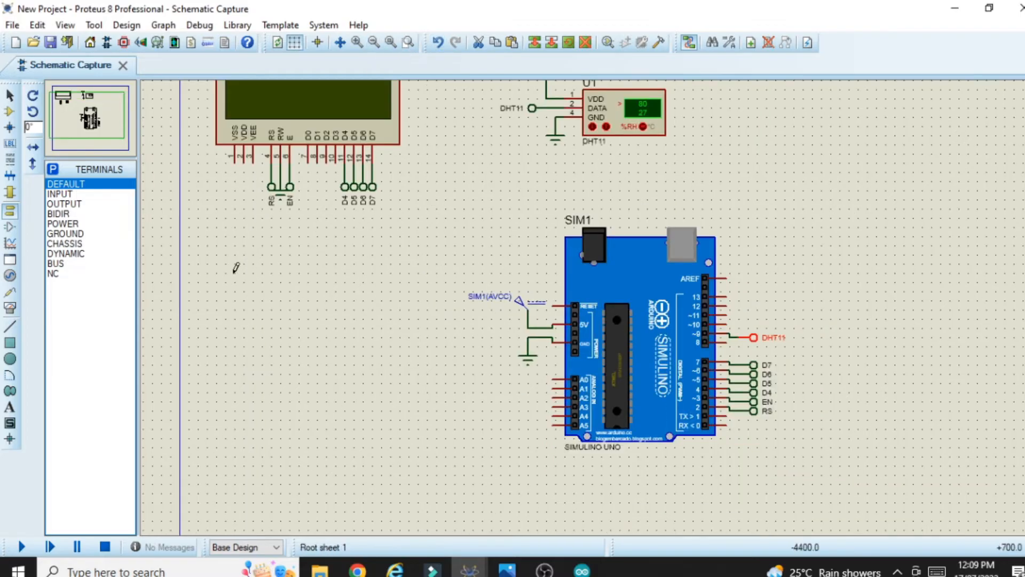
left_click_drag(234, 273, 142, 270)
left_click_drag(879, 126, 877, 82)
left_click_drag(952, 138, 785, 142)
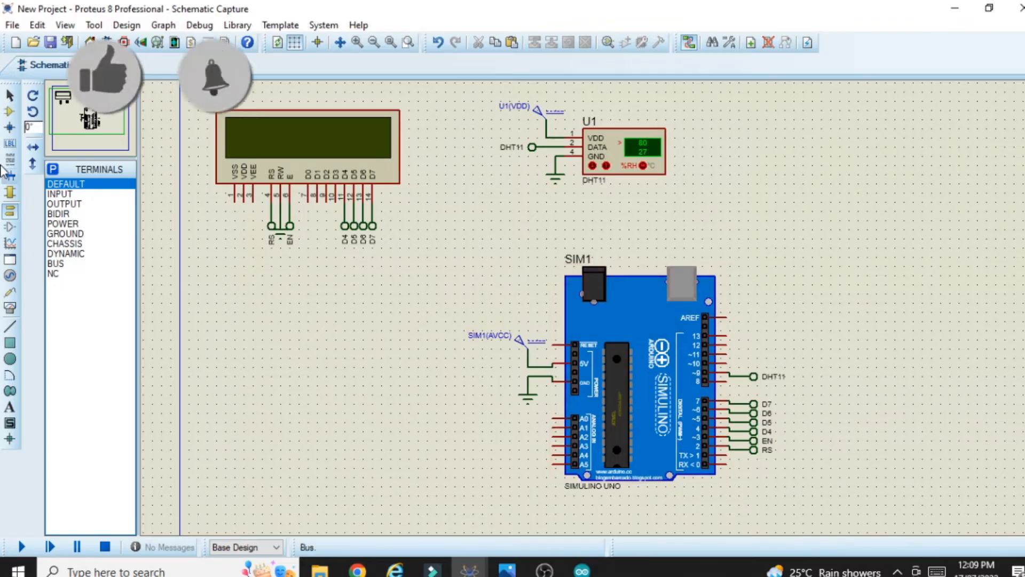
left_click(11, 112)
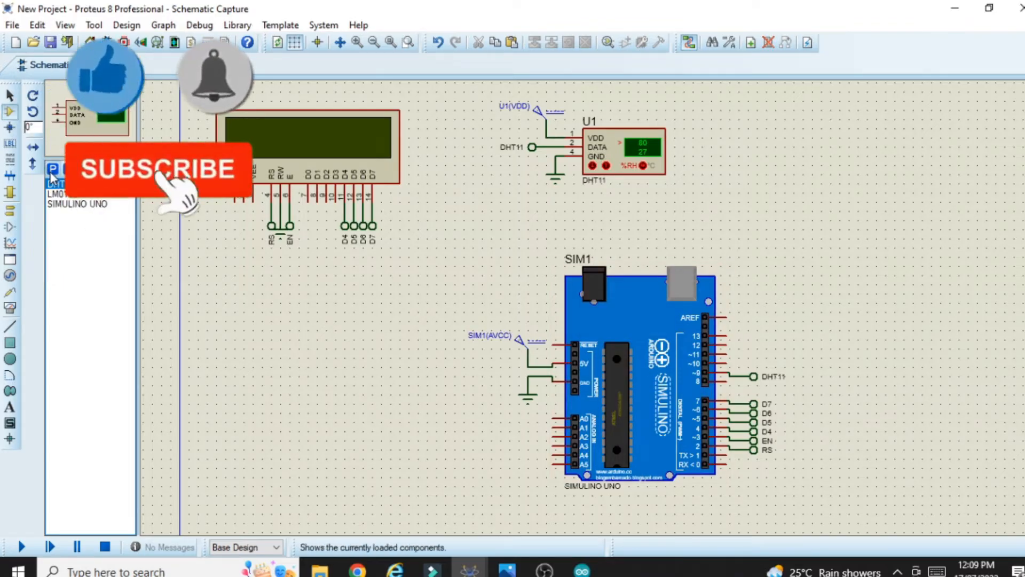
left_click(53, 169)
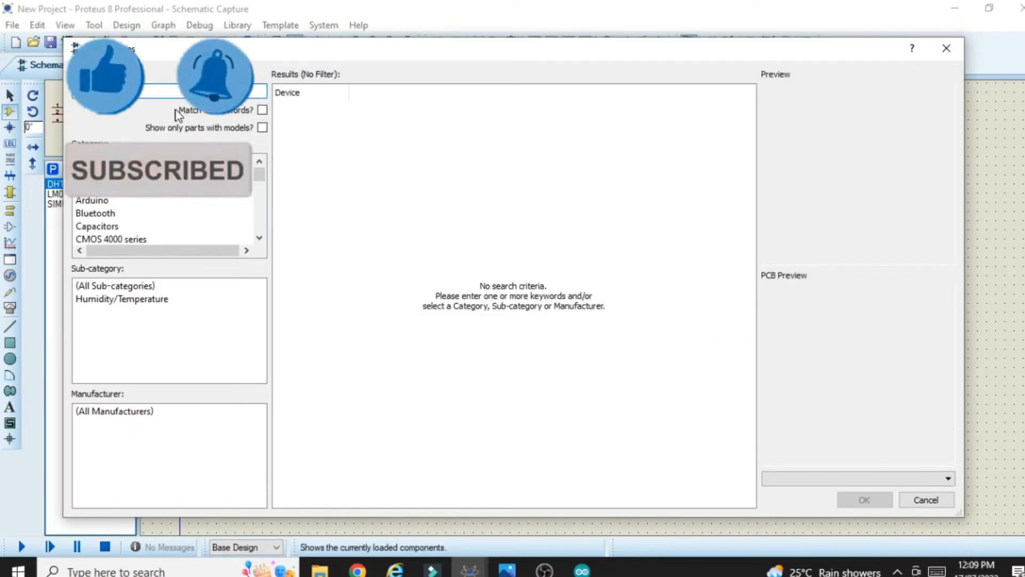
type("rain sesno")
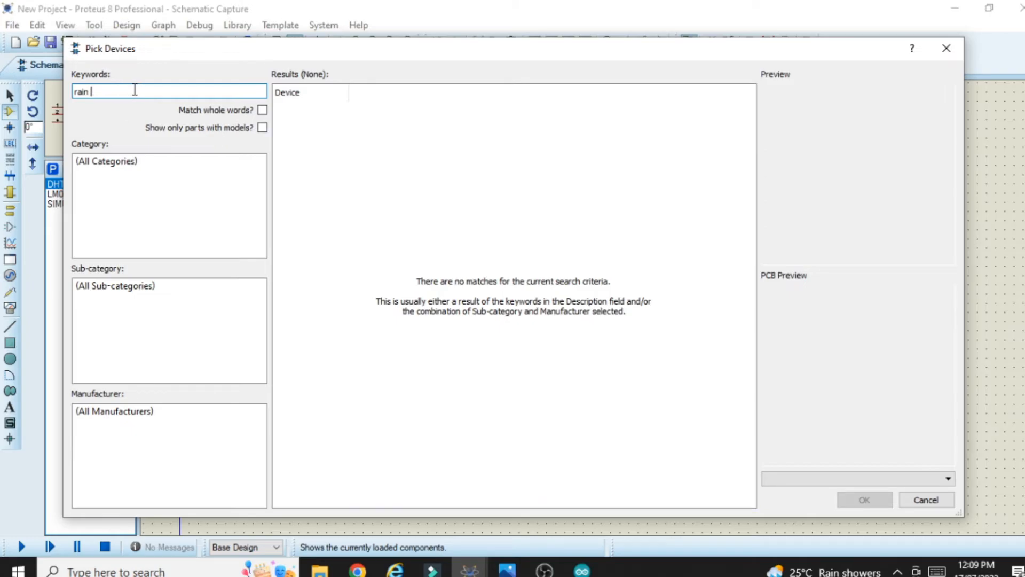
key("BackSpace")
key("BackSpace")
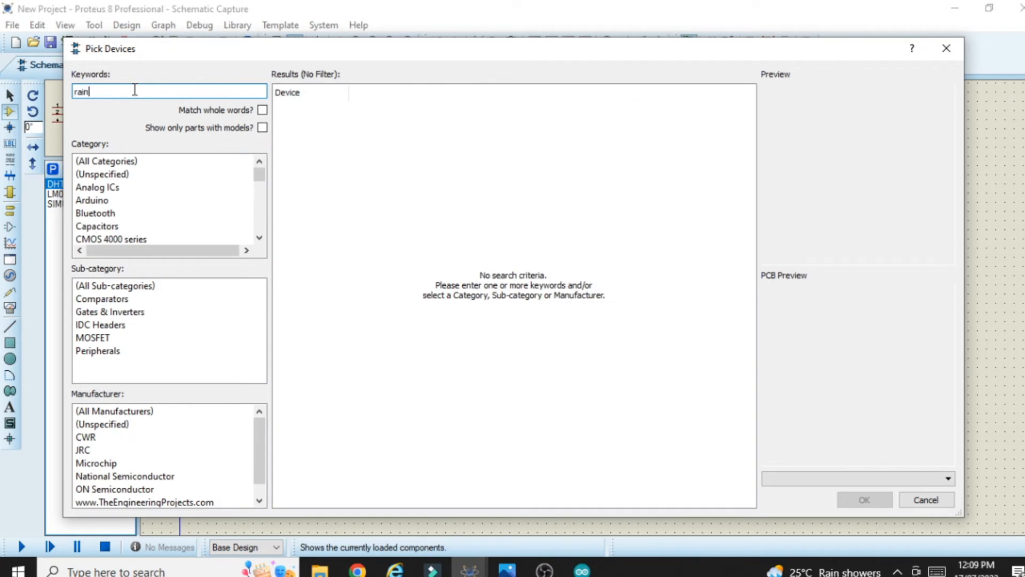
type("sensor")
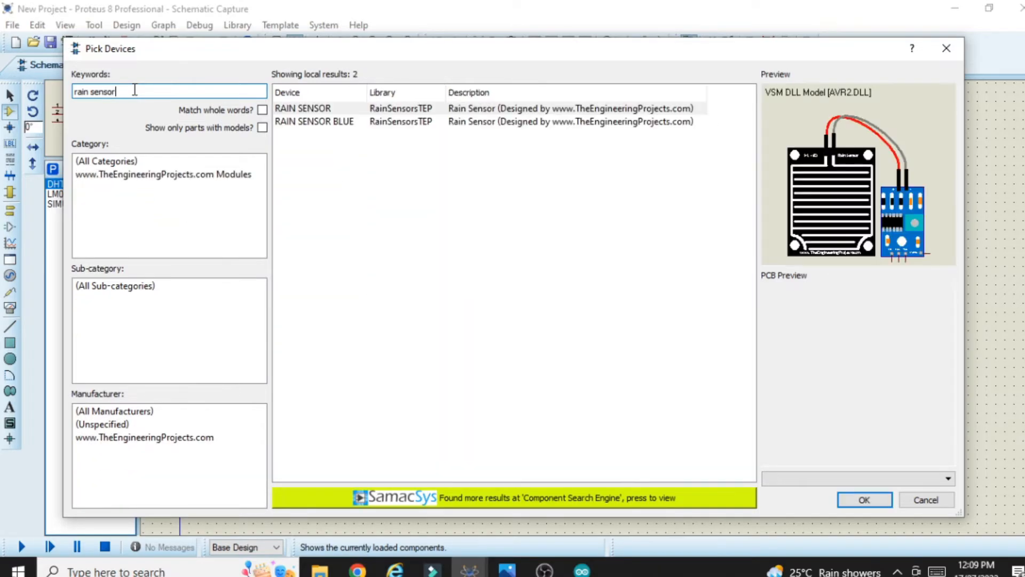
left_click(359, 110)
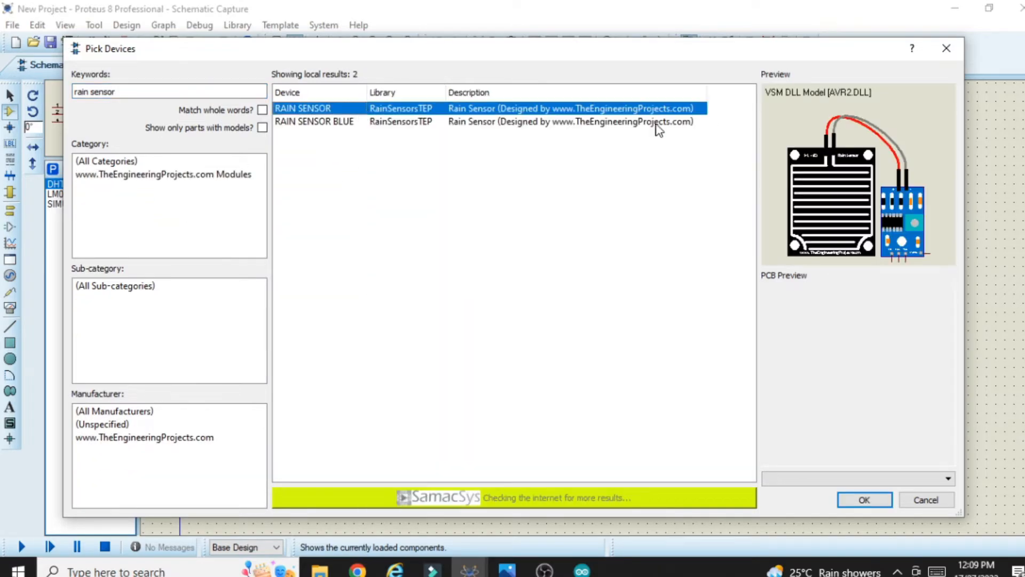
left_click(878, 499)
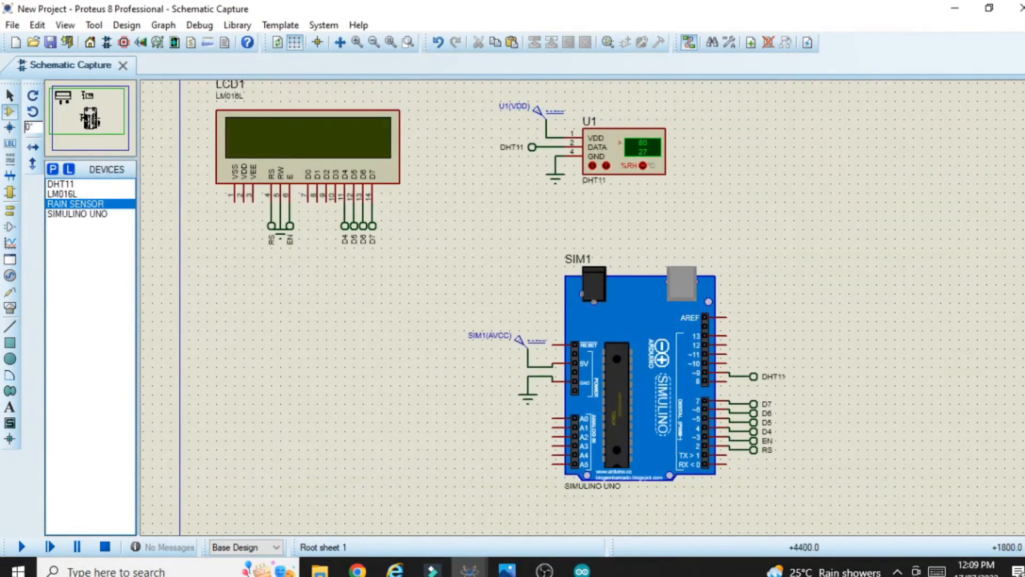
left_click(947, 232)
left_click(795, 185)
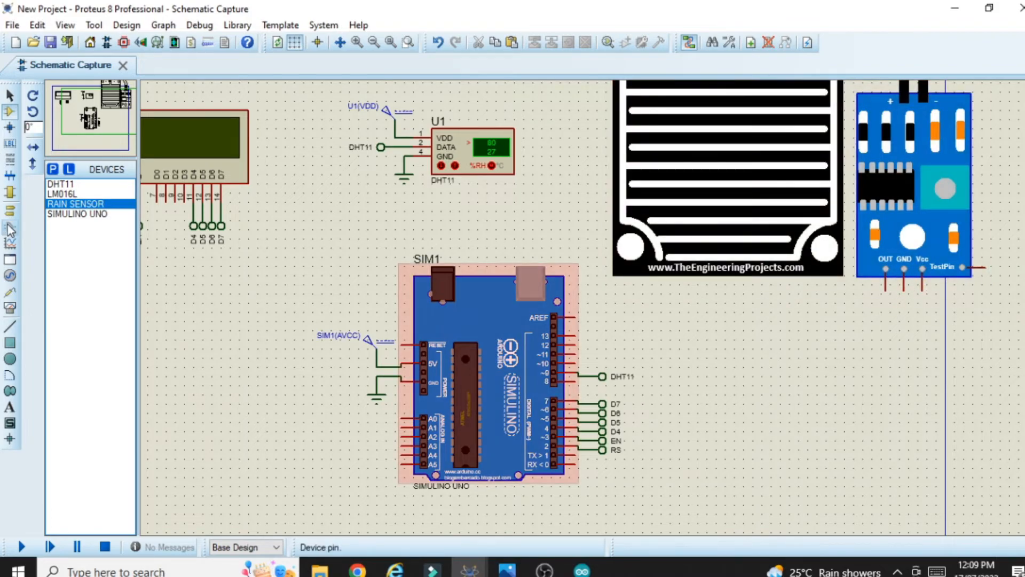
- Place a GROUND terminal below the rain sensor module and wire it to the GND pin
left_click(10, 211)
left_click(66, 234)
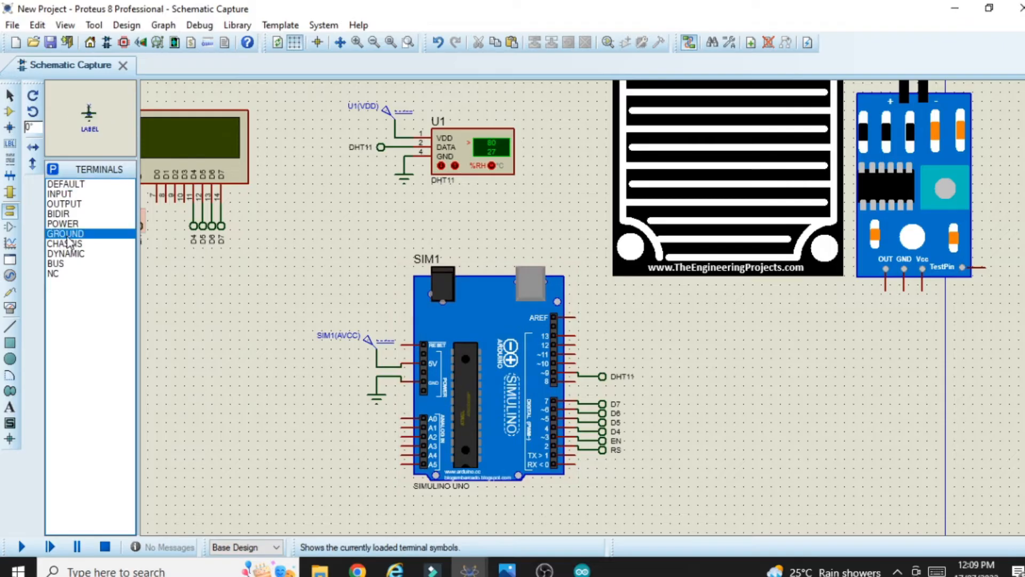
left_click(910, 322)
left_click(909, 319)
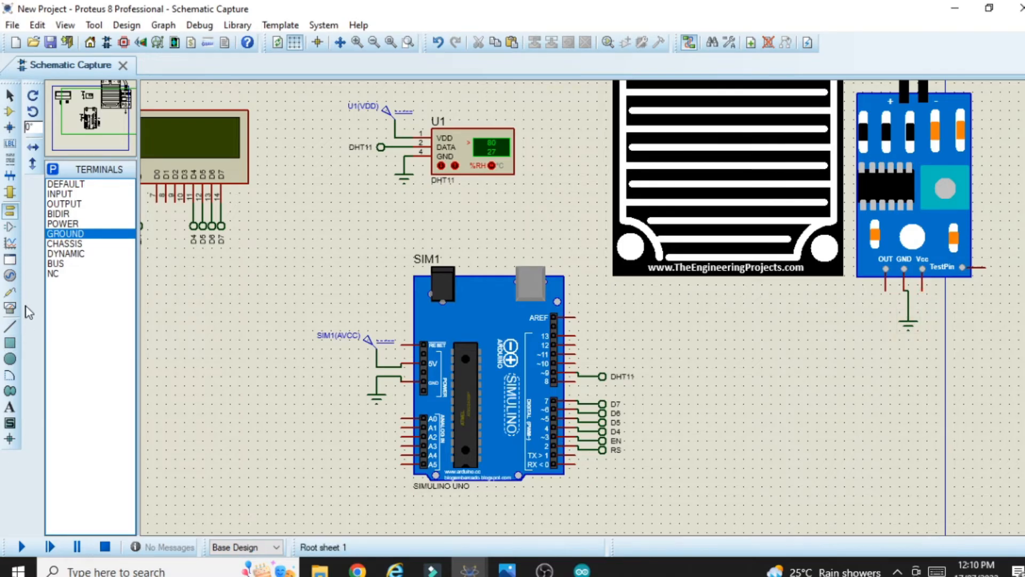
- Place a DC generator near the rain sensor module, wire it to the Vcc pin and set its voltage to 5 V
left_click(10, 275)
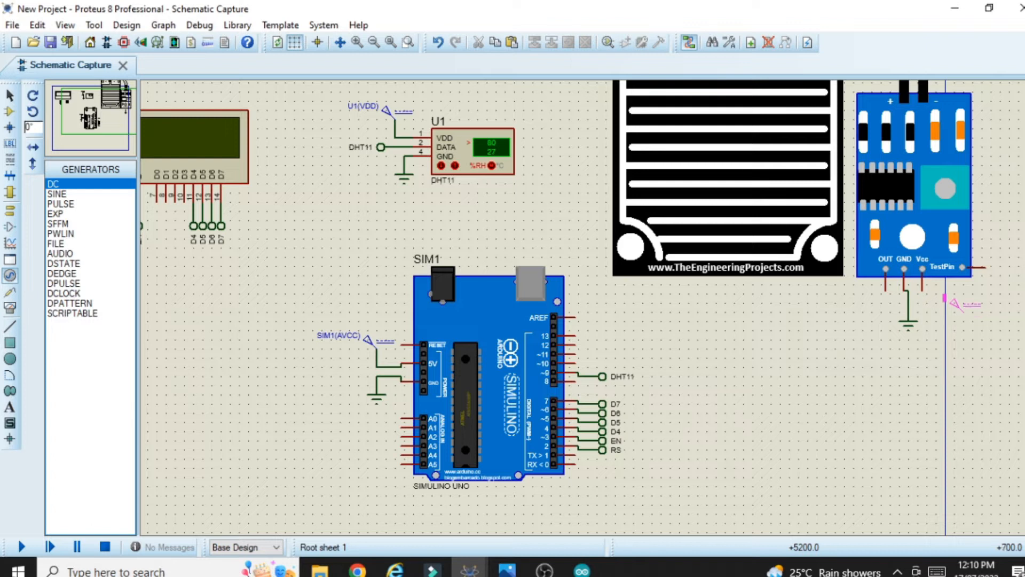
left_click(976, 315)
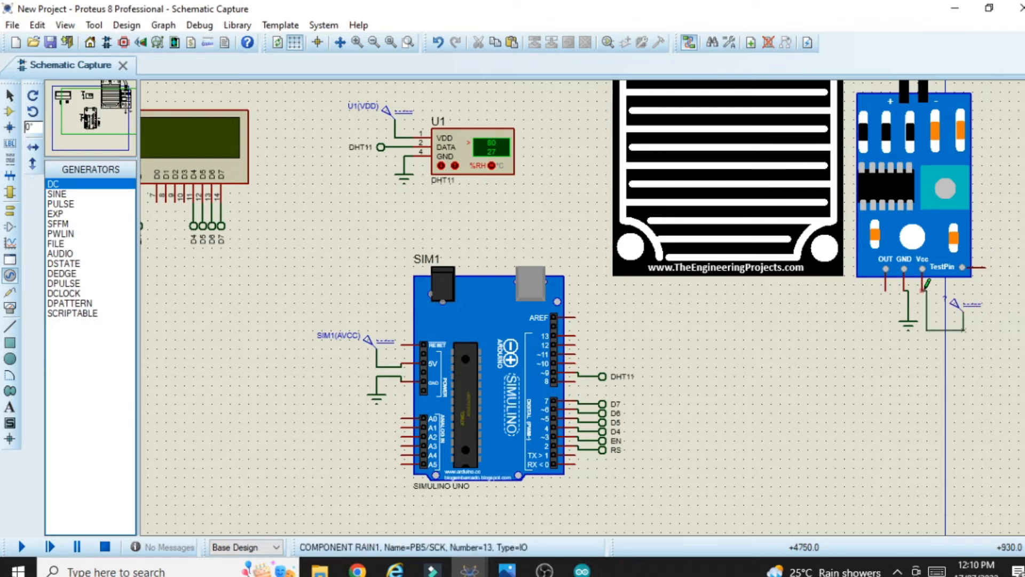
left_click(924, 289)
double_click(977, 306)
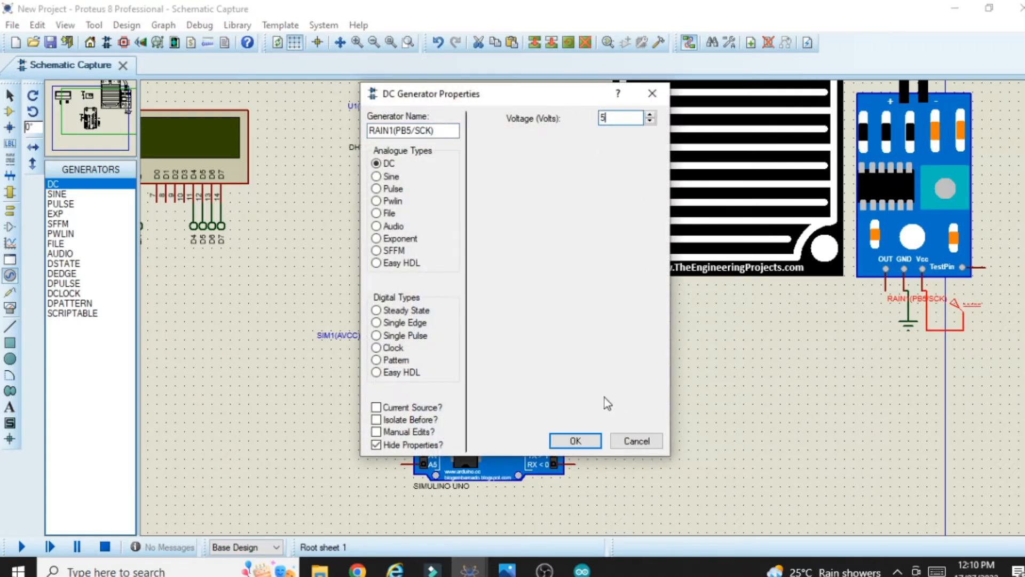
left_click(594, 438)
- Search the device library for logic state and add the LOGICSTATE part to the device list
scroll(1014, 313, "right", 3)
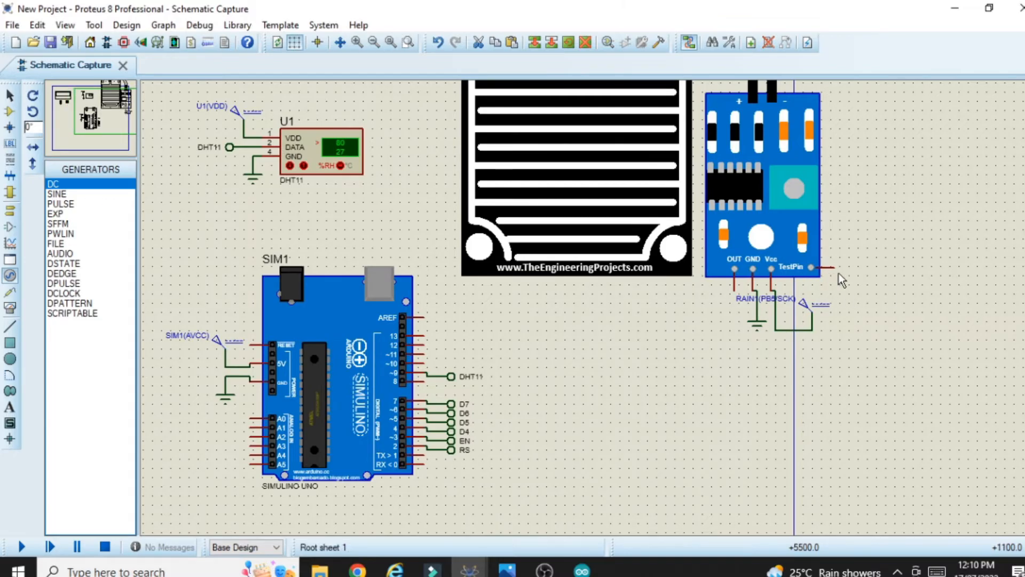
scroll(842, 281, "left", 4)
scroll(849, 251, "right", 3)
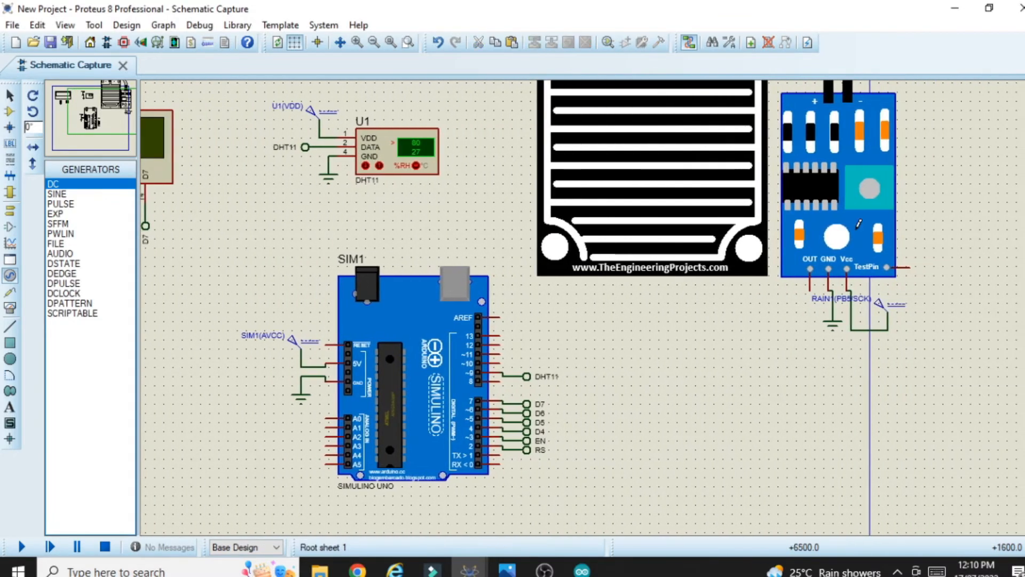
left_click(9, 111)
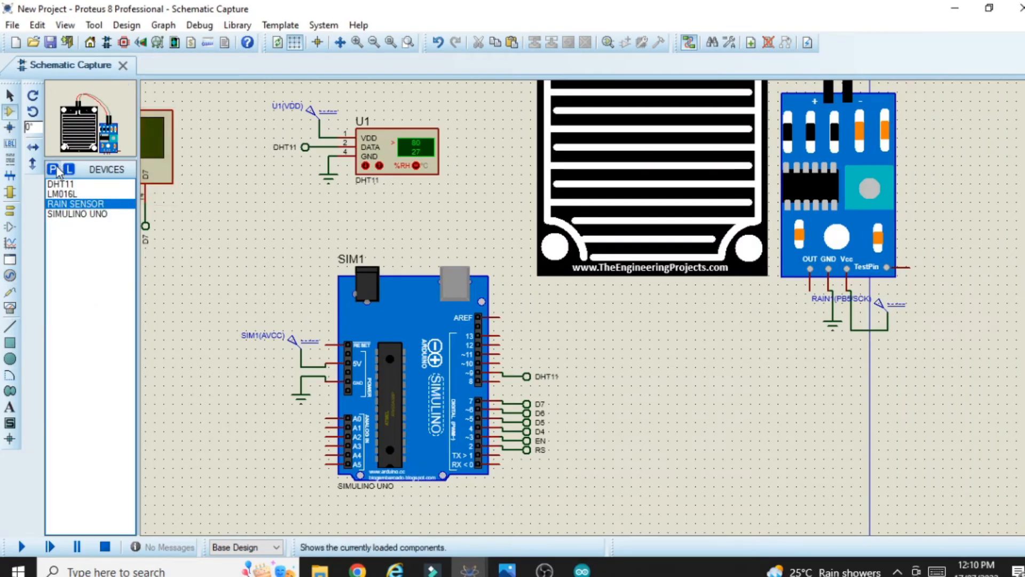
left_click(54, 169)
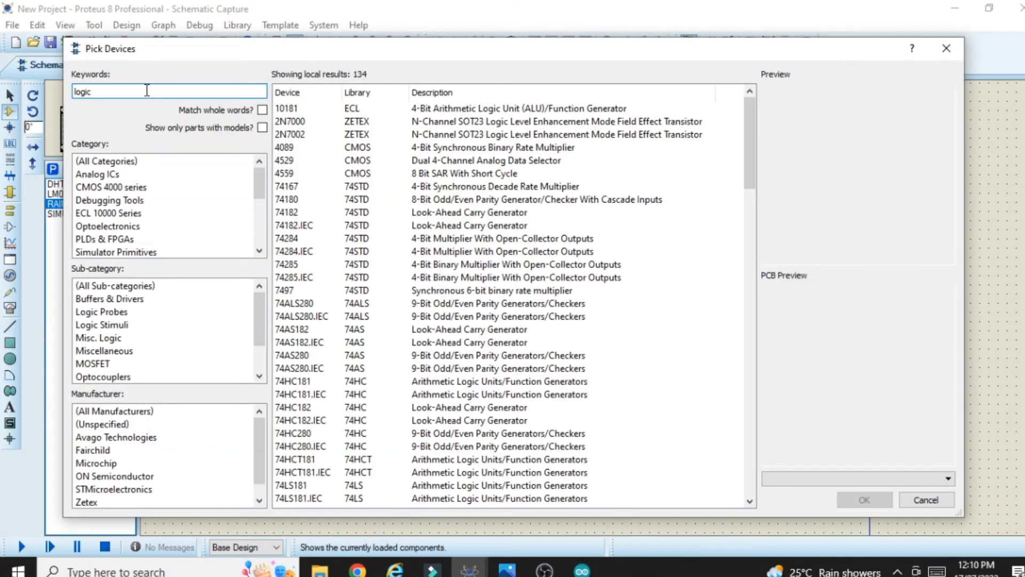
key("BackSpace")
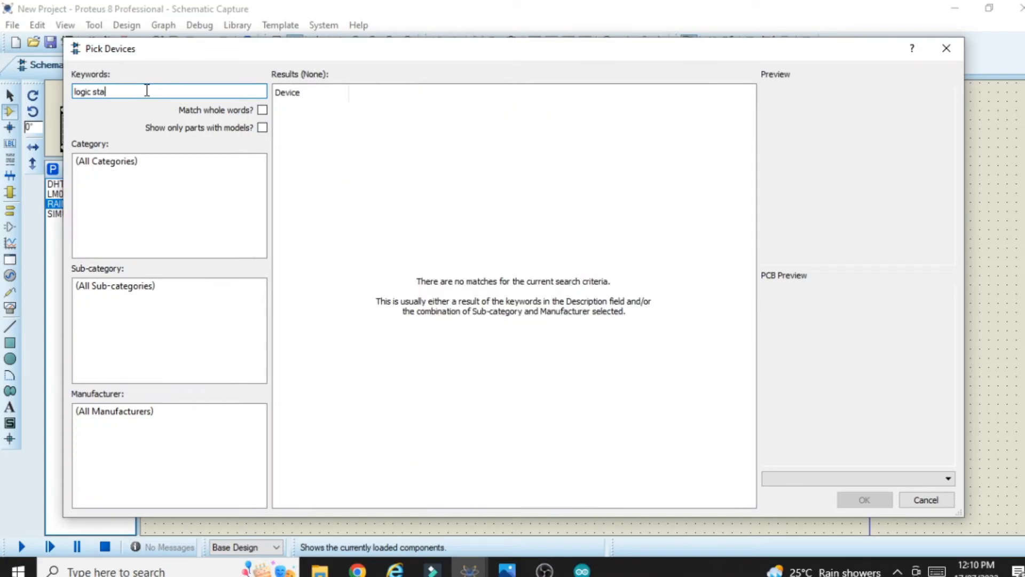
left_click(331, 136)
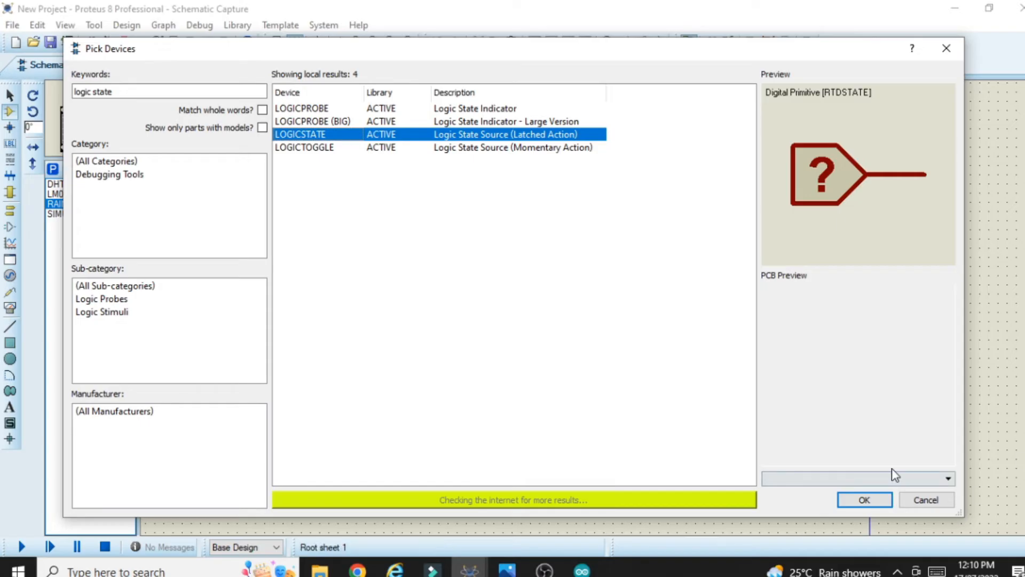
left_click(864, 499)
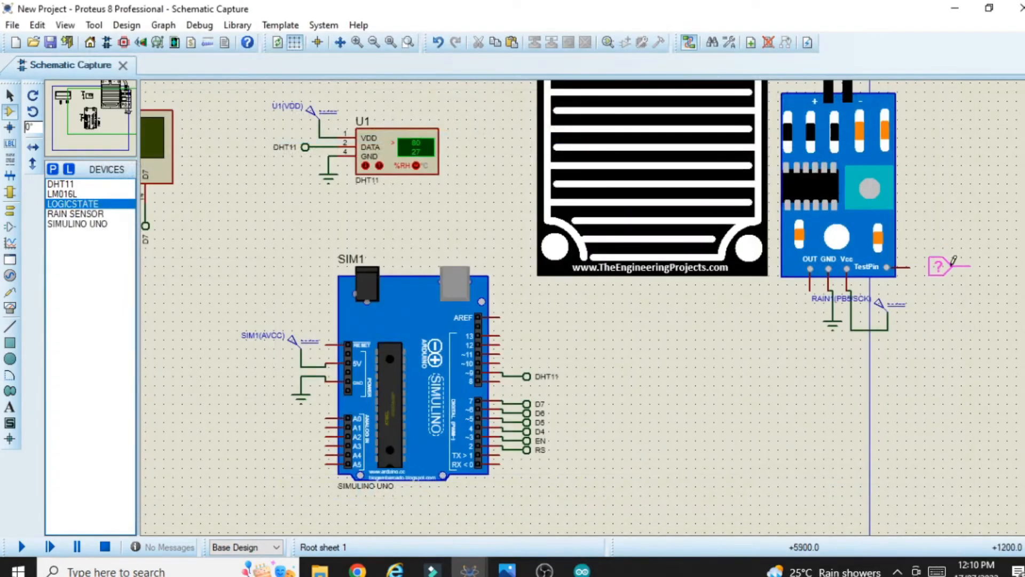
- Place the LOGICSTATE source beside the rain sensor, rotate it 180 degrees and wire it to the TestPin
left_click(938, 265)
right_click(940, 265)
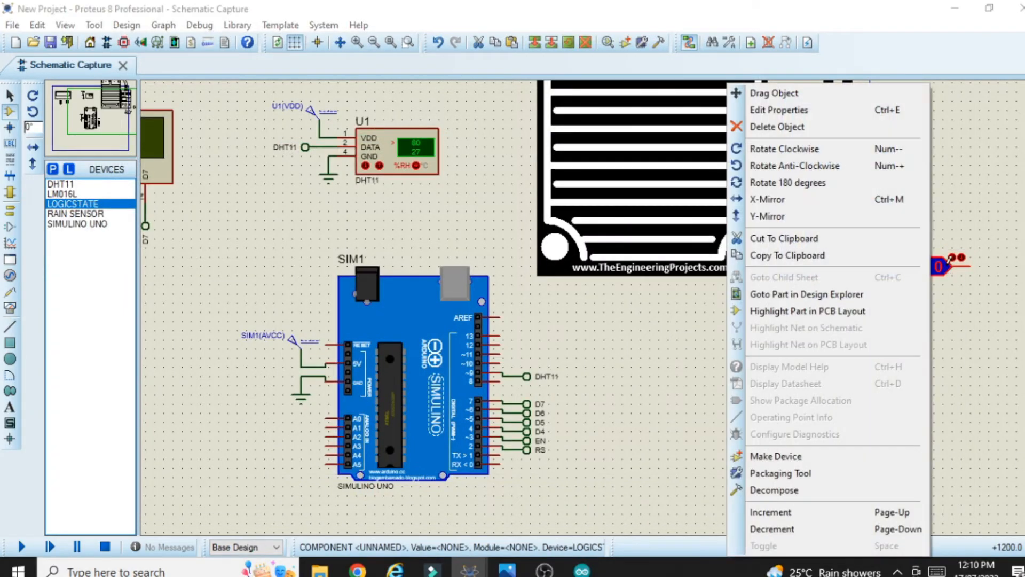
left_click(811, 183)
left_click(969, 267)
double_click(1009, 262)
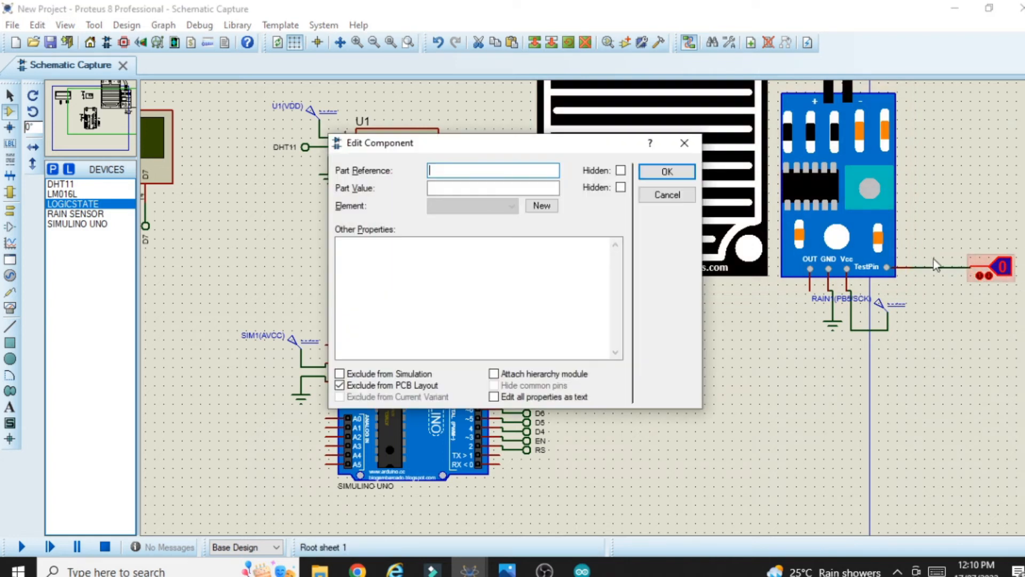
left_click(667, 171)
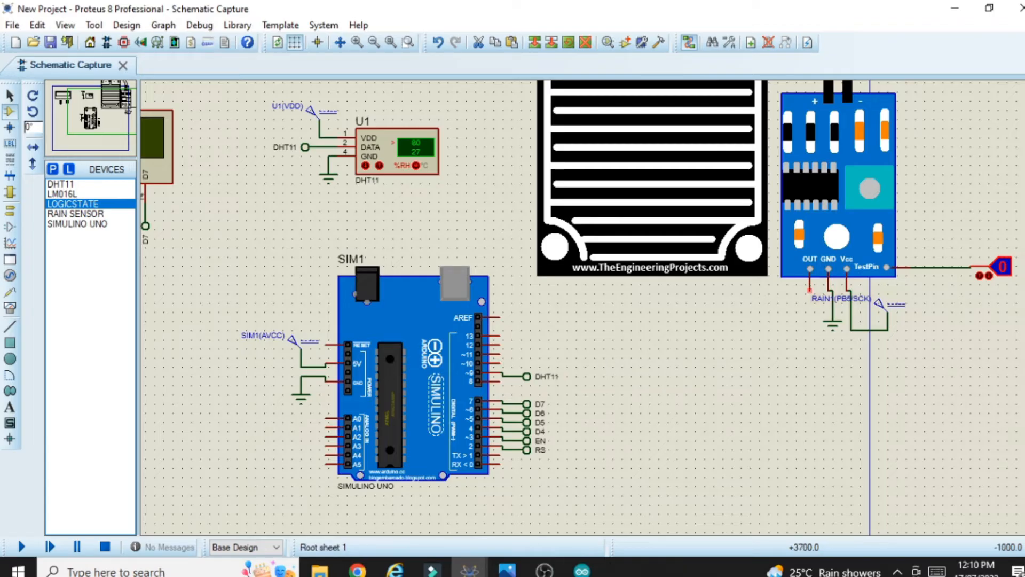
- Switch to the Arduino IDE and check which pin the sketch assigns to the rain sensor, then return to Proteus
left_click(581, 570)
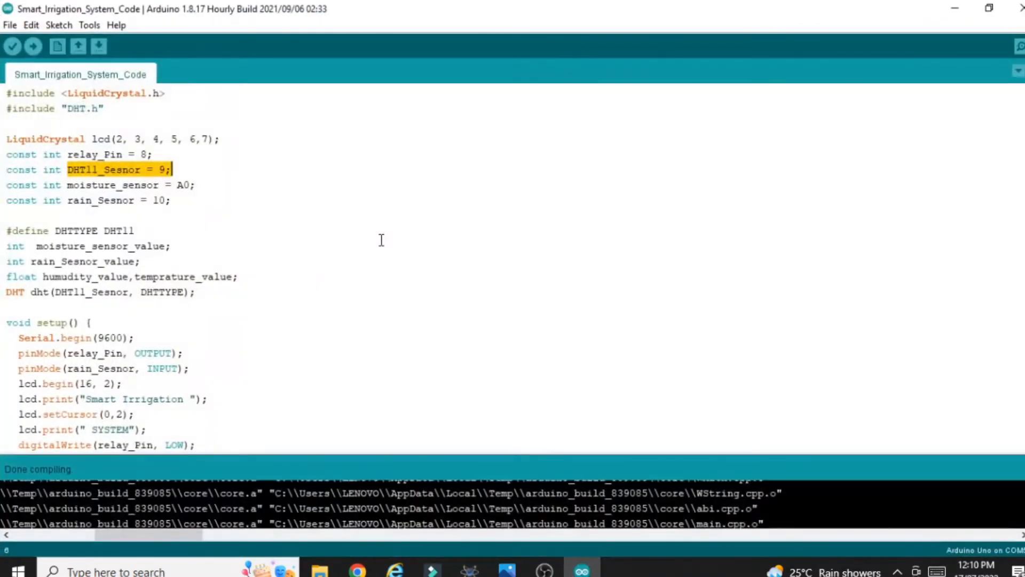
left_click(86, 185)
double_click(83, 200)
left_click_drag(148, 200, 195, 204)
left_click(955, 8)
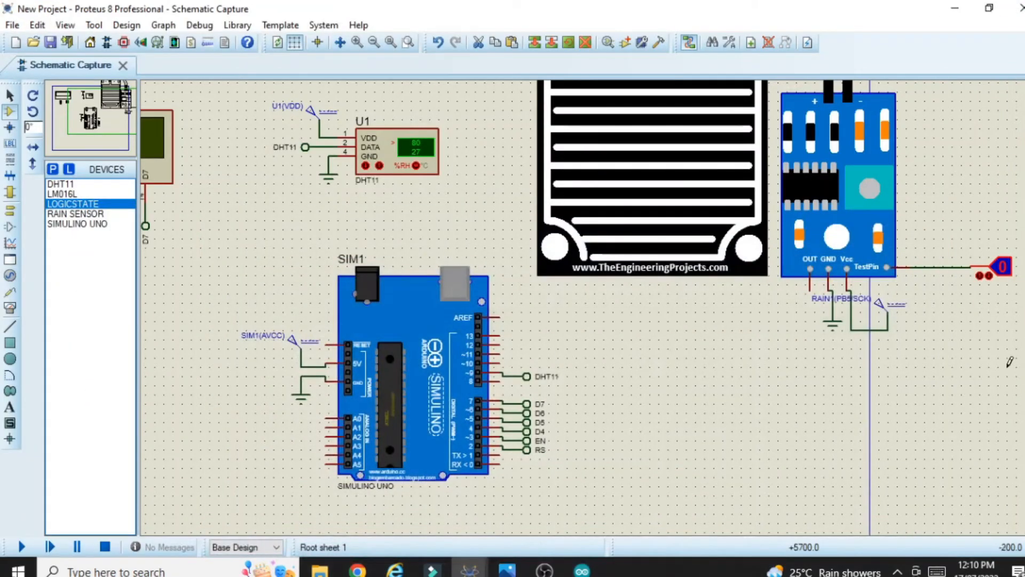
- Wire a default terminal to the rain sensor's OUT pin and label it Rain_Sensor
left_click(9, 210)
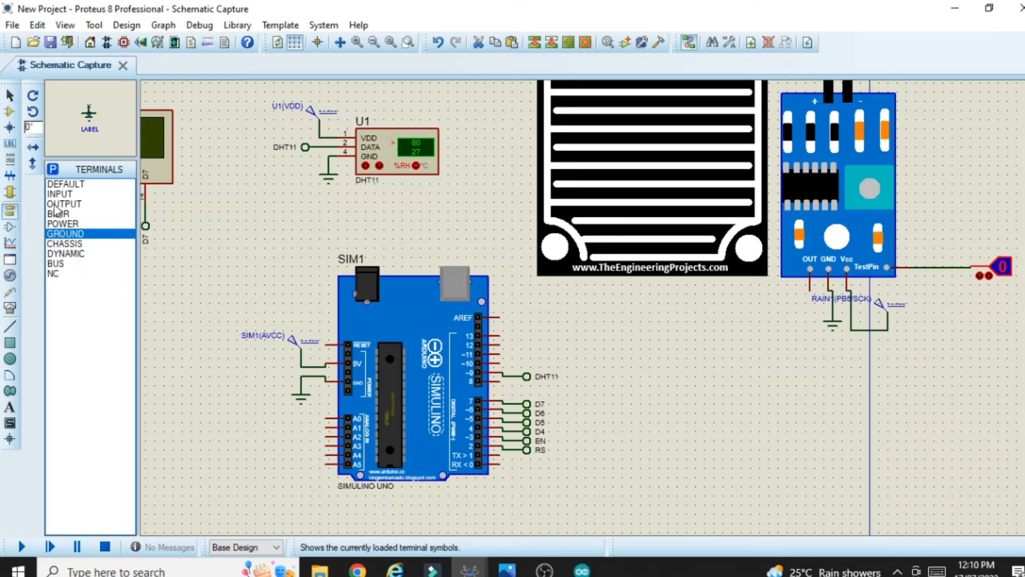
left_click(60, 184)
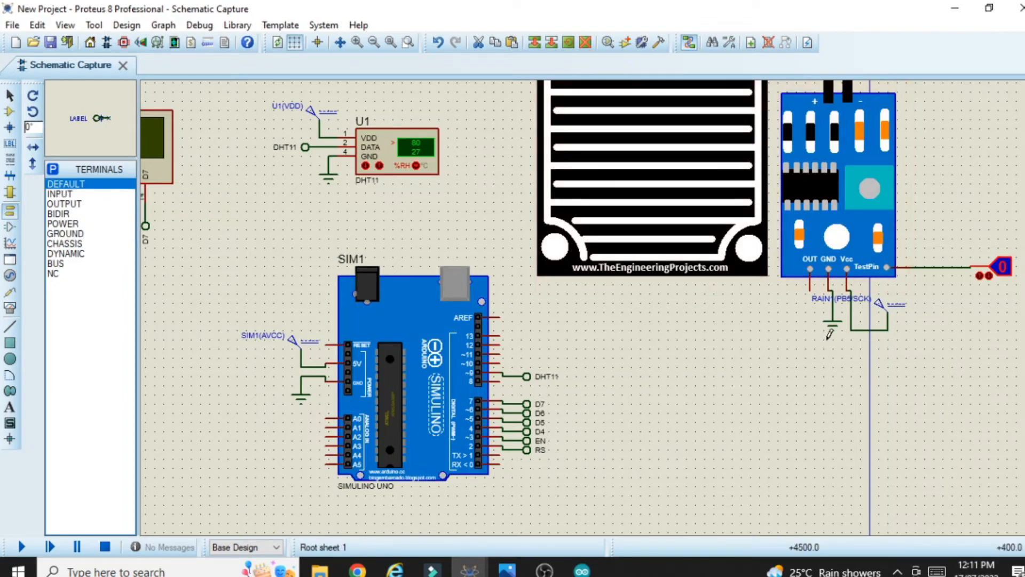
left_click(788, 333)
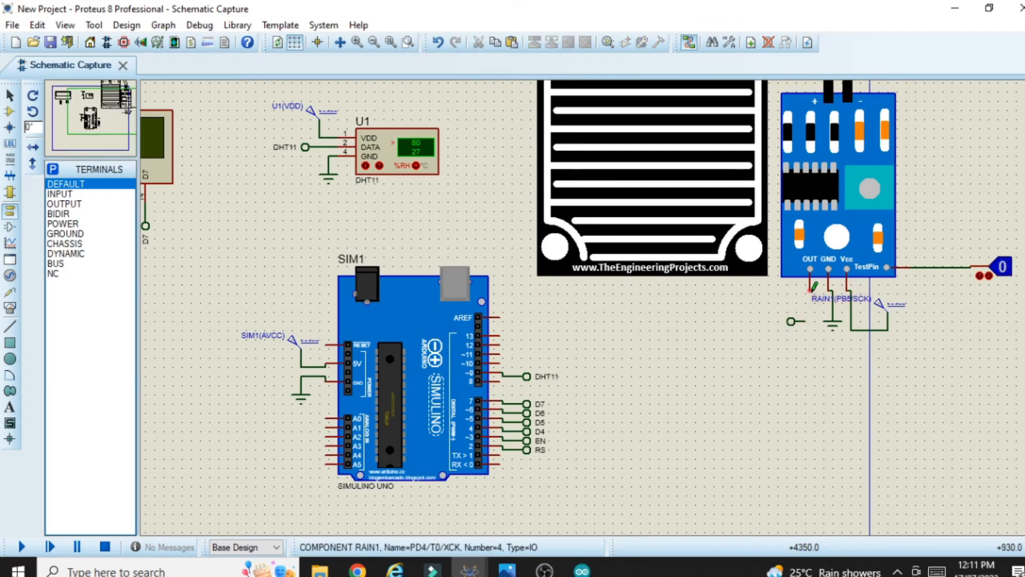
left_click(791, 321)
double_click(791, 322)
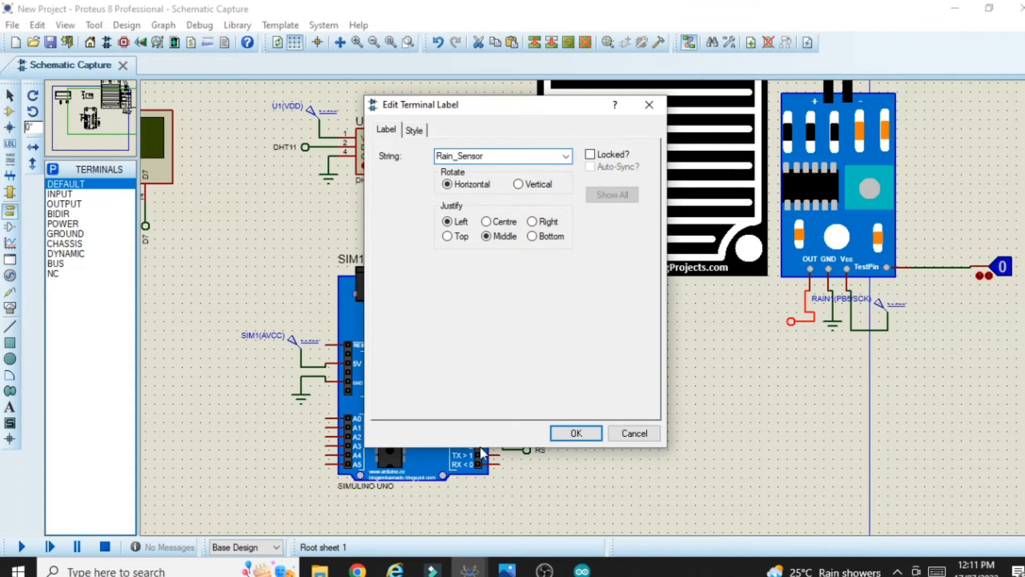
left_click(576, 433)
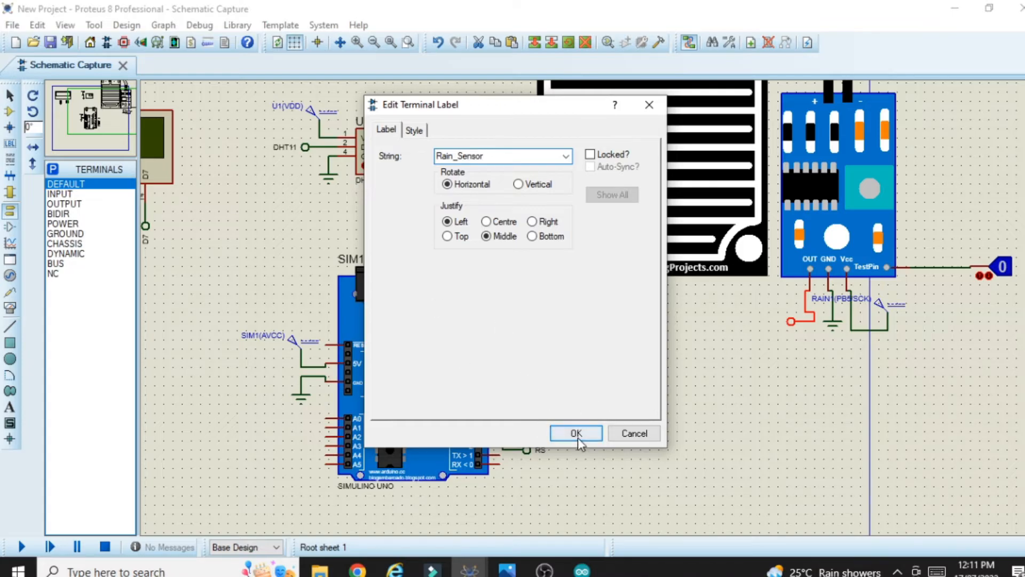
double_click(791, 321)
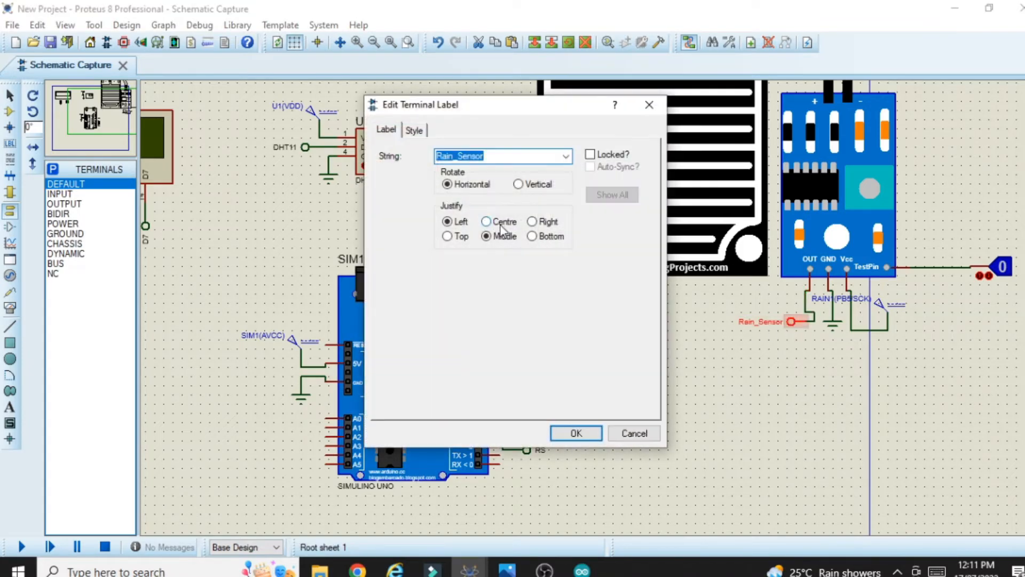
left_click(649, 104)
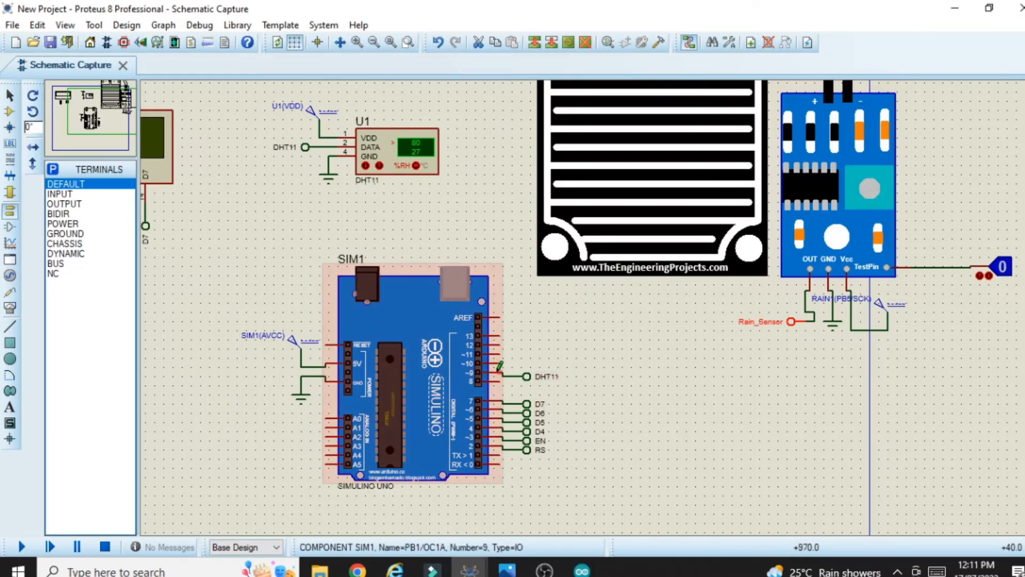
- Recheck the rain sensor's pin in the Arduino IDE sketch and, back in Proteus, wire a default terminal rotated 180 degrees to Arduino pin 10
left_click(582, 570)
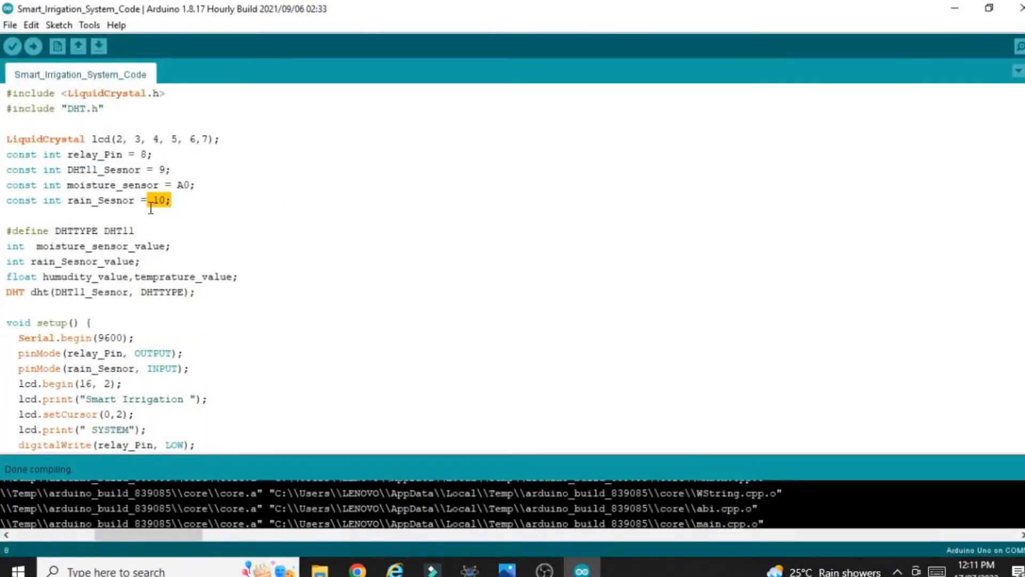
left_click(955, 8)
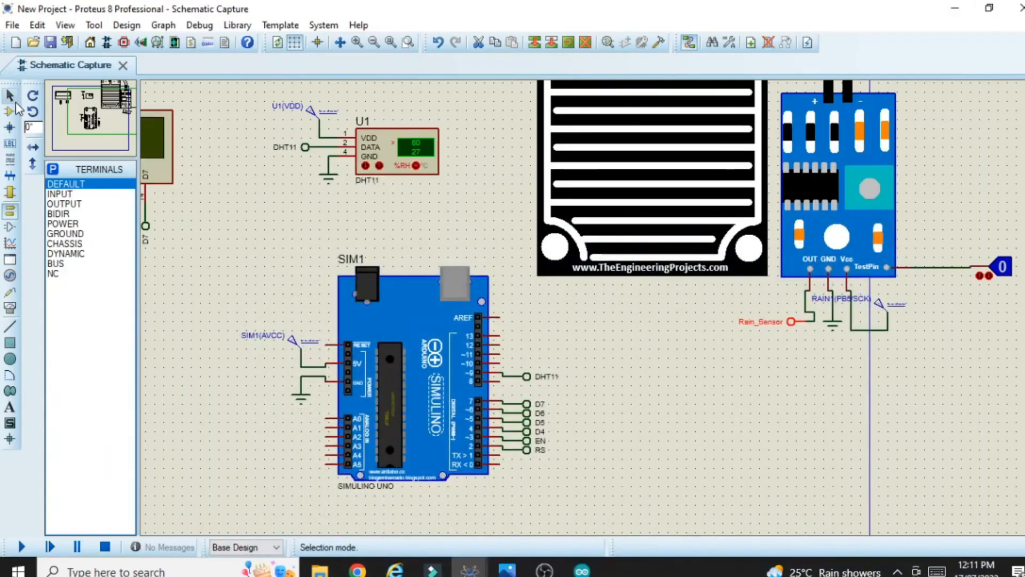
left_click(9, 211)
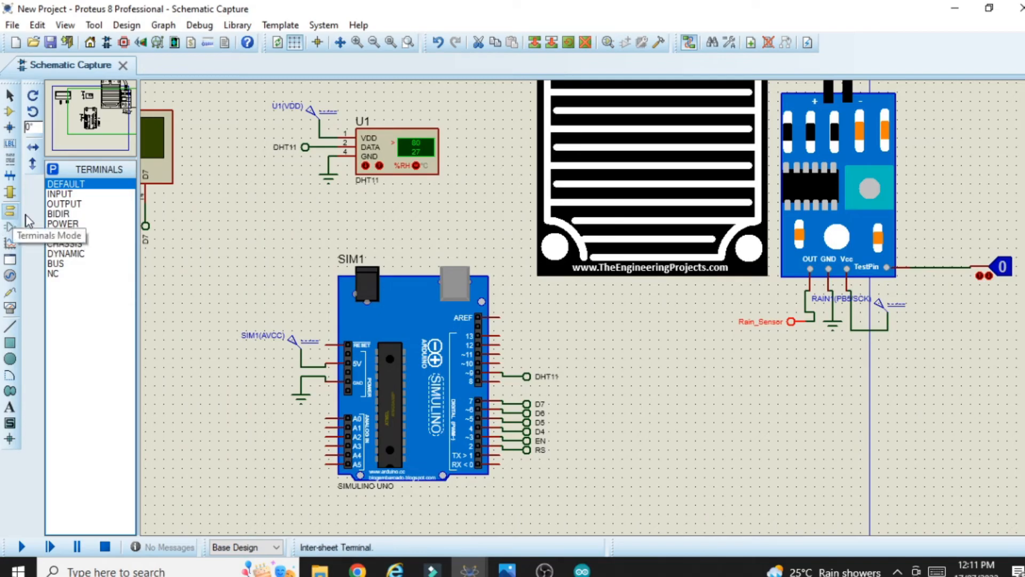
left_click(64, 186)
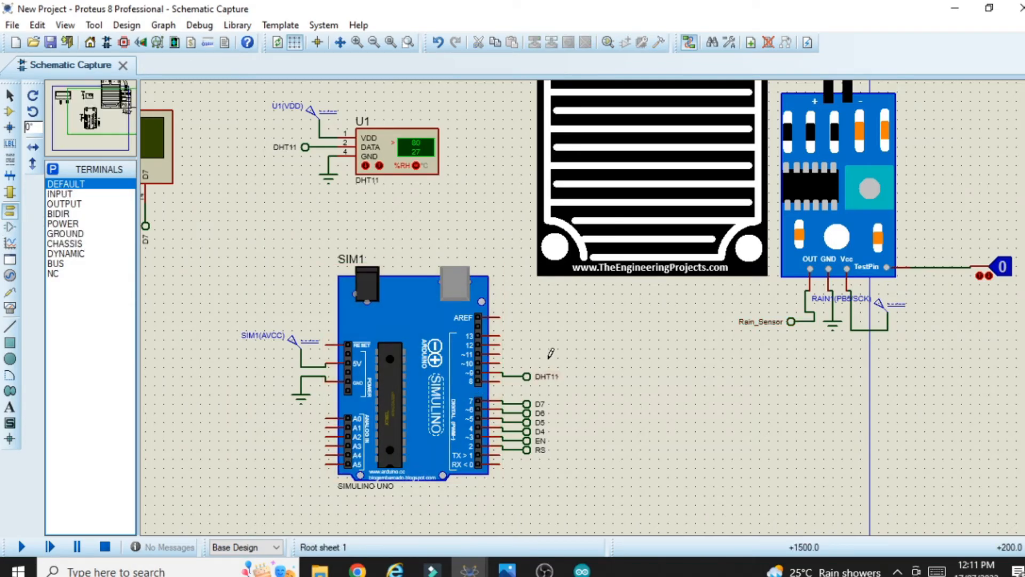
left_click(525, 368)
right_click(539, 366)
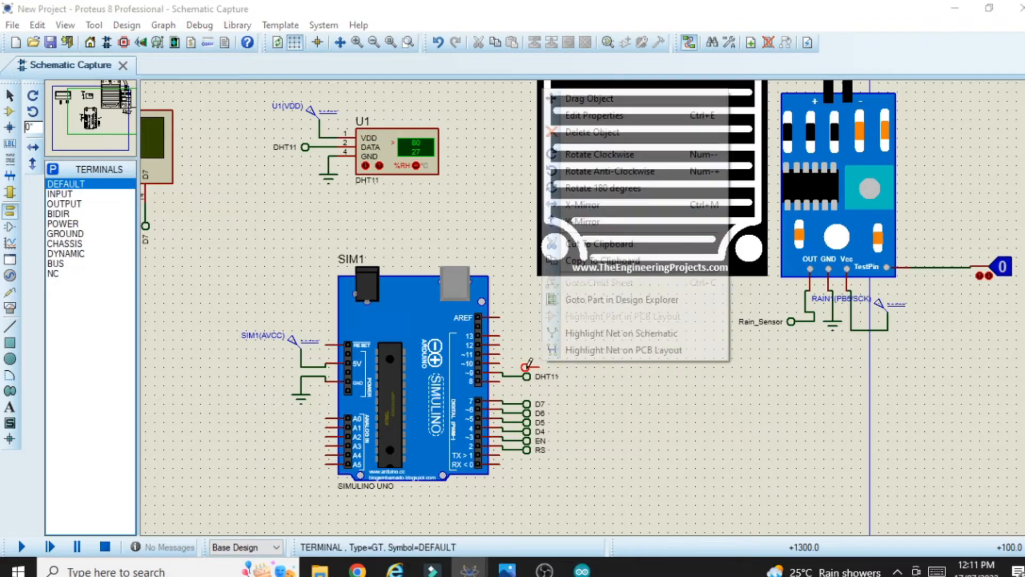
left_click(577, 188)
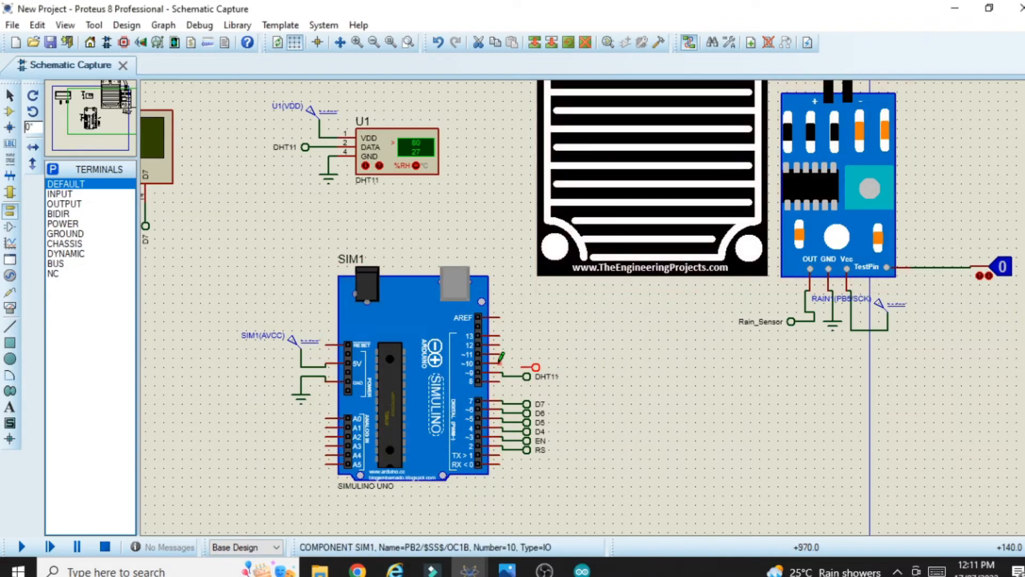
left_click(523, 366)
left_click_drag(538, 369, 528, 369)
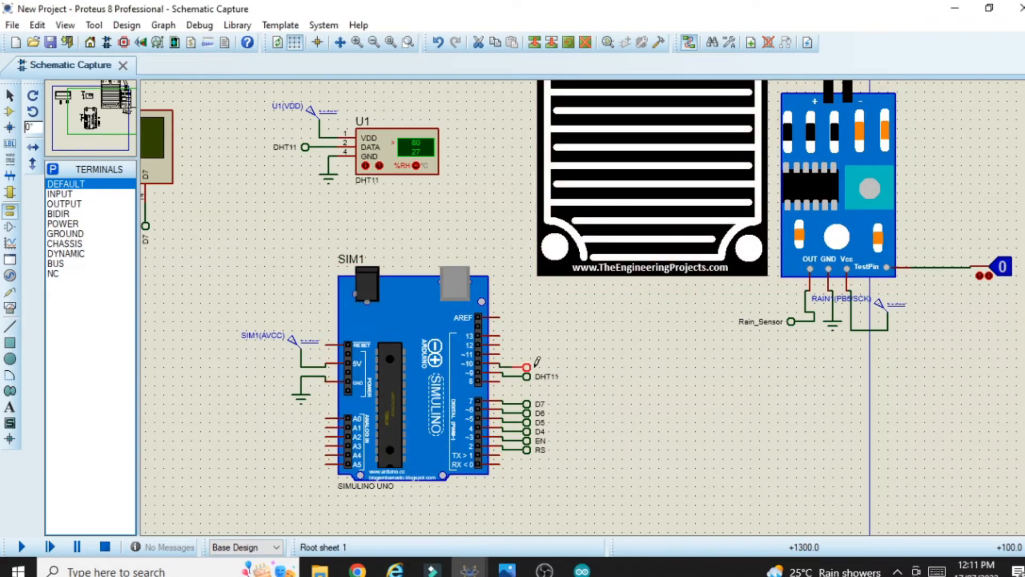
- Label the blank terminal on the Arduino's pin 10 as Rain_Sensor
left_click(535, 360)
double_click(525, 369)
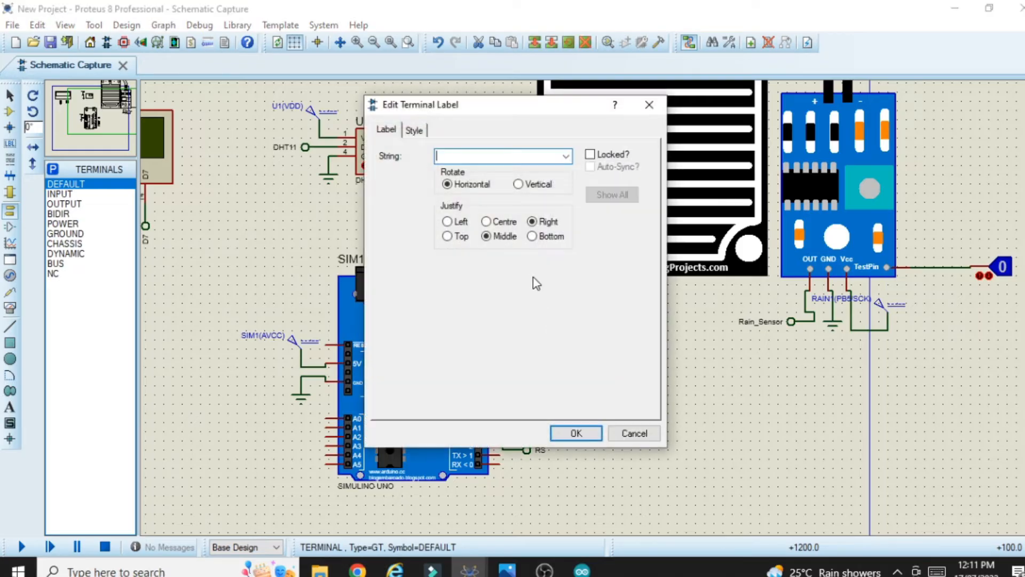
key("Return")
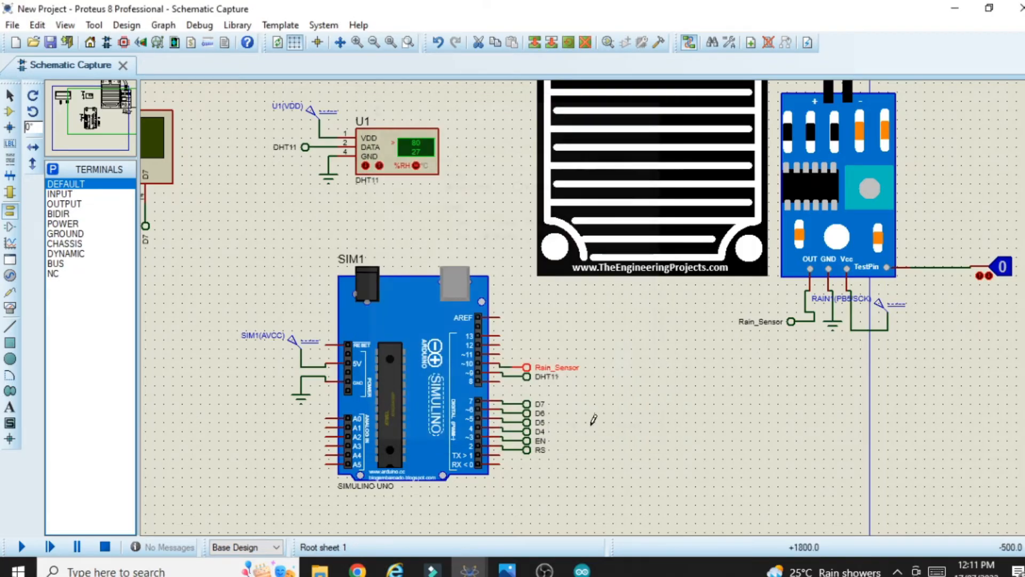
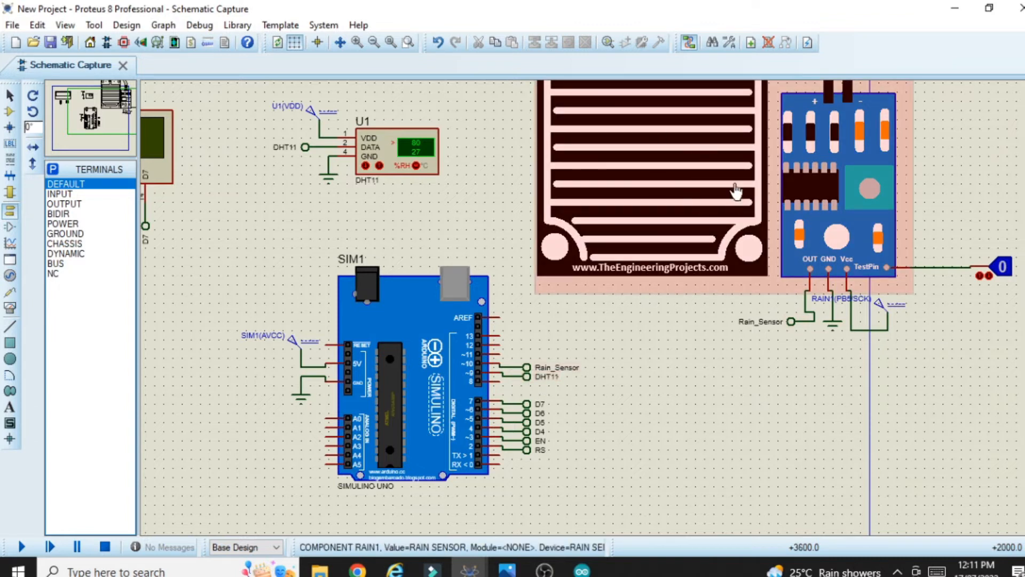
- Load RainSensorsTEP.HEX from the Rain_Sensor_library folder on drive E: as the rain sensor's program file
scroll(715, 245, "up", 3)
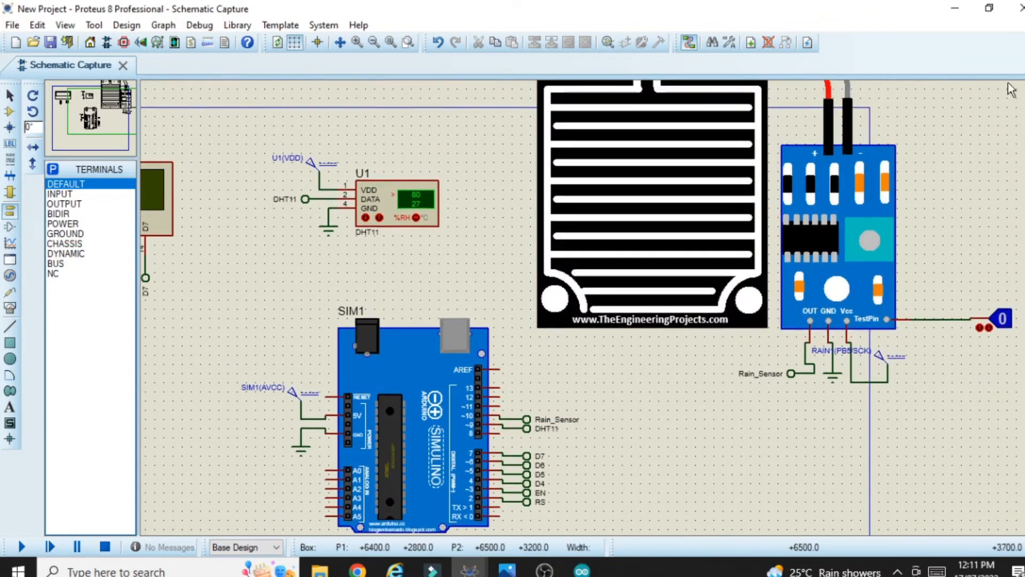
double_click(707, 295)
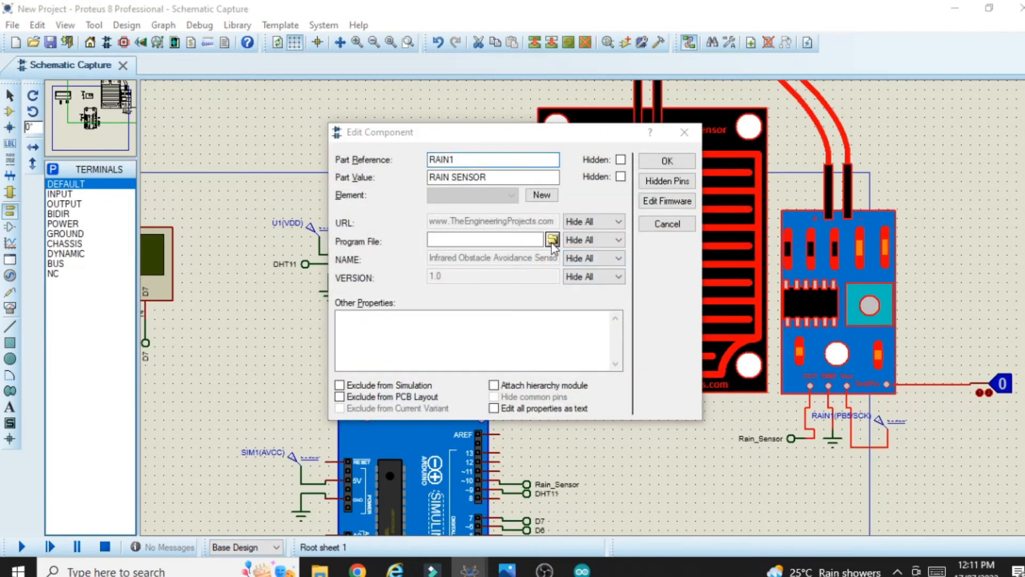
left_click(552, 241)
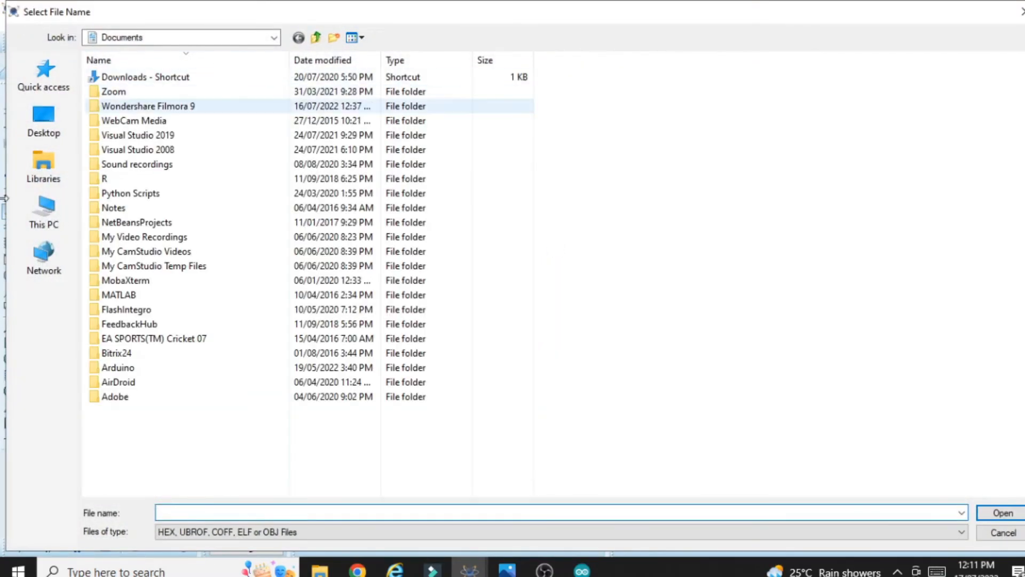
left_click(44, 211)
double_click(550, 207)
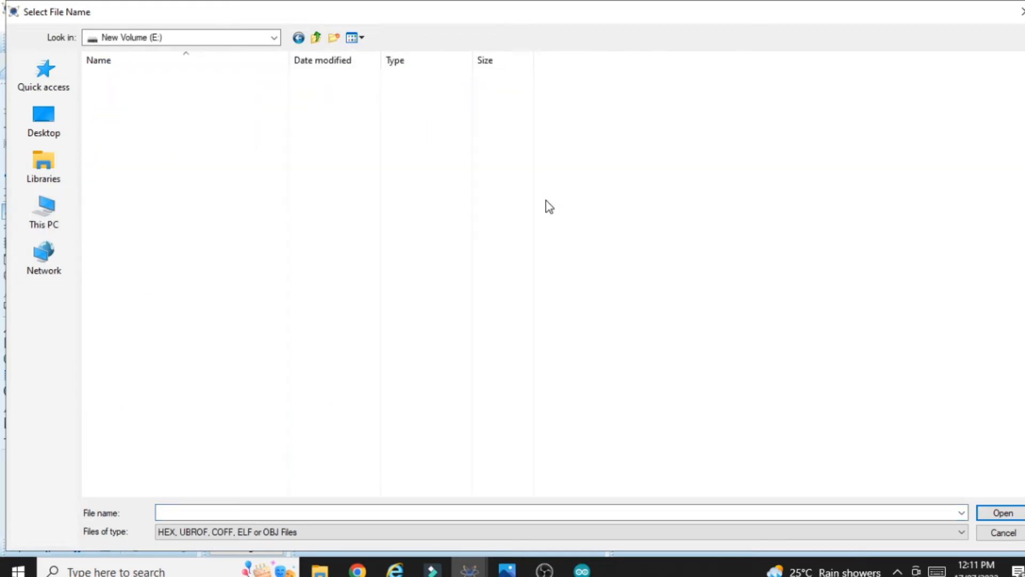
double_click(224, 255)
double_click(192, 282)
double_click(163, 77)
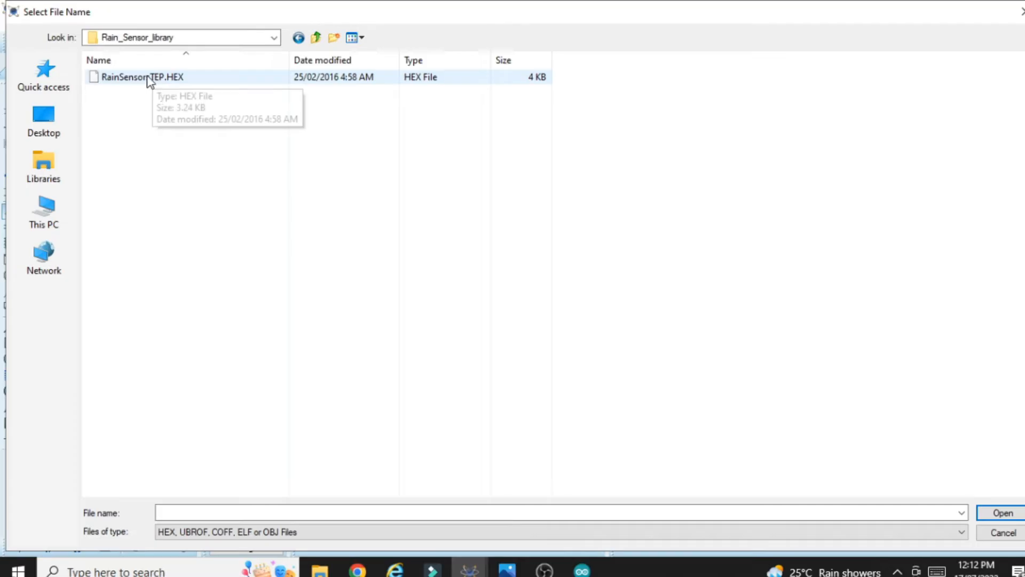
left_click(120, 78)
left_click(1001, 512)
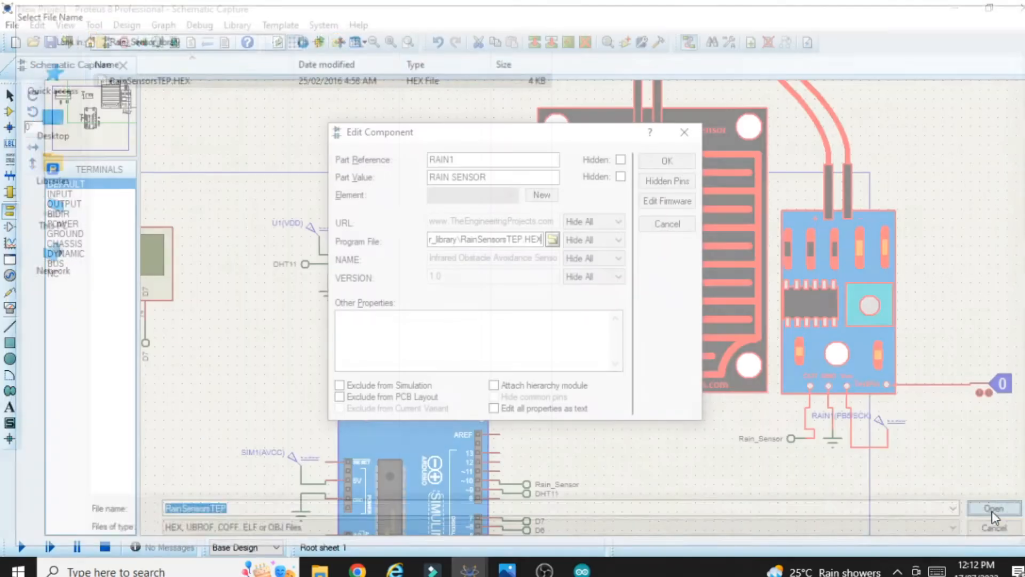
left_click(665, 160)
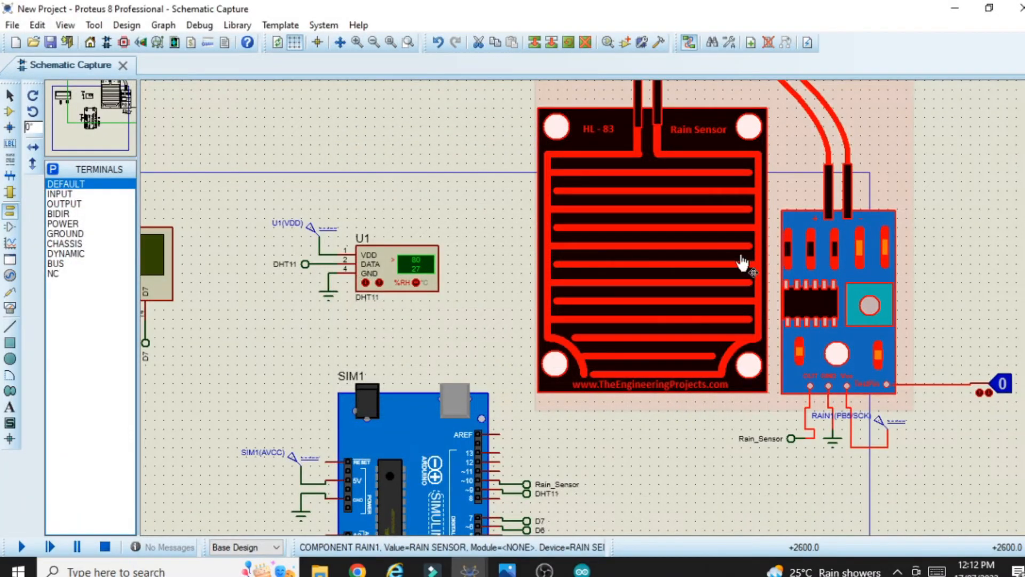
- Find the animated RELAY model from the ACTIVE library and place it below the rain sensor, to the right of the Arduino's lower end
left_click_drag(731, 486, 733, 534)
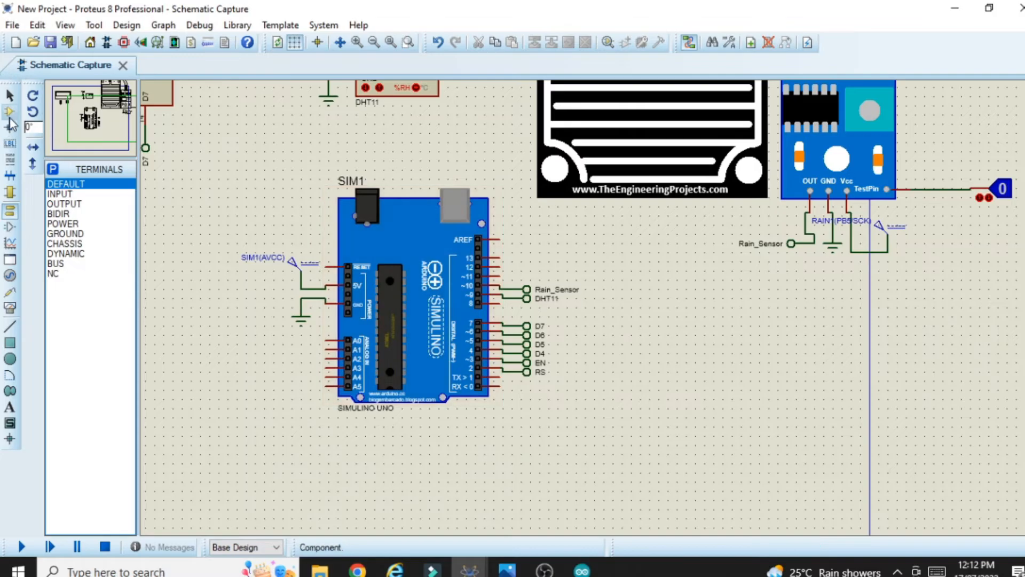
left_click(11, 111)
left_click(52, 169)
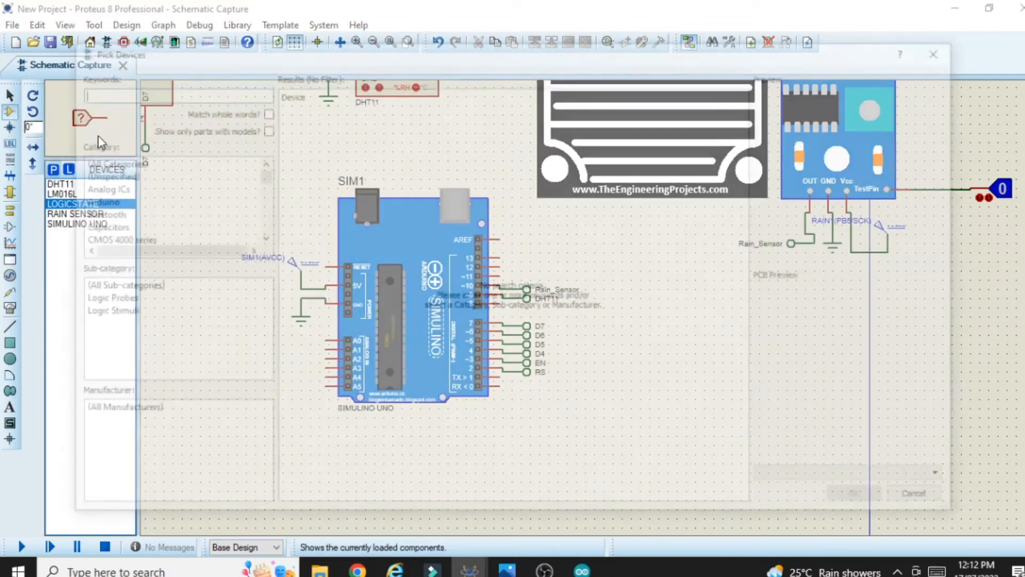
type("relay")
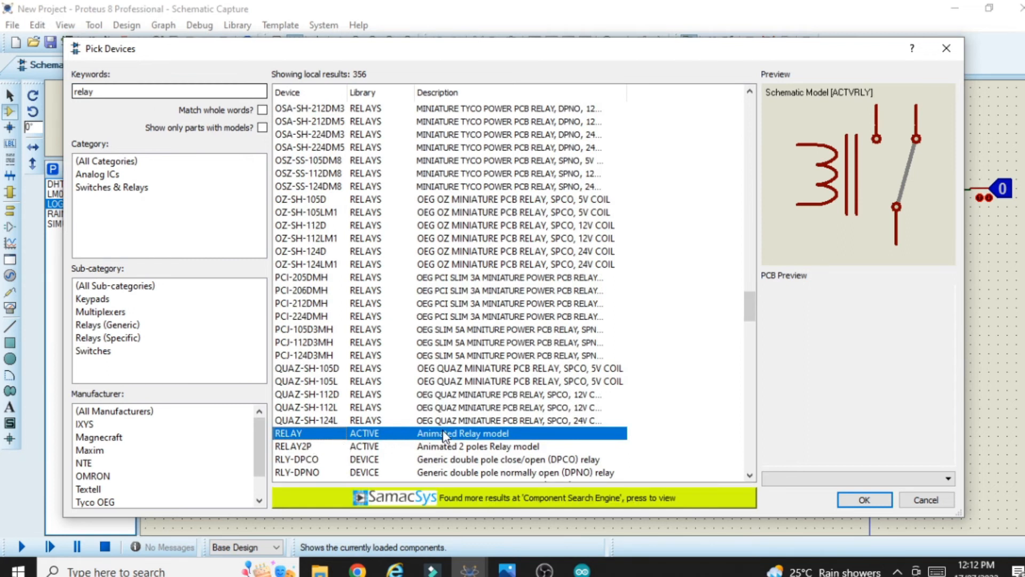
left_click(864, 499)
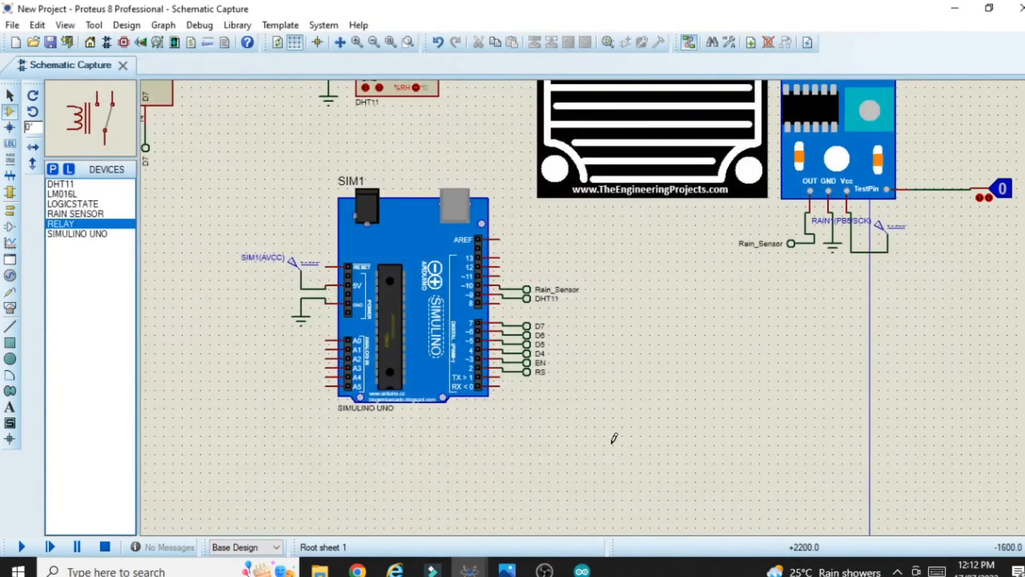
left_click(724, 431)
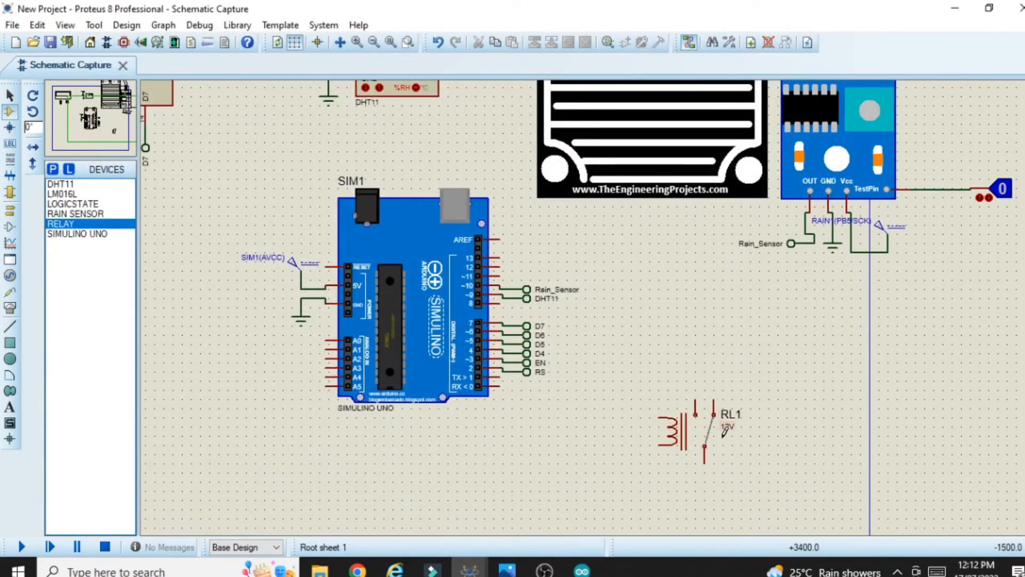
- Set the relay's component value to 5V
double_click(667, 417)
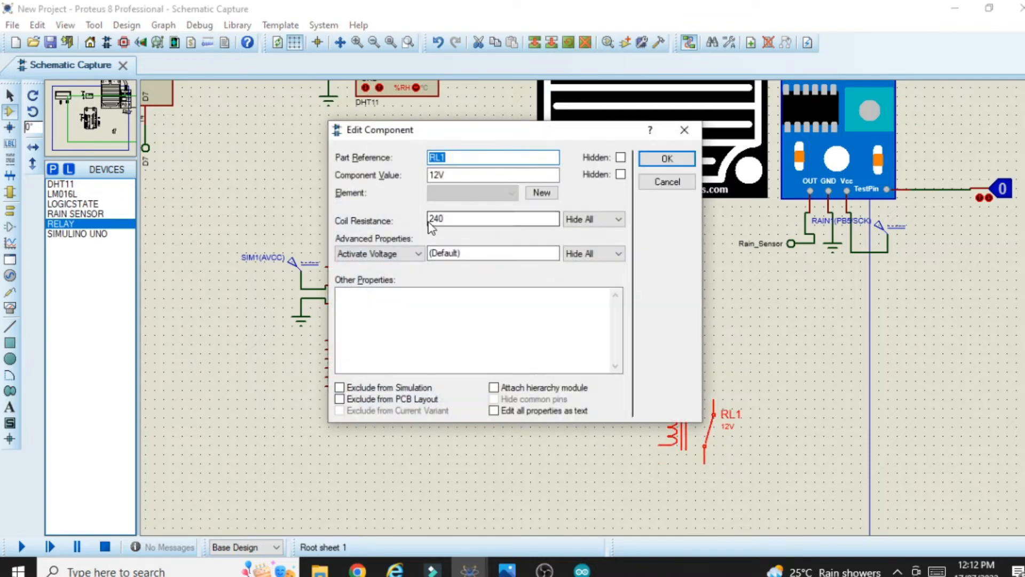
key("BackSpace")
key("BackSpace")
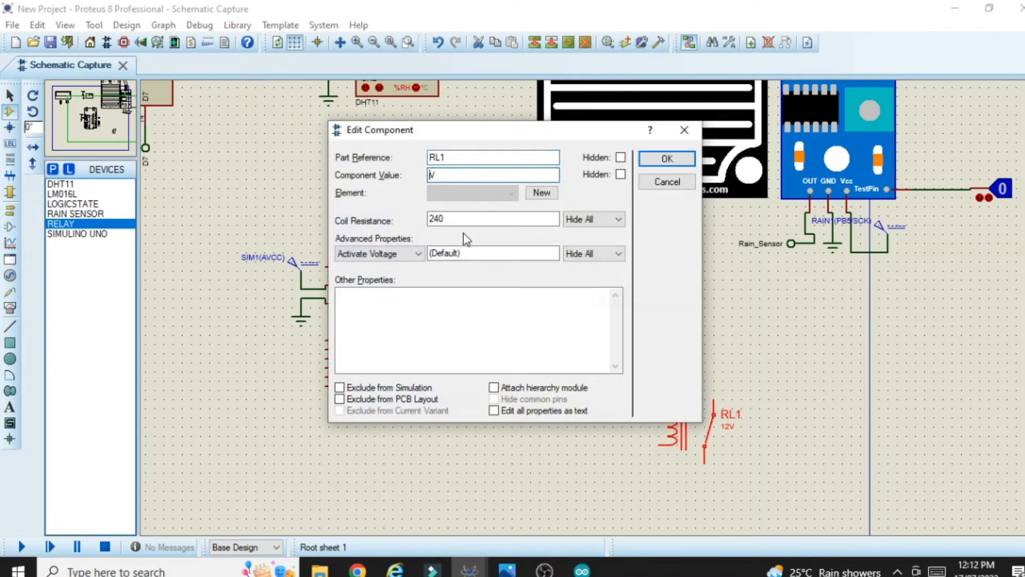
left_click(662, 158)
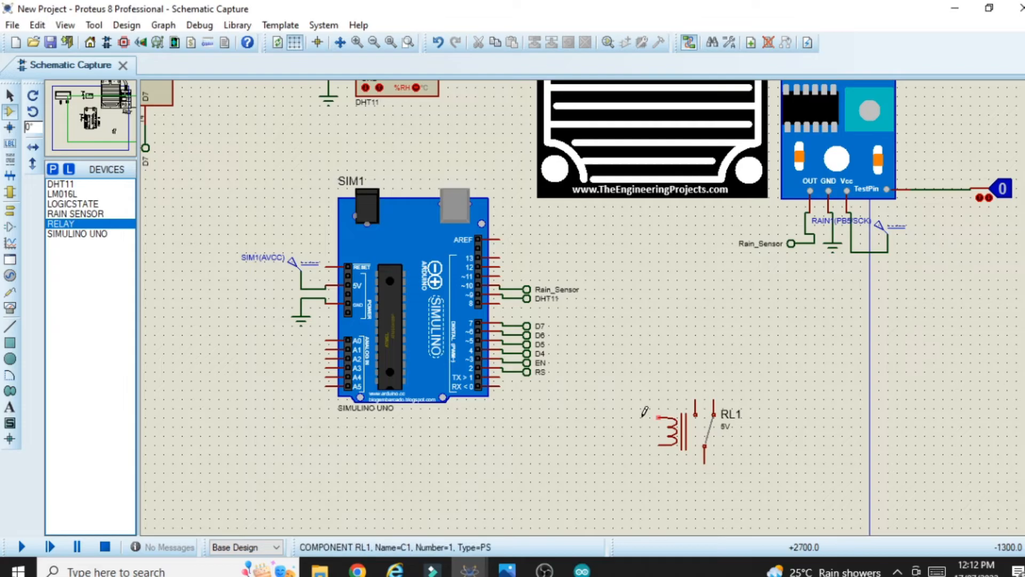
- Place a DC generator above the relay and wire it to the upper coil pin
left_click(10, 275)
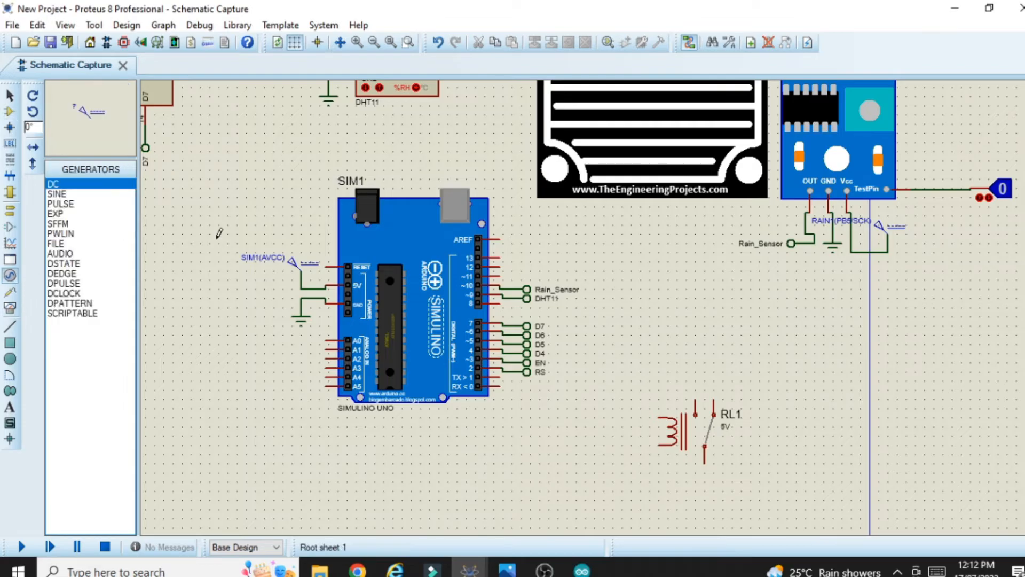
left_click(632, 390)
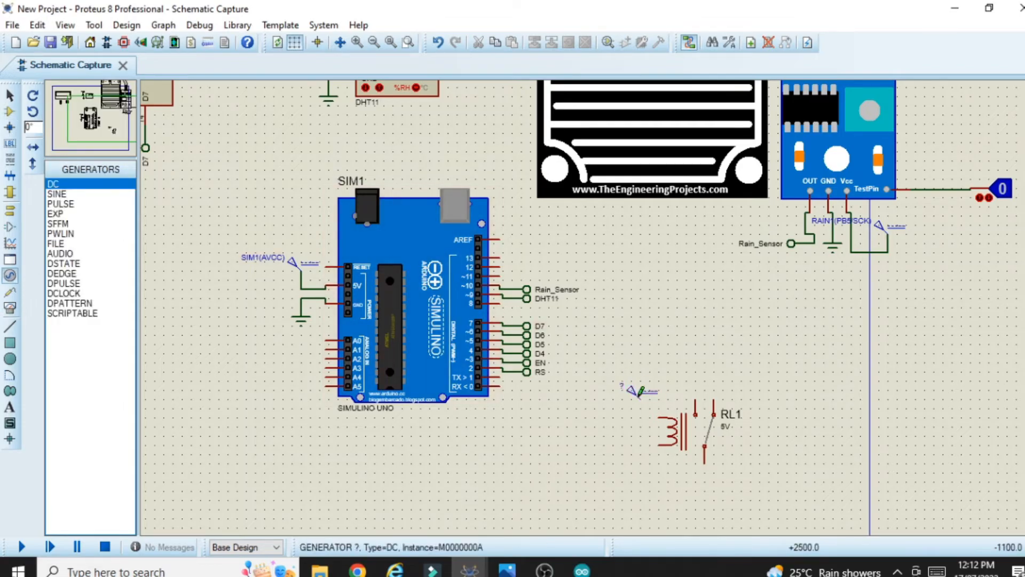
left_click(640, 398)
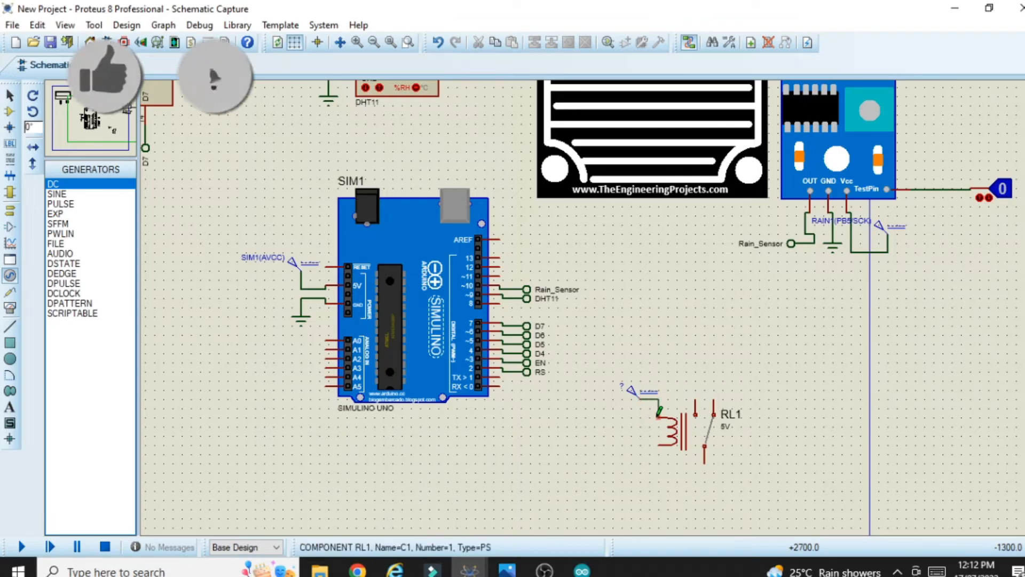
left_click(658, 417)
- Set the voltage of the relay's DC generator to 5 volts
double_click(644, 393)
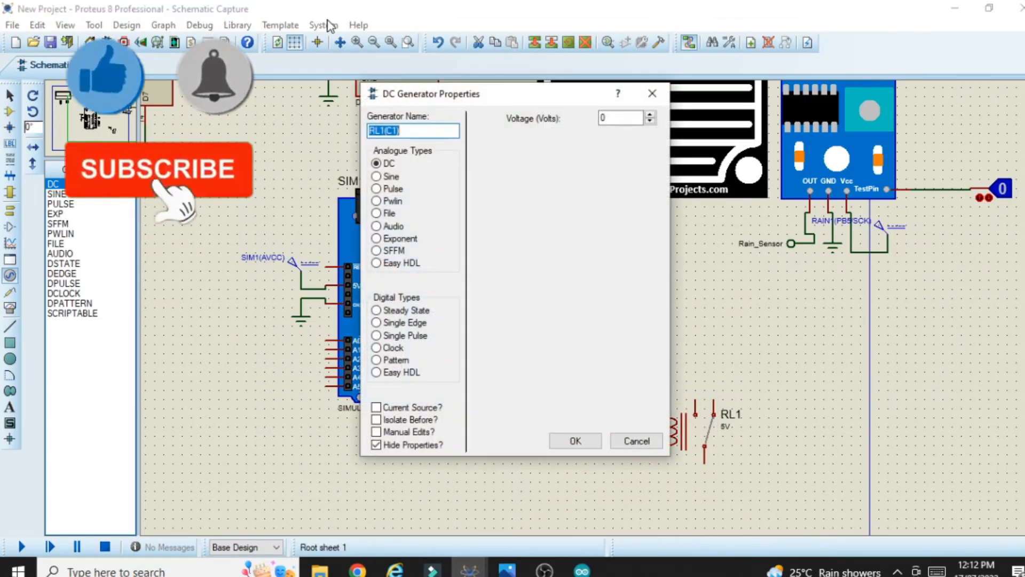
double_click(613, 117)
type("5")
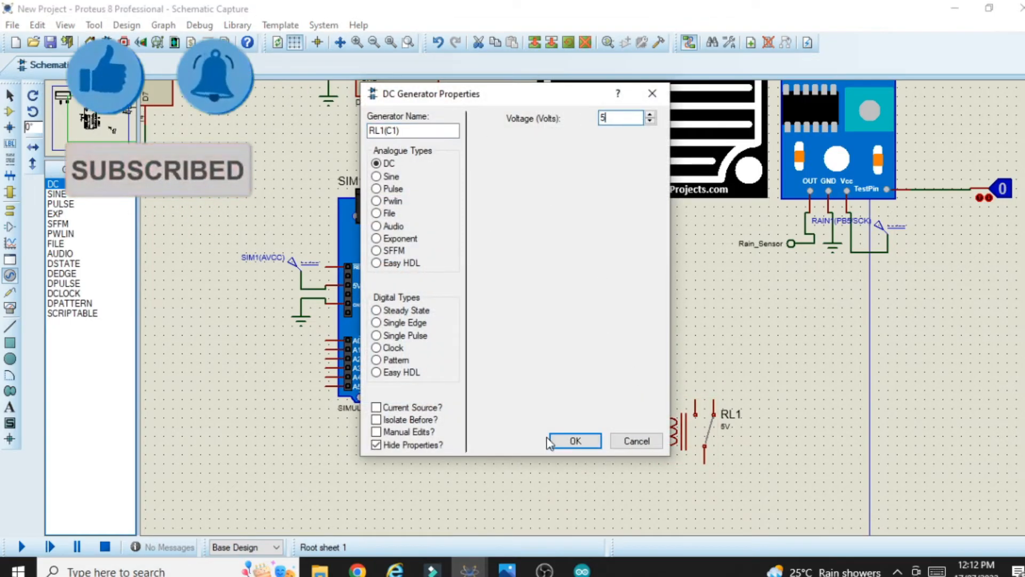
left_click(573, 442)
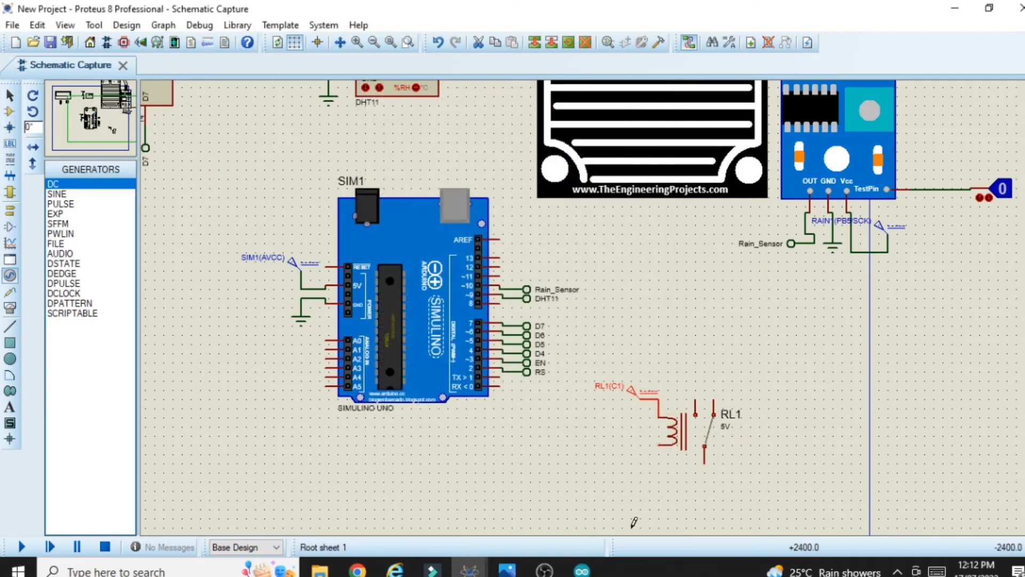
- Add the NPN bipolar transistor primitive from ASIMMDLS below the relay and wire its collector to the lower coil pin
left_click(652, 530)
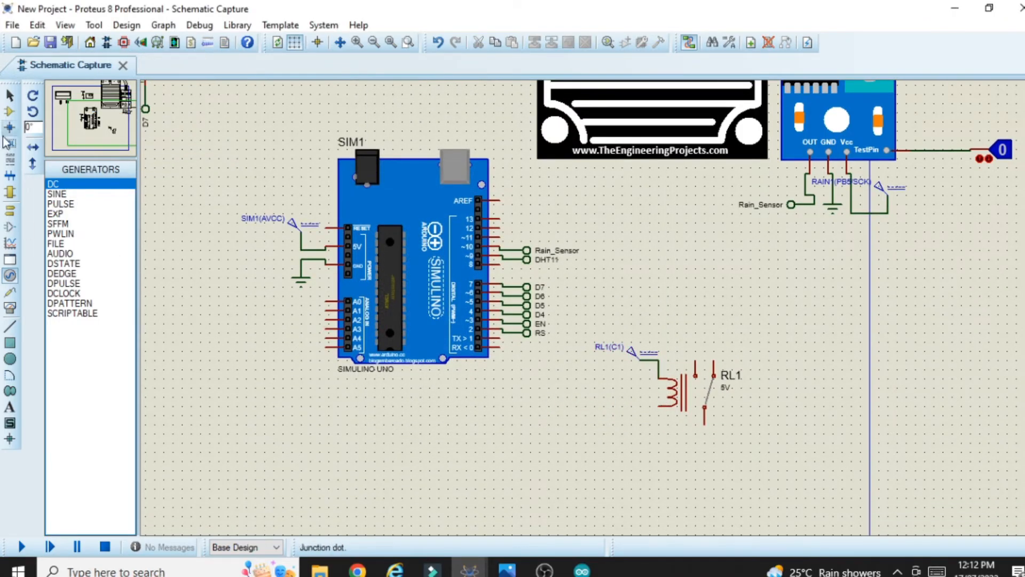
left_click(10, 111)
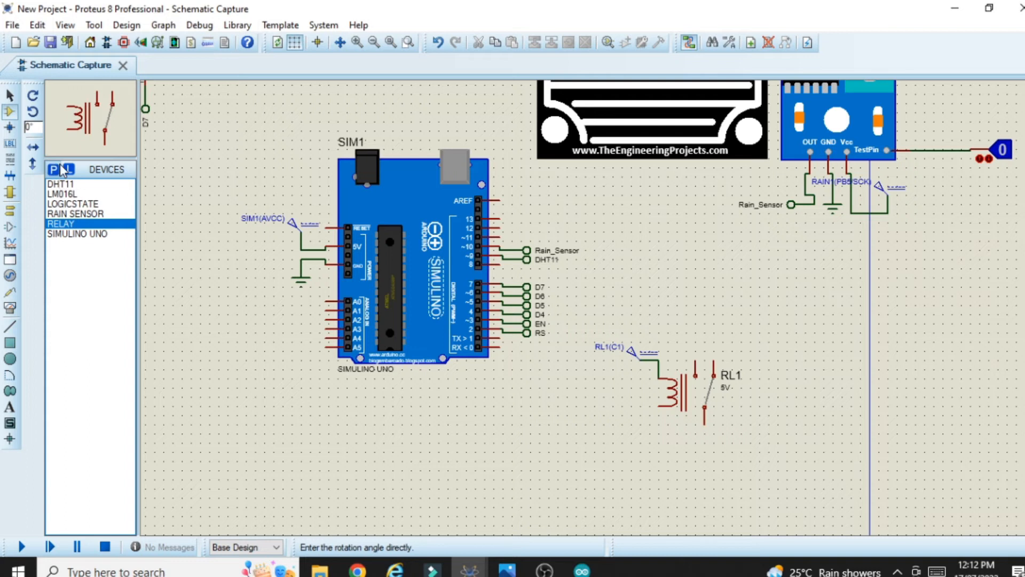
left_click(53, 169)
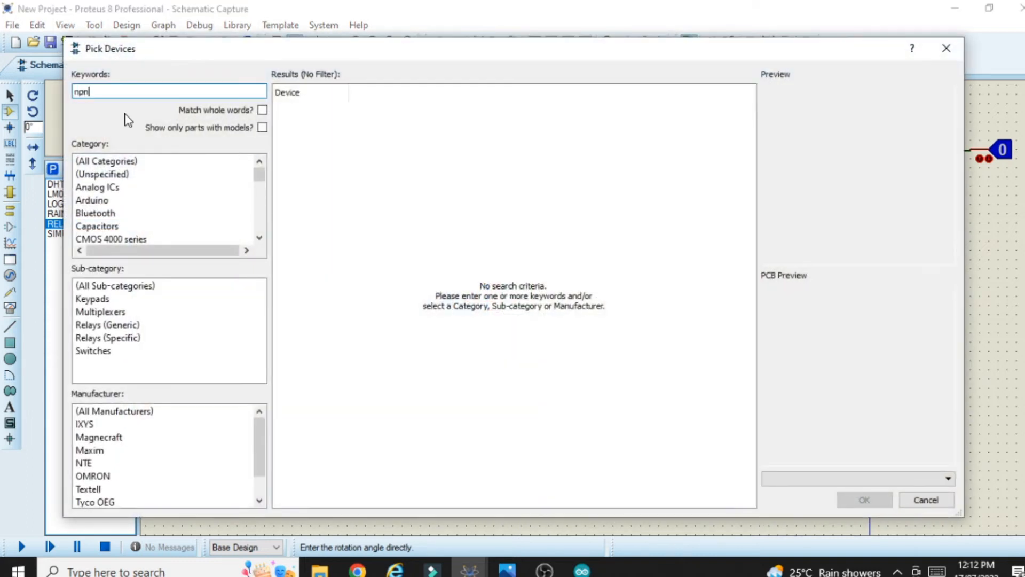
type("npn")
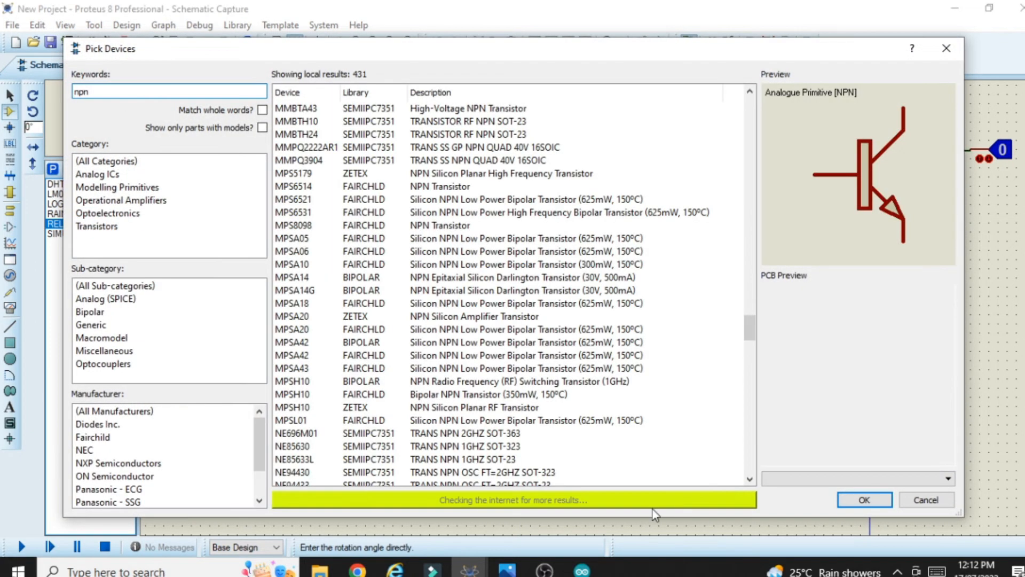
scroll(753, 332, "down", 3)
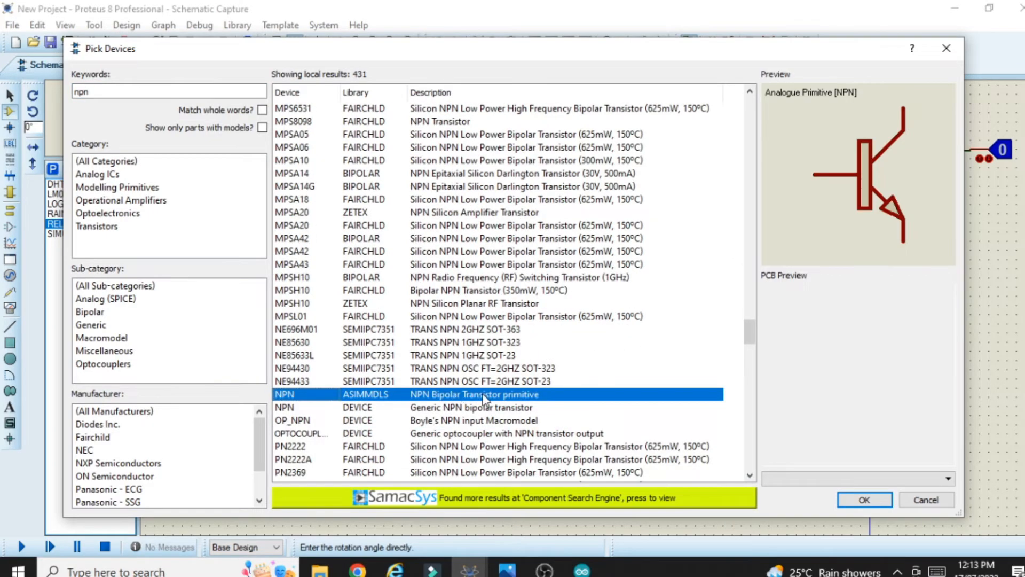
left_click(861, 499)
left_click(614, 459)
double_click(624, 470)
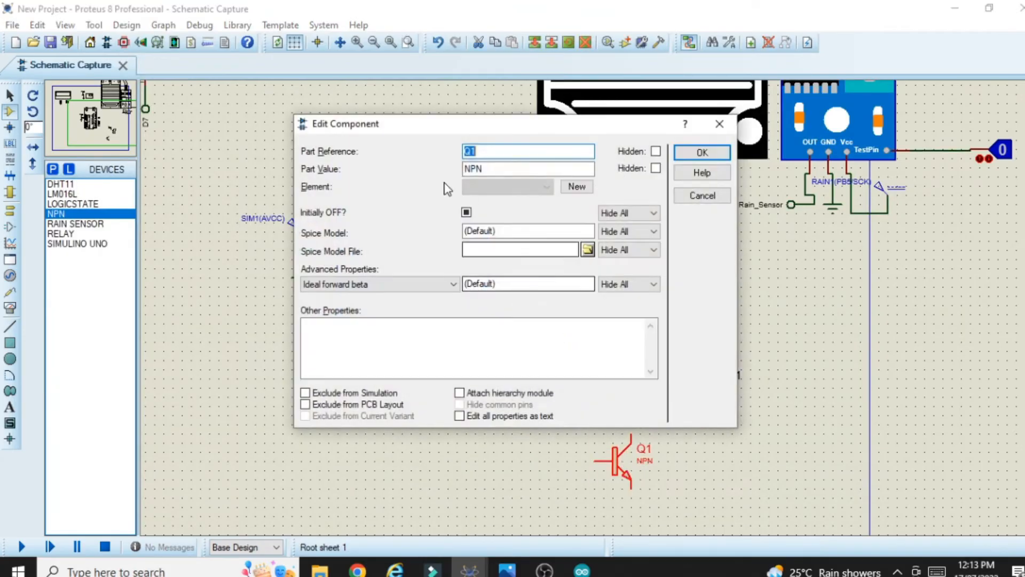
left_click(720, 124)
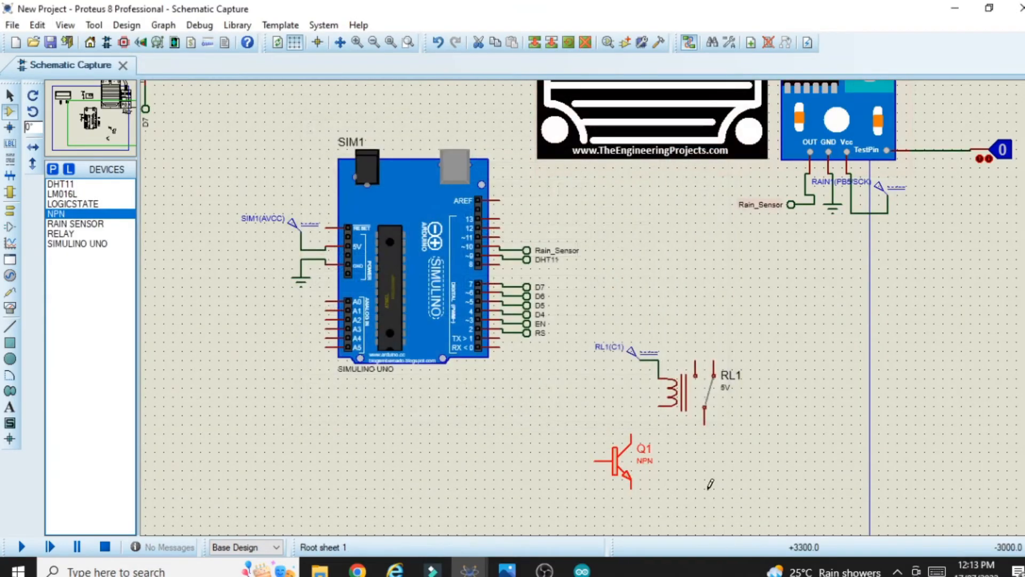
left_click(632, 433)
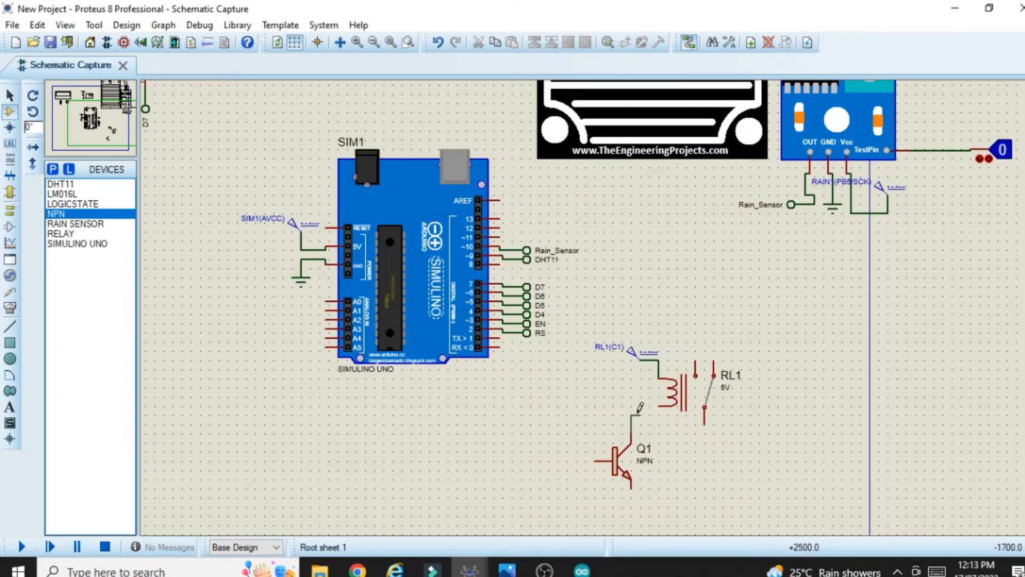
left_click(660, 406)
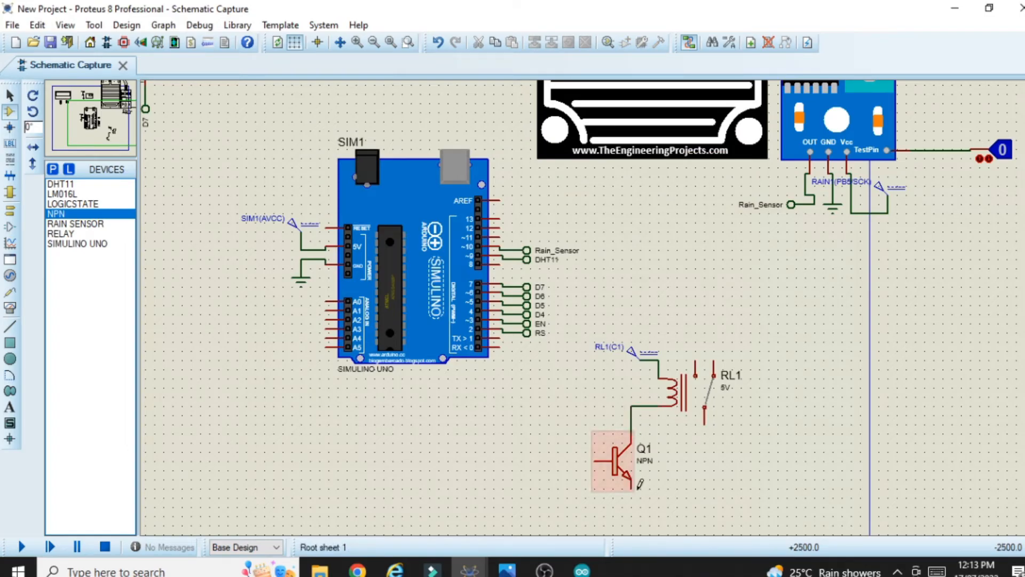
- Place a ground terminal below the NPN transistor and wire it to the emitter
left_click(10, 211)
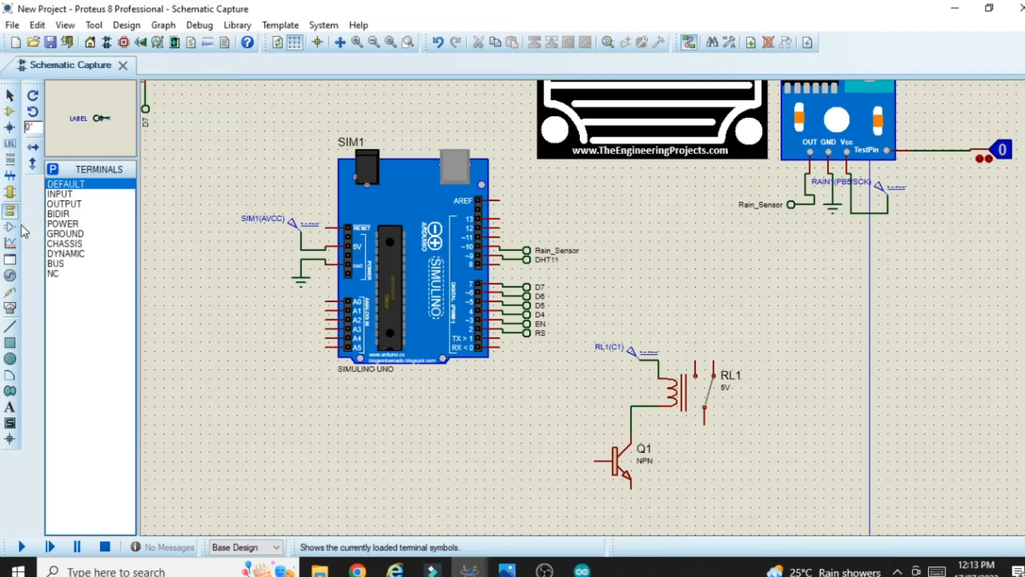
left_click(65, 234)
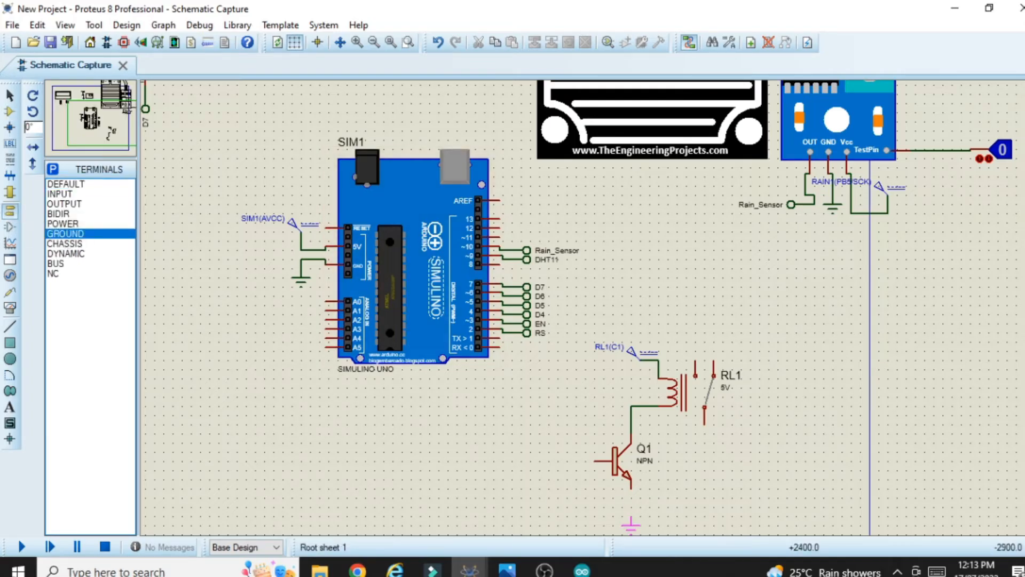
left_click(631, 510)
left_click(631, 503)
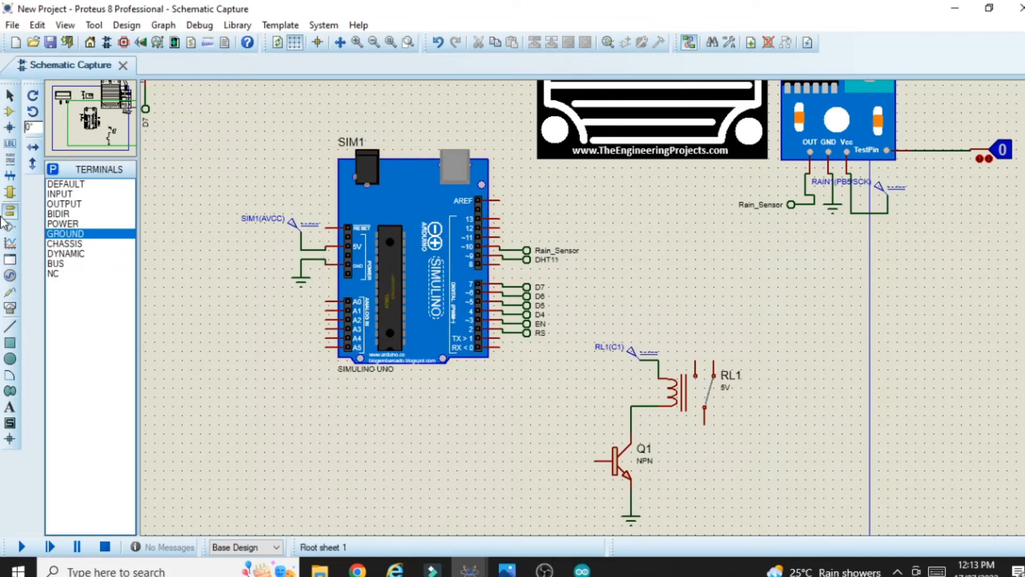
- Place a default terminal beside the transistor, wire it to the base and label it Relay
left_click(66, 184)
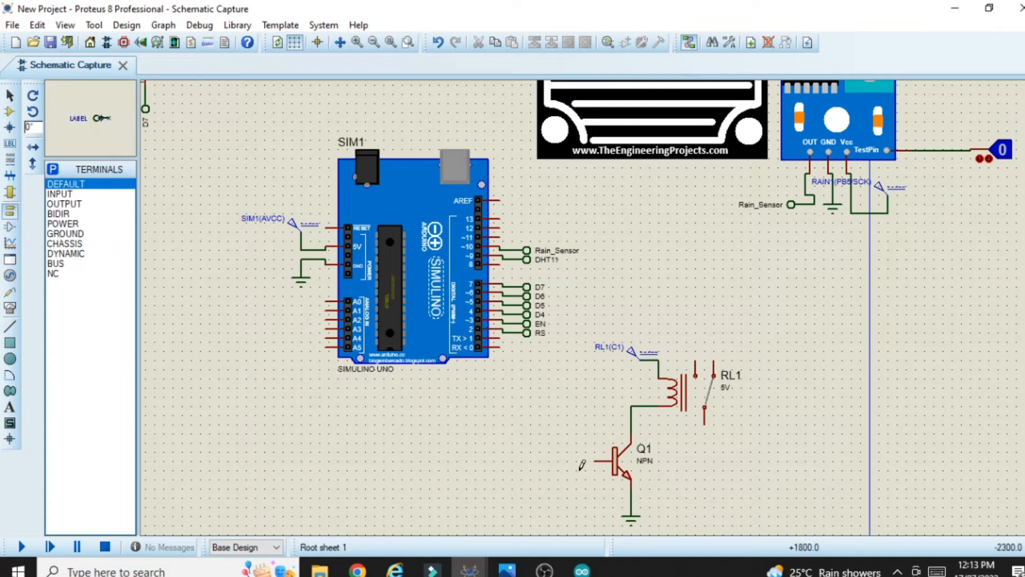
left_click(562, 461)
left_click(568, 460)
left_click(595, 460)
double_click(552, 463)
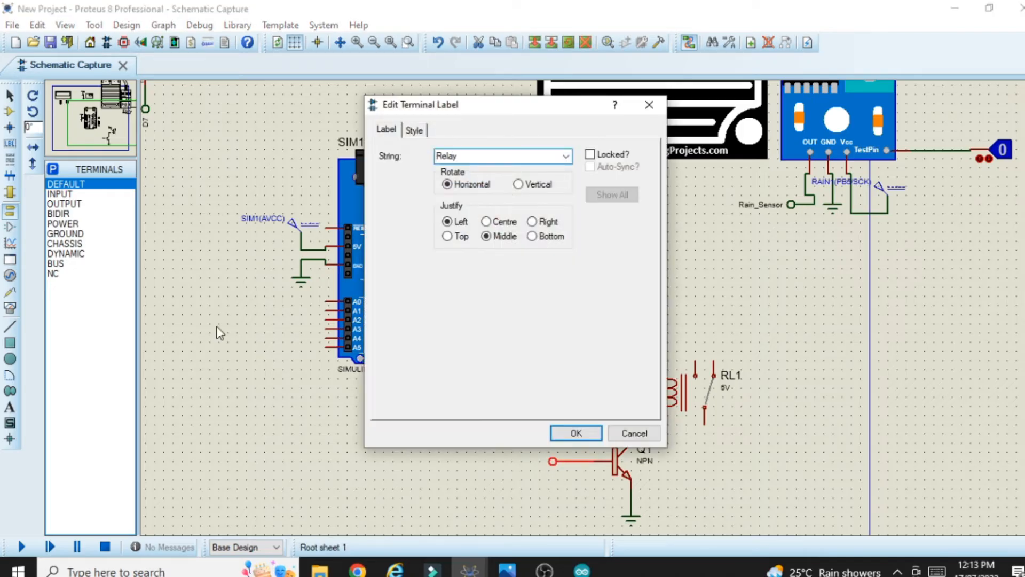
left_click(578, 435)
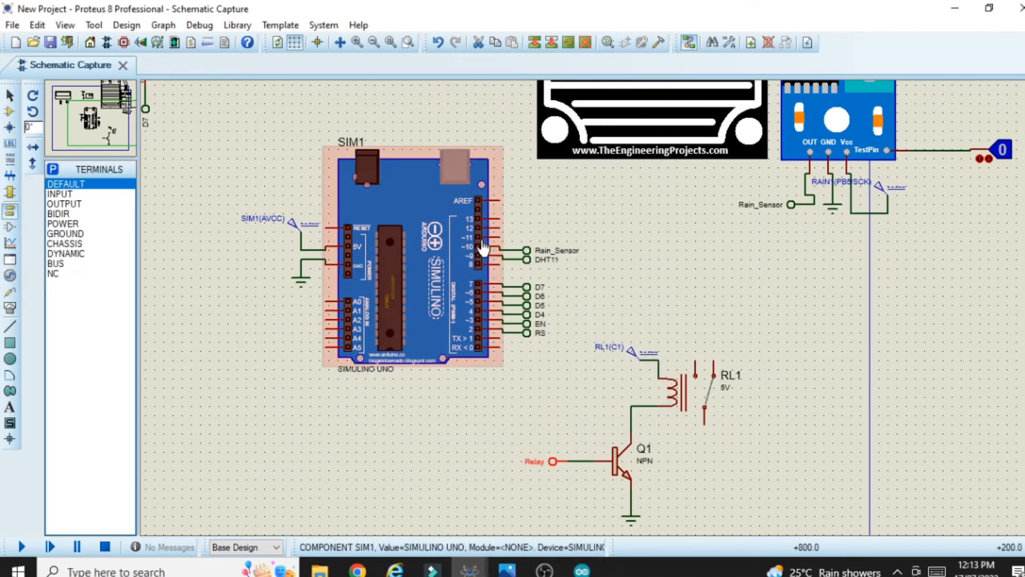
- Switch to the Arduino IDE to check the relay's pin assignment in the sketch, and return to the schematic
left_click(582, 571)
left_click(86, 202)
double_click(100, 154)
left_click(153, 159)
left_click(966, 7)
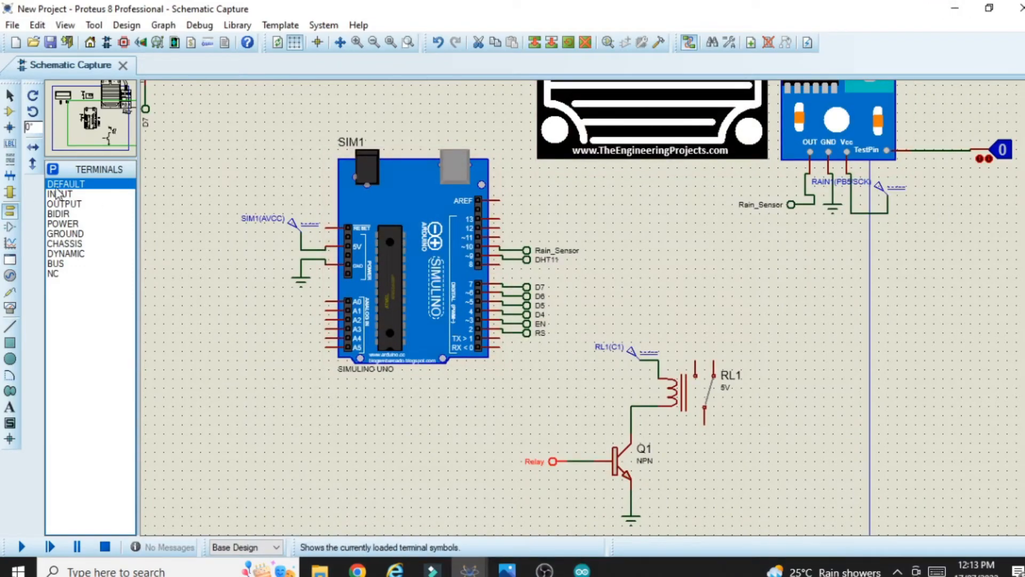
- Place a default terminal beside Arduino pin 8, rotate it 180 degrees and wire it to that pin
left_click(519, 278)
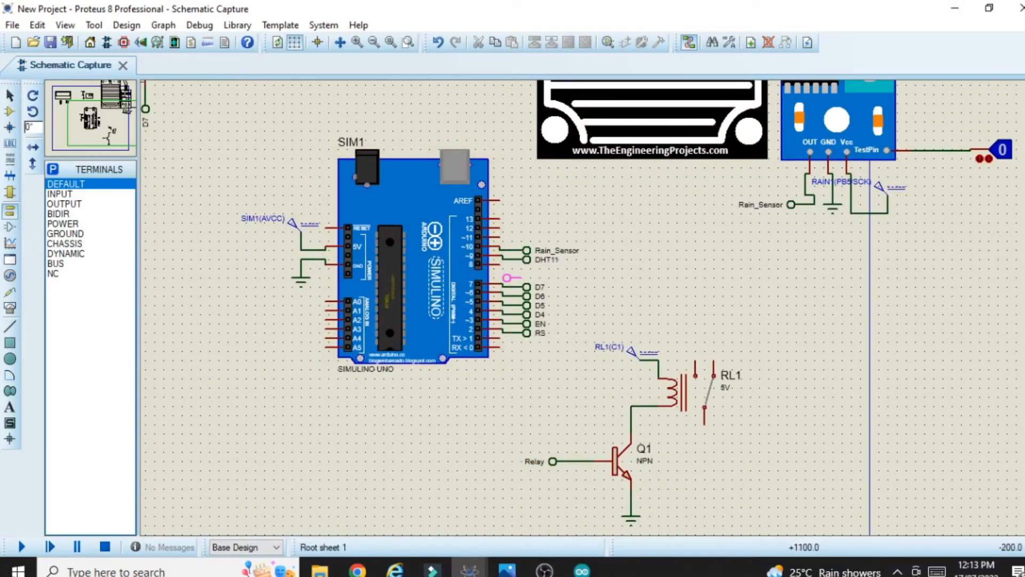
left_click(516, 269)
right_click(532, 265)
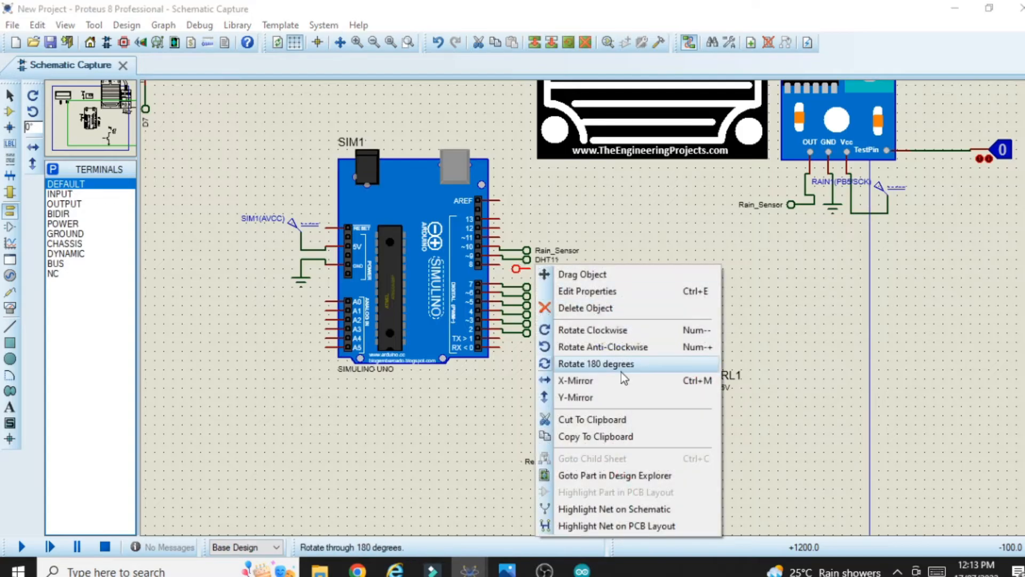
left_click(594, 362)
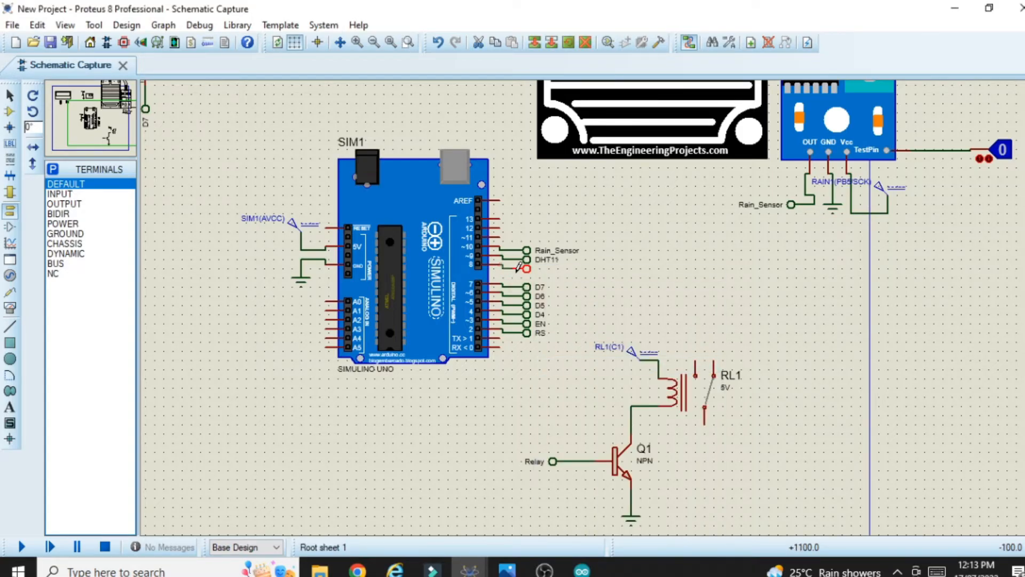
- Label the terminal on Arduino pin 8 as Relay
double_click(552, 460)
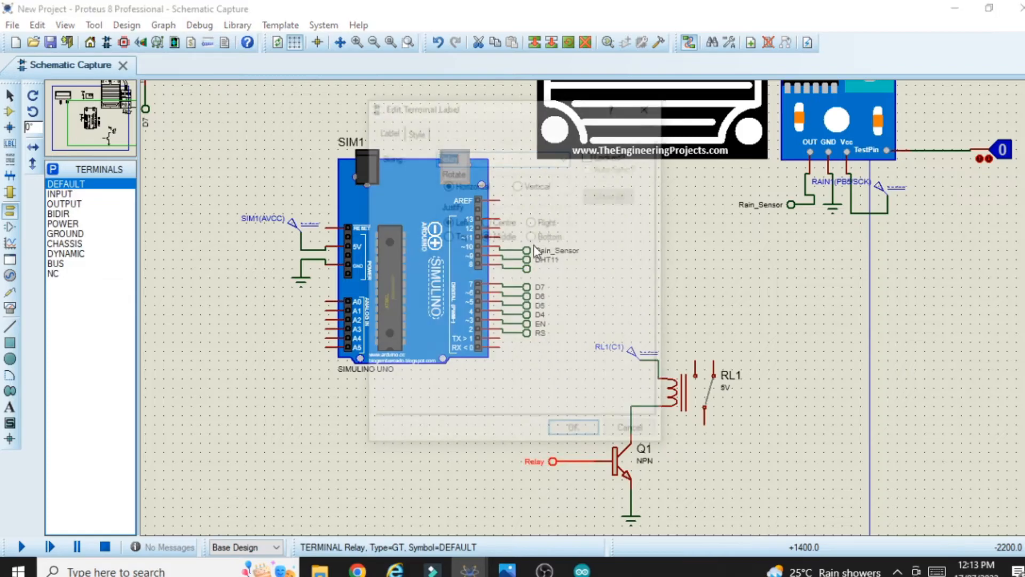
left_click(648, 104)
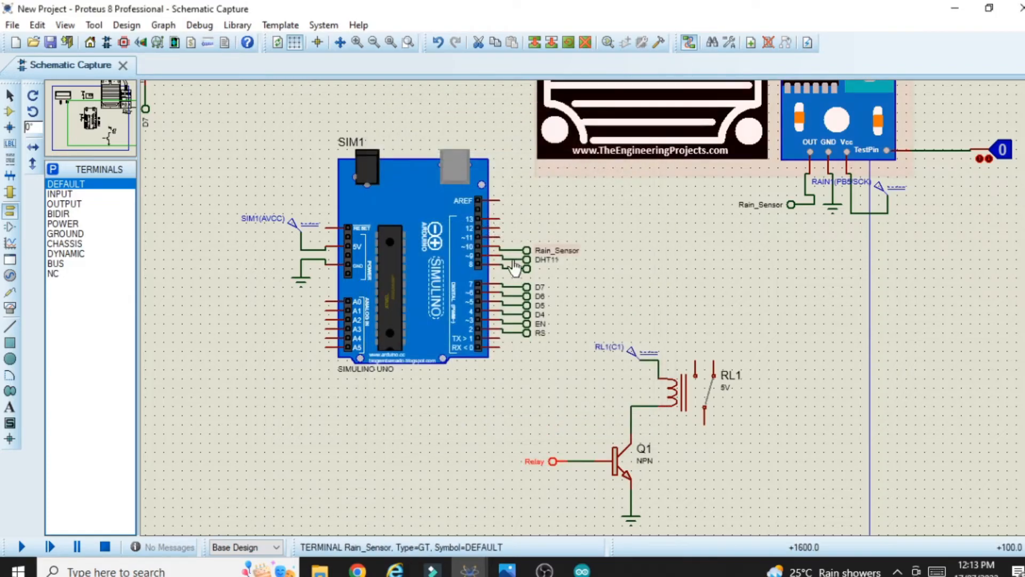
double_click(527, 270)
type("Relay")
left_click(561, 438)
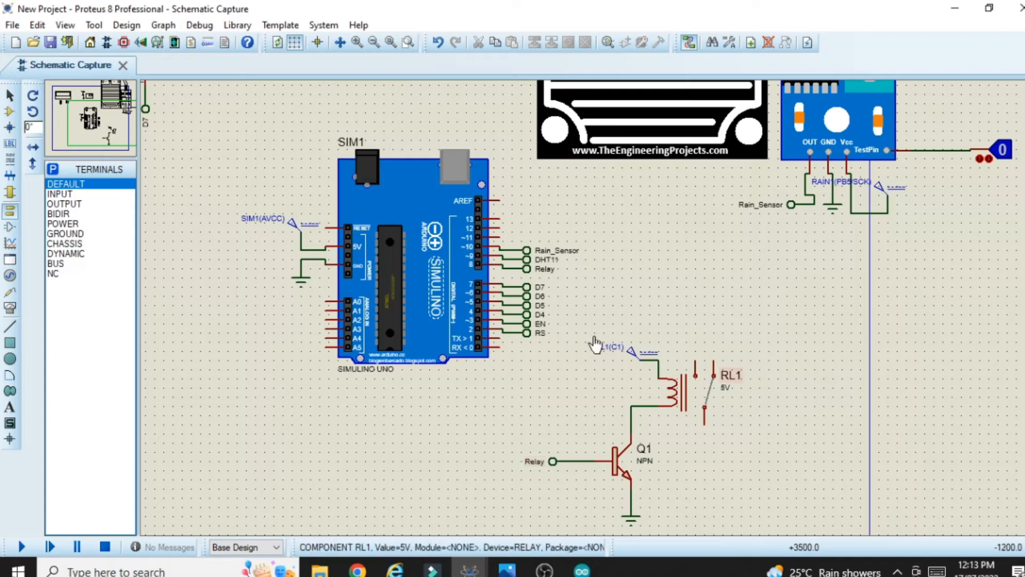
- Add the simple DC MOTOR model from the MOTORS library beside the relay and wire its upper pin to the relay's left contact
left_click(9, 111)
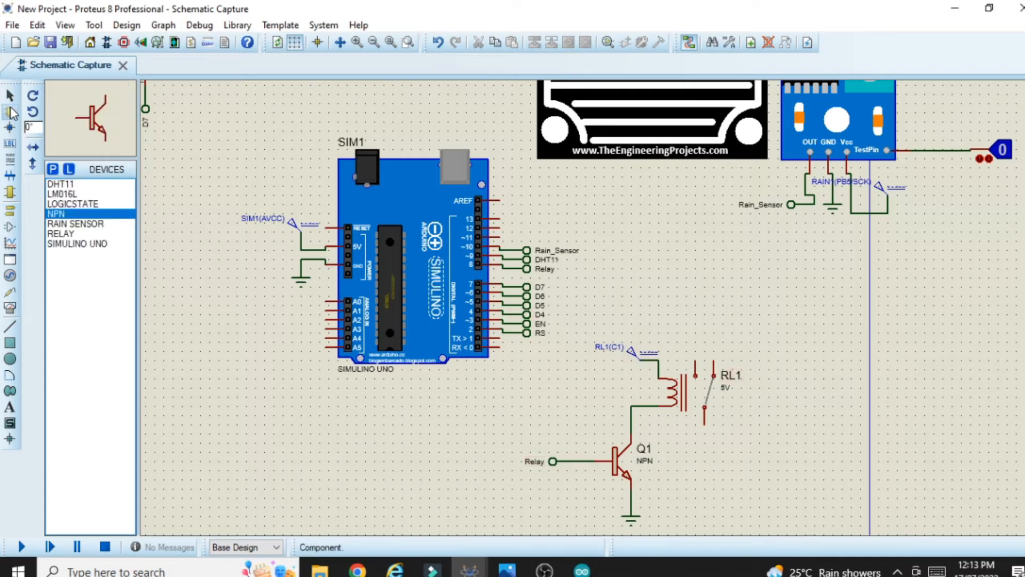
left_click(53, 169)
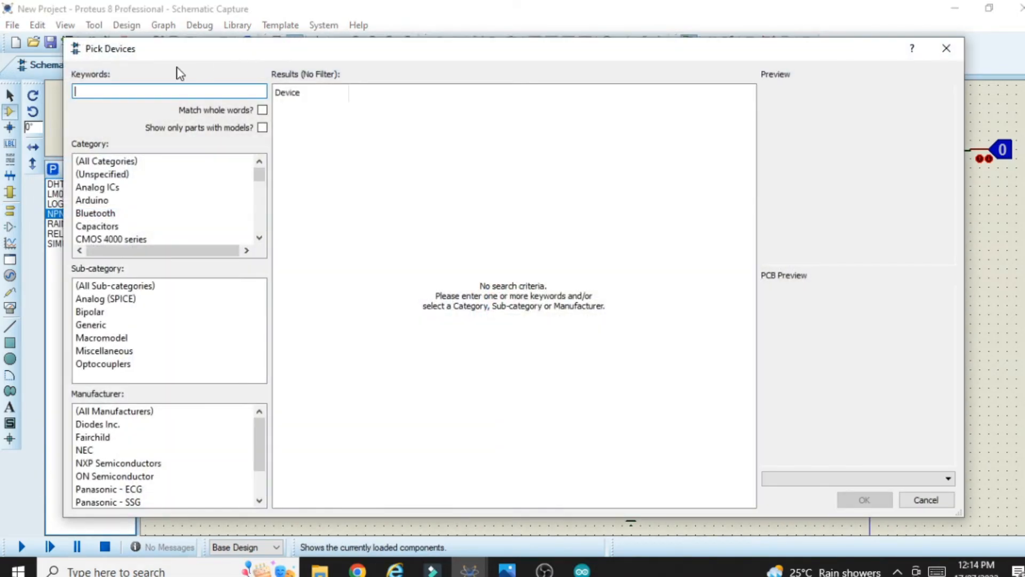
type("dc mtor")
key("BackSpace")
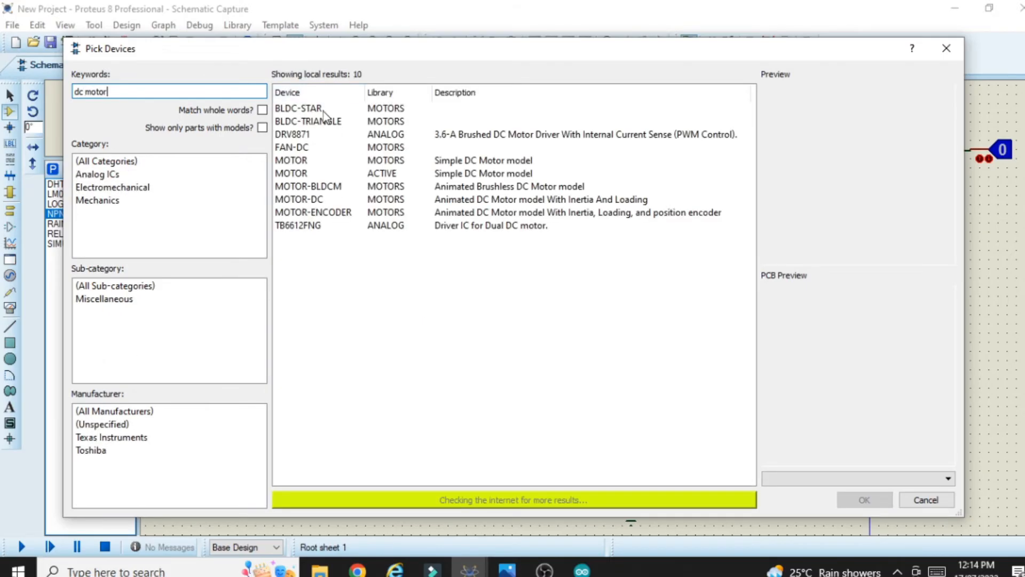
left_click(309, 162)
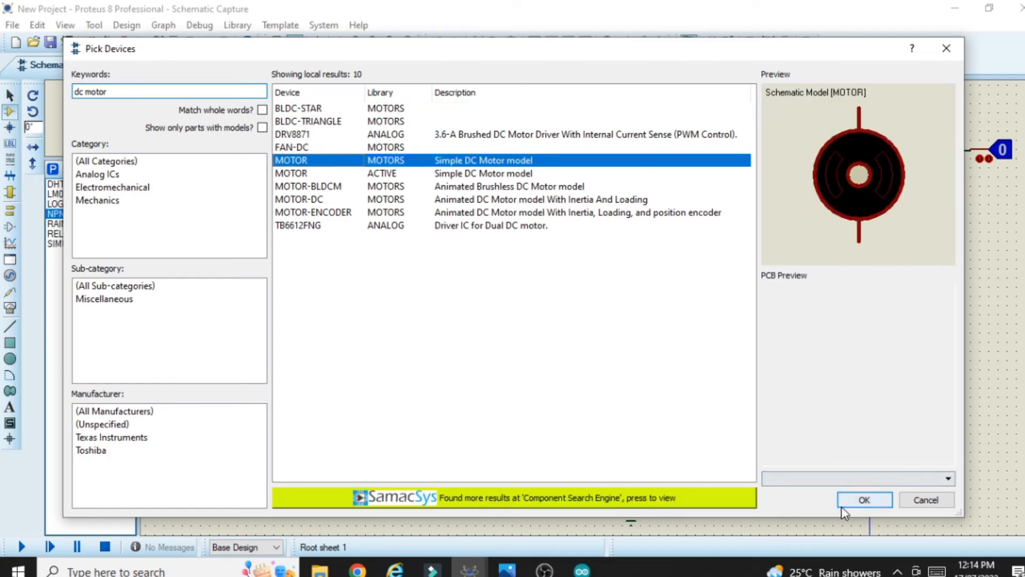
left_click(863, 500)
left_click(778, 398)
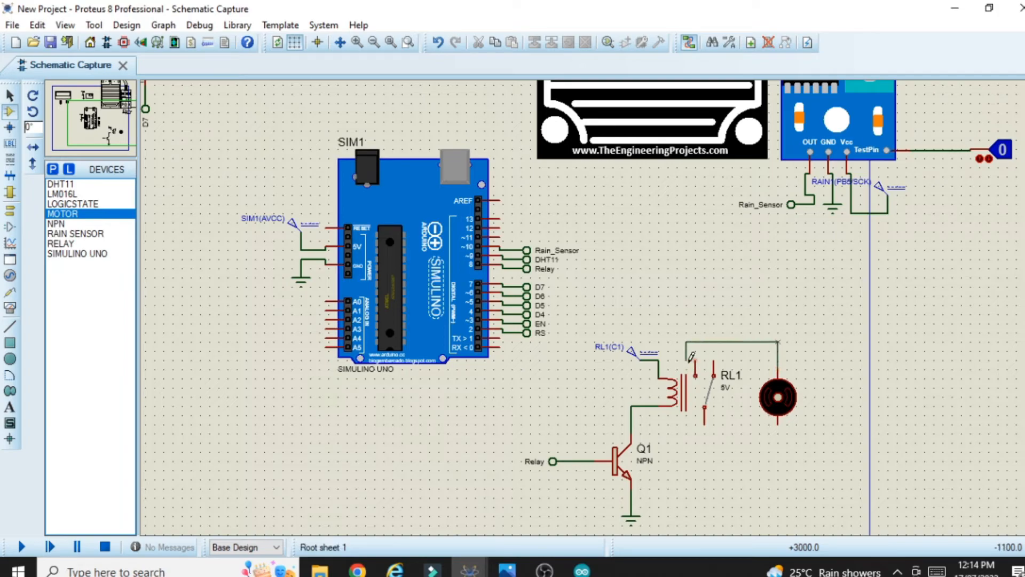
left_click(694, 363)
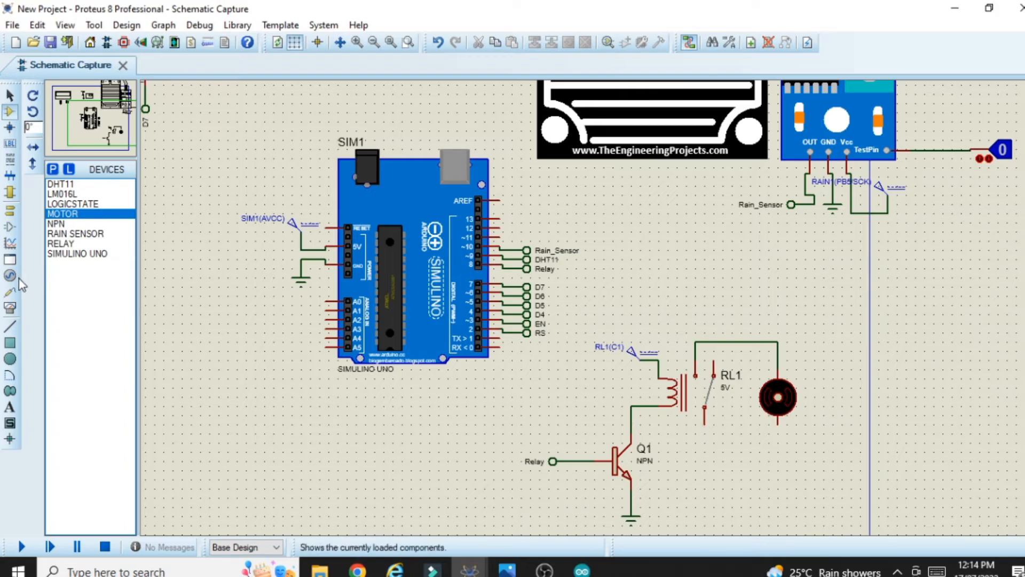
- Place a ground terminal below the relay's switch and wire it to the common pin
left_click(9, 210)
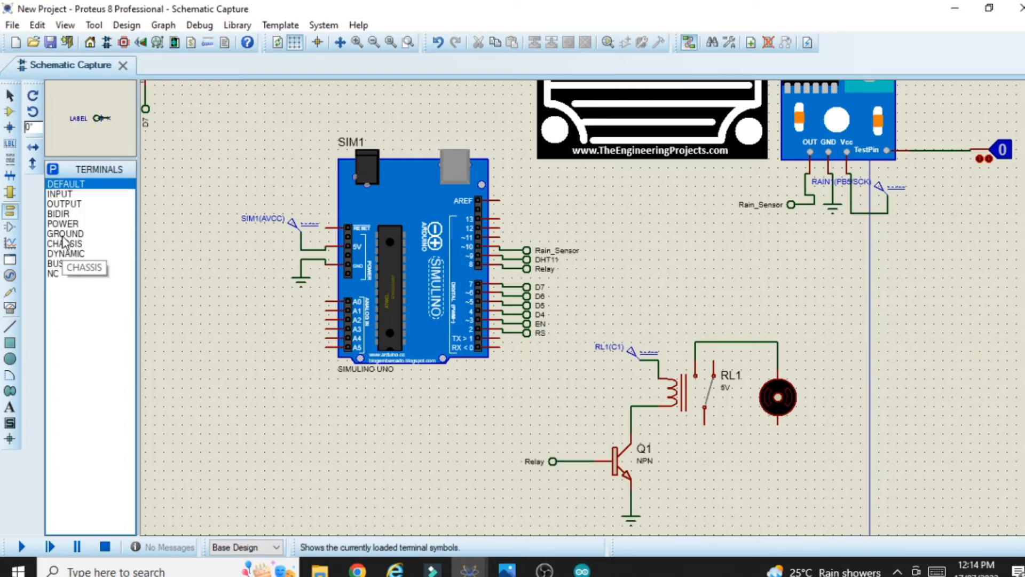
left_click(63, 236)
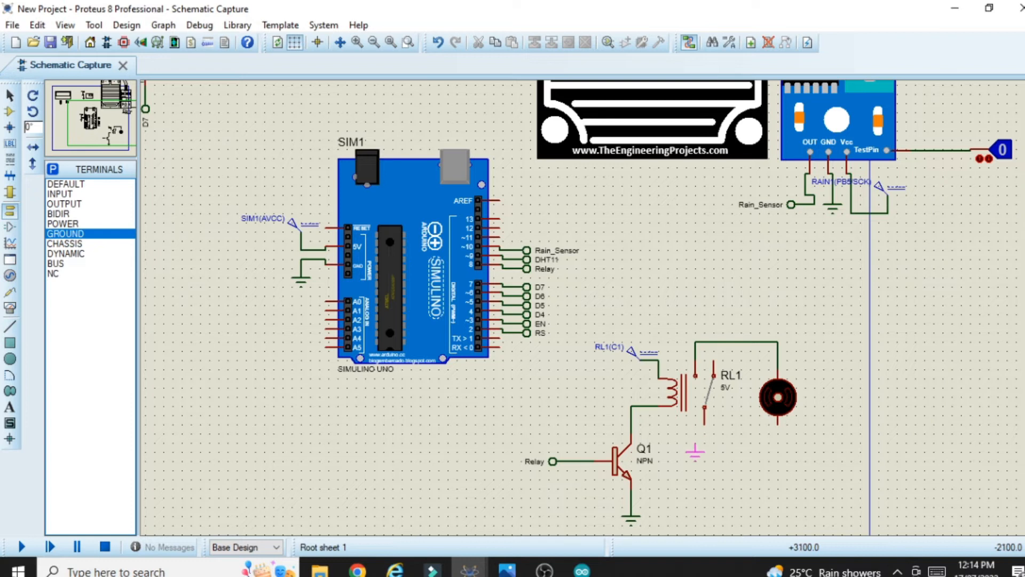
left_click(703, 446)
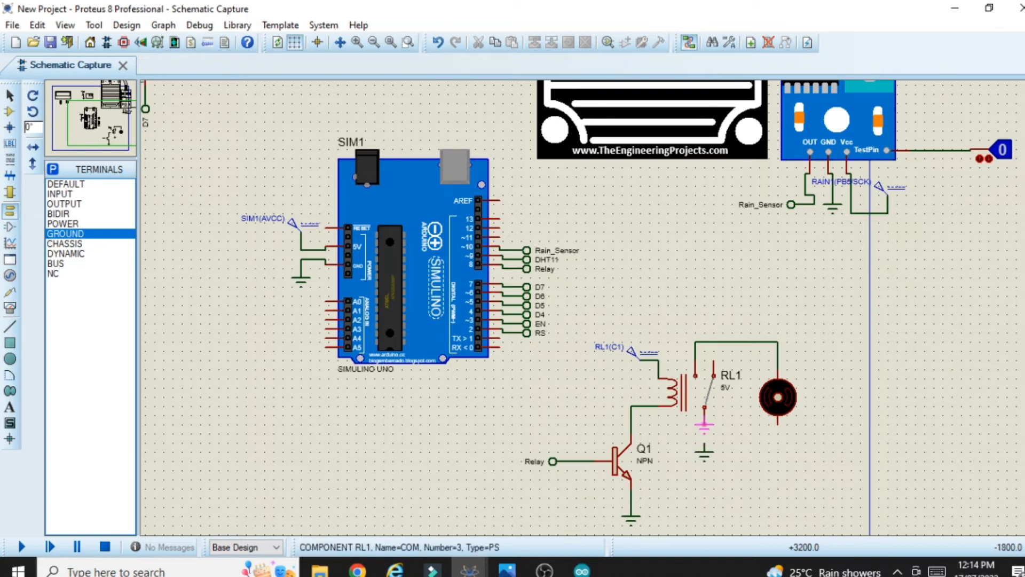
left_click(705, 422)
left_click(703, 446)
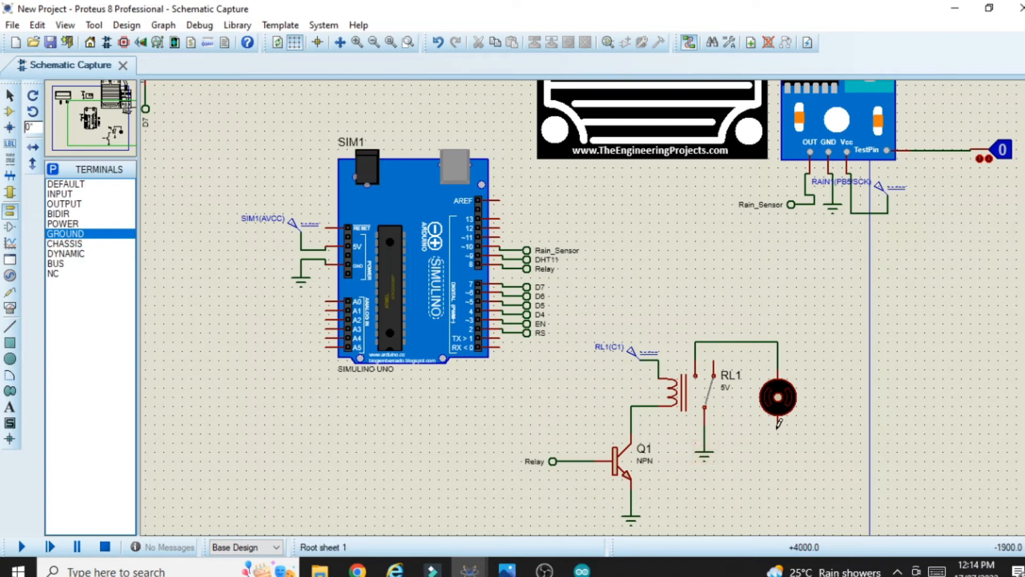
- Place a DC generator wired to the motor's lower pin and set its voltage to 12 volts
left_click(10, 275)
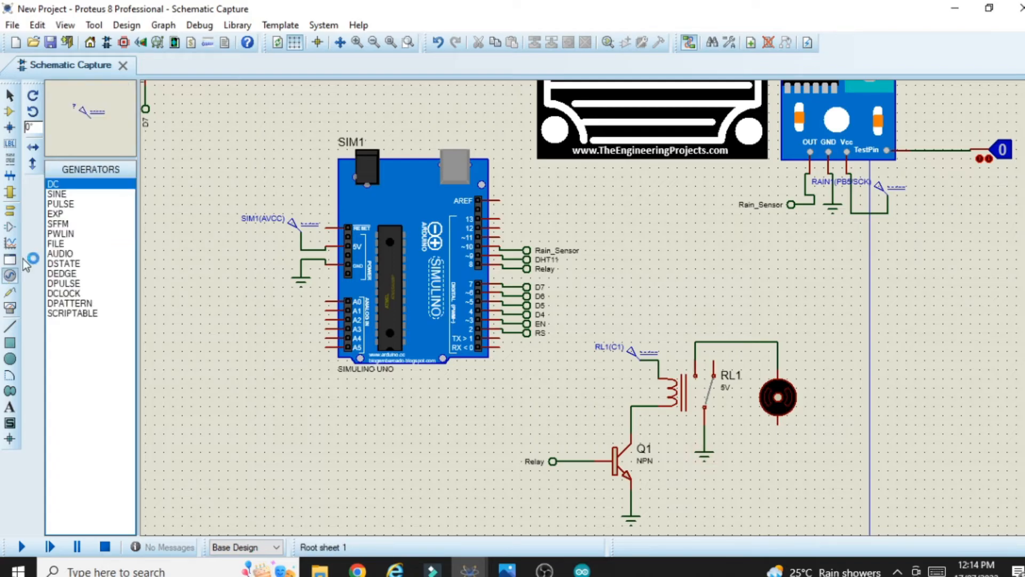
left_click(814, 409)
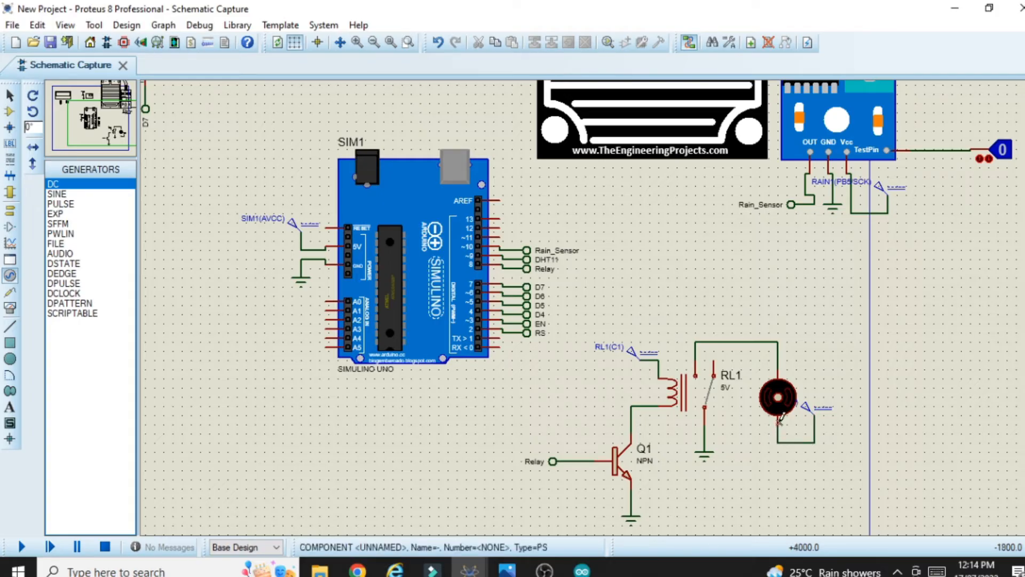
double_click(809, 408)
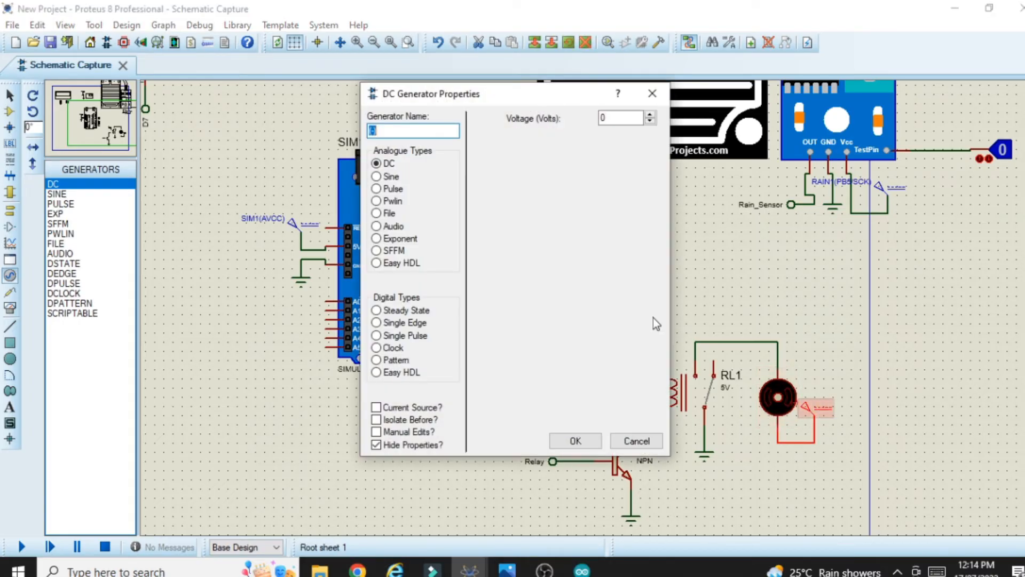
double_click(620, 124)
type("12")
left_click(576, 441)
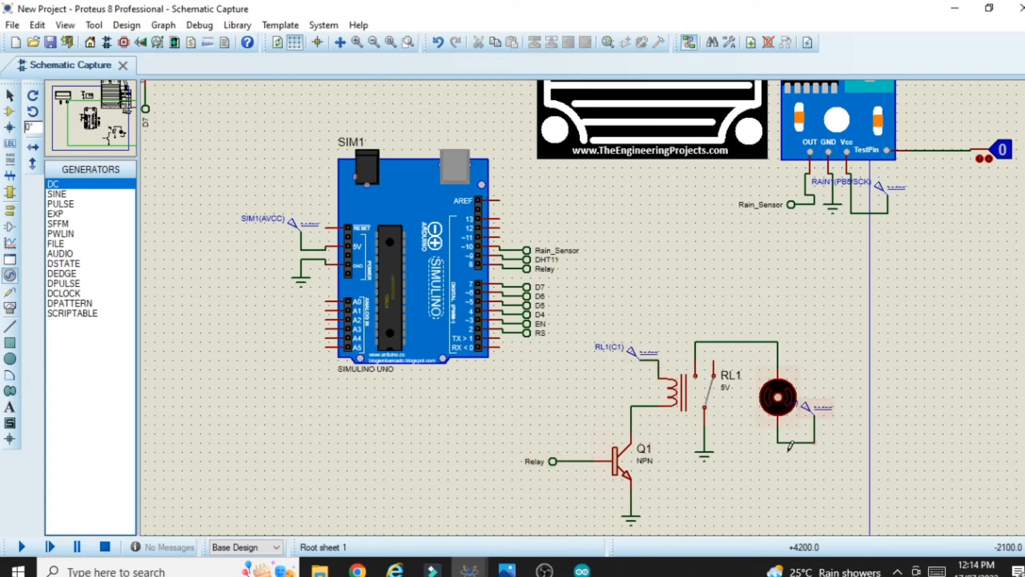
- Find the SOIL MOISTURE sensor with the keyword "moisture" and place it in the empty area left of the Arduino
left_click_drag(220, 431, 155, 423)
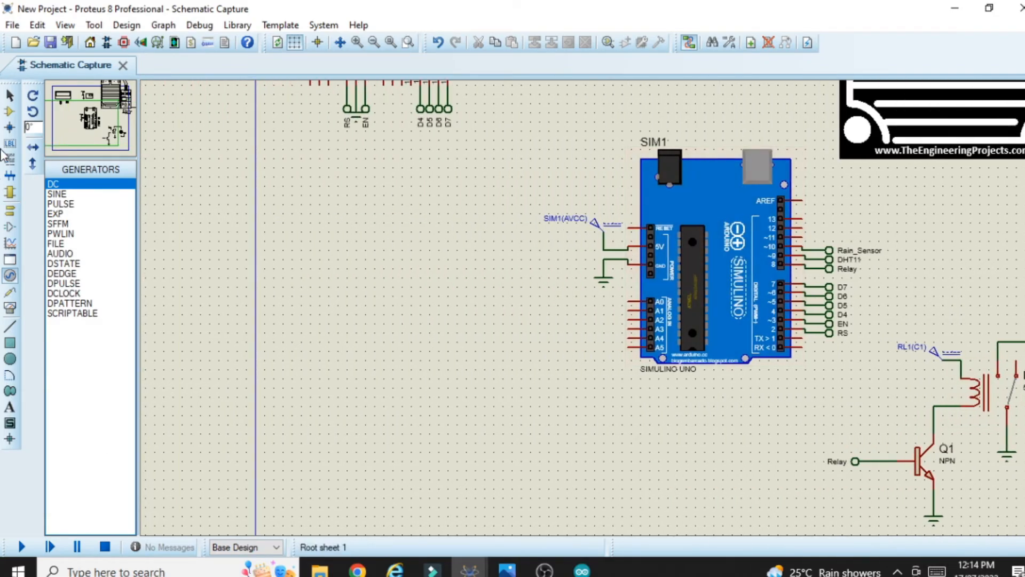
left_click(9, 111)
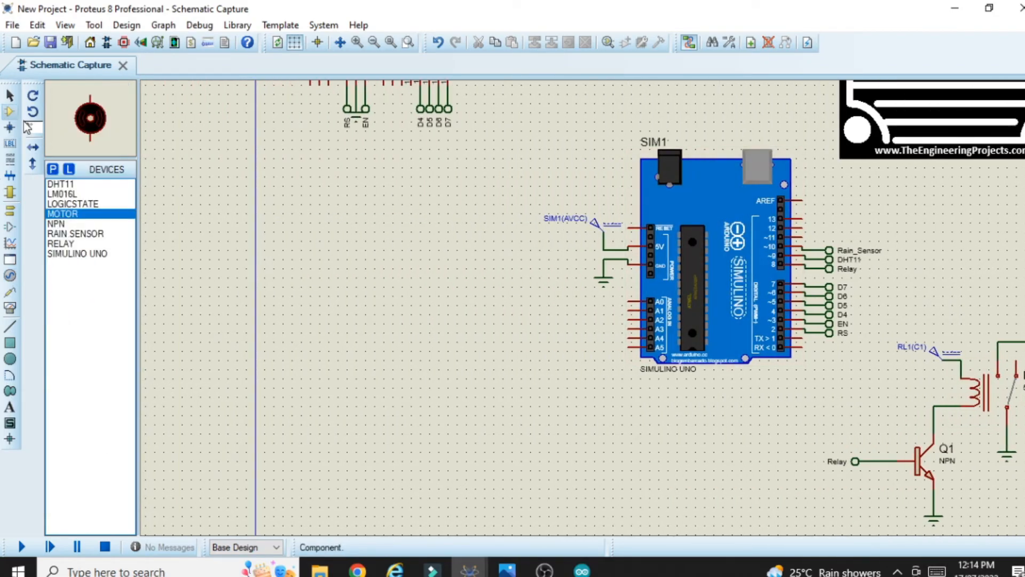
left_click(52, 168)
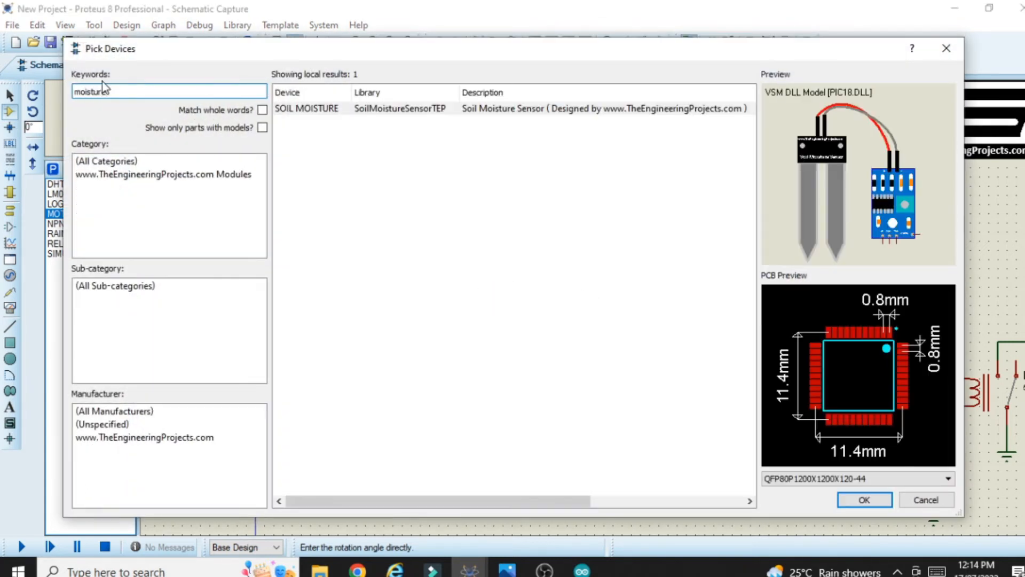
left_click(458, 112)
left_click(874, 501)
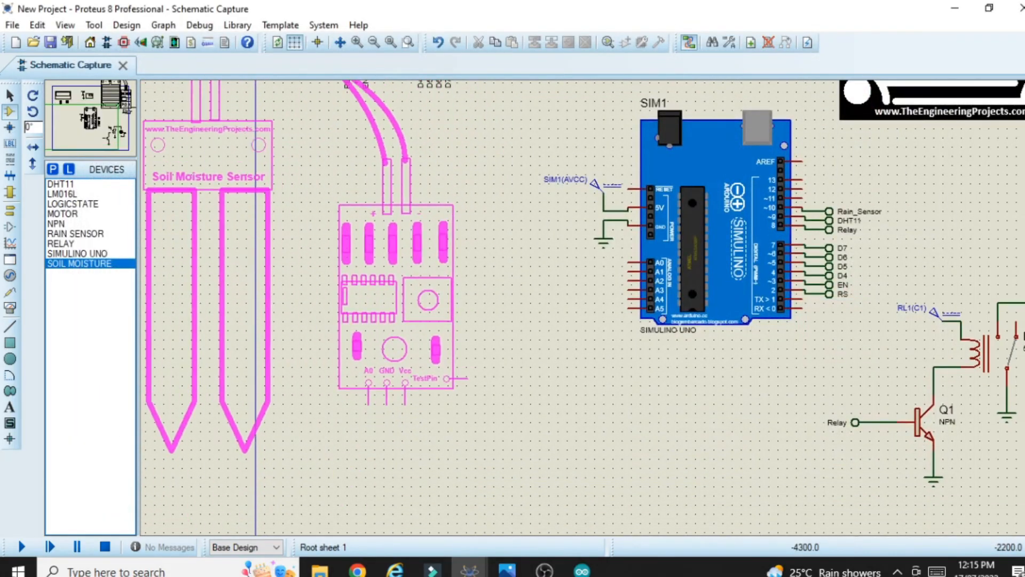
left_click(460, 457)
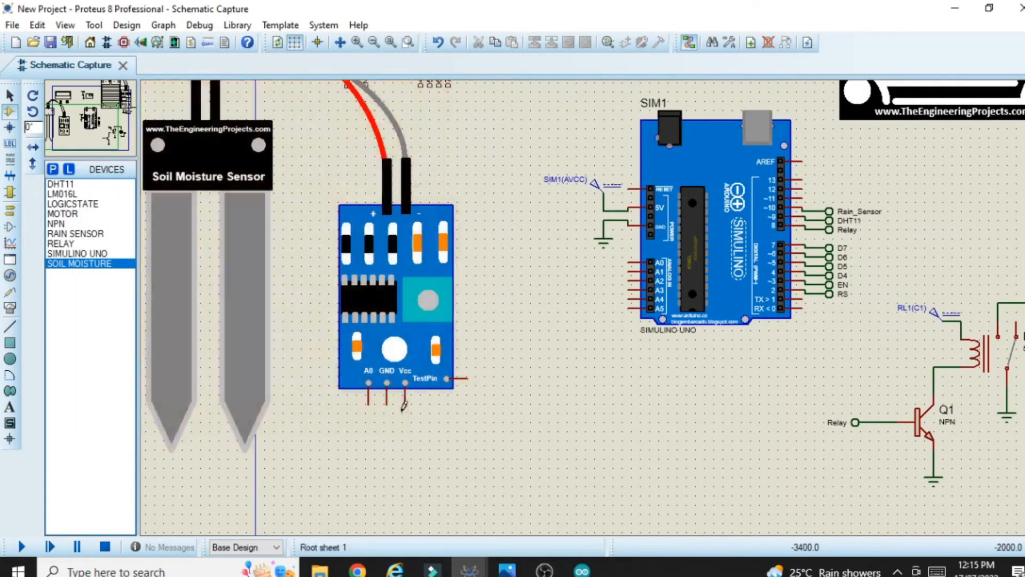
- Place a DC generator beside the soil moisture sensor, wired to its Vcc pin, and set the generator's voltage
left_click(10, 276)
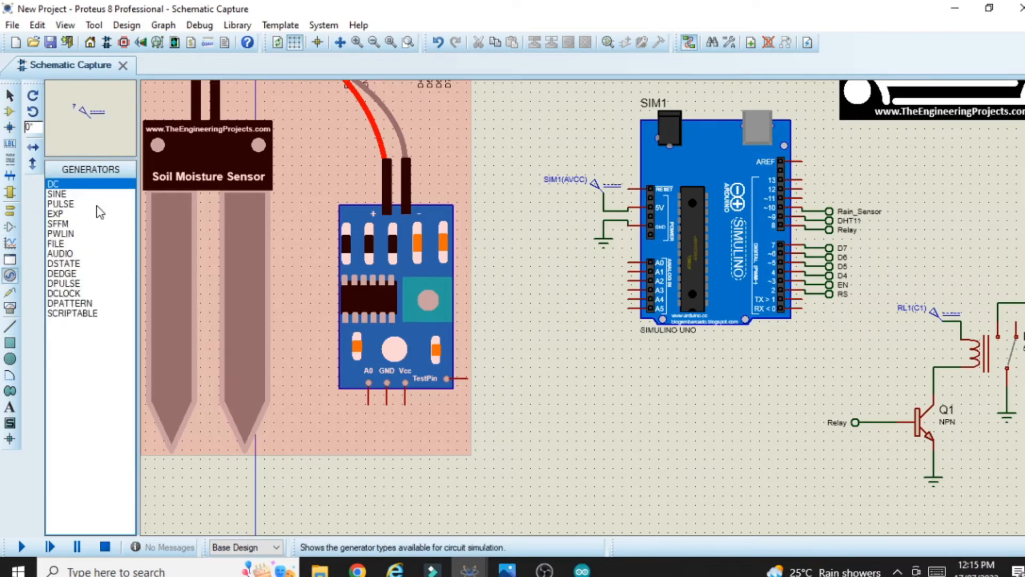
left_click(451, 415)
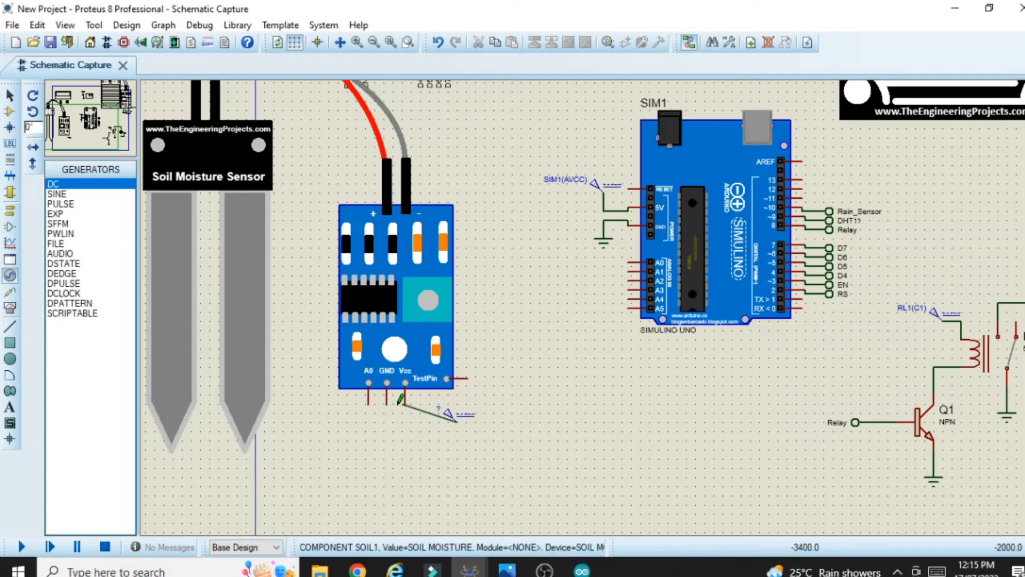
left_click(448, 415)
double_click(448, 415)
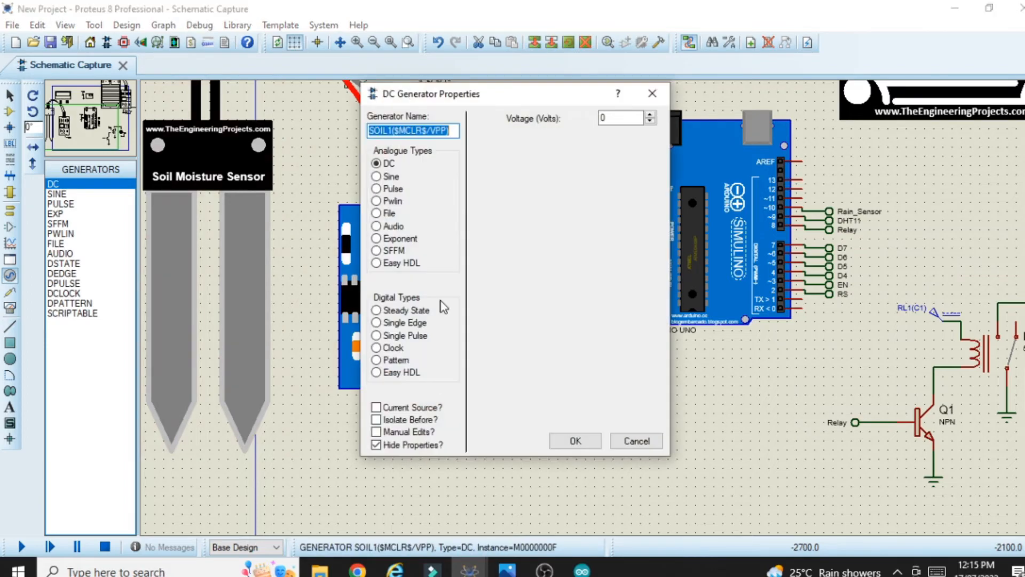
left_click(621, 116)
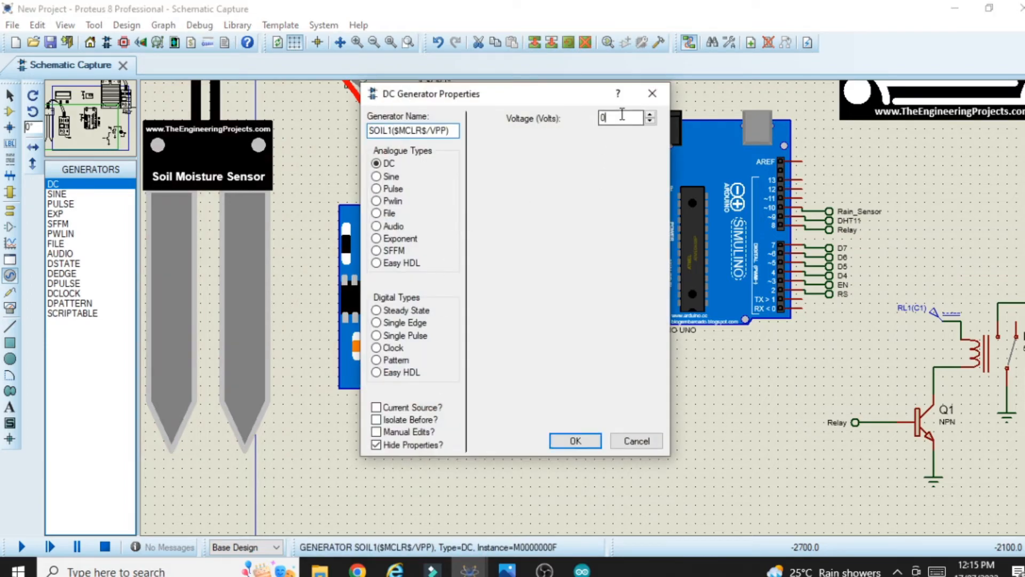
left_click(575, 441)
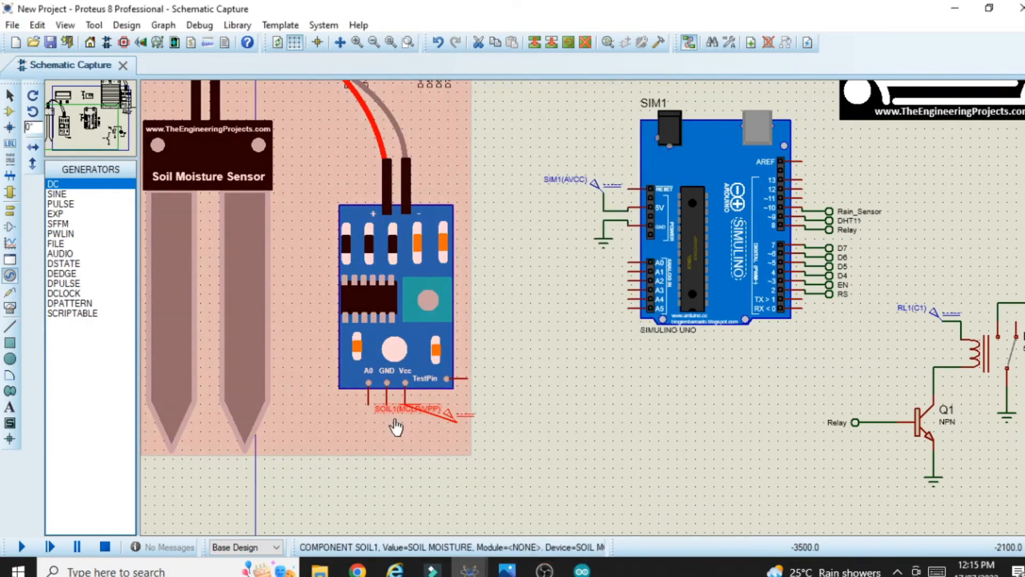
- Place a ground terminal below the soil moisture sensor and wire it to the sensor's GND pin
left_click(9, 209)
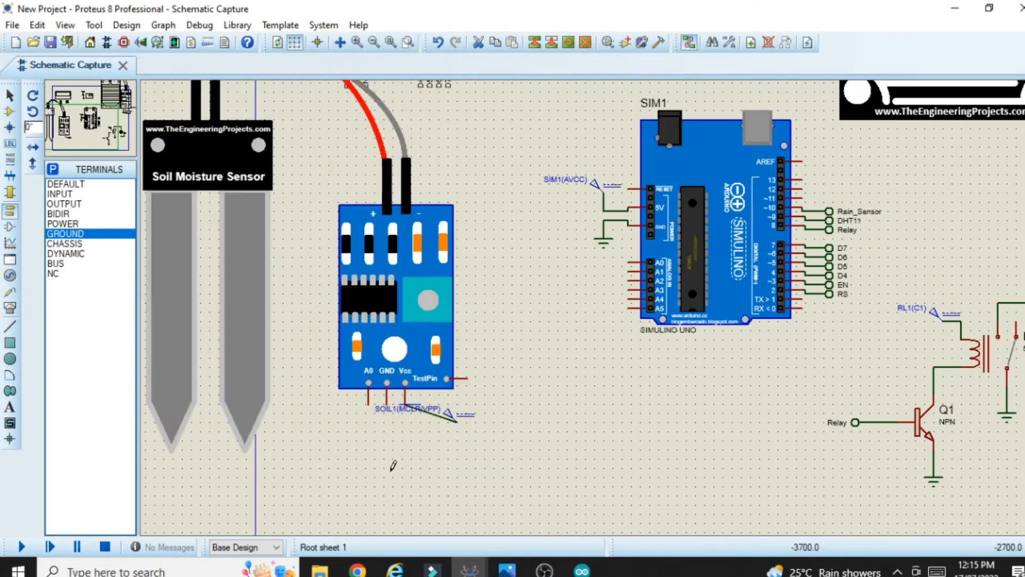
left_click(383, 448)
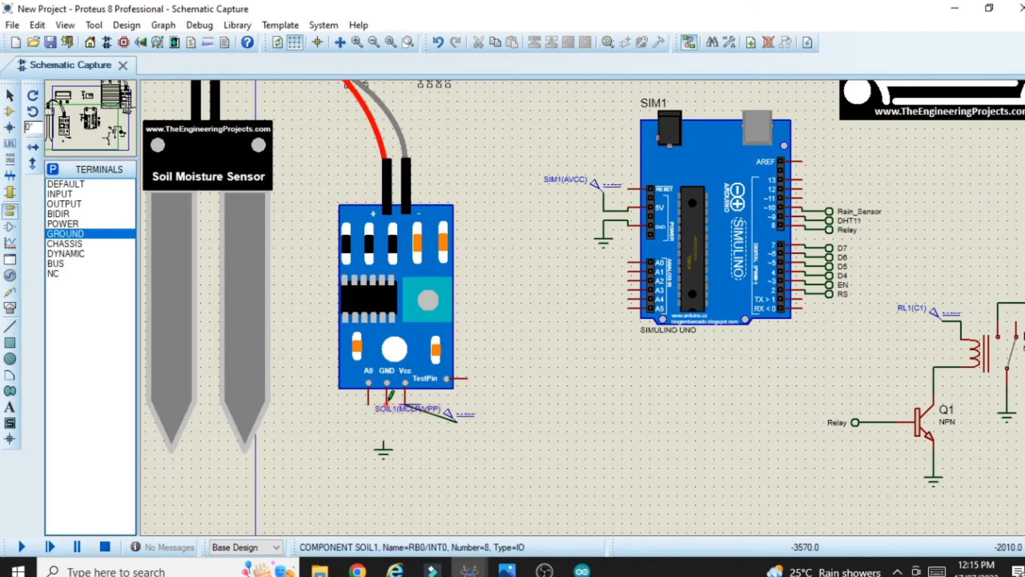
left_click(389, 394)
left_click(384, 448)
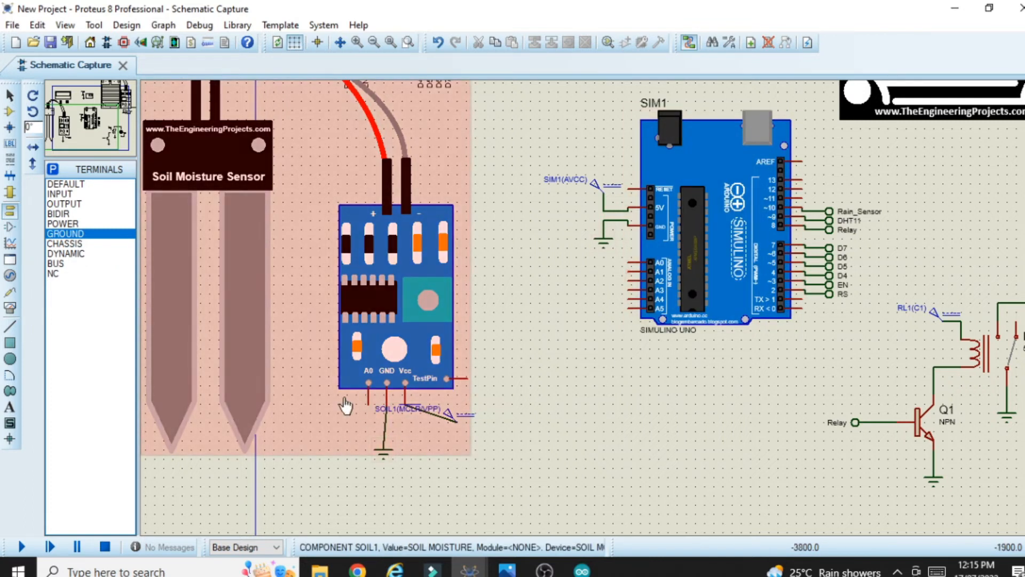
- Find the INDUCTOR primitive with the keyword "inductor", place it below the soil moisture sensor and wire its right end to the A0 pin
left_click(9, 111)
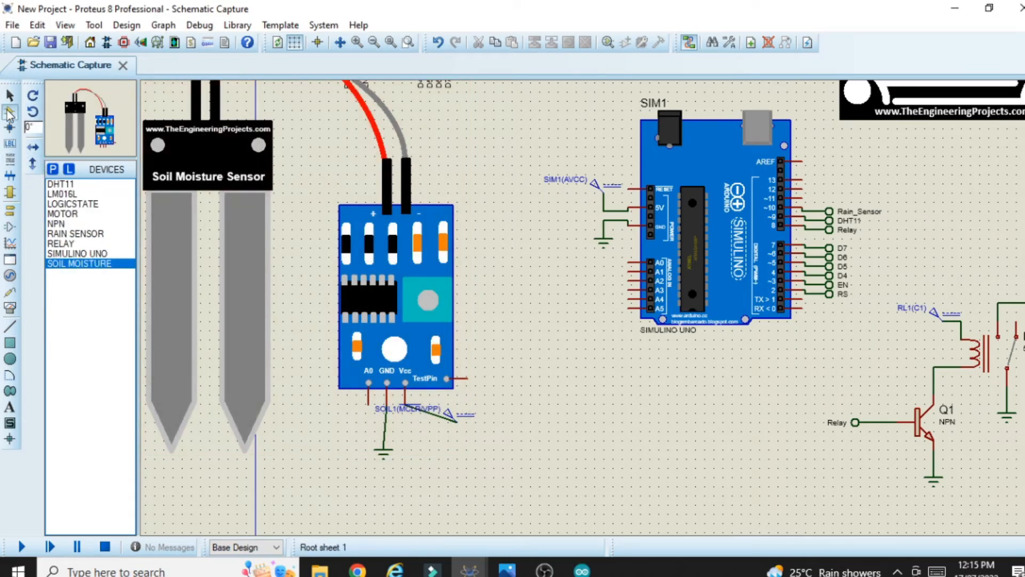
left_click(52, 170)
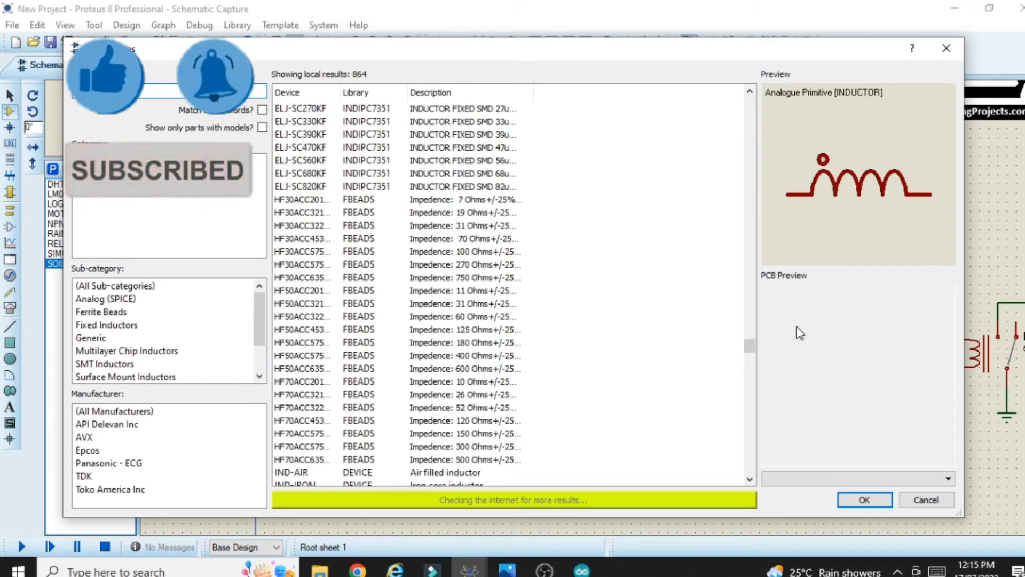
left_click(749, 482)
left_click(749, 482)
left_click(749, 482)
left_click(750, 483)
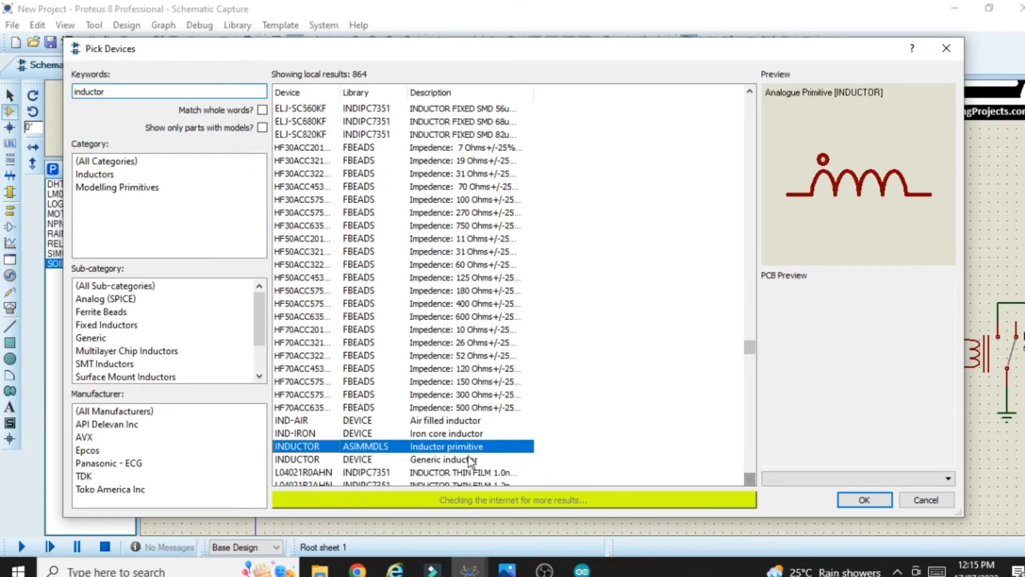
left_click(864, 499)
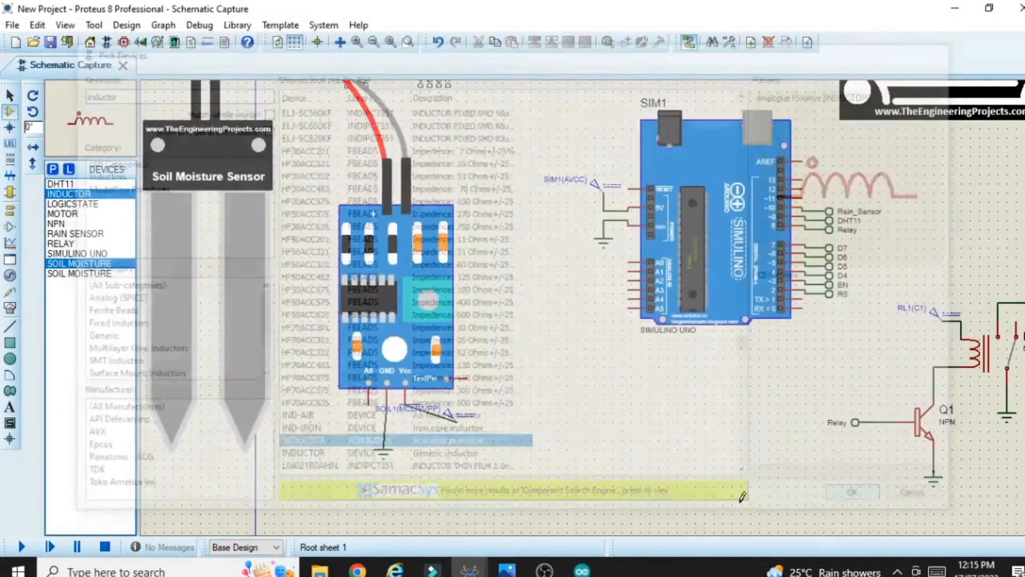
left_click(301, 481)
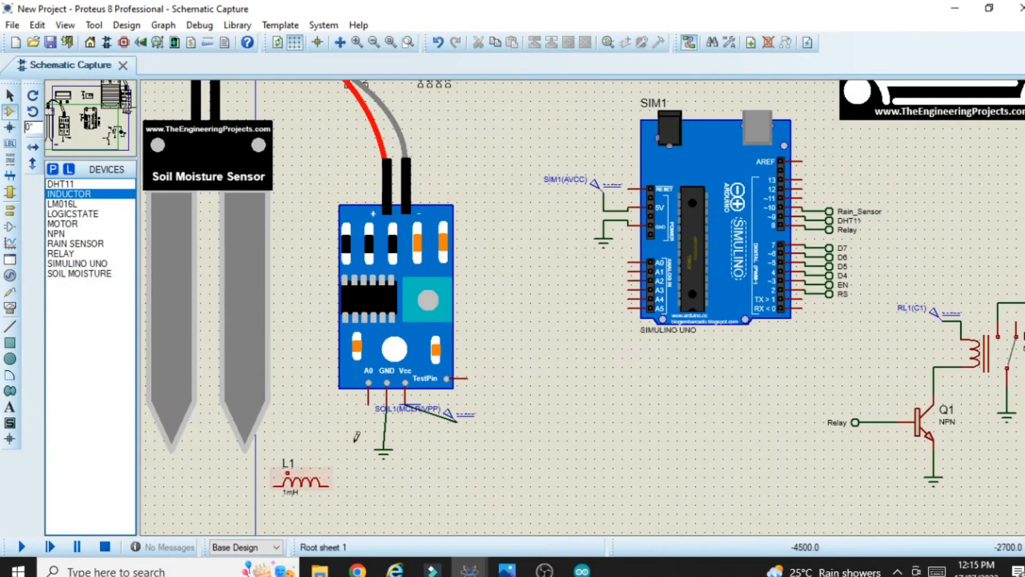
left_click(330, 486)
left_click(369, 401)
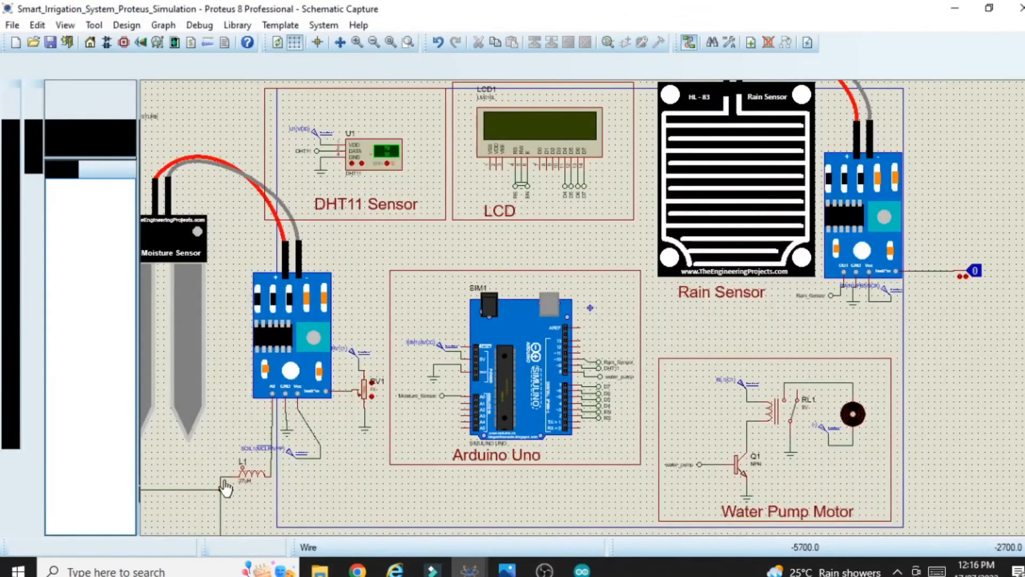
- Check the inductor's value in the Smart_Irrigation_System_Proteus_Simulation project and set the new inductor to 27uH
double_click(250, 474)
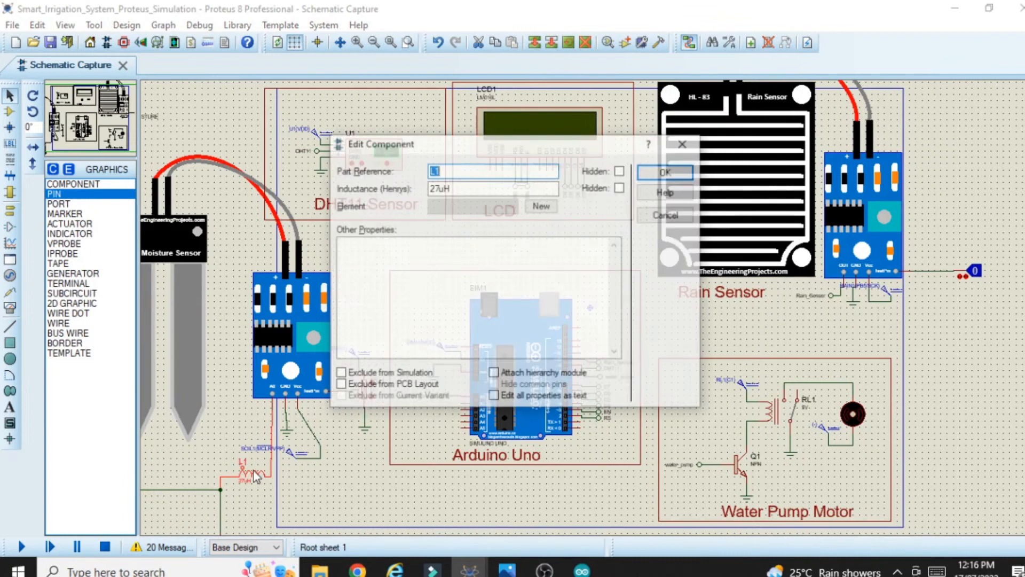
left_click(451, 187)
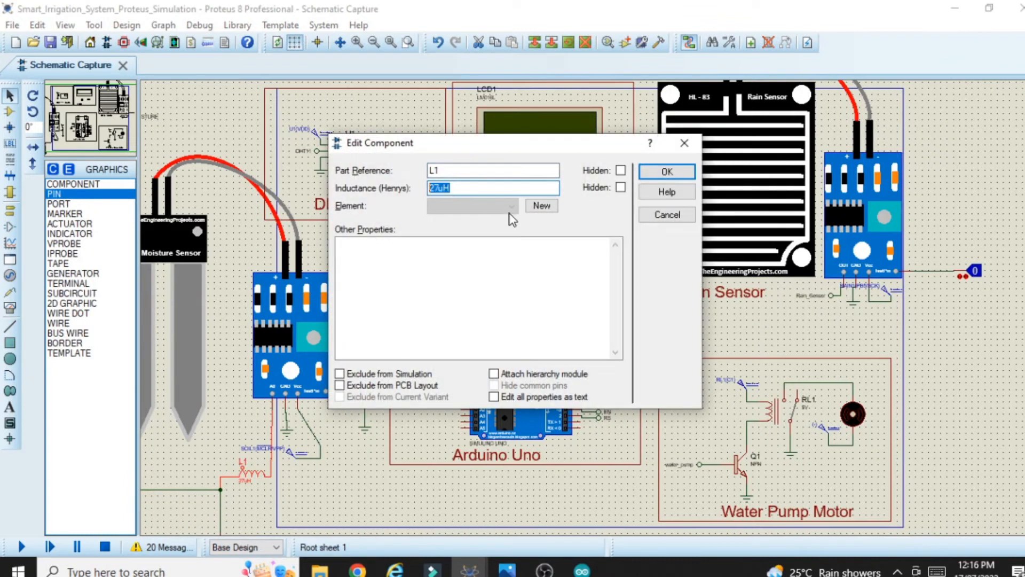
key("Escape")
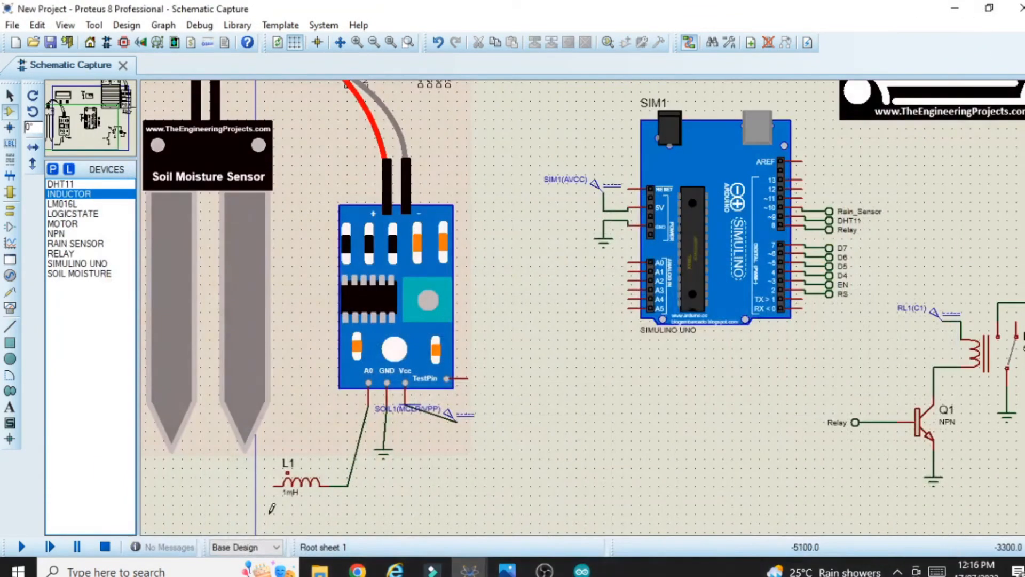
double_click(290, 491)
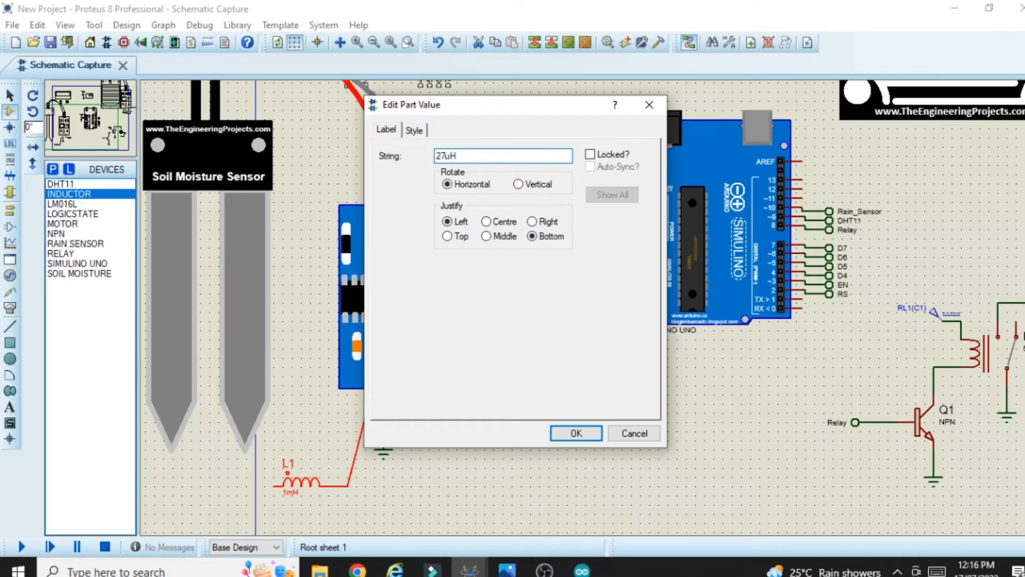
left_click(575, 433)
- Find the CAPACITOR primitive with the keyword "capacitor", place it below the inductor and wire its upper pin to the inductor's left end
scroll(293, 528, "down", 5)
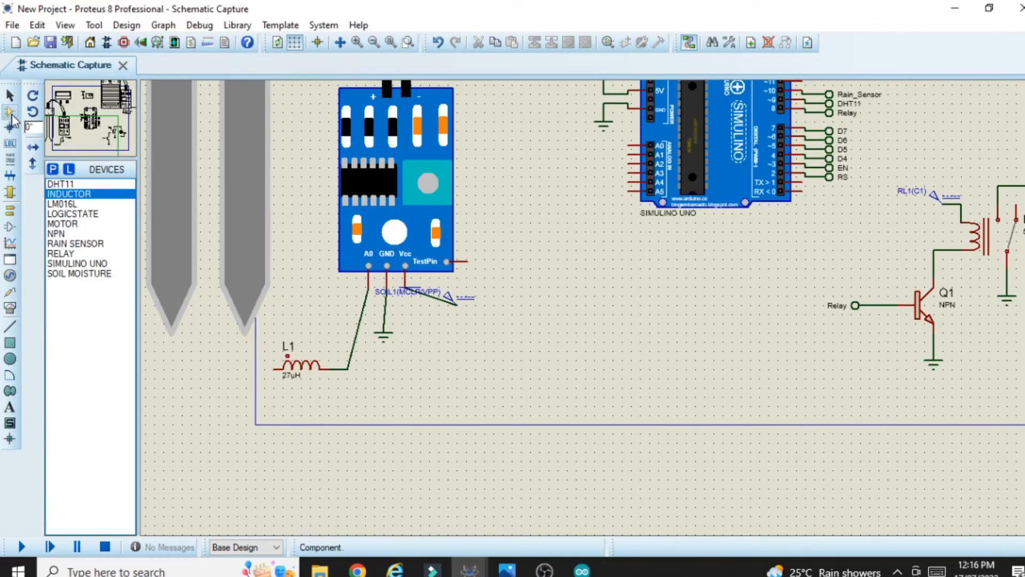
left_click(9, 112)
left_click(52, 169)
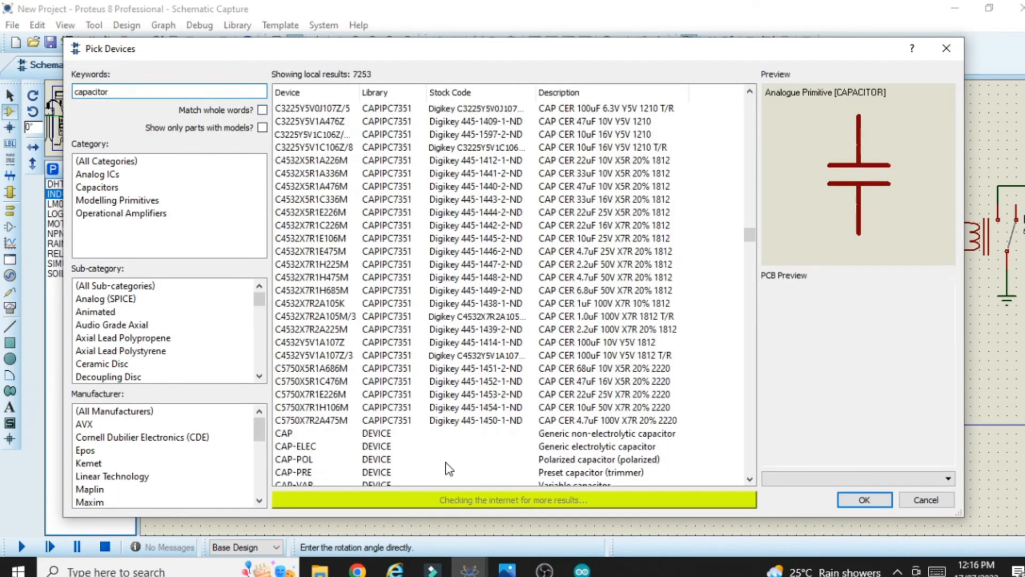
left_click(751, 475)
left_click(751, 475)
left_click(751, 475)
left_click(751, 475)
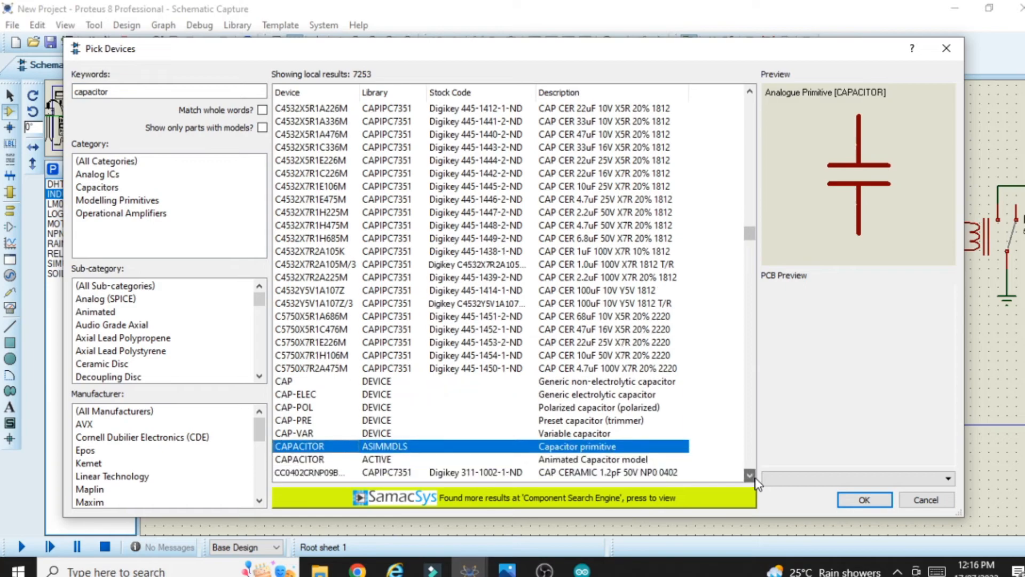
left_click(751, 475)
left_click(318, 420)
left_click(341, 433)
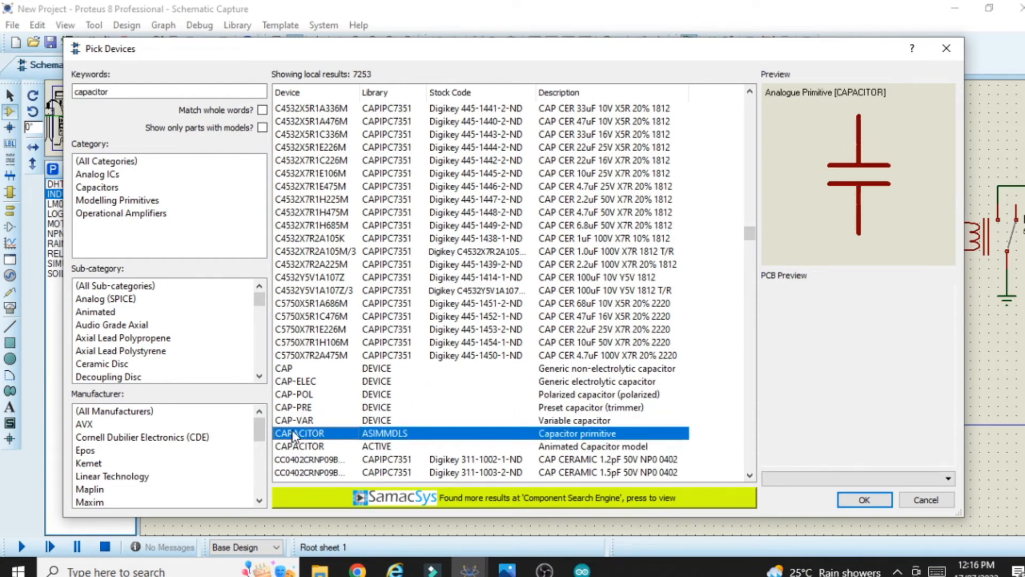
left_click(870, 506)
left_click(273, 460)
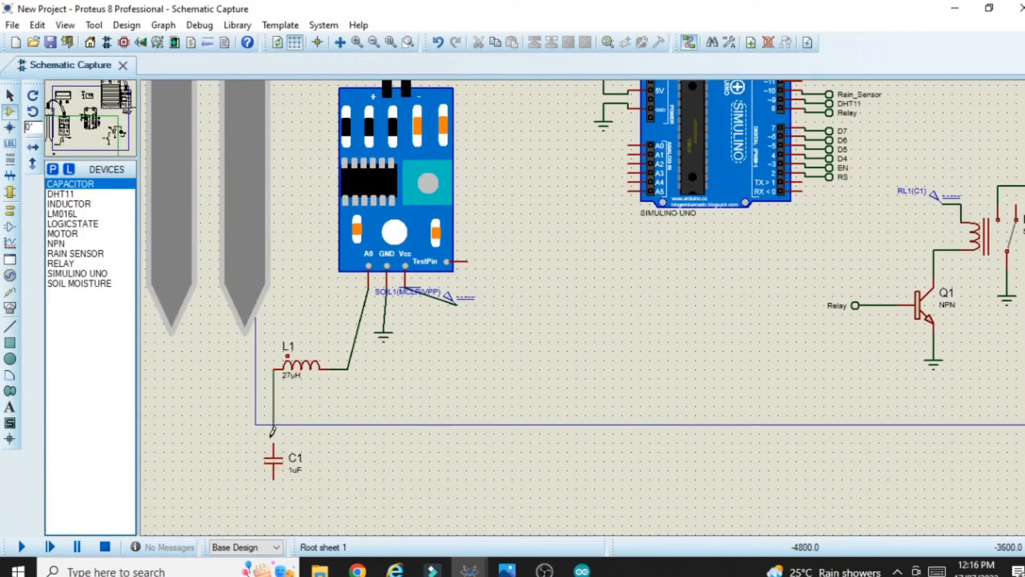
left_click(273, 444)
- Place a ground terminal directly below the capacitor and wire it to the capacitor's lower pin
left_click(9, 210)
left_click(79, 233)
left_click(274, 498)
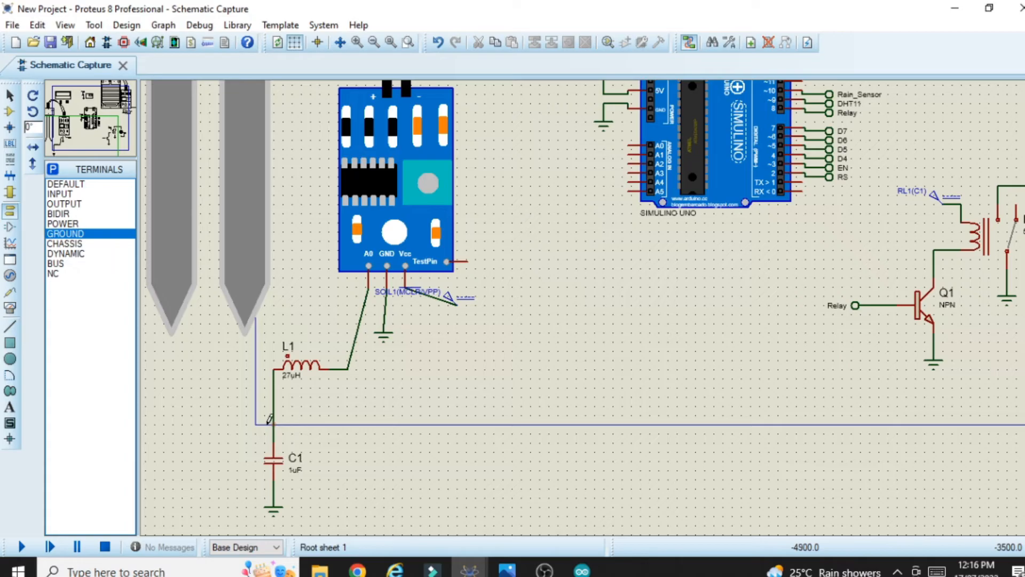
- Place a default terminal wired to the junction between the inductor and capacitor and label it Moisture
left_click(59, 185)
left_click(232, 426)
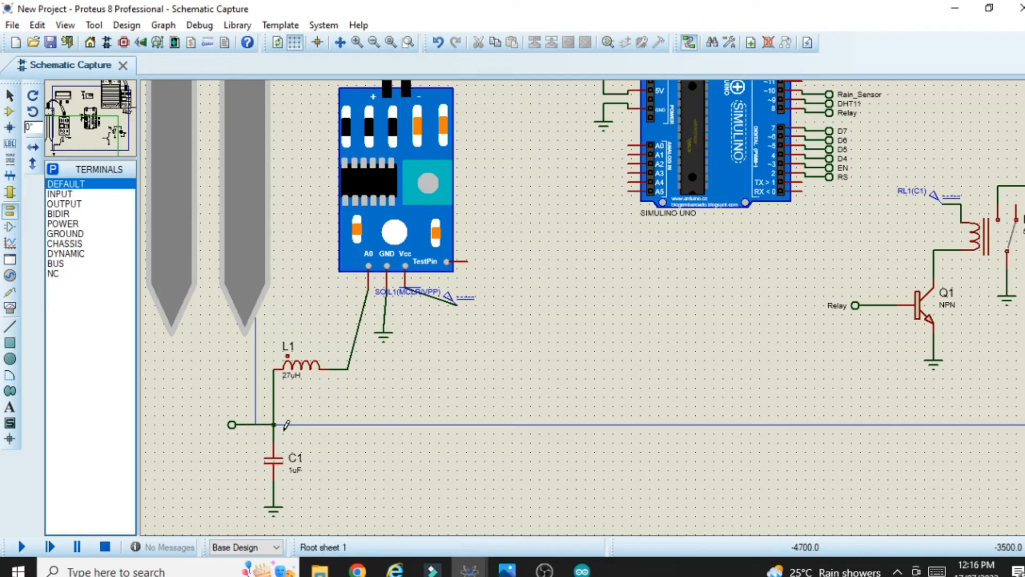
double_click(232, 425)
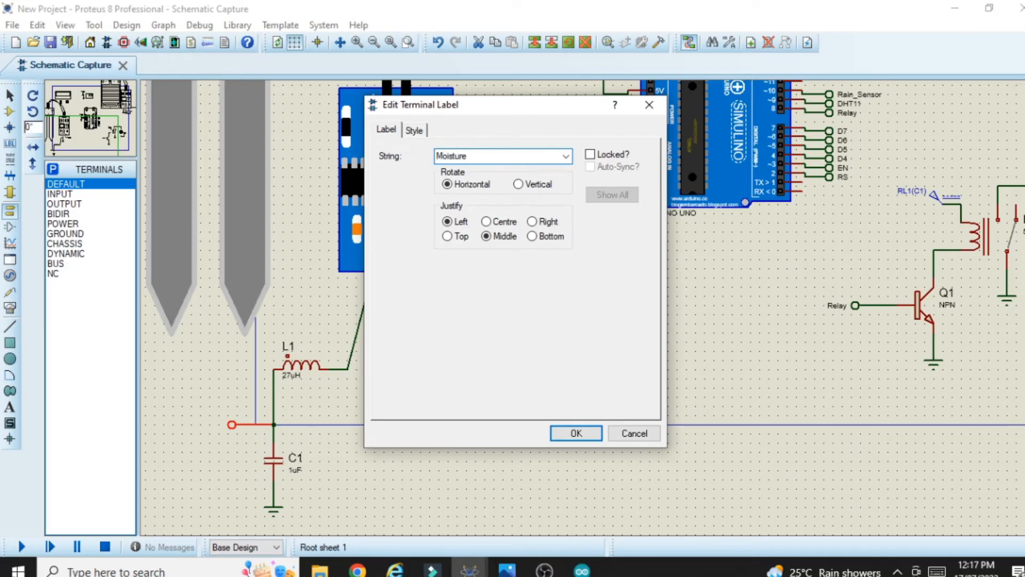
left_click(572, 433)
double_click(230, 426)
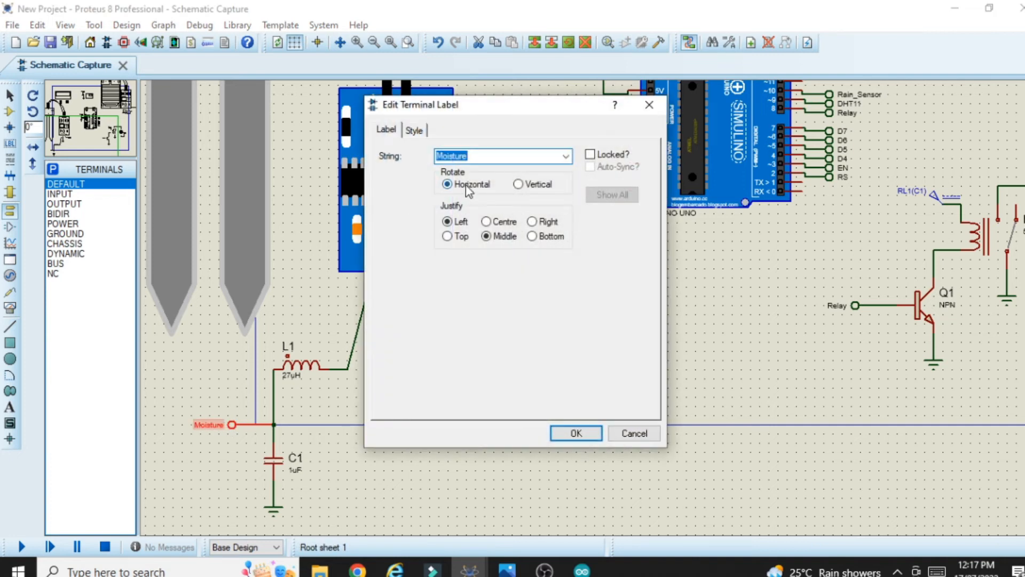
left_click(576, 433)
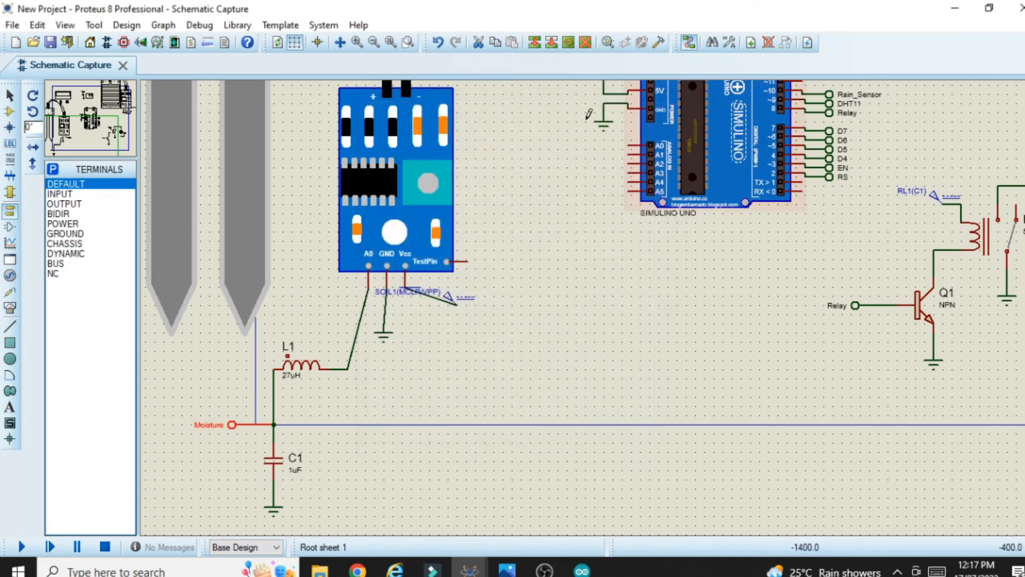
- Place a default terminal wired to the Arduino's A0 pin and label it Moisture
scroll(548, 80, "up", 2)
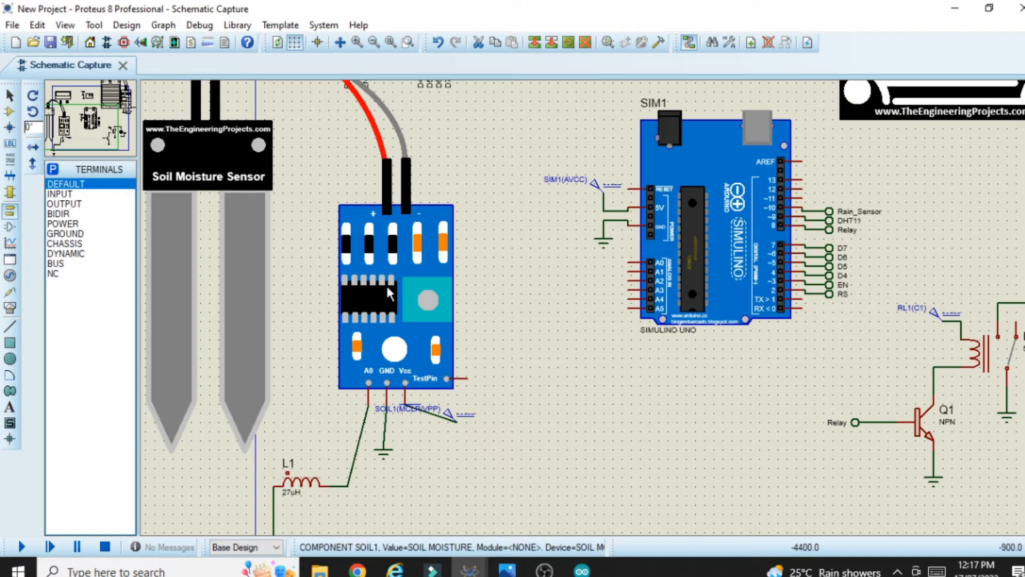
scroll(142, 211, "left", 3)
scroll(1023, 266, "right", 2)
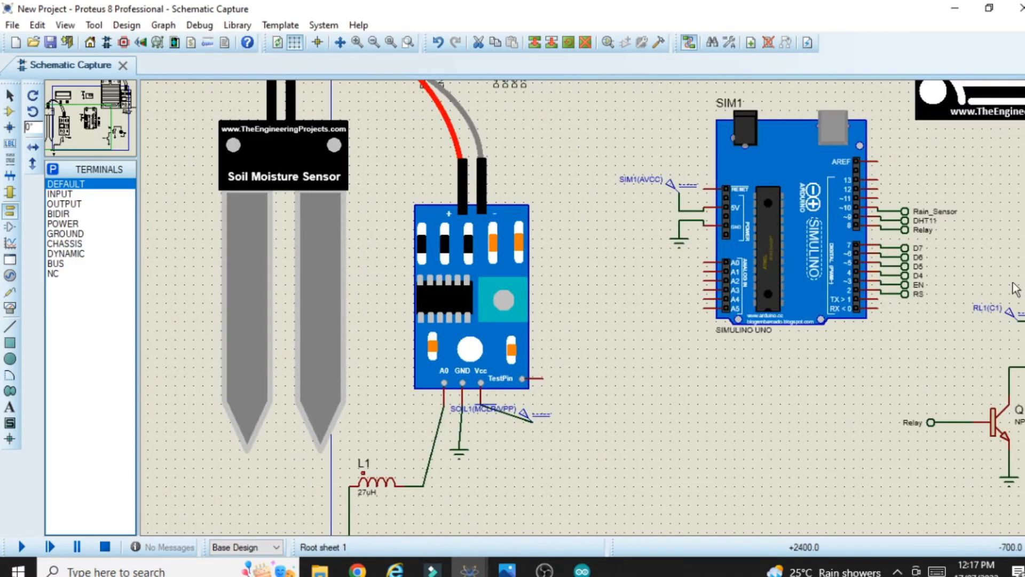
left_click(694, 261)
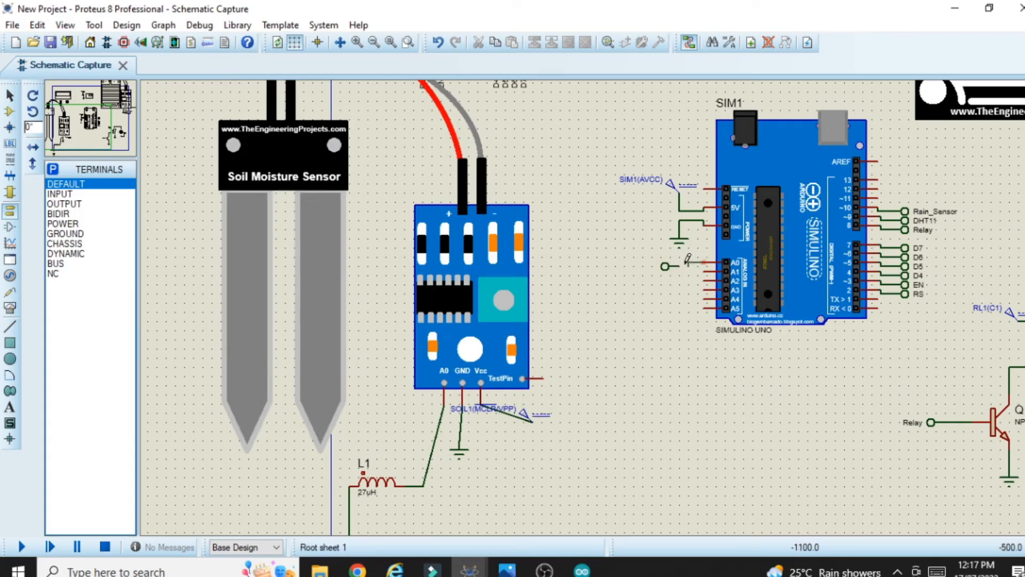
double_click(667, 270)
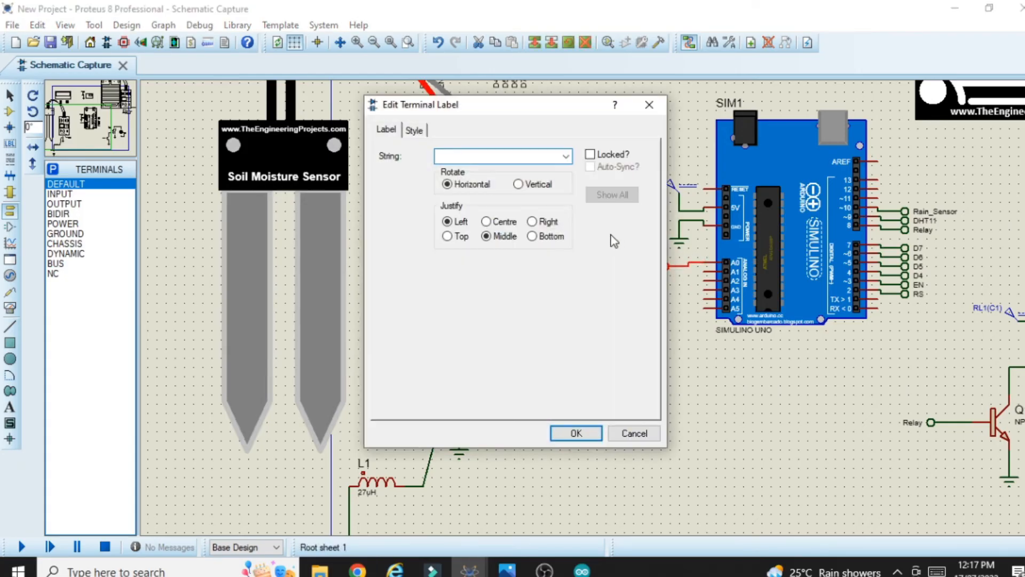
left_click(555, 433)
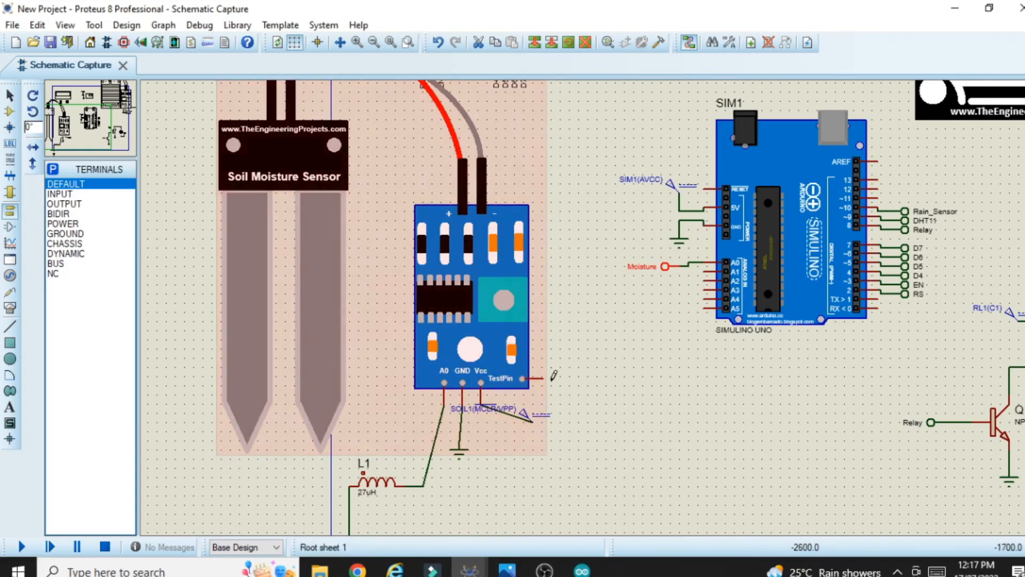
- Find the POT-HG potentiometer with the keyword "pot" and place it beside the soil moisture sensor's TestPin
left_click(9, 113)
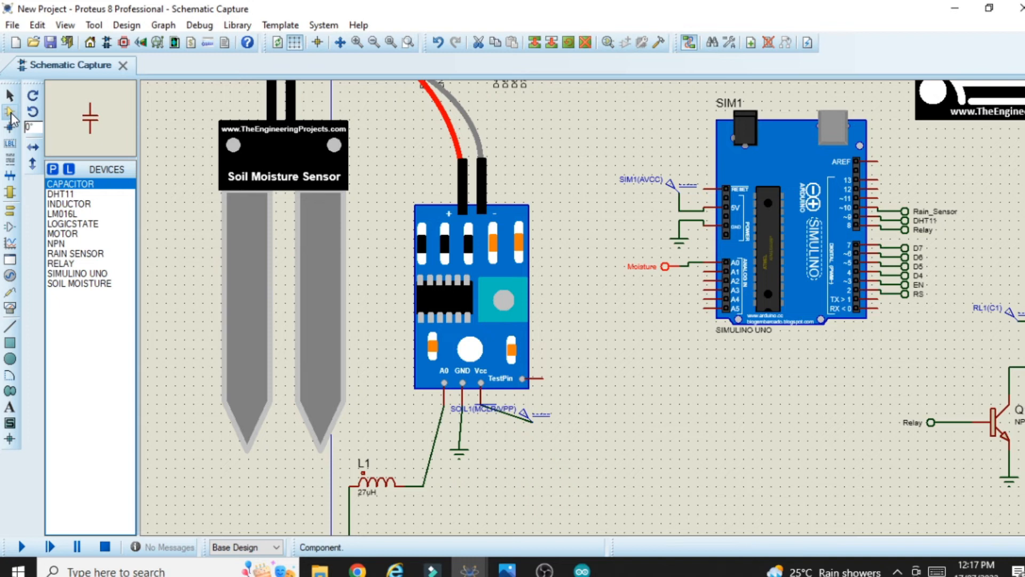
left_click(53, 169)
type("pot")
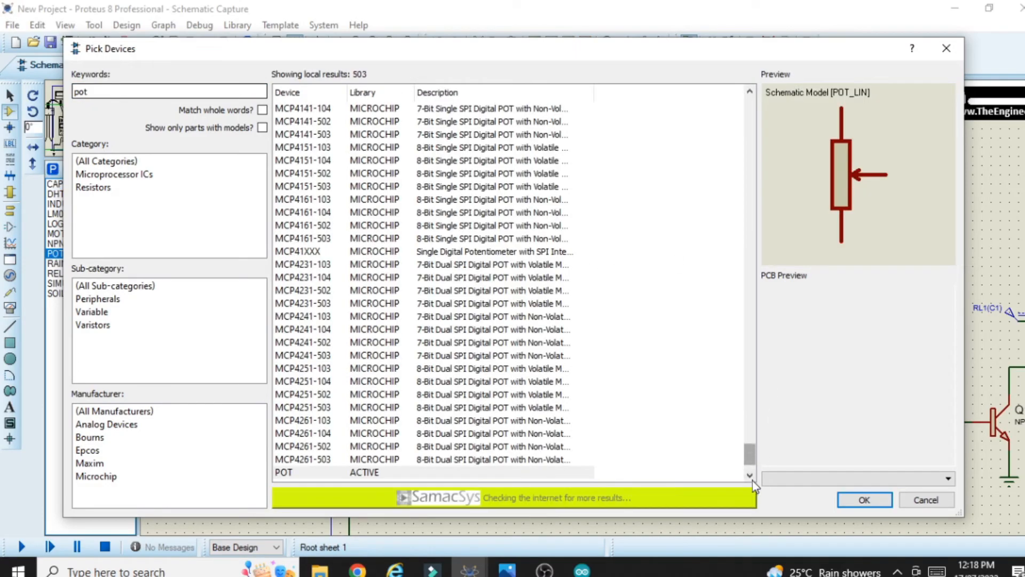
left_click(750, 476)
left_click(750, 476)
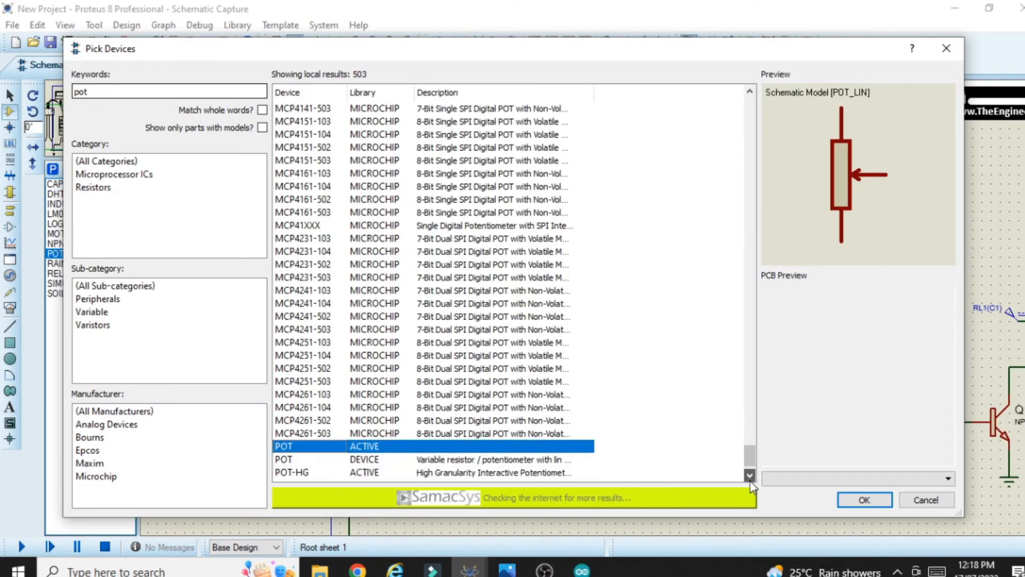
left_click(750, 477)
left_click(750, 476)
left_click(750, 476)
left_click(356, 436)
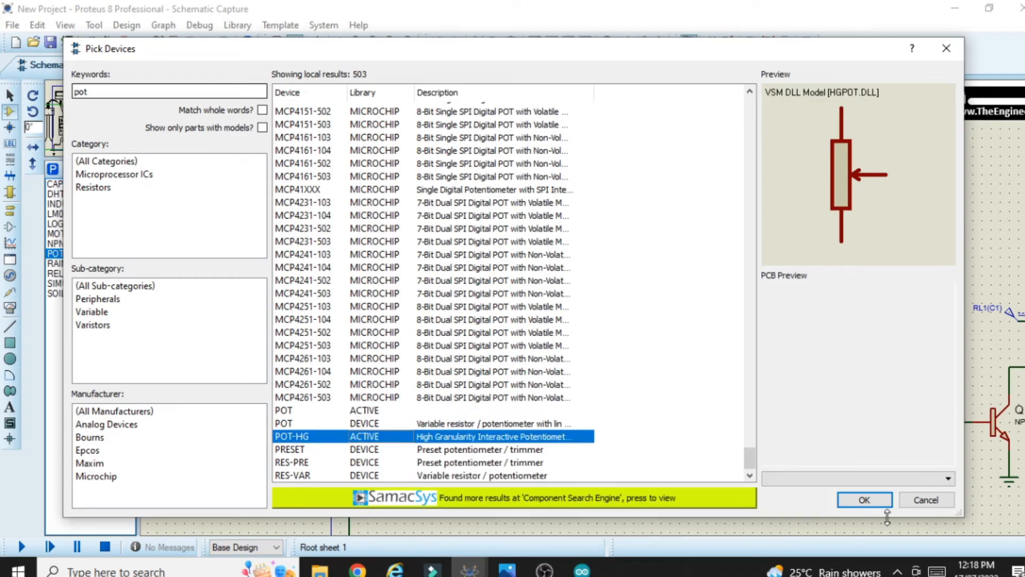
left_click(864, 499)
left_click(569, 376)
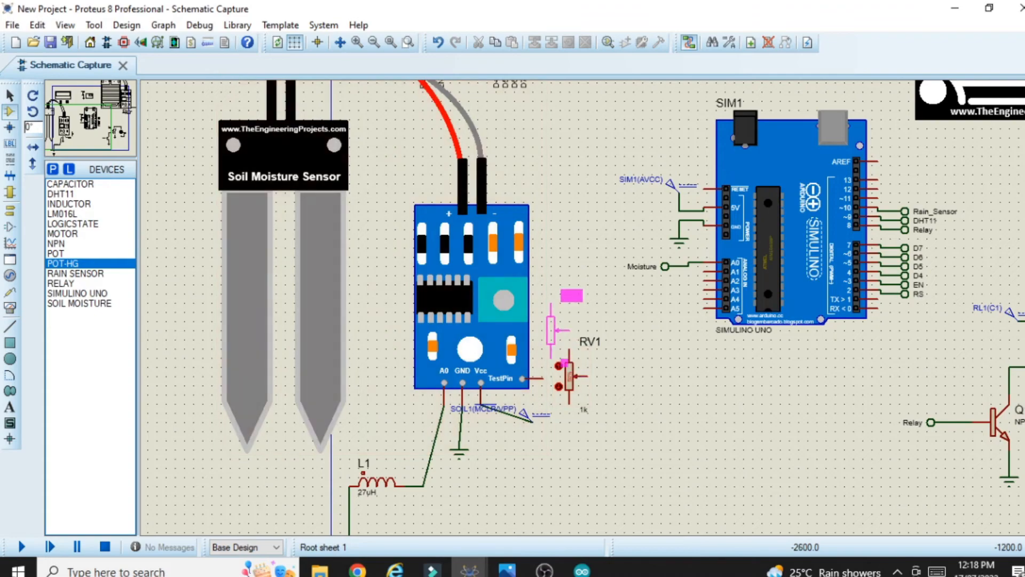
- Move the potentiometer away from the soil moisture sensor and flip it so its wiper faces the sensor
left_click_drag(559, 330, 665, 452)
left_click_drag(542, 293, 624, 468)
left_click_drag(571, 380, 599, 379)
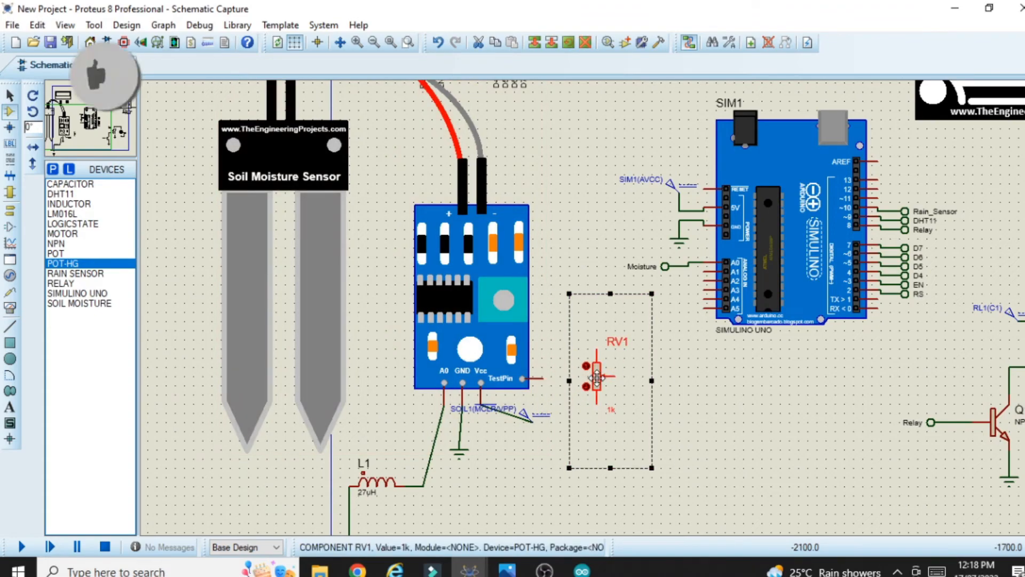
right_click(599, 378)
left_click(656, 120)
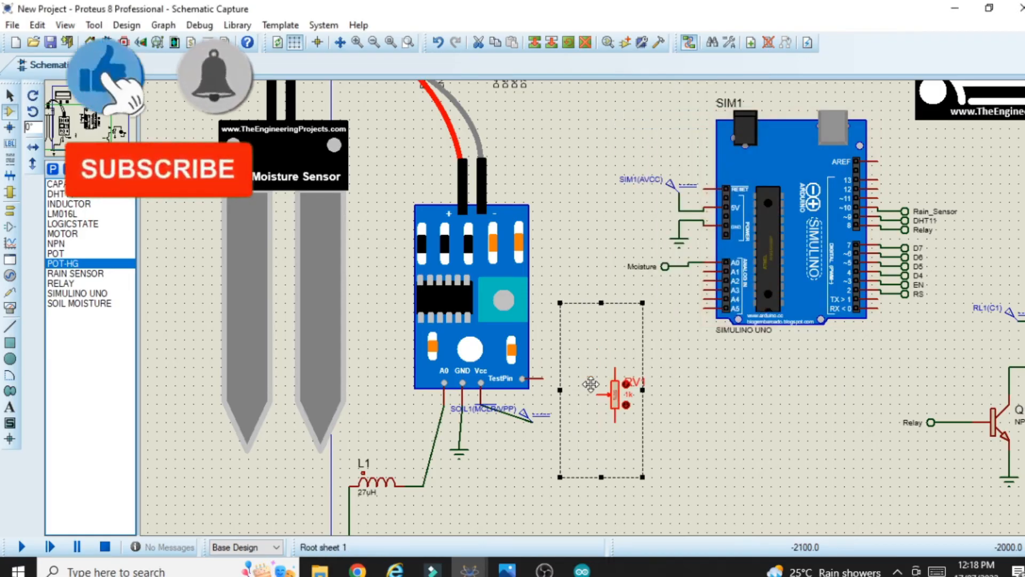
- Align the flipped potentiometer with the soil moisture sensor's TestPin and wire its wiper to that pin
left_click(780, 525)
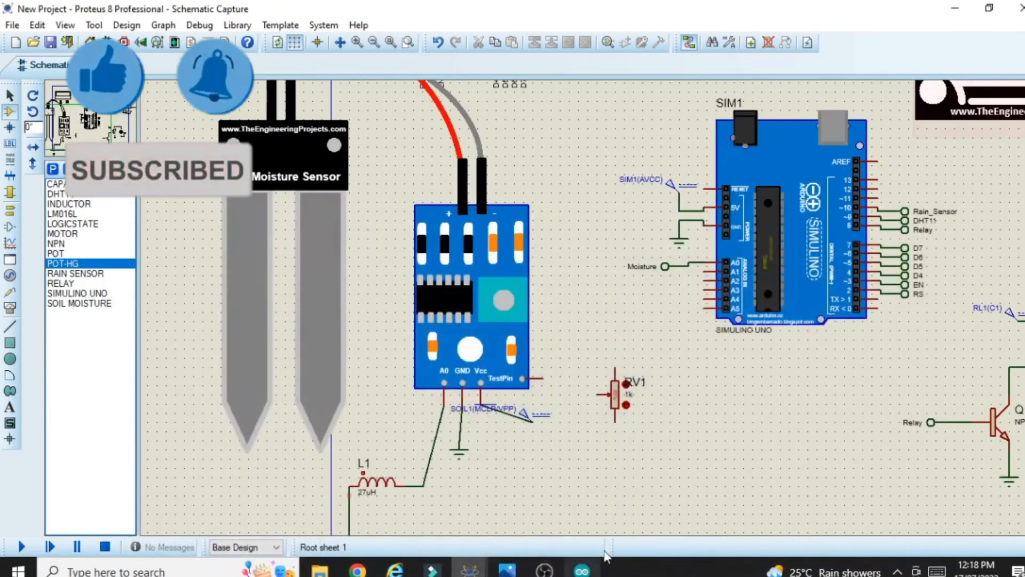
left_click_drag(597, 349, 643, 451)
left_click_drag(623, 411, 596, 393)
left_click(731, 376)
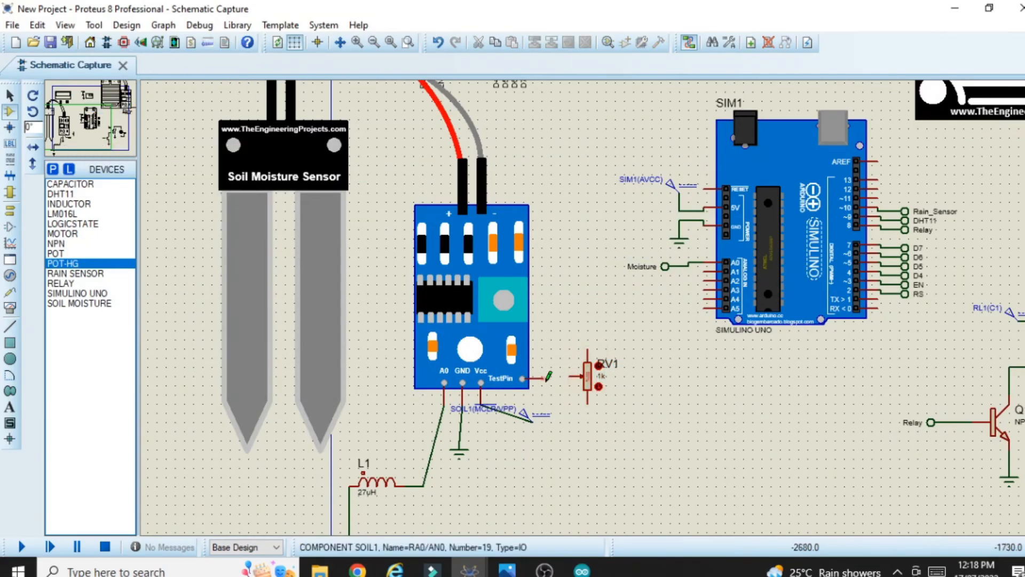
left_click(572, 374)
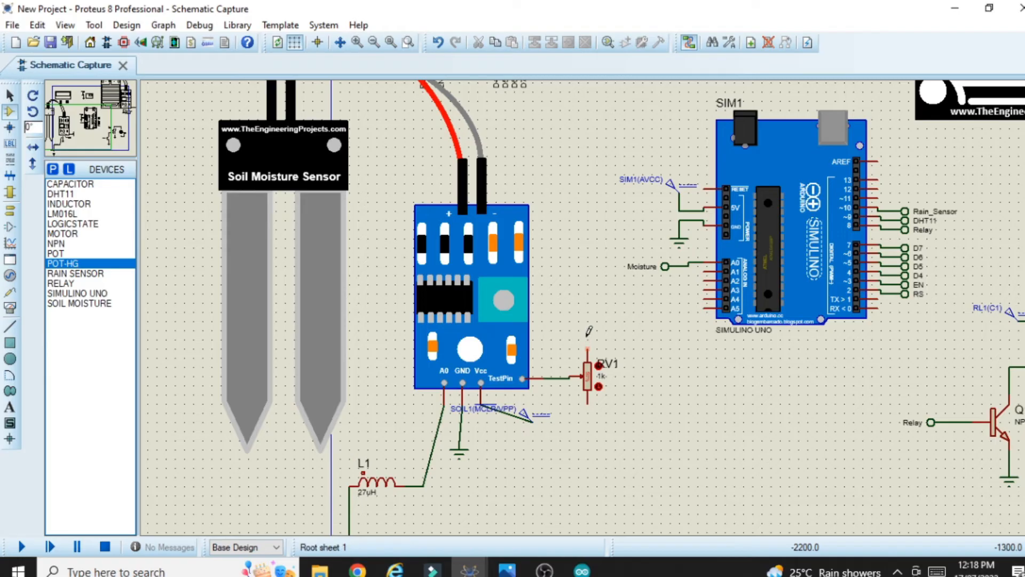
- Place a DC generator above the potentiometer and connect it to the potentiometer's upper pin
left_click(9, 277)
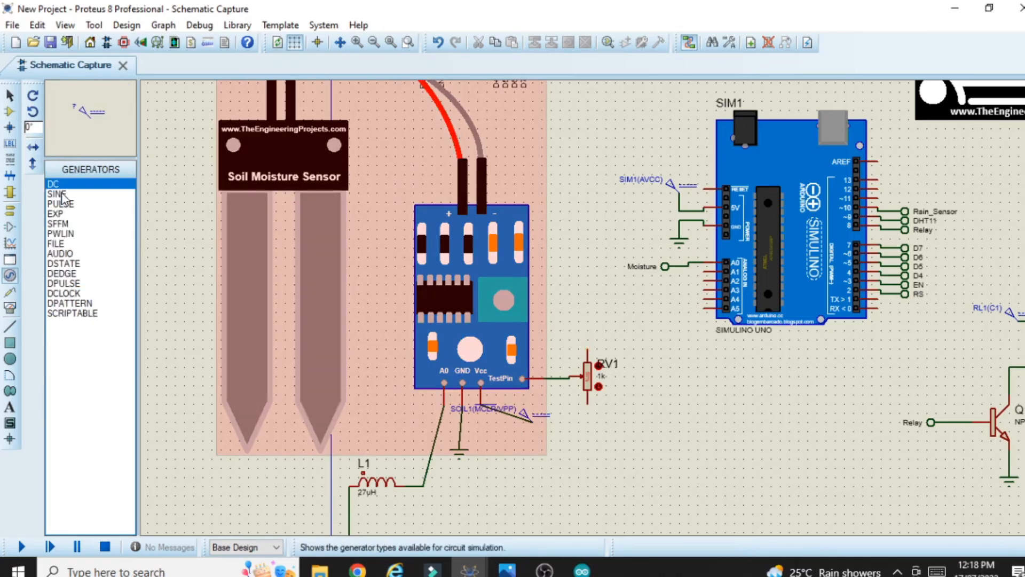
left_click(581, 320)
left_click(580, 318)
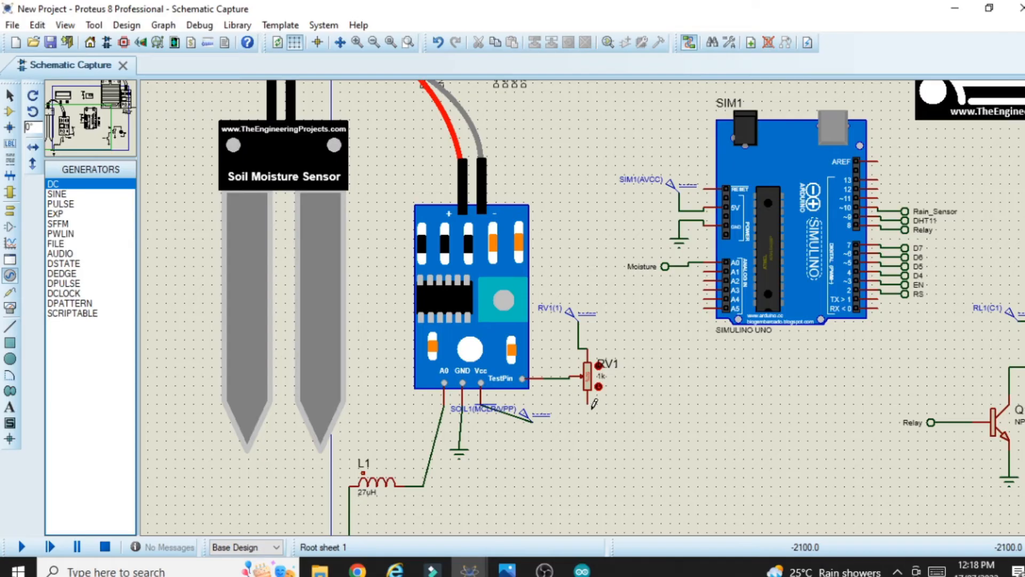
- Place a ground terminal directly below the potentiometer and wire it to the potentiometer's lower pin
left_click(10, 210)
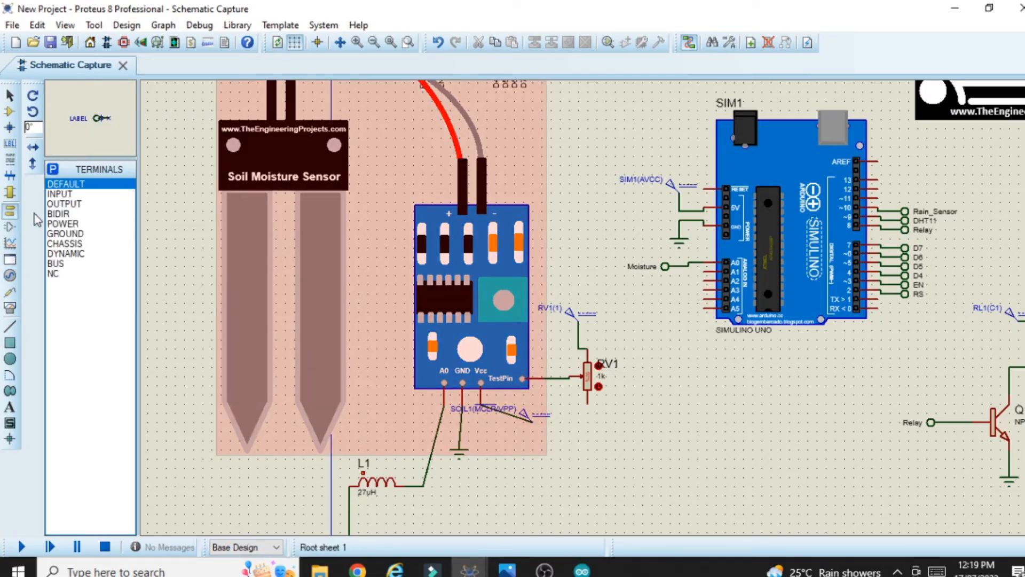
left_click(75, 235)
left_click(587, 426)
left_click(587, 403)
left_click(587, 423)
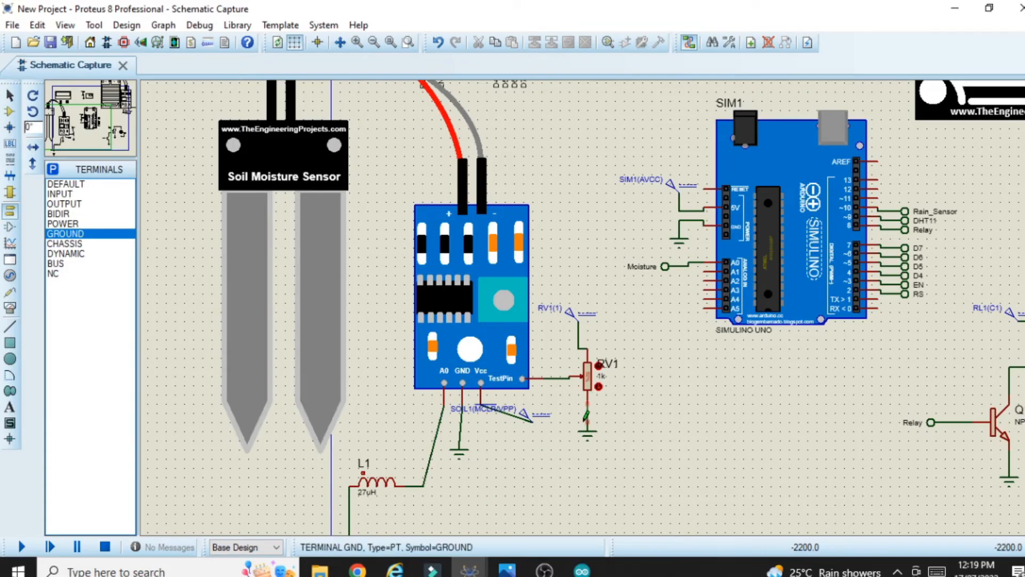
- Check the DC generator on the sensor's Vcc pin and edit the properties of the potentiometer's DC generator
double_click(531, 415)
left_click(652, 94)
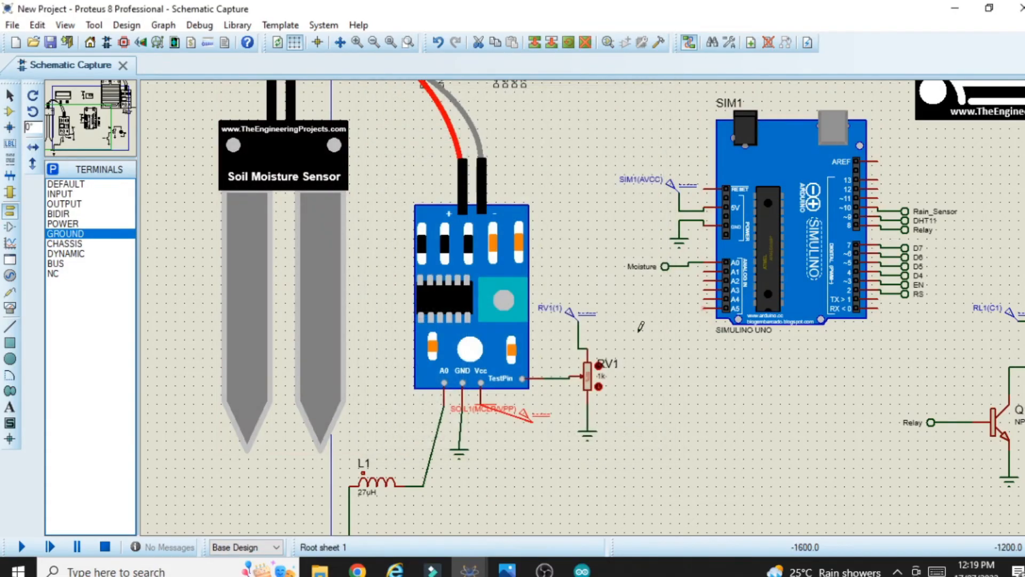
left_click(578, 307)
double_click(578, 307)
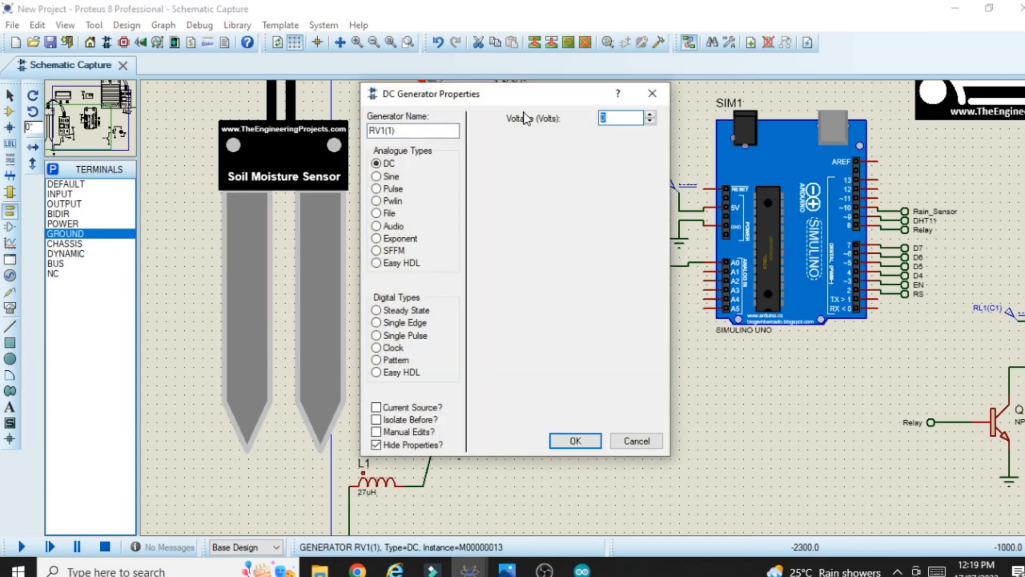
left_click(574, 441)
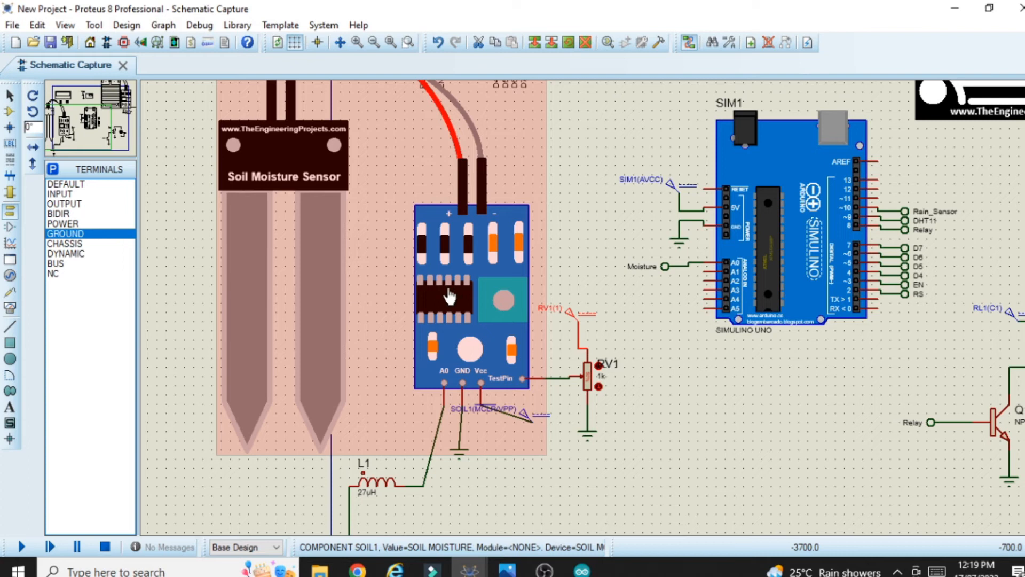
- Load SoilMoistureSensorTEP.HEX from the Soil_Sensor_Library folder as the soil moisture sensor's HEX file
double_click(483, 311)
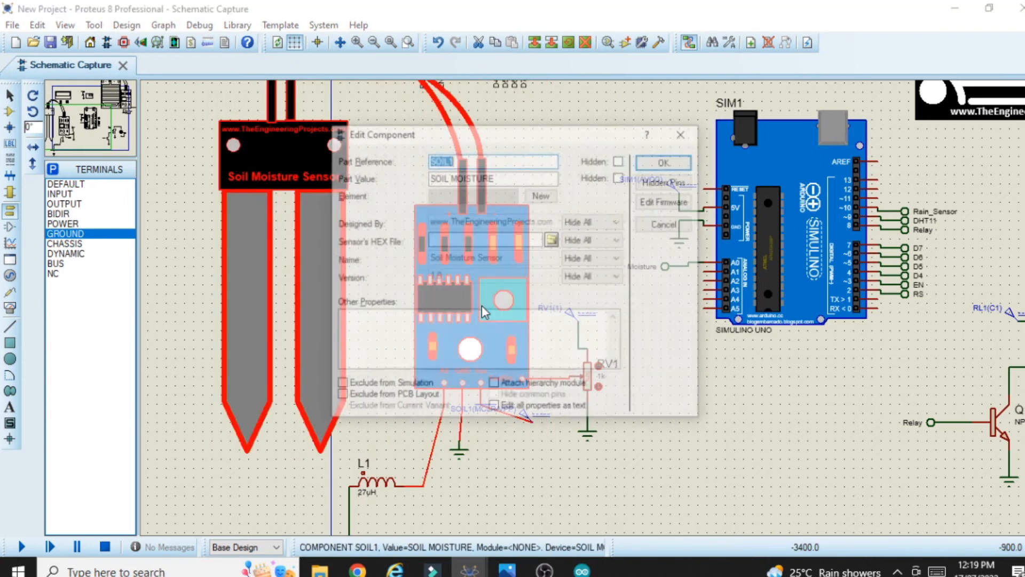
left_click(553, 240)
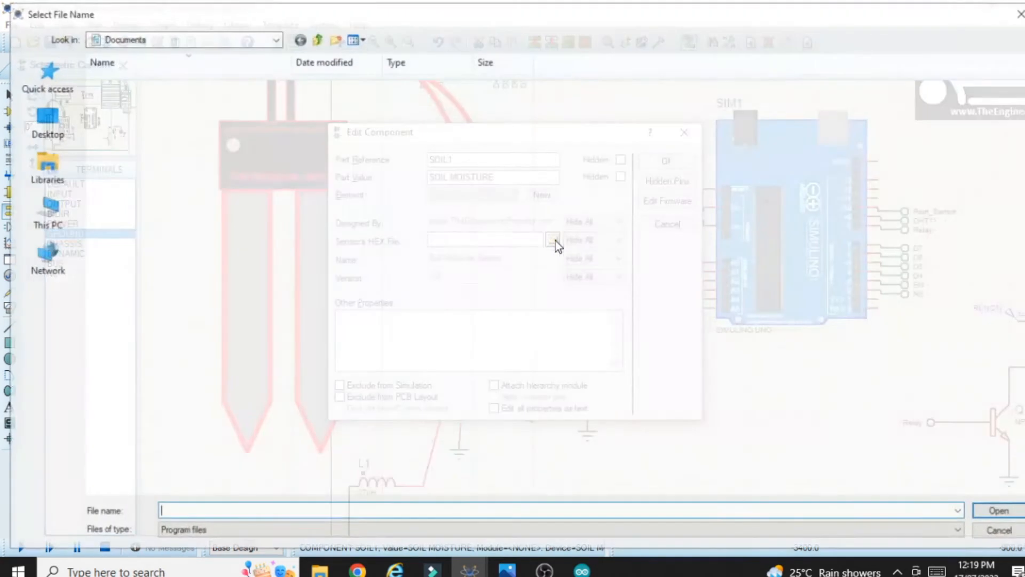
left_click(44, 75)
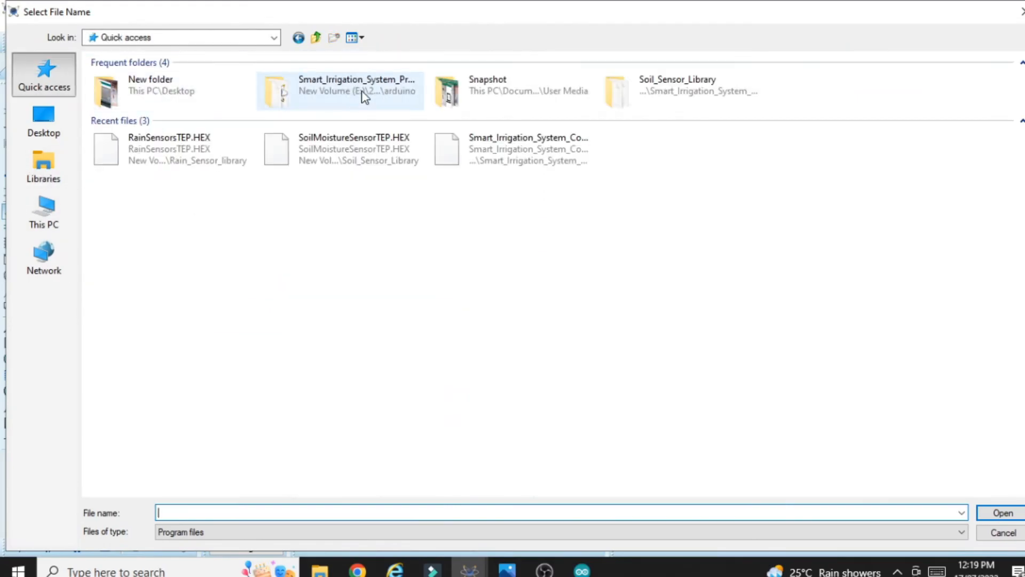
double_click(361, 91)
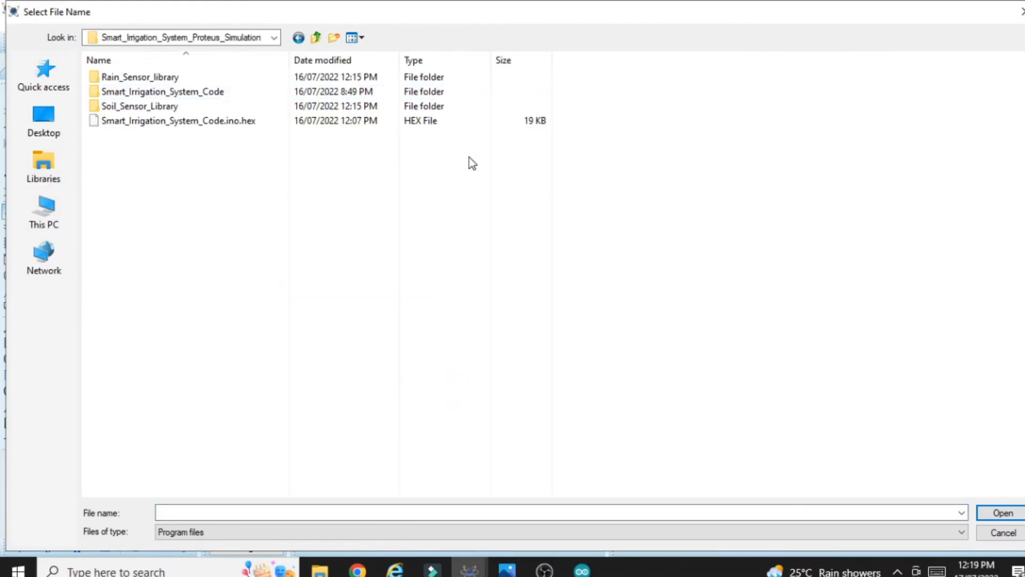
double_click(114, 107)
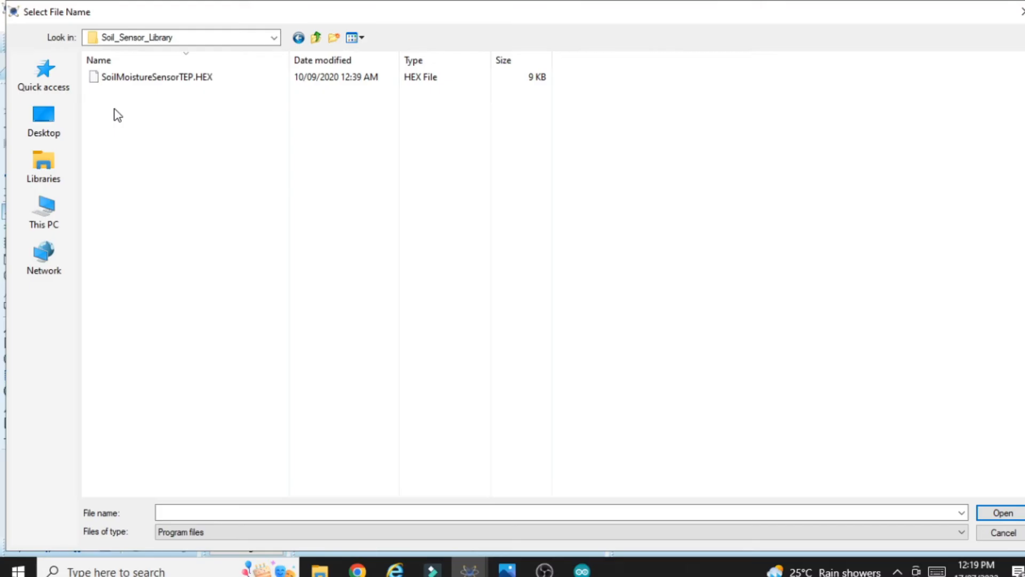
left_click(124, 75)
left_click(1003, 513)
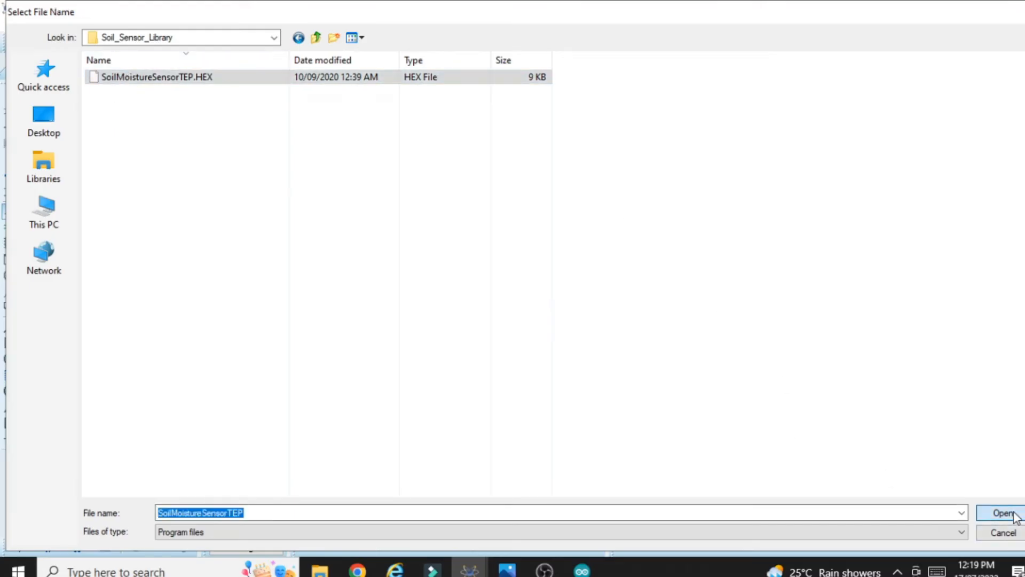
left_click(675, 154)
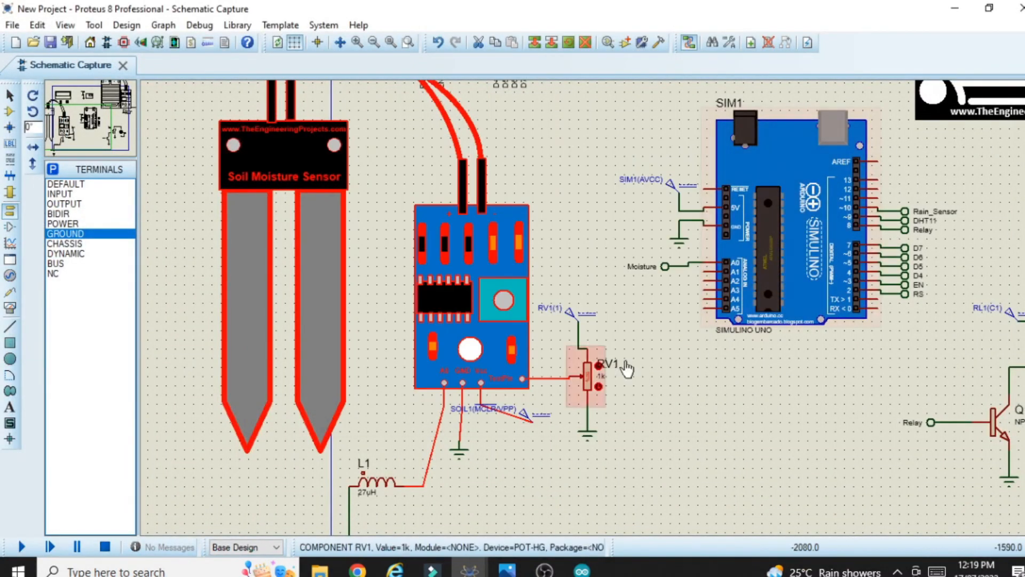
left_click(809, 450)
left_click_drag(776, 508, 999, 508)
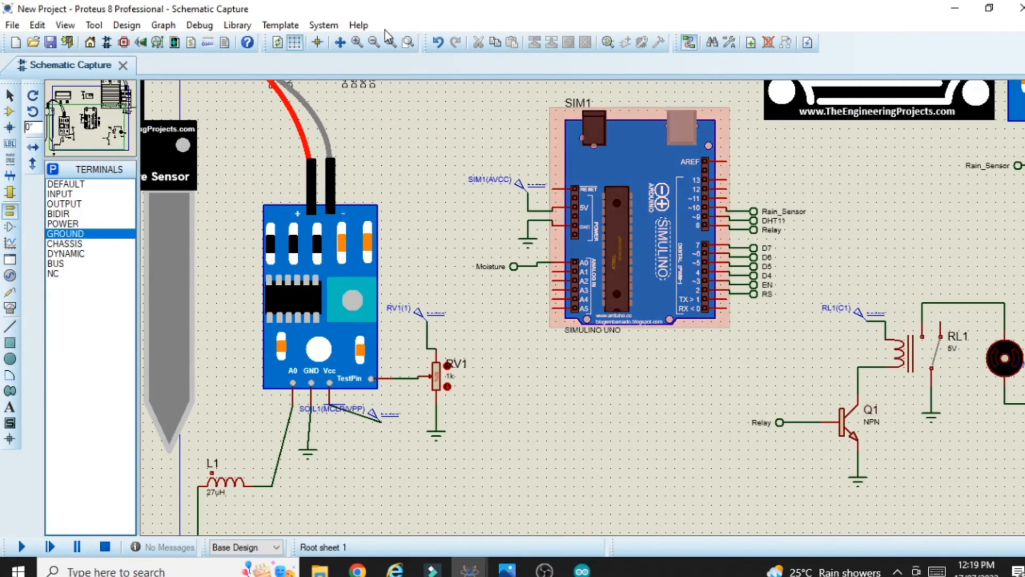
left_click(374, 42)
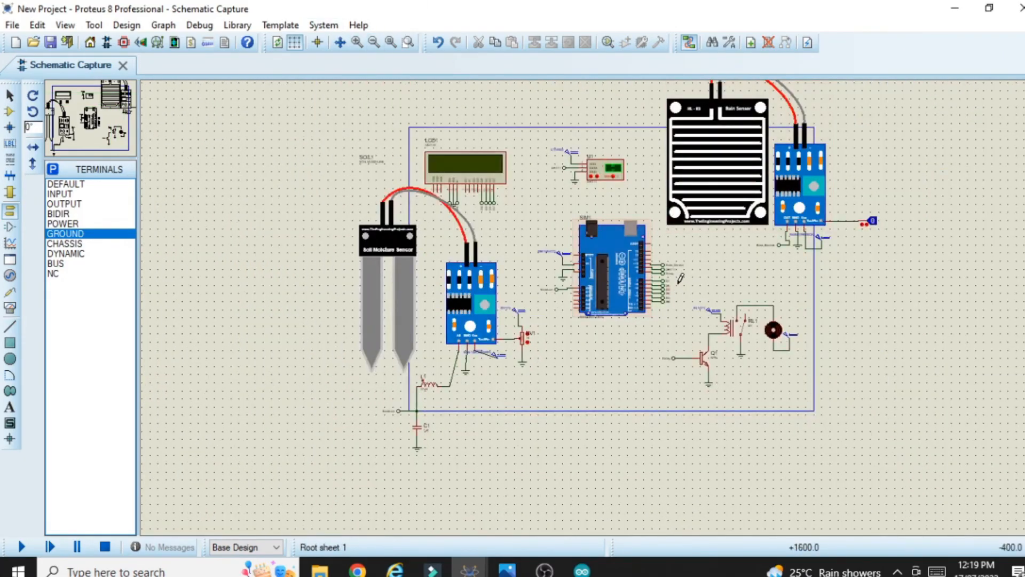
left_click(356, 42)
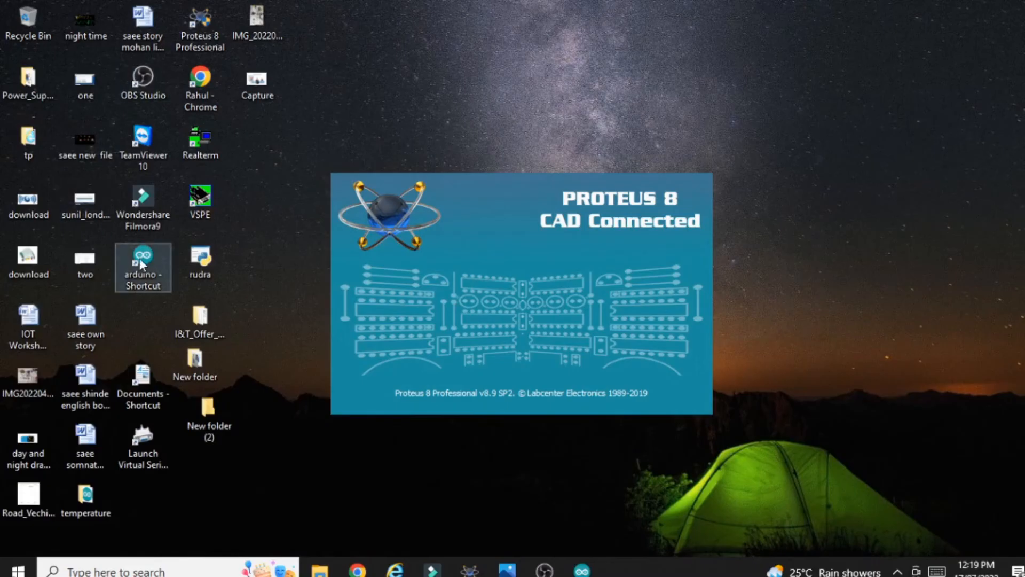
- Switch to the Arduino IDE and open the Smart_Irrigation_System_Code sketch from the Smart_Irrigation_System_Proteus_Simulation folder
double_click(143, 263)
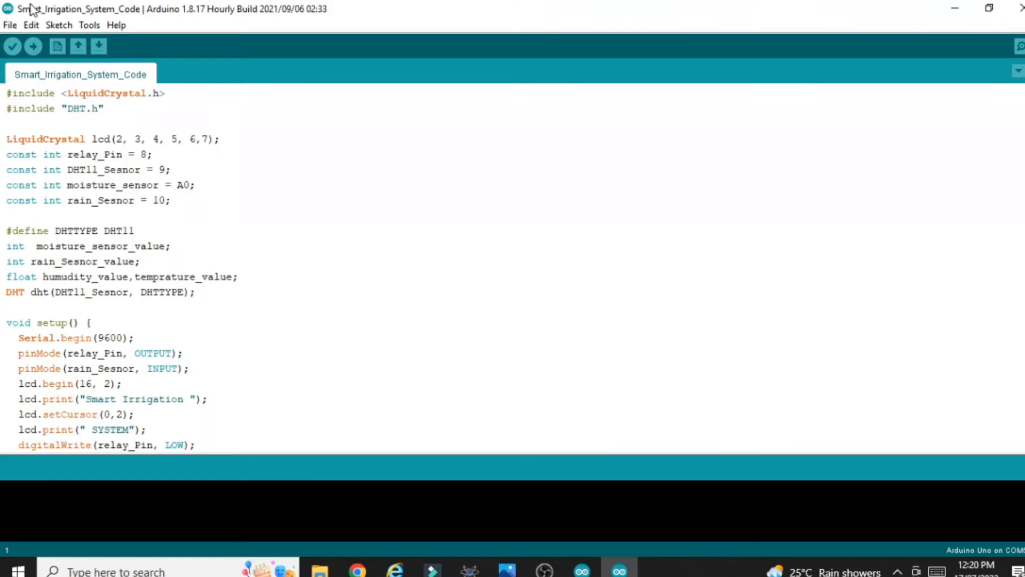
left_click(6, 26)
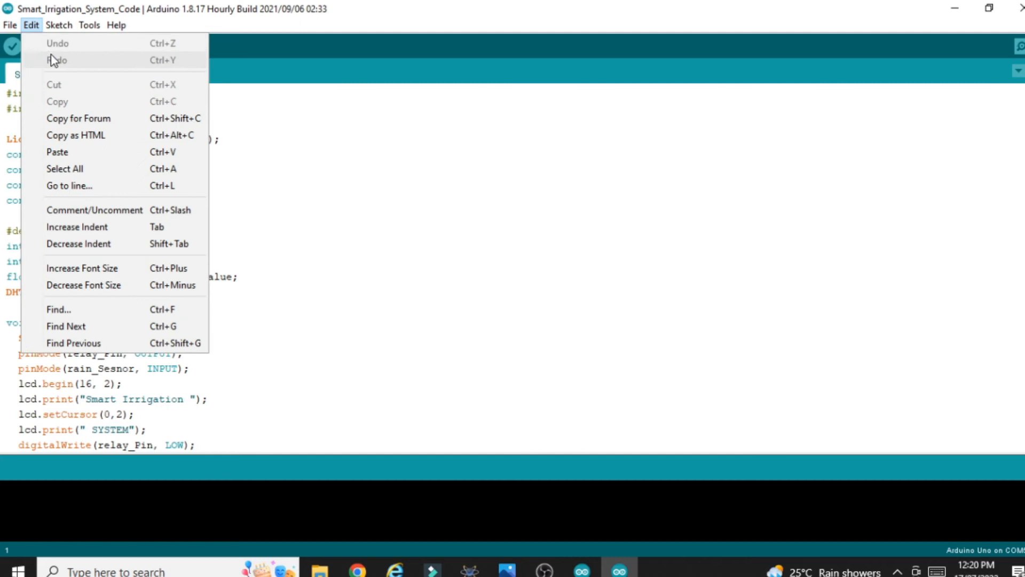
left_click(24, 61)
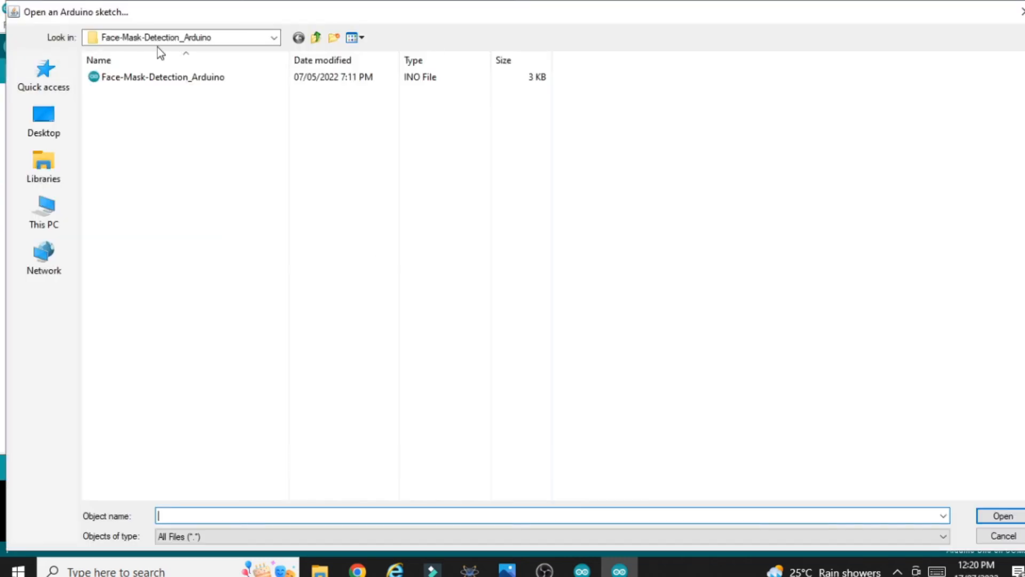
left_click(314, 38)
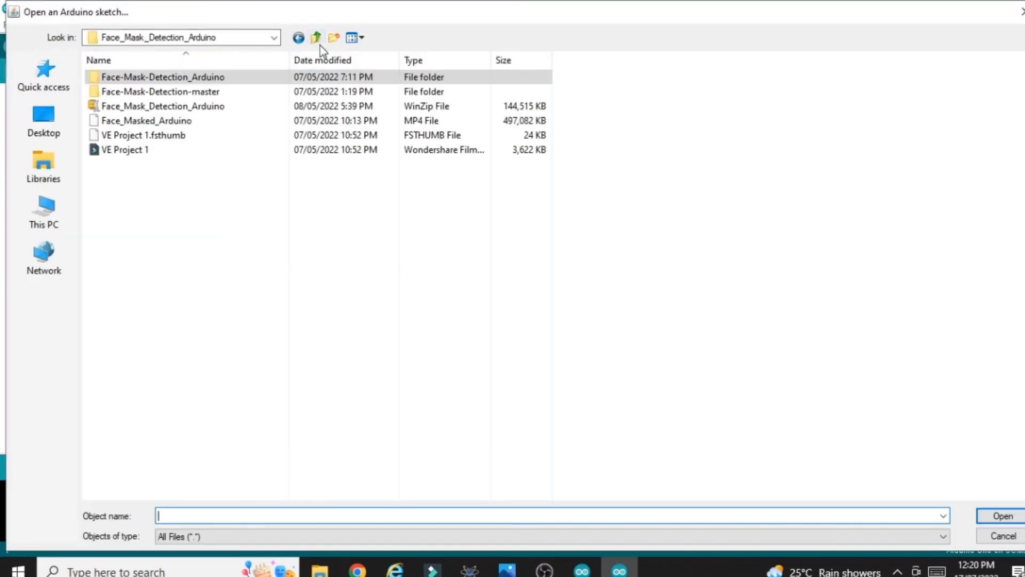
left_click(321, 41)
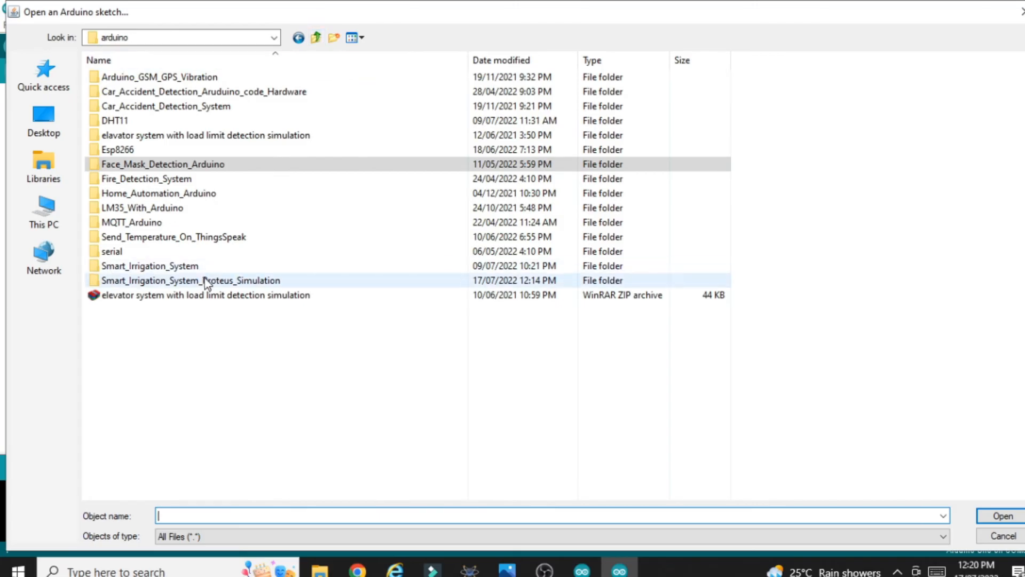
double_click(205, 280)
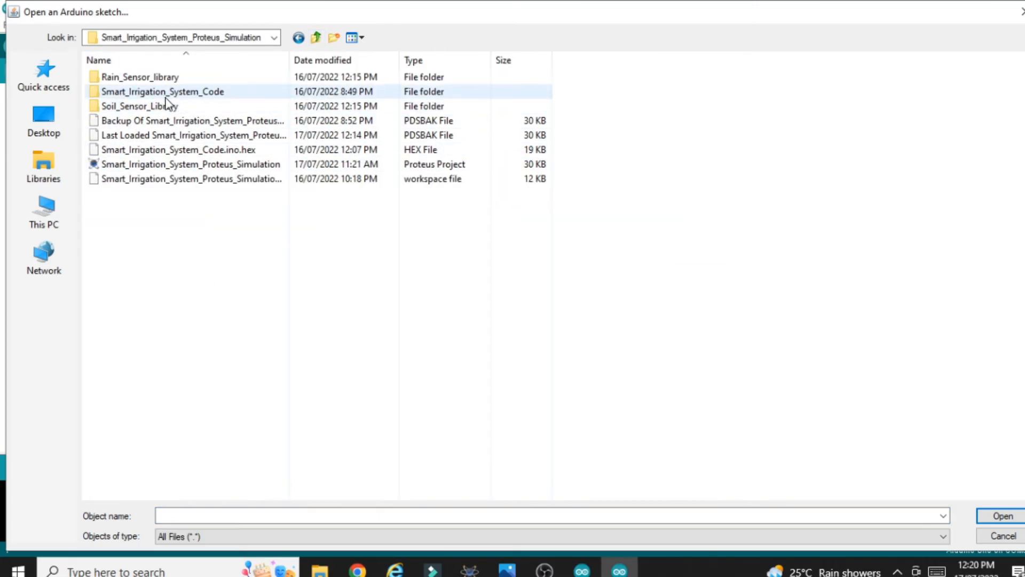
double_click(143, 99)
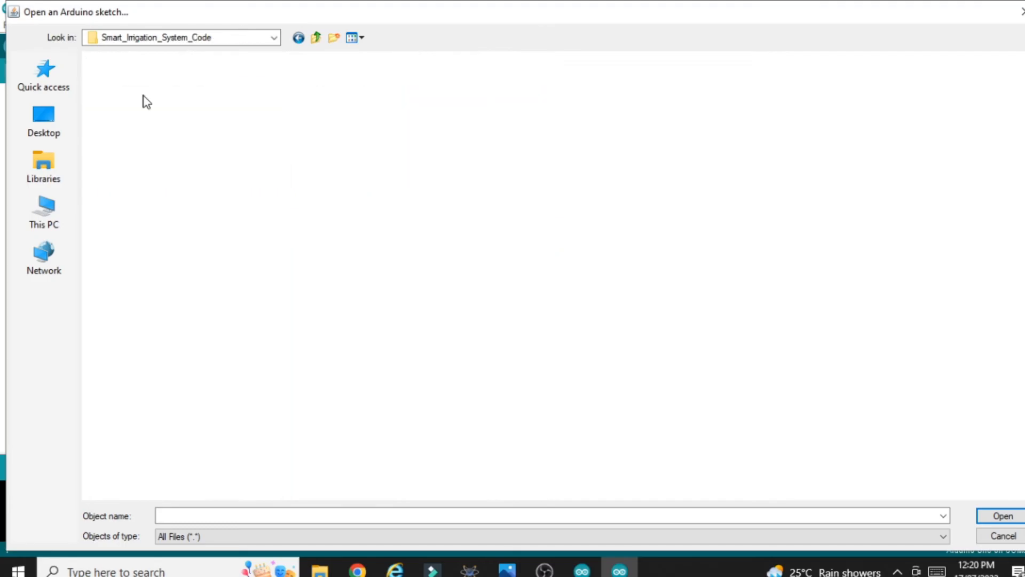
left_click(133, 80)
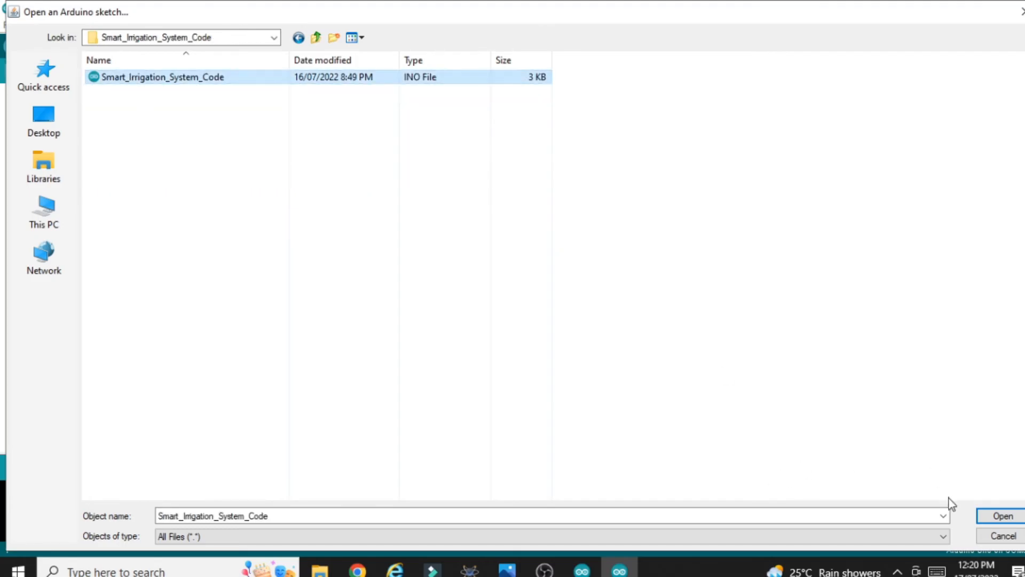
left_click(1011, 515)
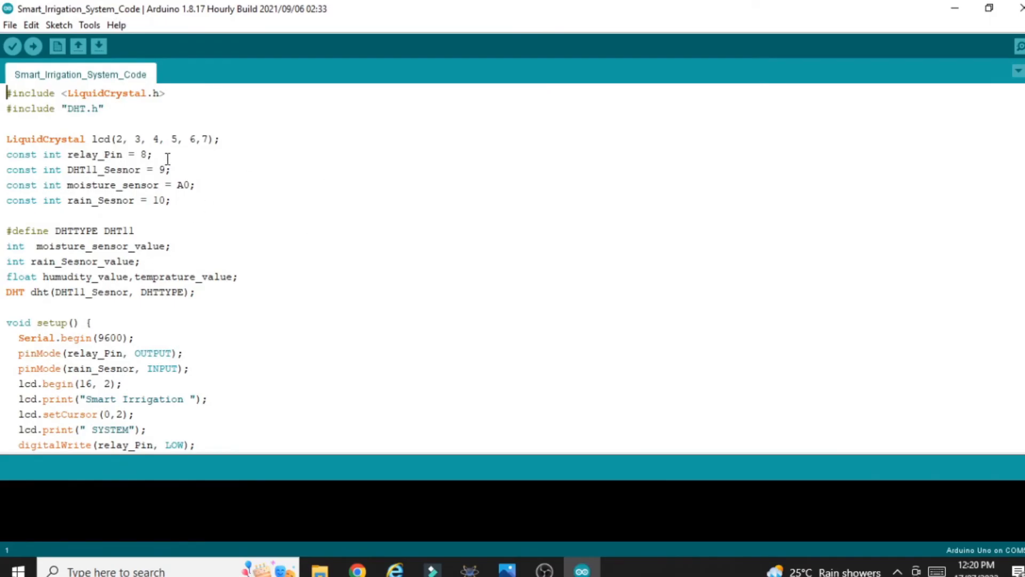
- Open the Library Manager, check the internet connection and search for DHT11
left_click(87, 25)
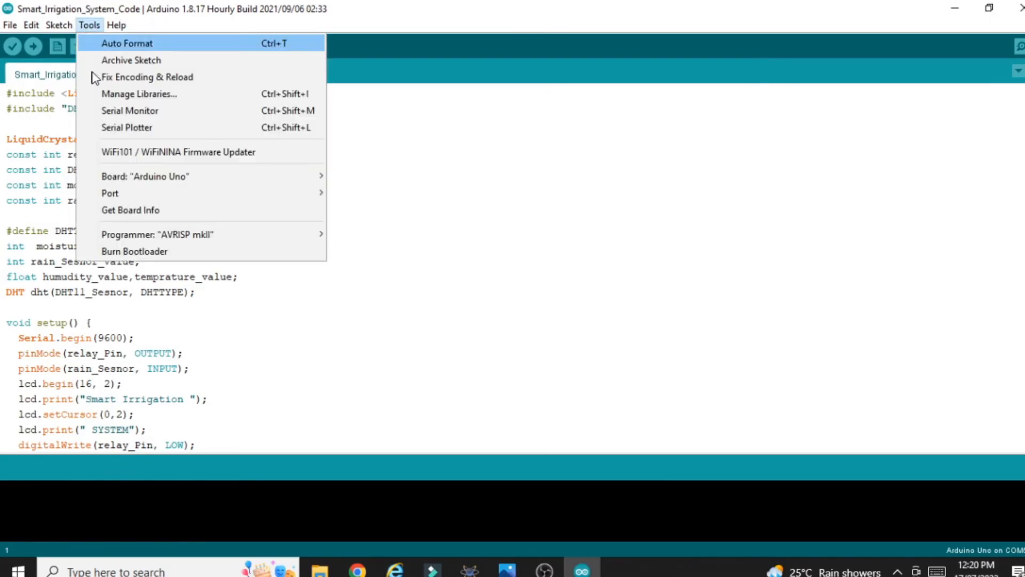
mouse_move(54, 30)
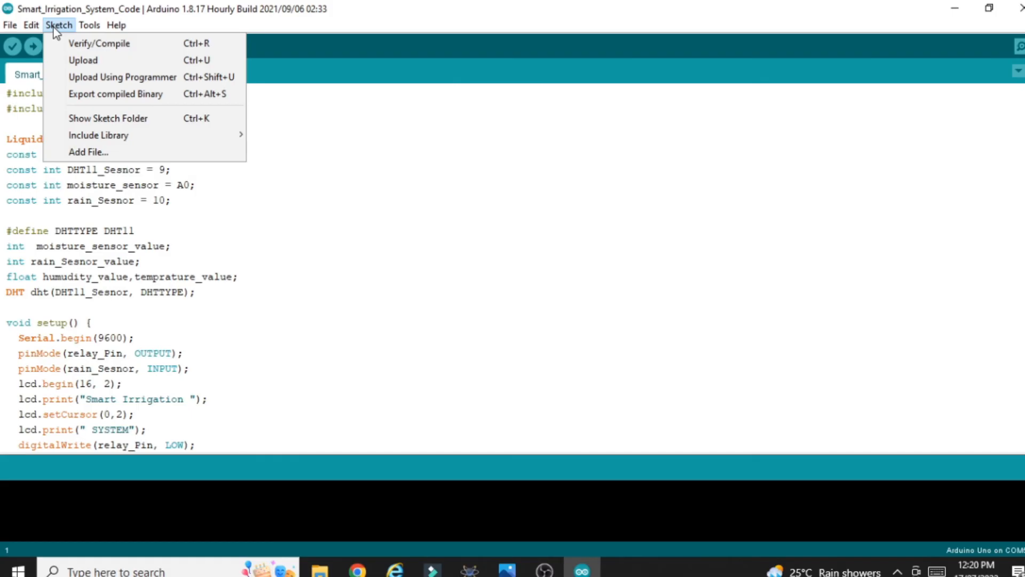
mouse_move(110, 138)
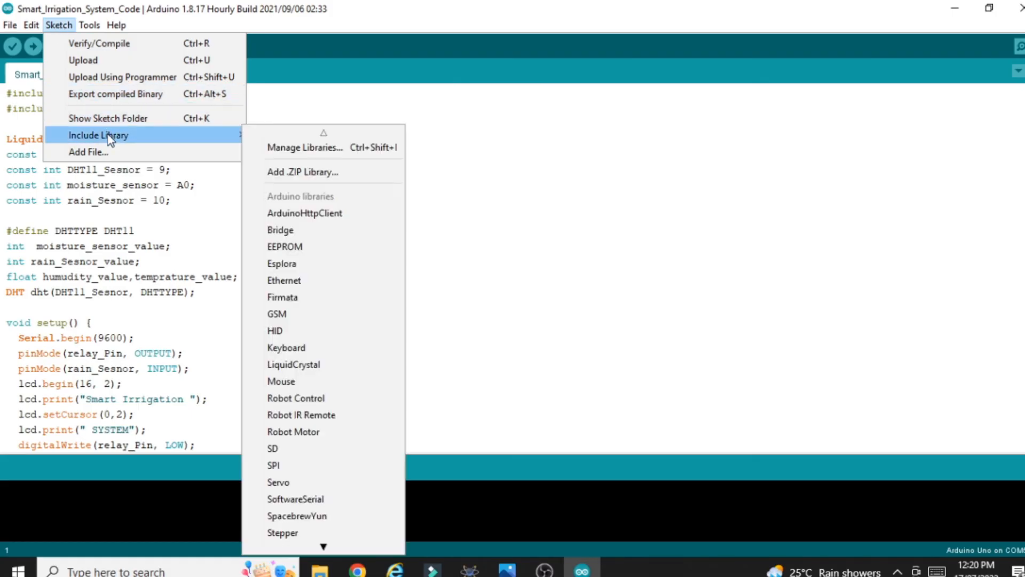
left_click(322, 148)
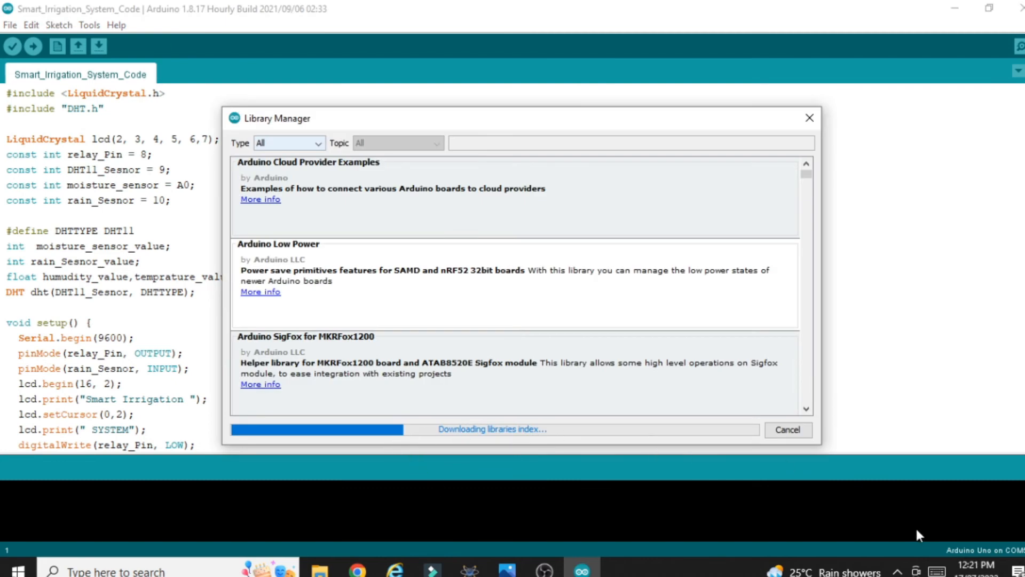
left_click(897, 570)
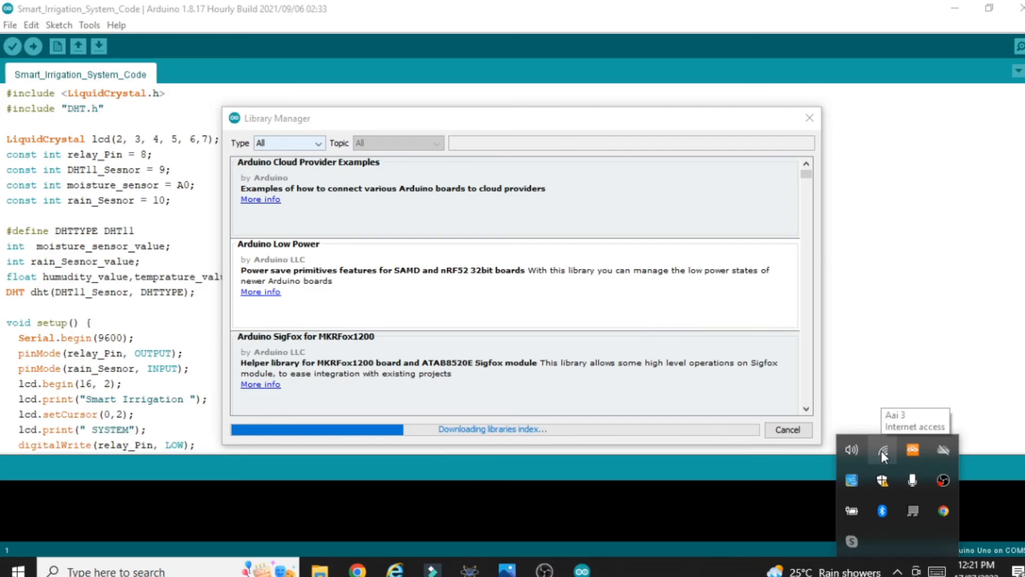
left_click(661, 124)
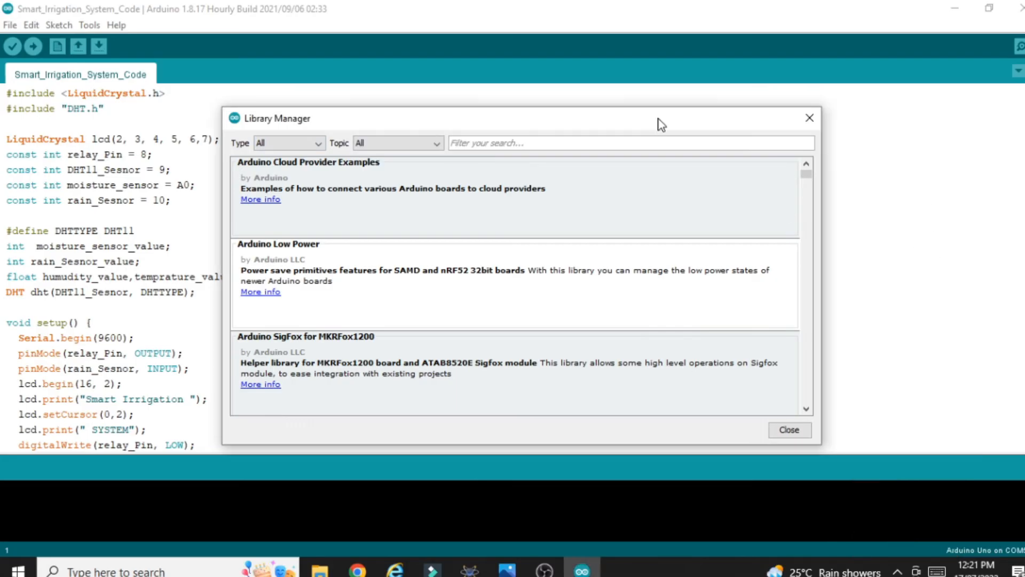
mouse_move(610, 165)
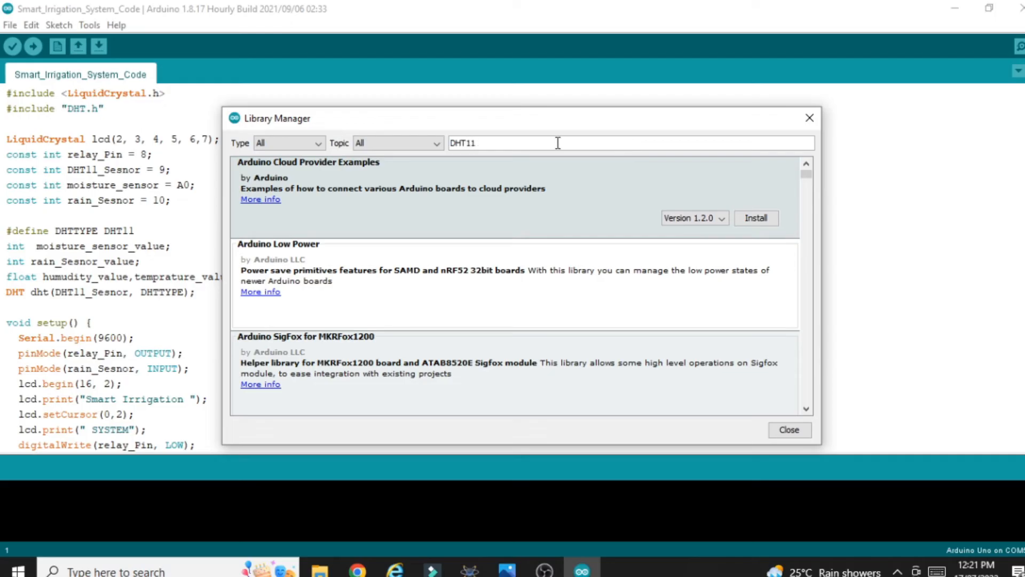
- Look through the DHT11 results for Adafruit's DHT sensor library and check whether it is installed, closing the Library Manager
left_click(806, 409)
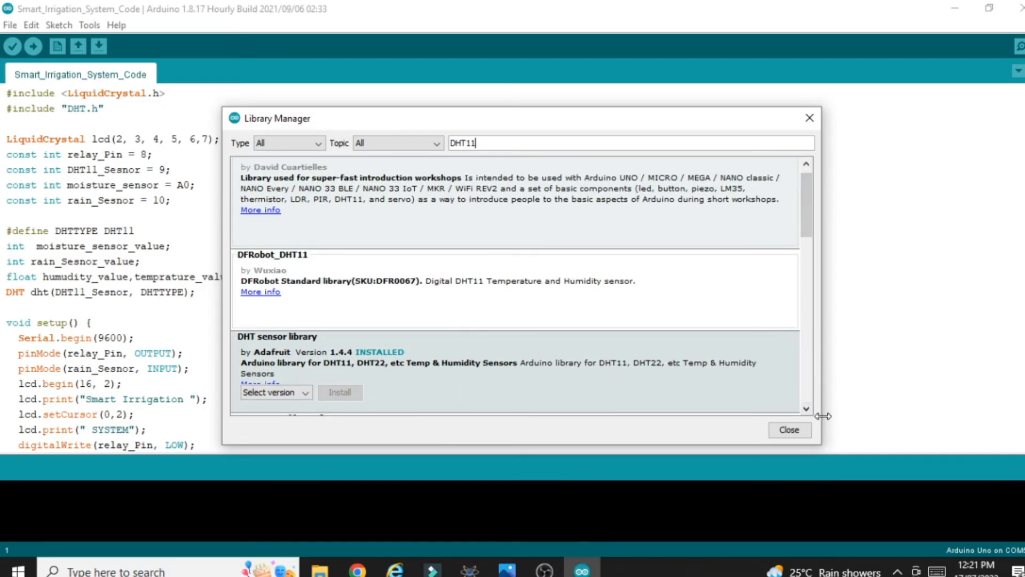
left_click(807, 409)
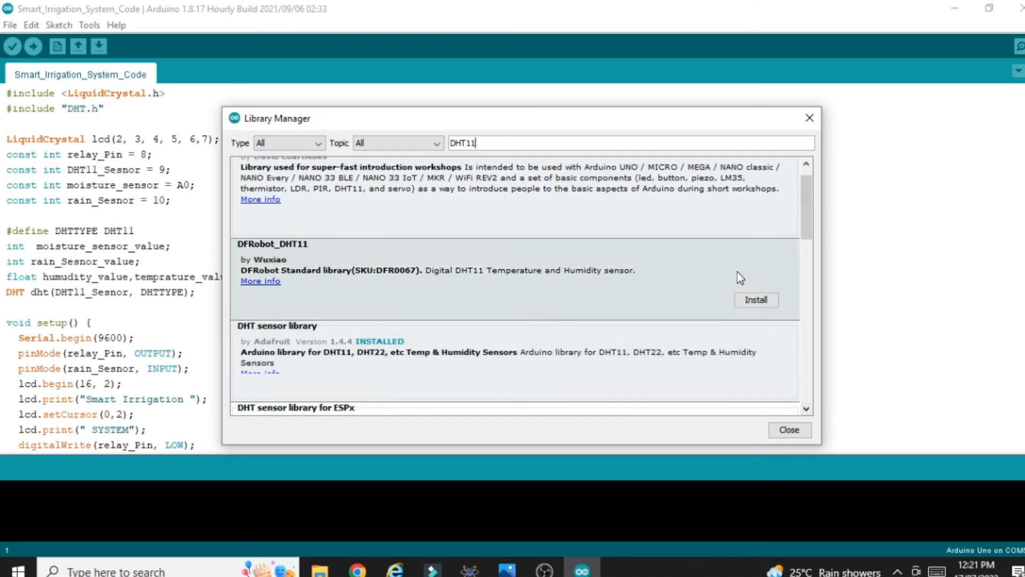
mouse_move(780, 385)
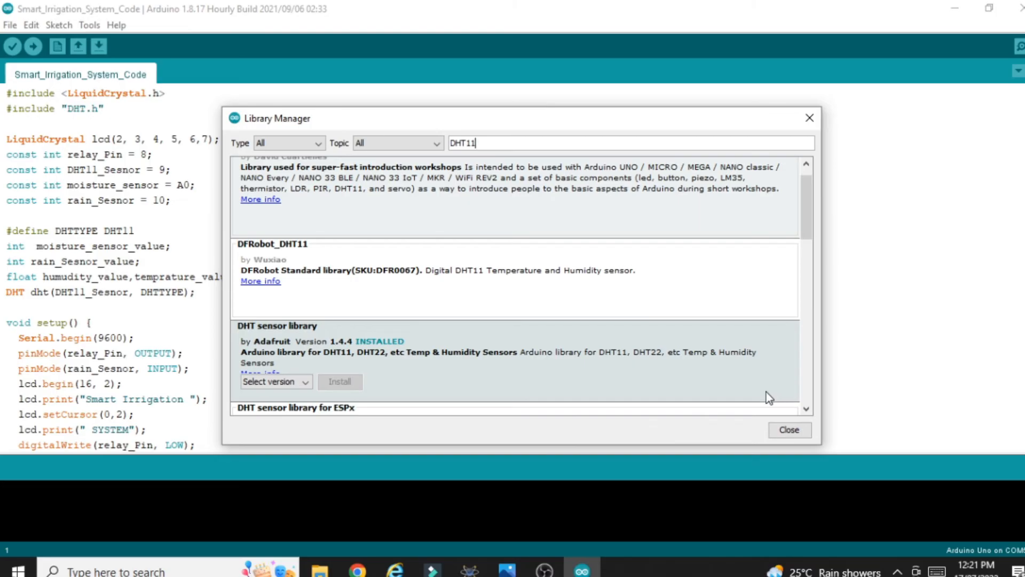
scroll(770, 258, "down", 1)
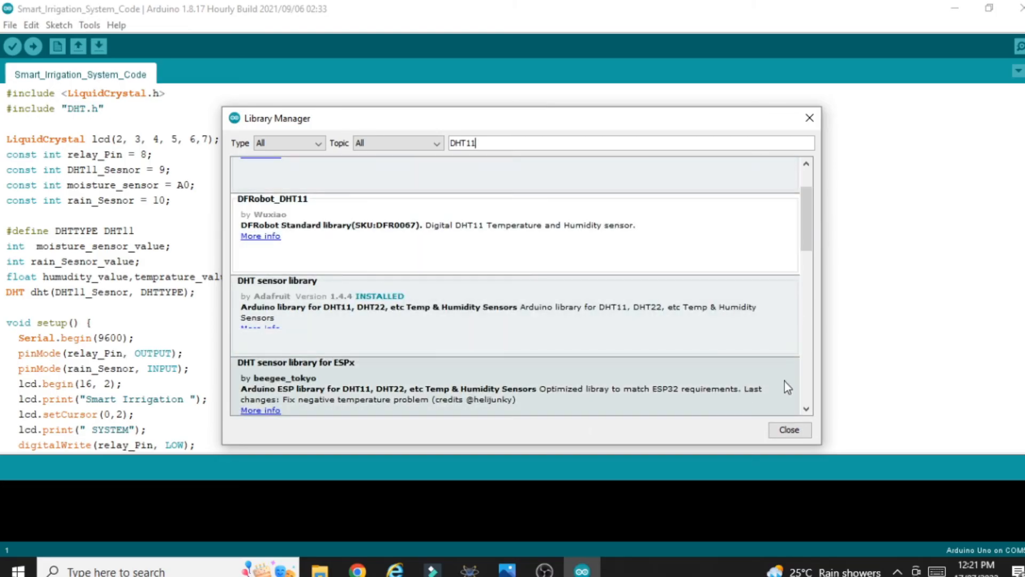
left_click(806, 409)
mouse_move(258, 273)
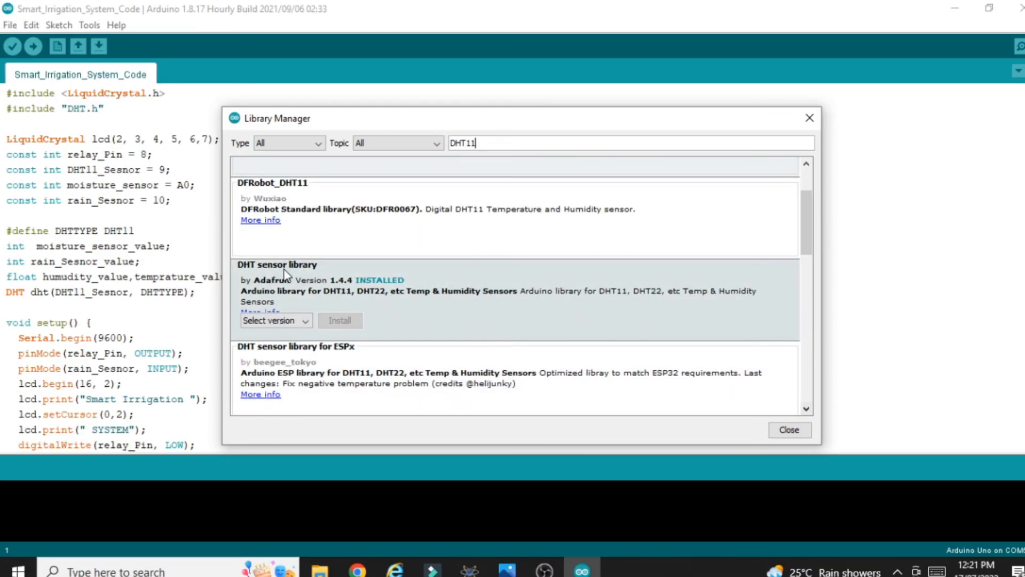
scroll(780, 171, "up", 1)
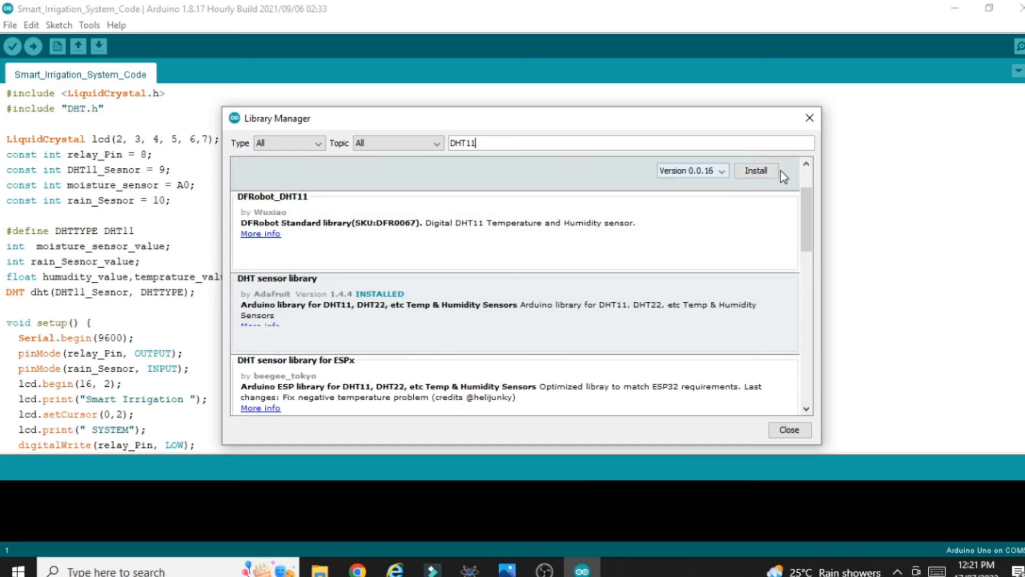
left_click(809, 117)
- Review the LiquidCrystal and DHT include lines and the pin declarations at the start of the sketch
left_click_drag(128, 109, 2, 70)
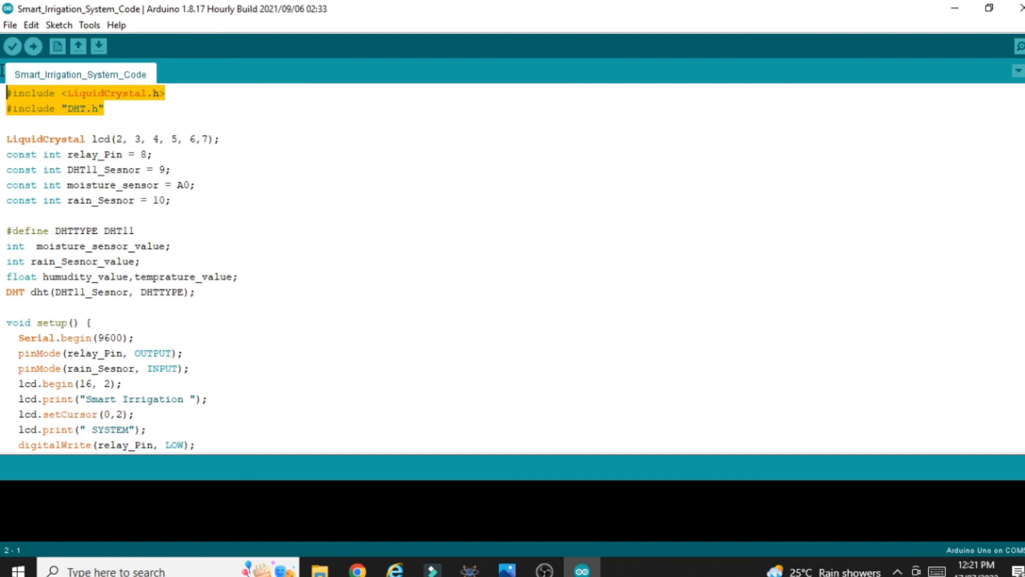
left_click(61, 263)
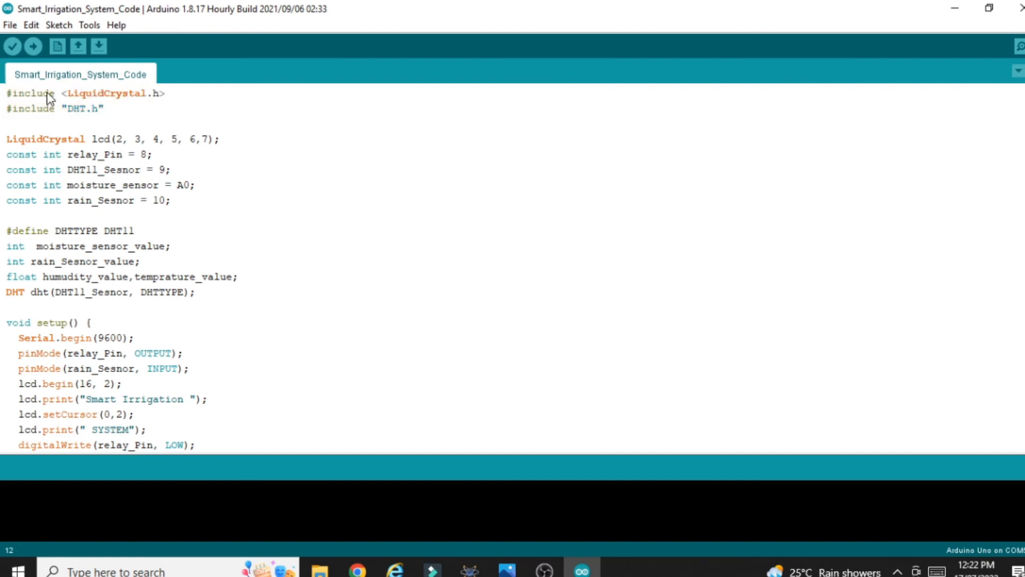
left_click_drag(106, 108, 2, 96)
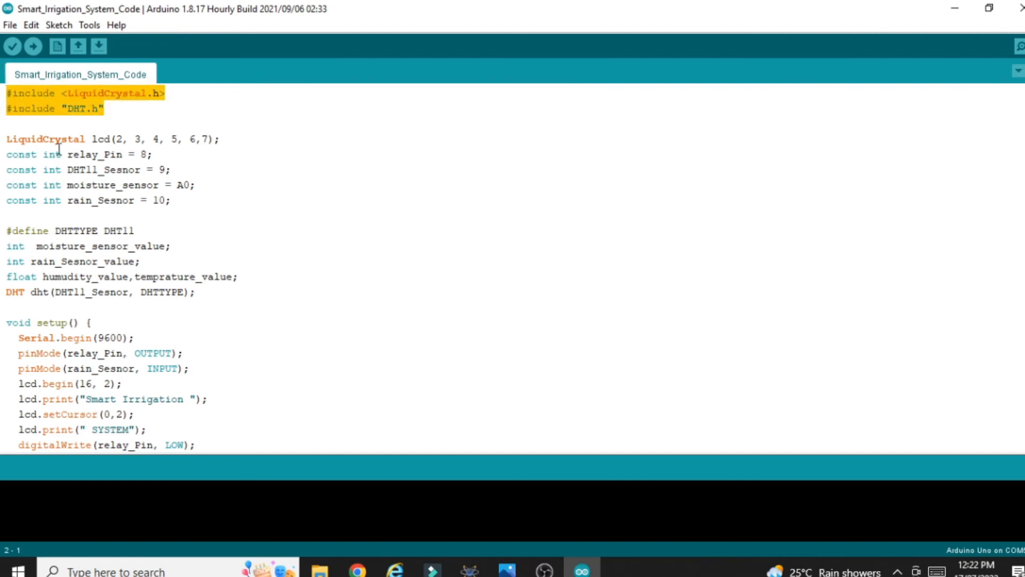
left_click(285, 160)
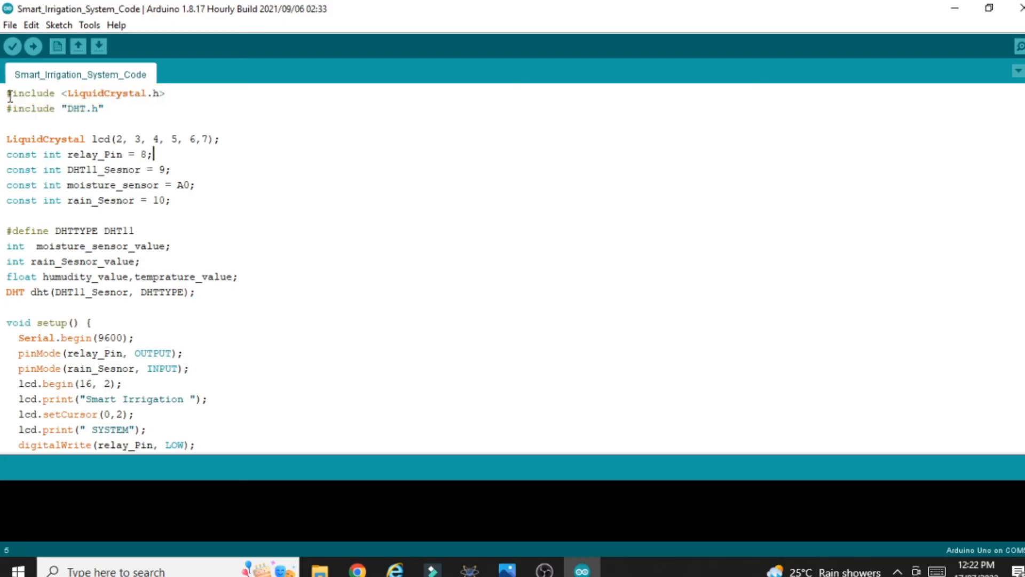
left_click_drag(8, 96, 149, 186)
left_click(294, 177)
- Compile the sketch and locate the path of Smart_Irrigation_System_Code.ino.hex in the enlarged compiler output
left_click(12, 47)
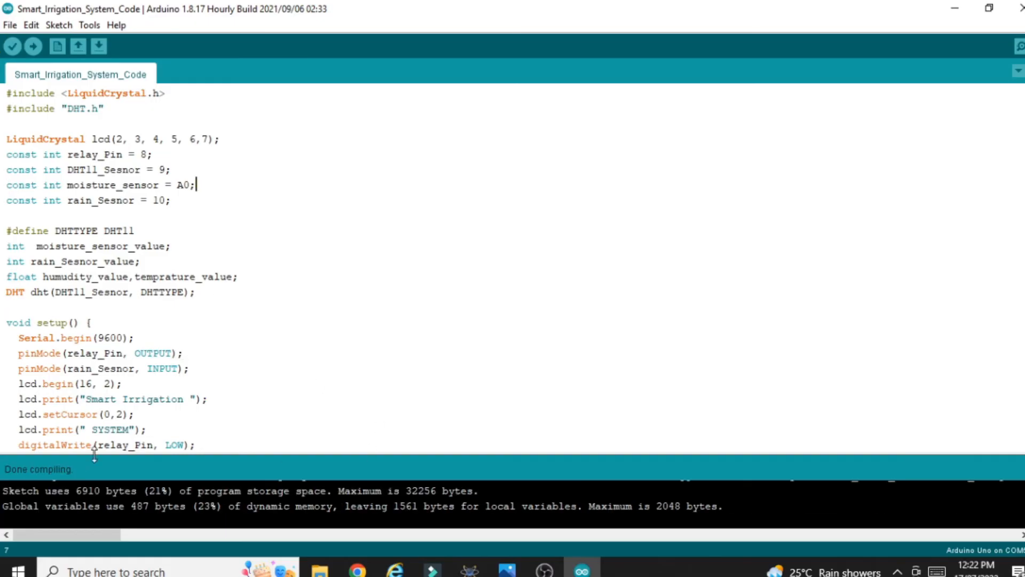
left_click_drag(262, 452, 288, 241)
left_click_drag(66, 533, 172, 520)
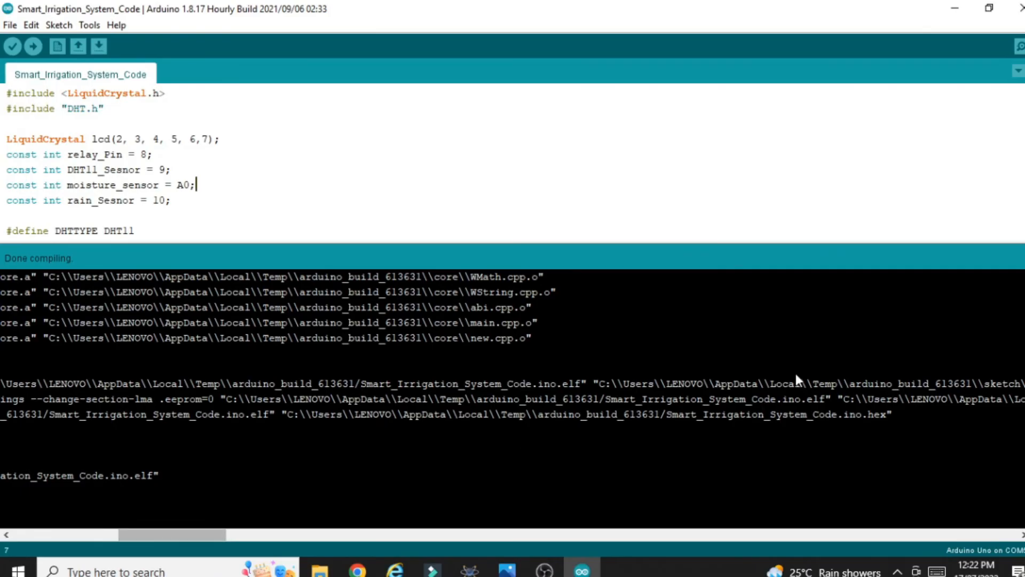
left_click_drag(289, 414, 782, 414)
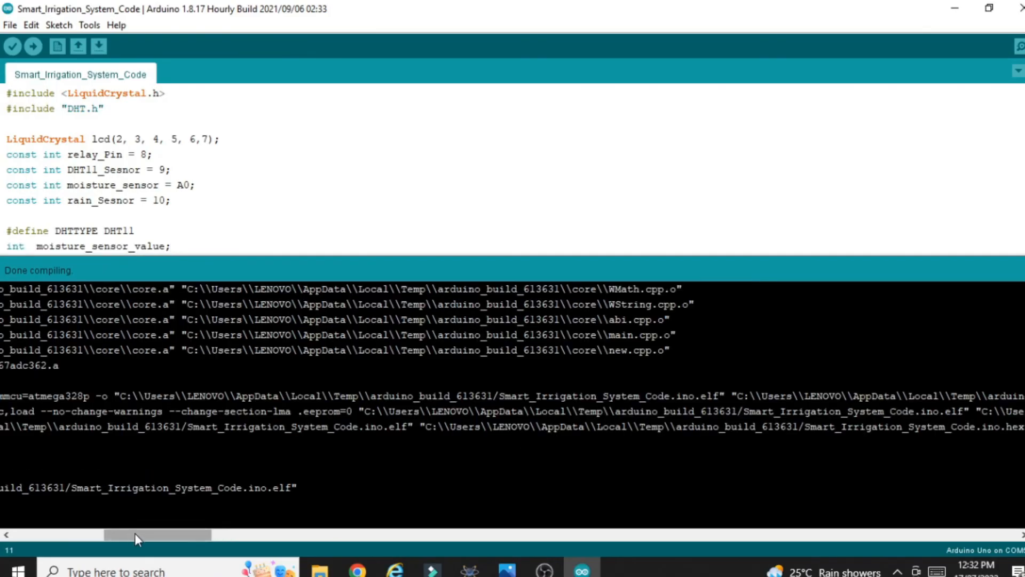
left_click_drag(134, 533, 151, 534)
left_click_drag(336, 426, 698, 443)
left_click(278, 205)
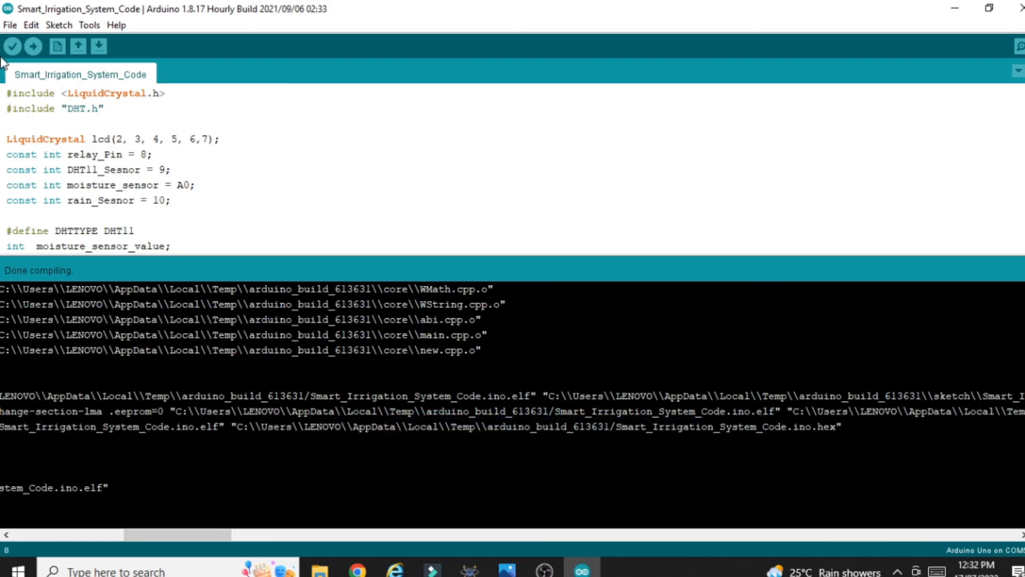
- Check in the preferences that verbose output during compilation is enabled and accept the settings
left_click(10, 25)
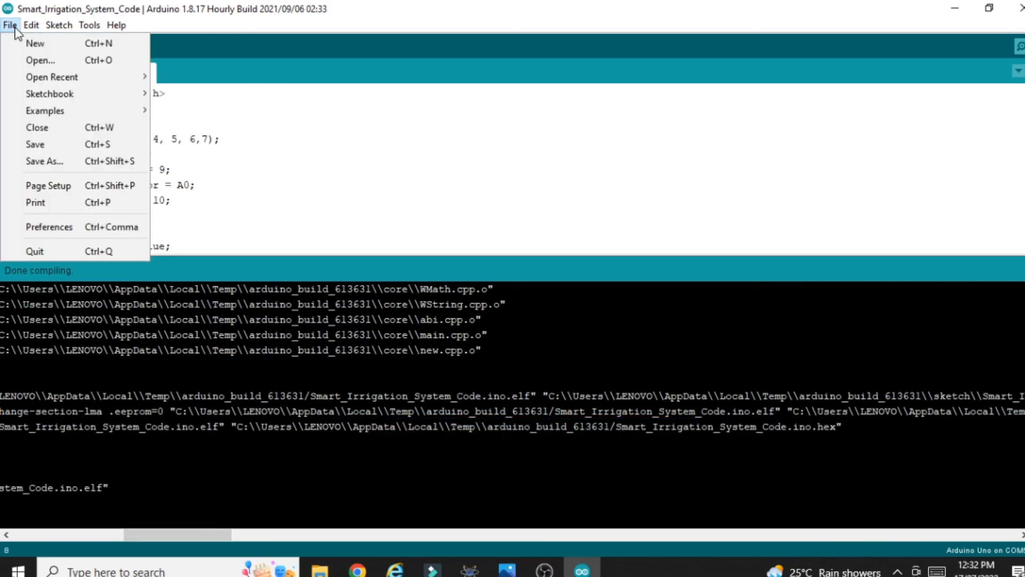
left_click(48, 227)
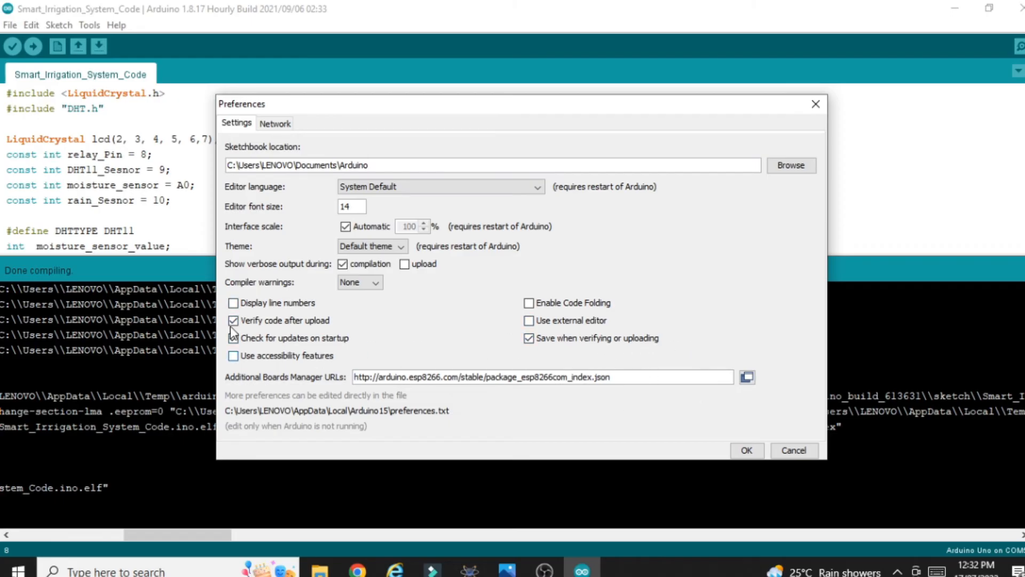
left_click(748, 449)
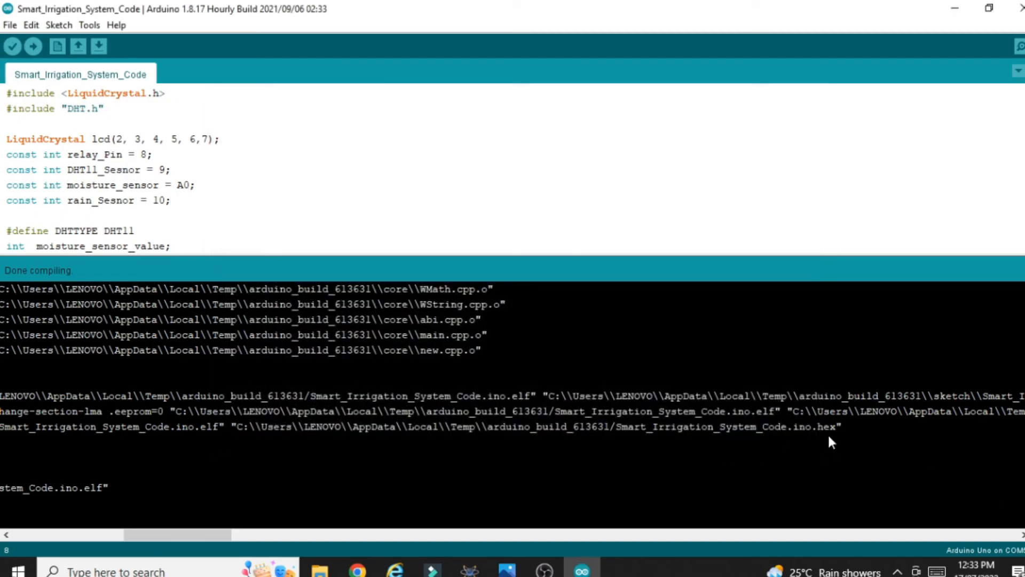
- Copy the path of Smart_Irrigation_System_Code.ino.hex from the compiler output and paste it as the location in the arduino_build_613631 folder window
left_click_drag(836, 426, 238, 426)
mouse_move(320, 570)
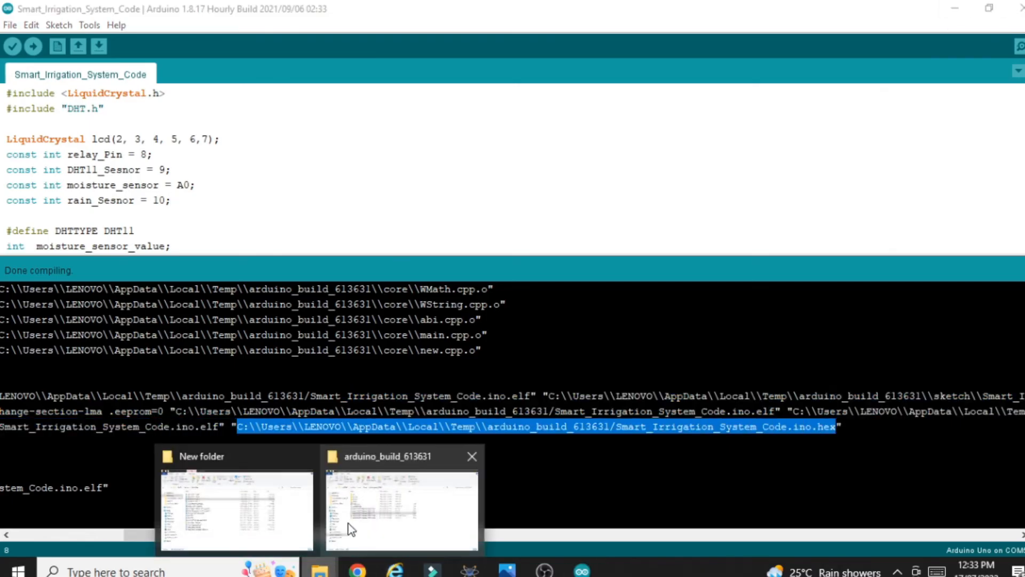
left_click(382, 510)
left_click(433, 123)
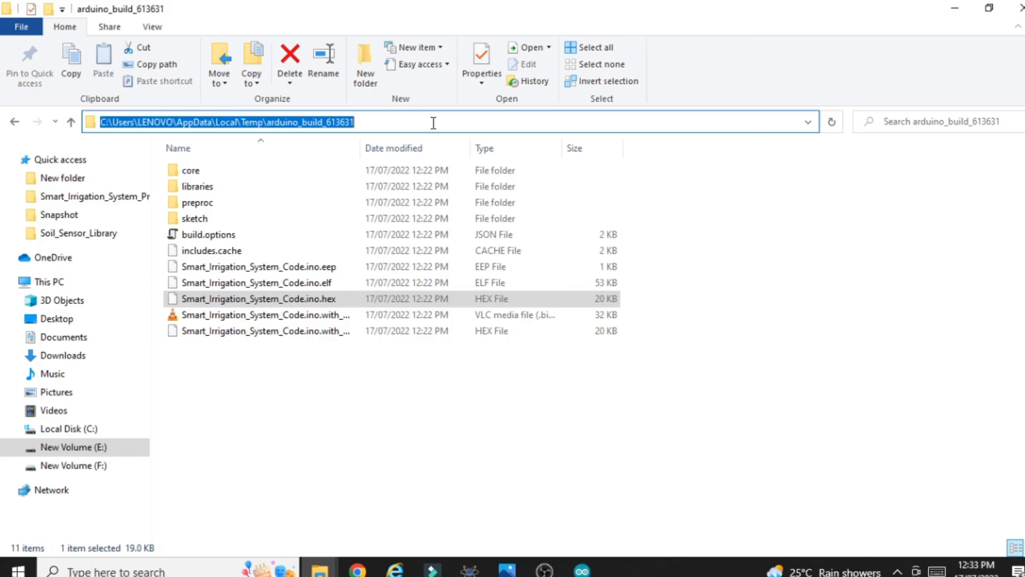
type("C:\\\\Users\\\\LENOVO\\\\AppData\\\\Local\\\\Temp\\\\arduino_build_613631/Smart_Irrigation_System_Code.ino.hex")
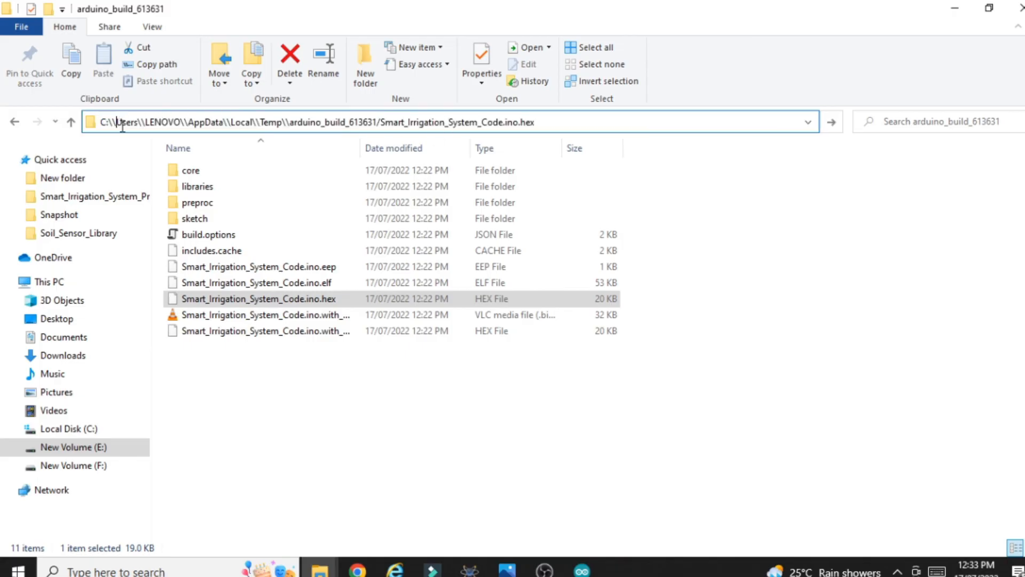
- Remove the duplicate backslashes and the file name from the path and go to C:\Users\LENOVO\AppData\Local\Temp\arduino_build_613631
key("BackSpace")
key("BackSpace")
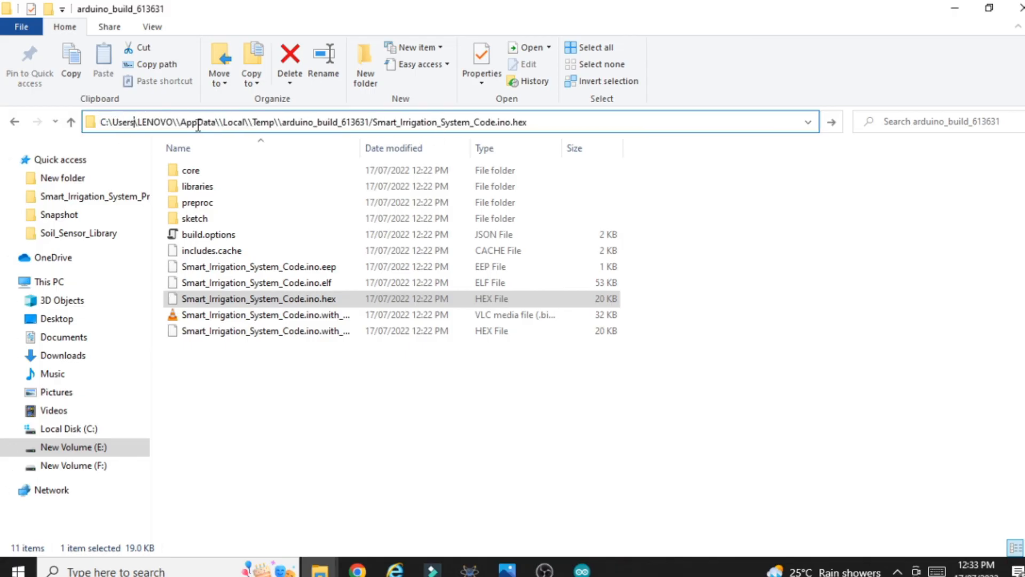
key("BackSpace")
key("BackSpace")
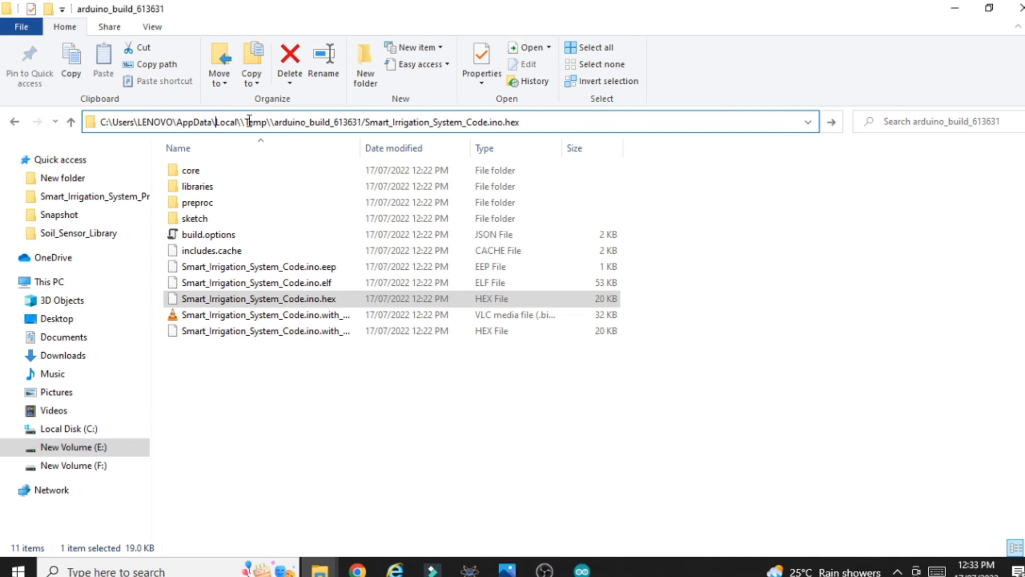
key("BackSpace")
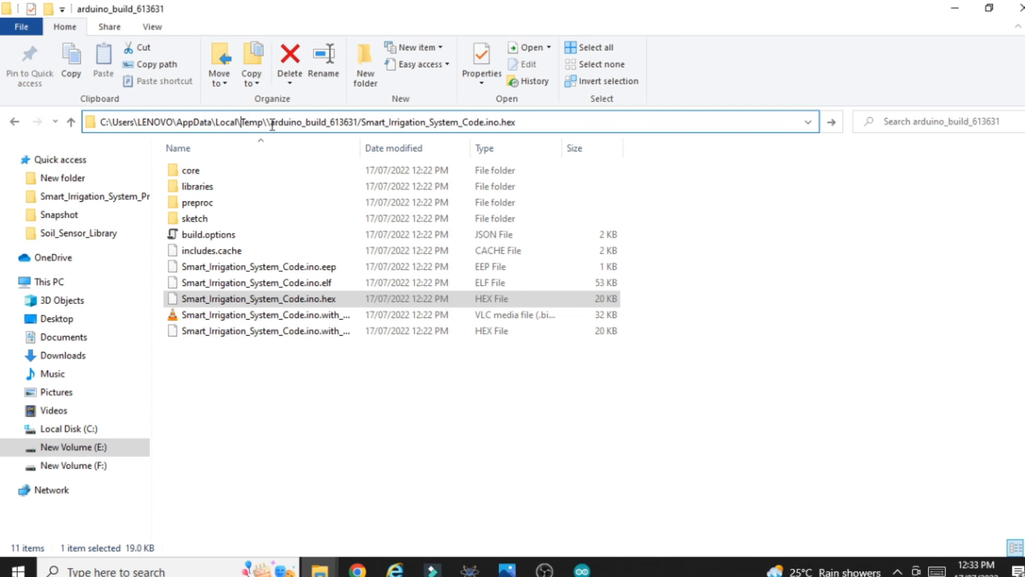
key("BackSpace")
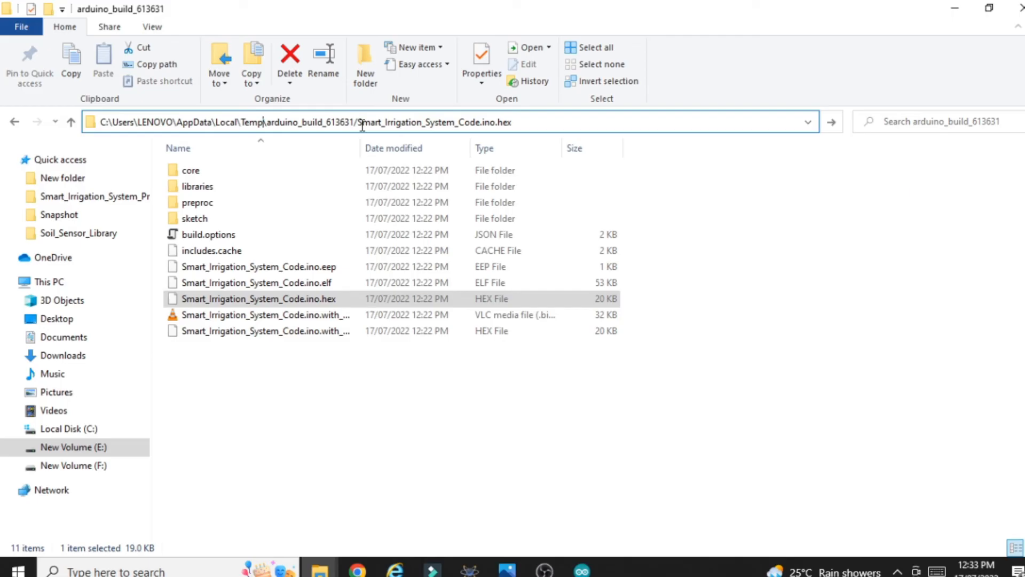
left_click_drag(368, 126, 561, 124)
key("BackSpace")
key("BackSpace")
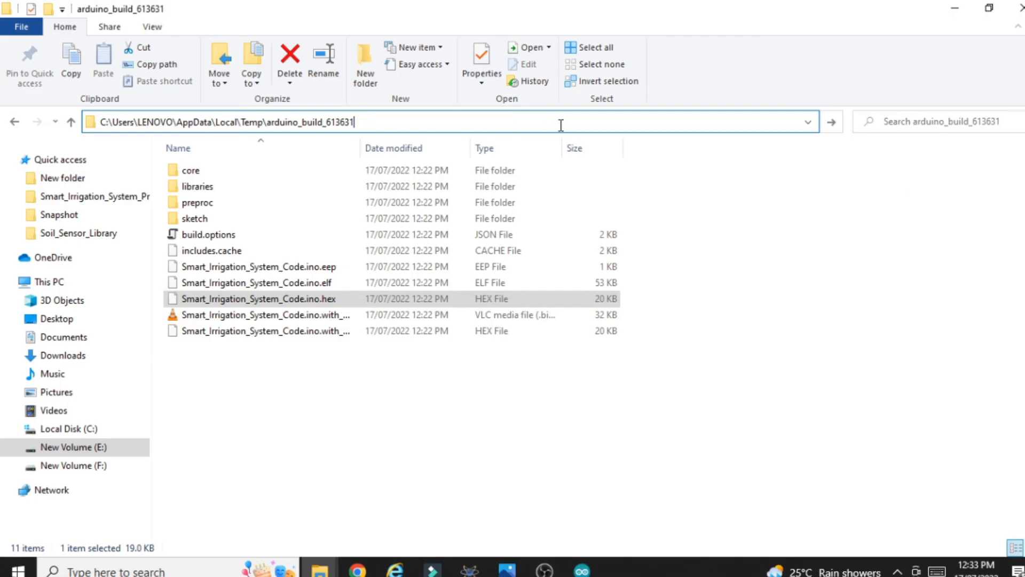
key("Return")
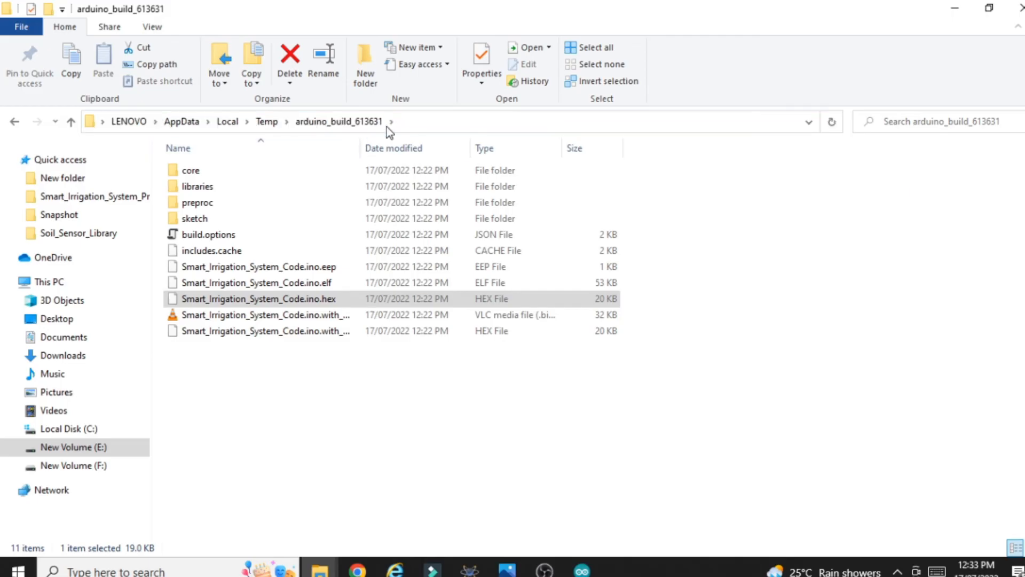
- Locate Smart_Irrigation_System_Code.ino.hex in the build folder and copy the folder's path
left_click(337, 304)
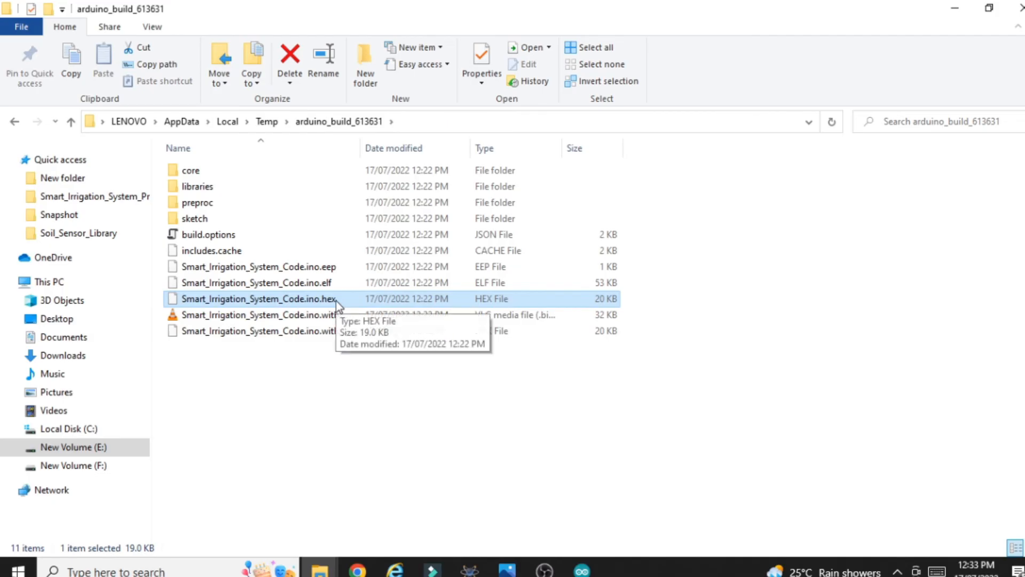
left_click(434, 122)
key("ctrl+c")
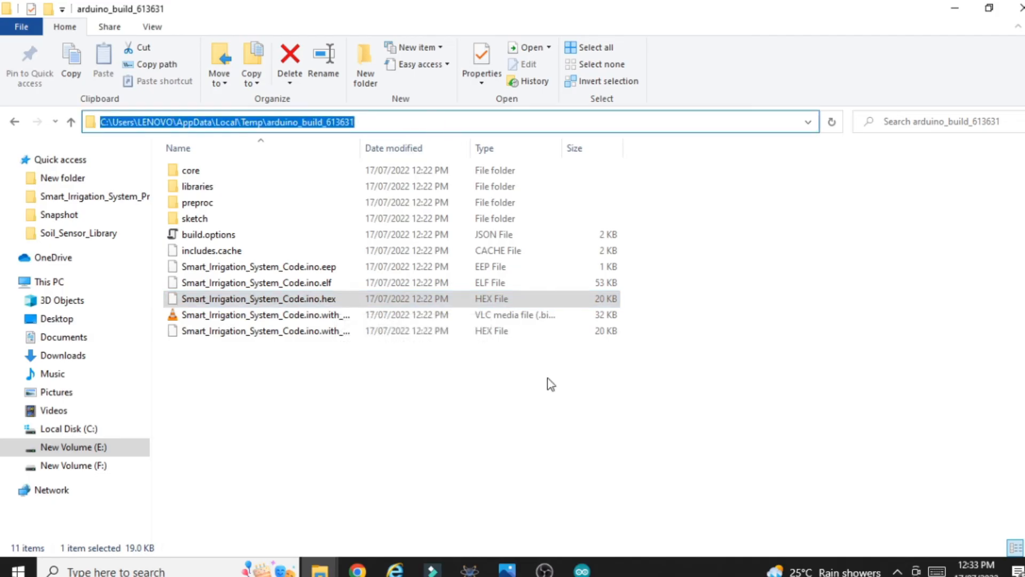
- Switch to the New Project schematic in Proteus and load Smart_Irrigation_System_Code.ino.hex from the copied folder as the SIMULINO UNO's program file
left_click(465, 567)
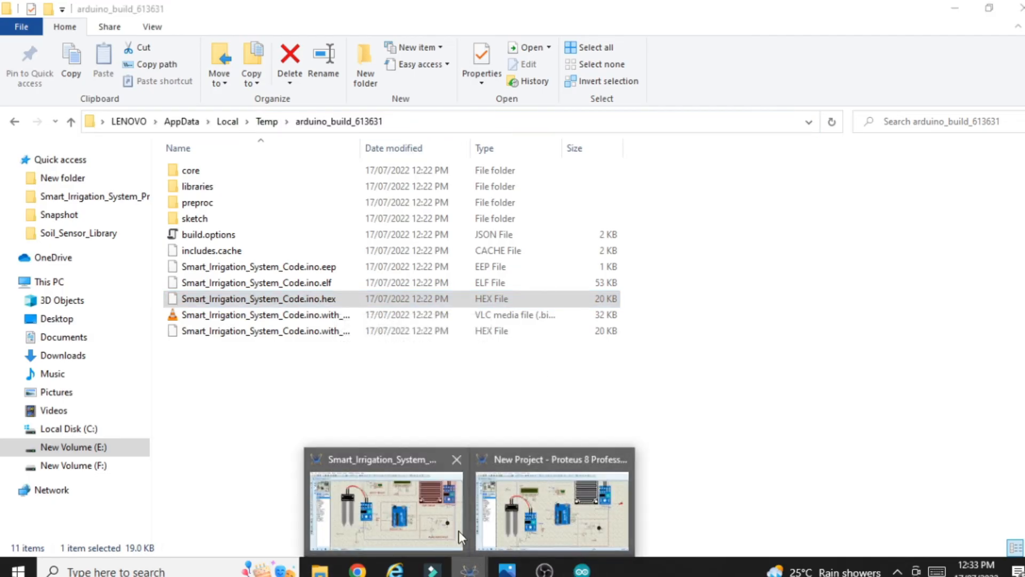
left_click(558, 533)
double_click(607, 324)
left_click(578, 149)
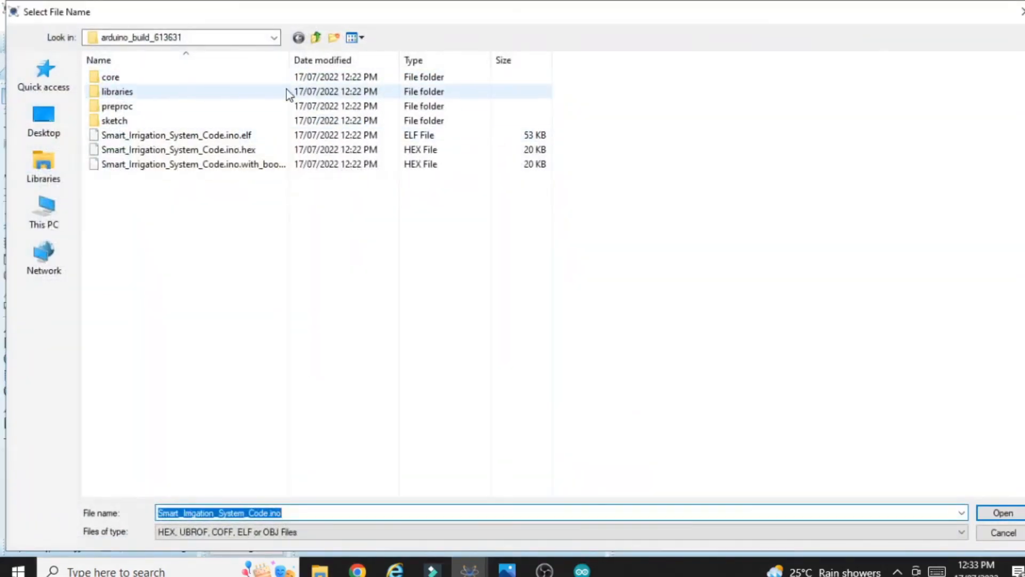
key("ctrl+v")
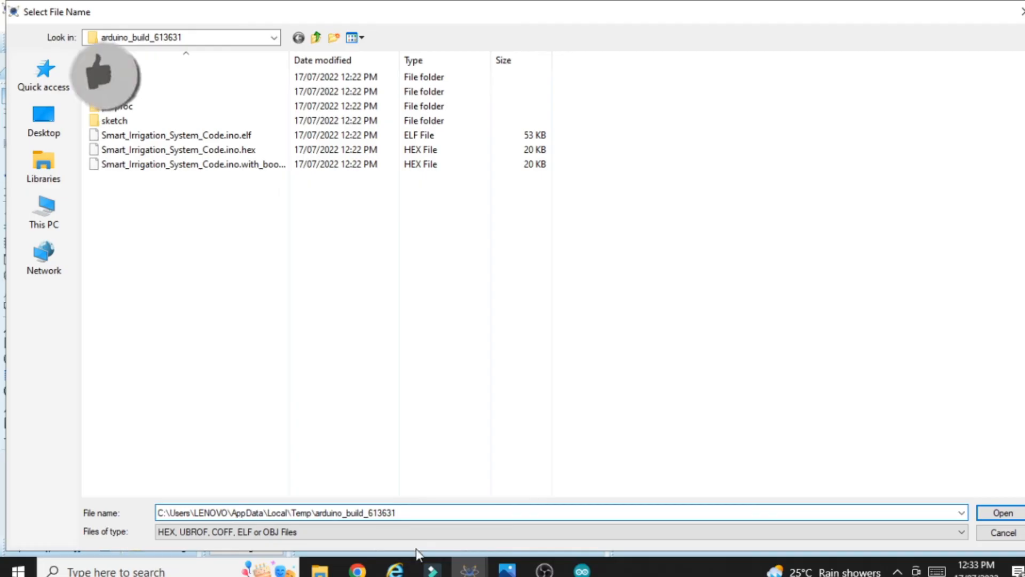
key("Return")
left_click(165, 150)
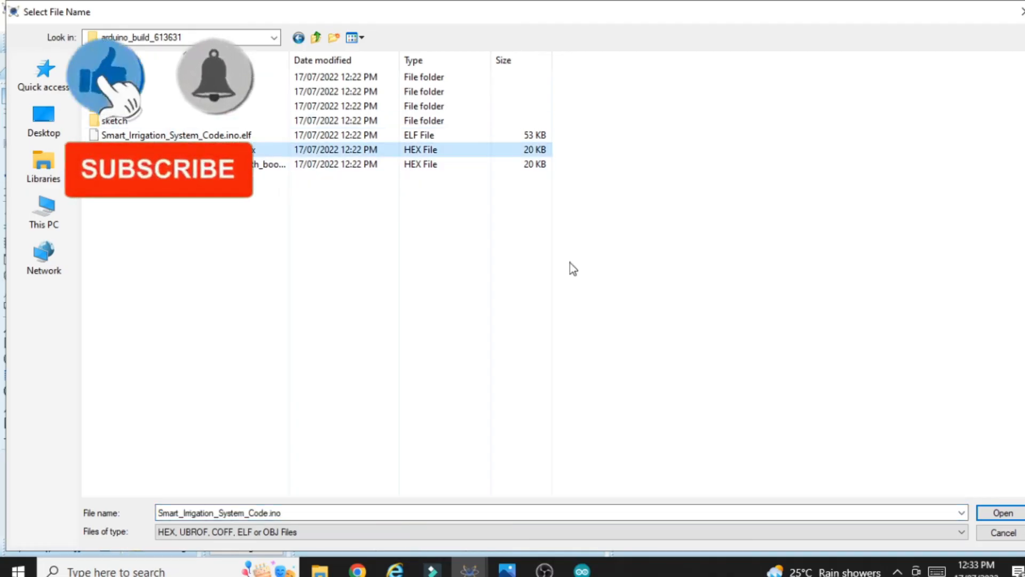
left_click(1021, 517)
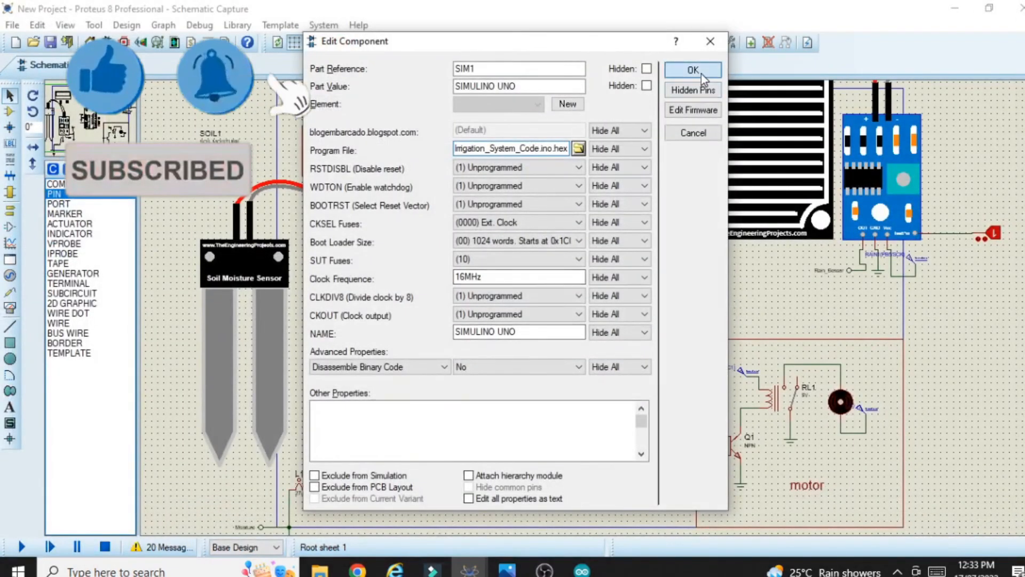
left_click(689, 69)
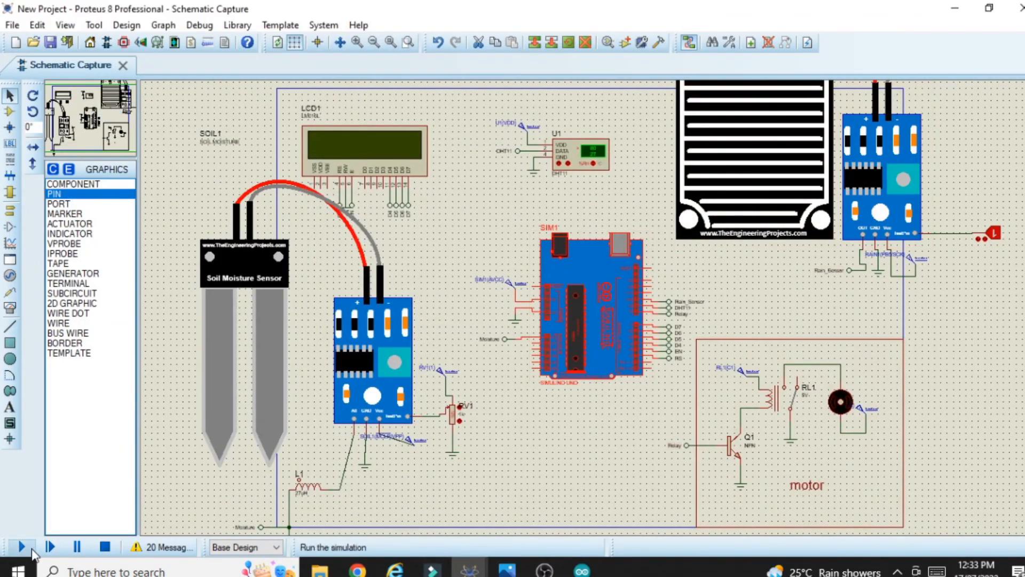
- Run the simulation to check the LCD and motor behaviour, and stop it
left_click(24, 547)
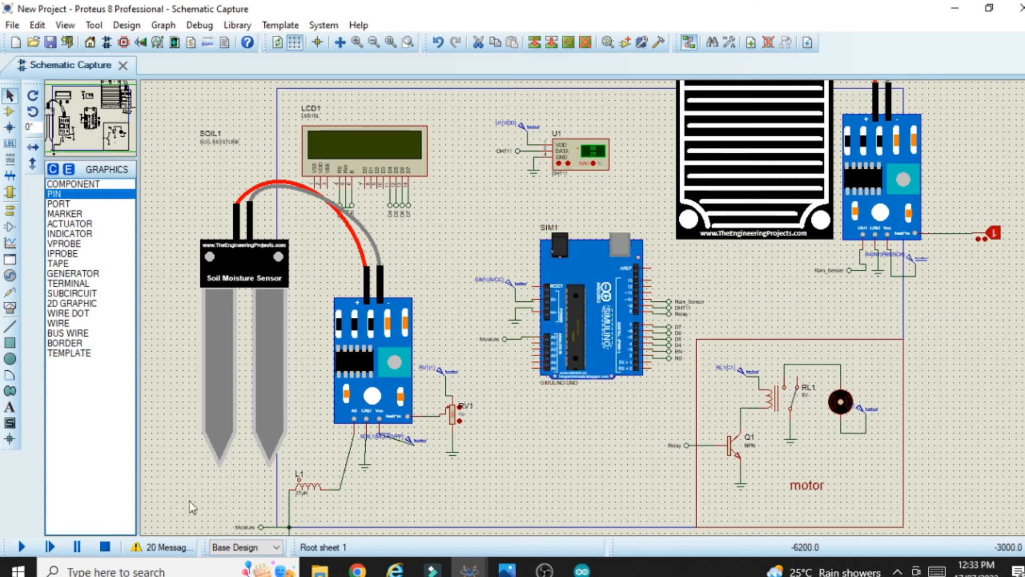
left_click(20, 547)
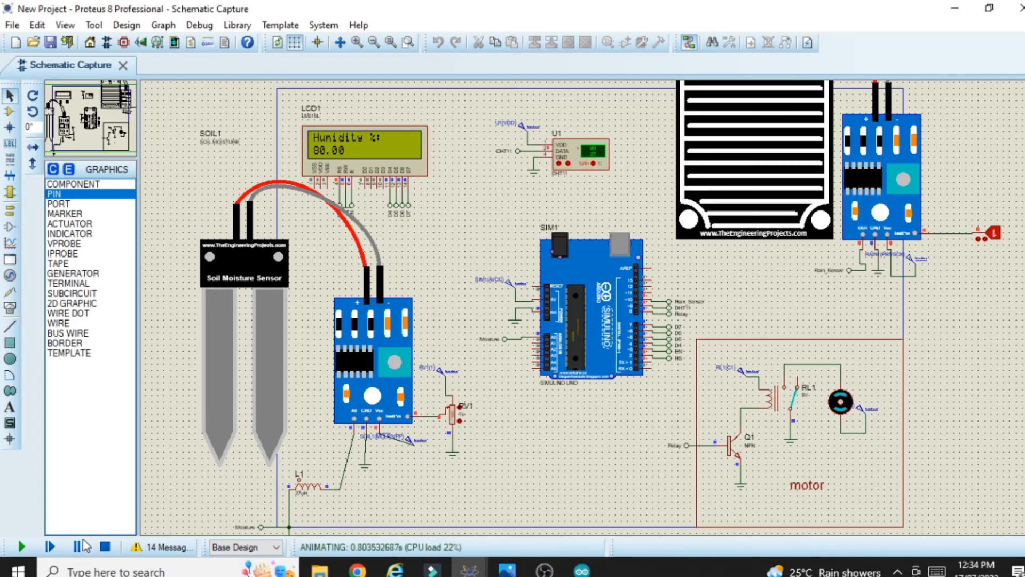
left_click(105, 546)
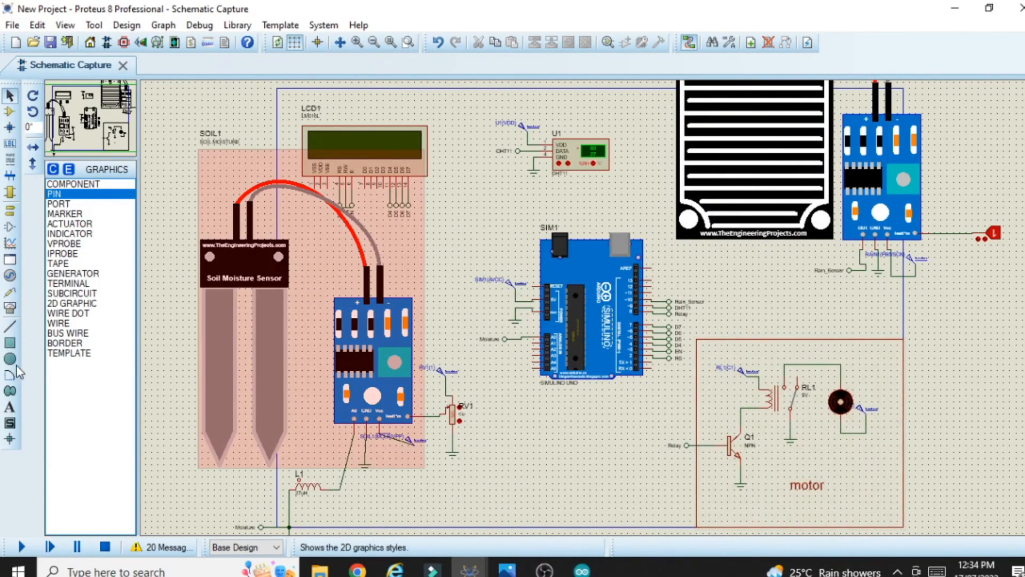
- Draw a graphics rectangle around the DHT11 sensor and its terminals
left_click(10, 343)
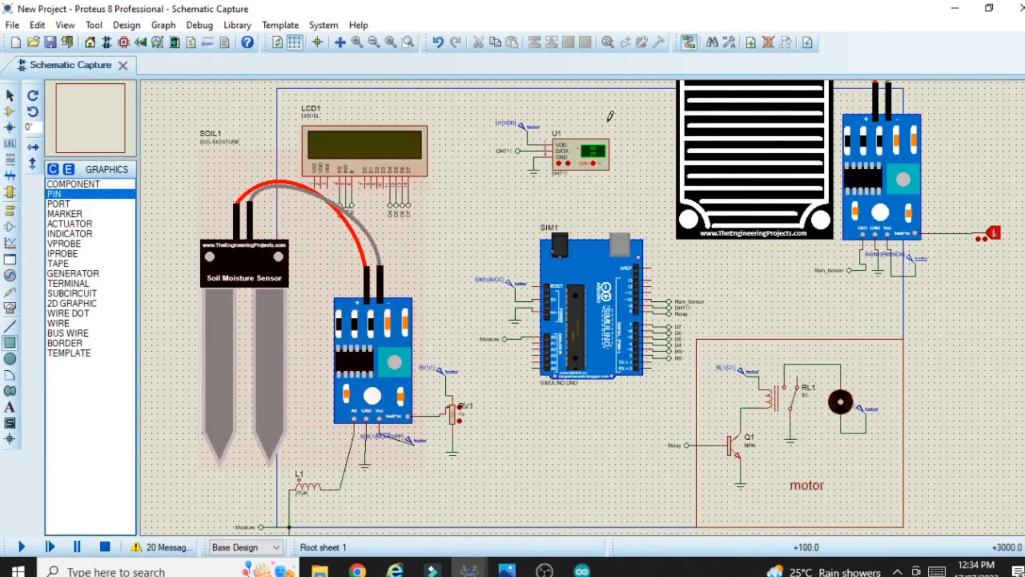
left_click(471, 101)
left_click(658, 201)
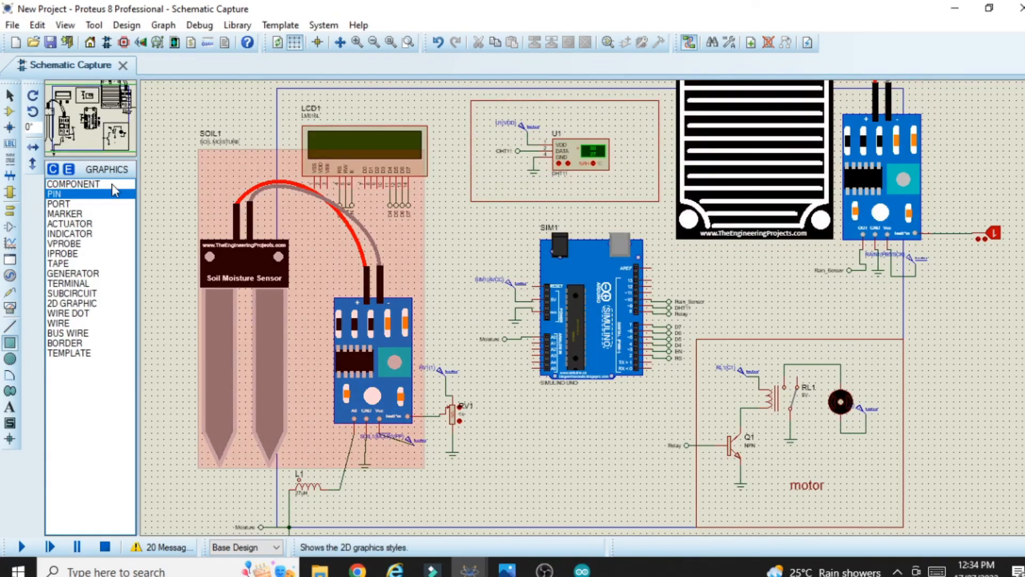
- Place the text label "dsfsdfsdf" below the DHT11 sensor inside its rectangle
left_click(9, 407)
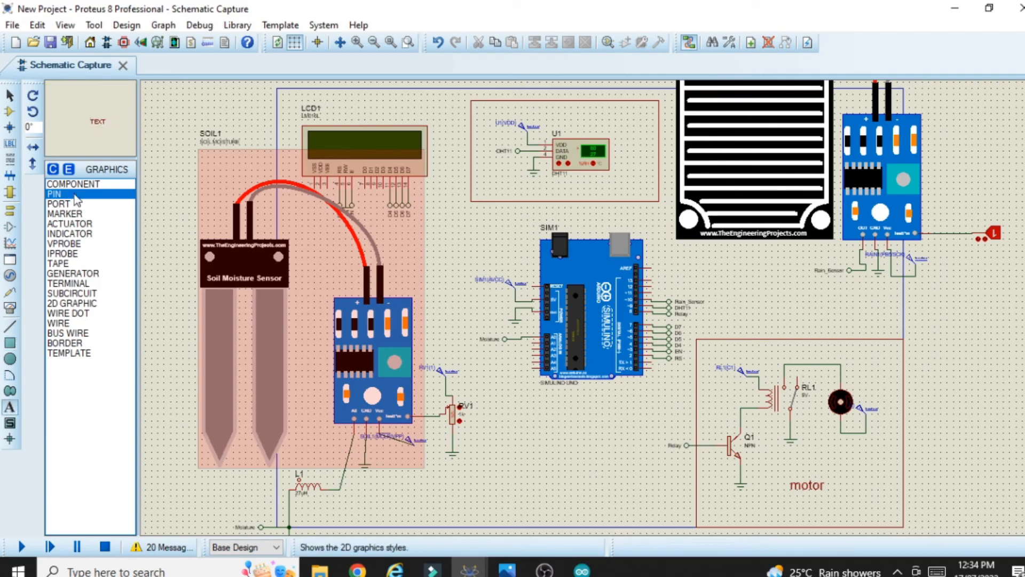
left_click(547, 180)
type("dsfsdfsdf")
left_click(650, 396)
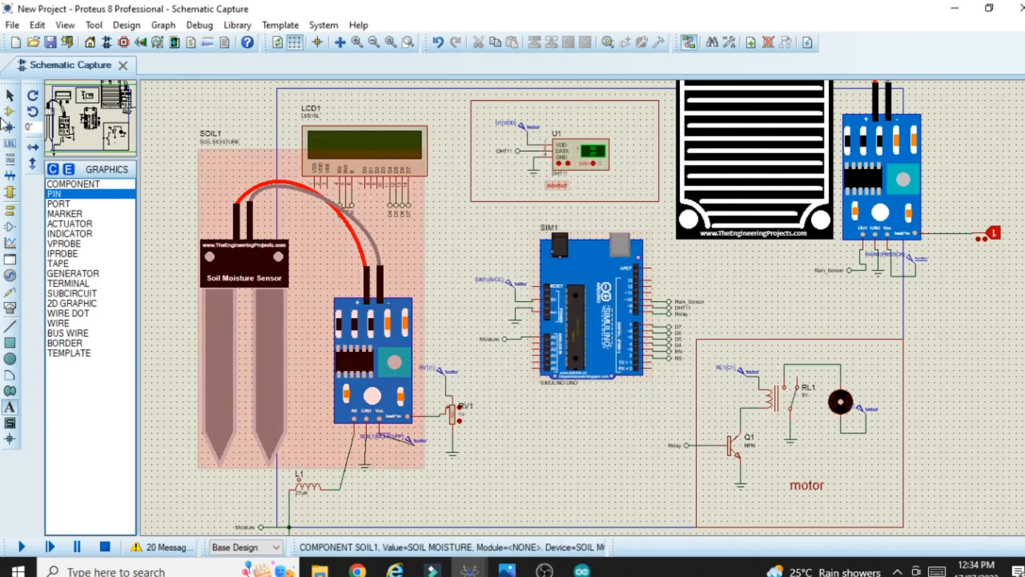
- Set the font height of the label below the DHT11 sensor to 0.18in
left_click(10, 95)
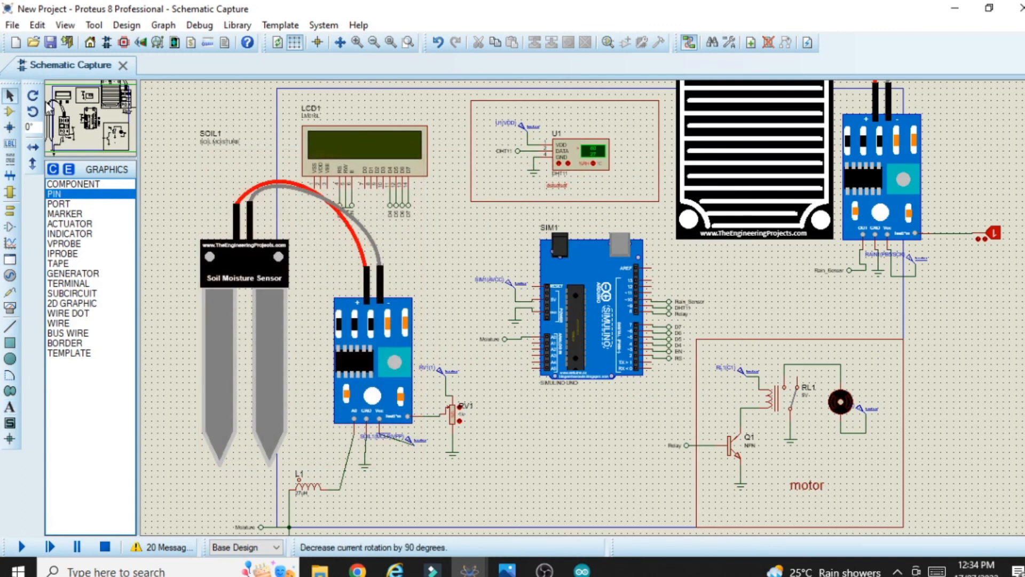
double_click(555, 188)
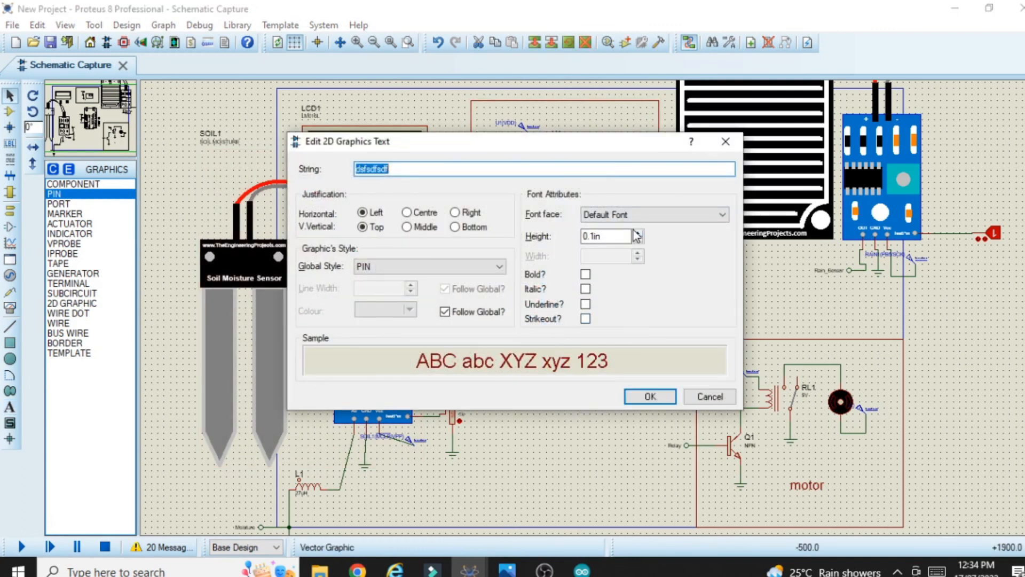
left_click(637, 233)
left_click(638, 233)
left_click(637, 233)
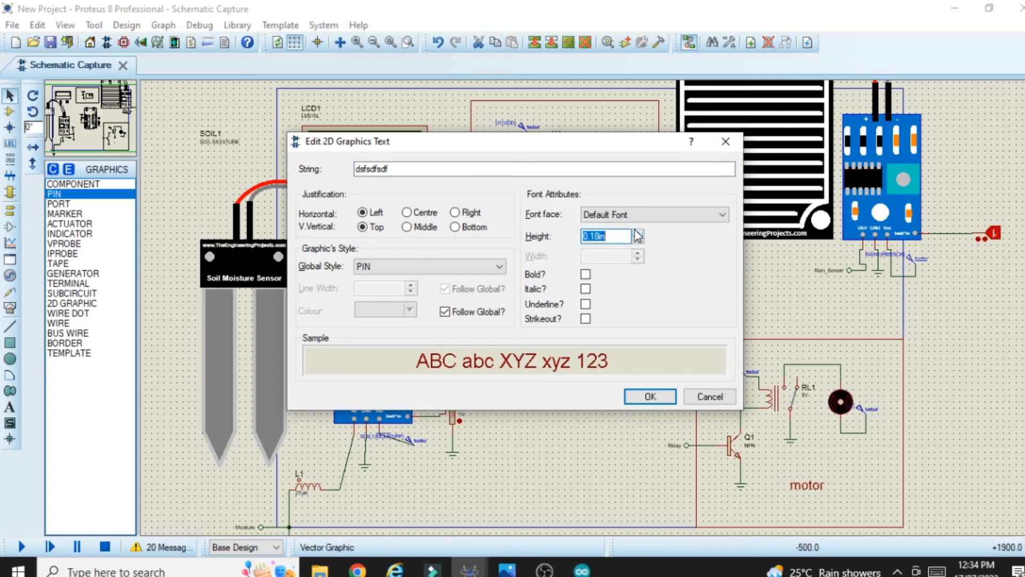
key("Return")
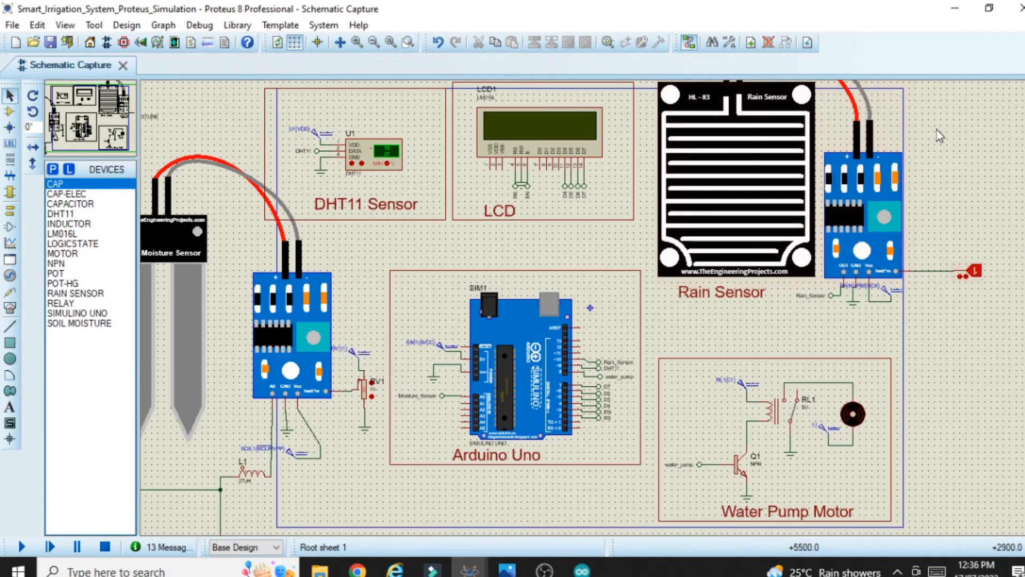
- Switch to the Arduino IDE, enlarge the code area and review the include lines and pin declarations at the start of the sketch
left_click(958, 8)
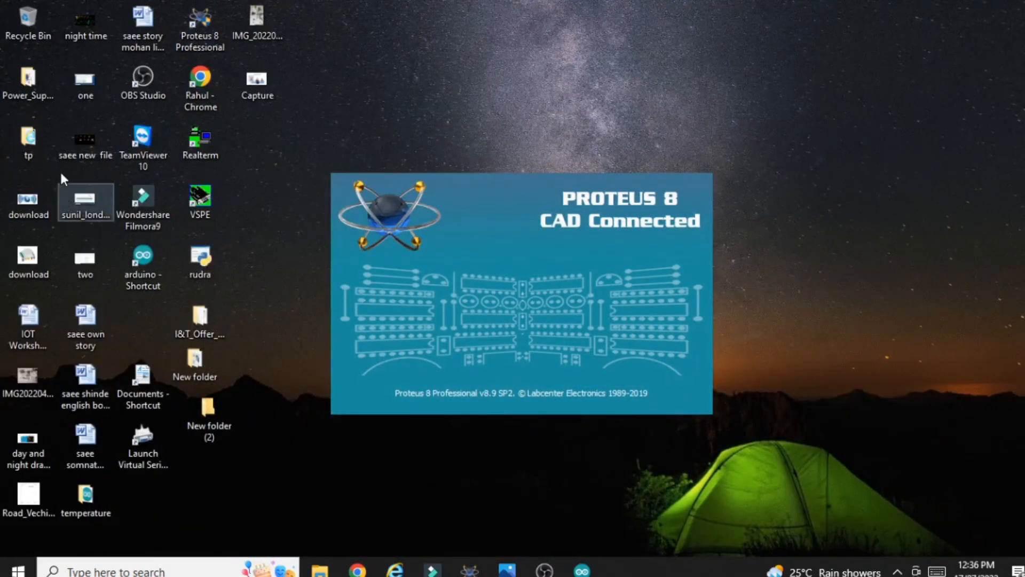
left_click(582, 571)
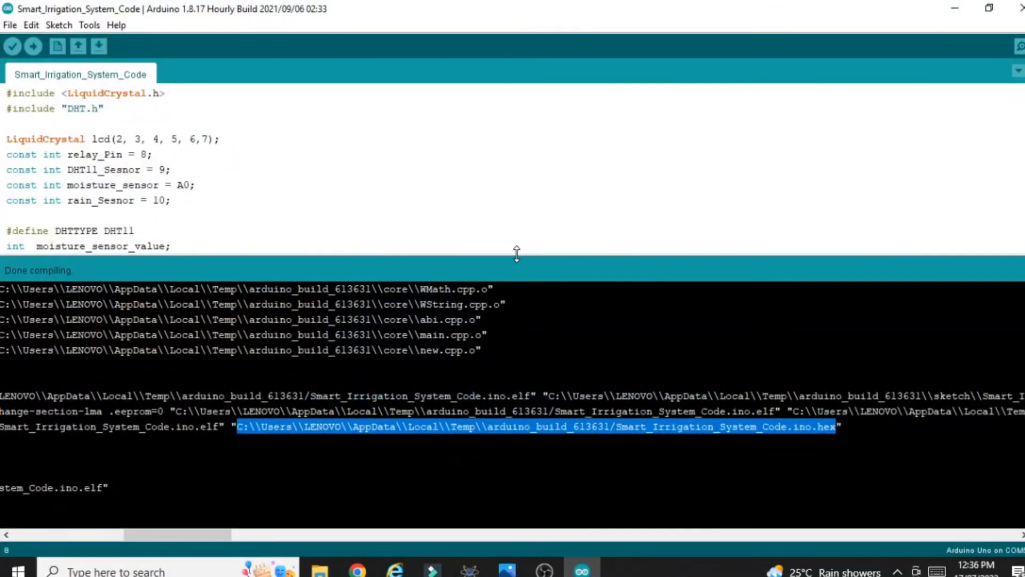
left_click_drag(516, 253, 505, 453)
left_click_drag(102, 128, 3, 108)
left_click(134, 130)
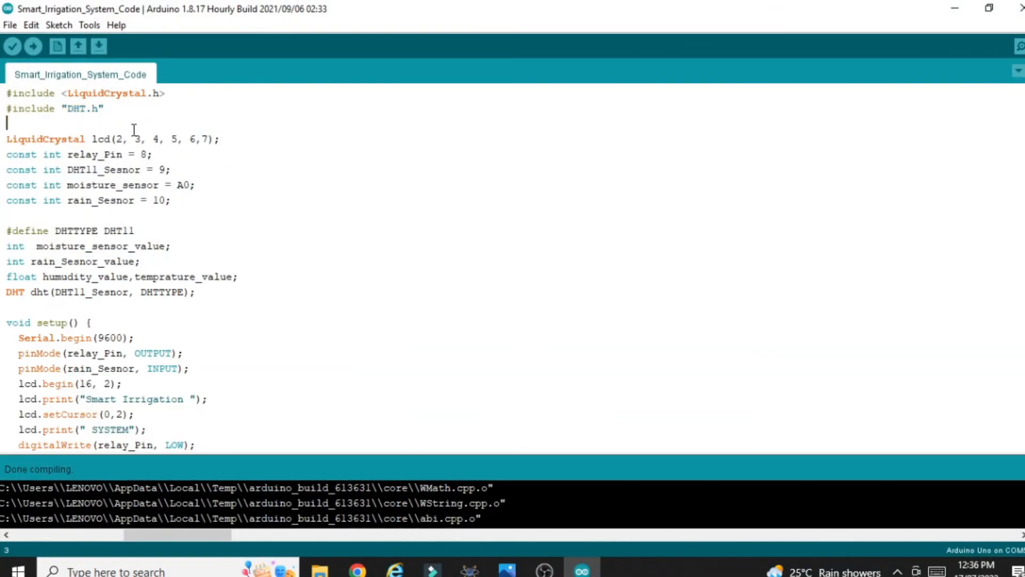
left_click_drag(13, 93, 155, 230)
- View the images Snapshot_62.png and Snapshot_140.png of the simulation and hardware projects, and minimize both image windows
left_click(507, 569)
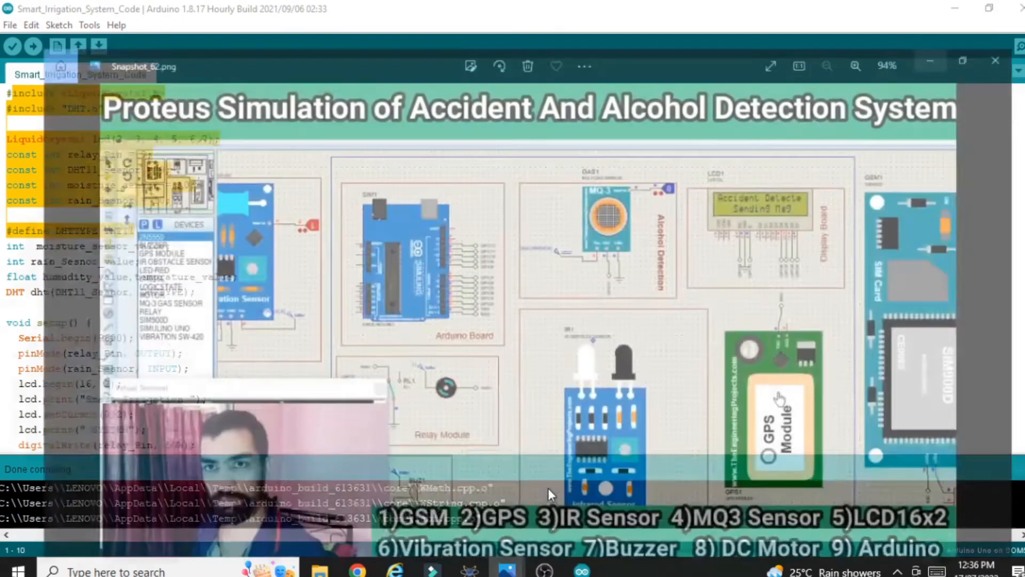
left_click(548, 488)
left_click(515, 571)
left_click(433, 491)
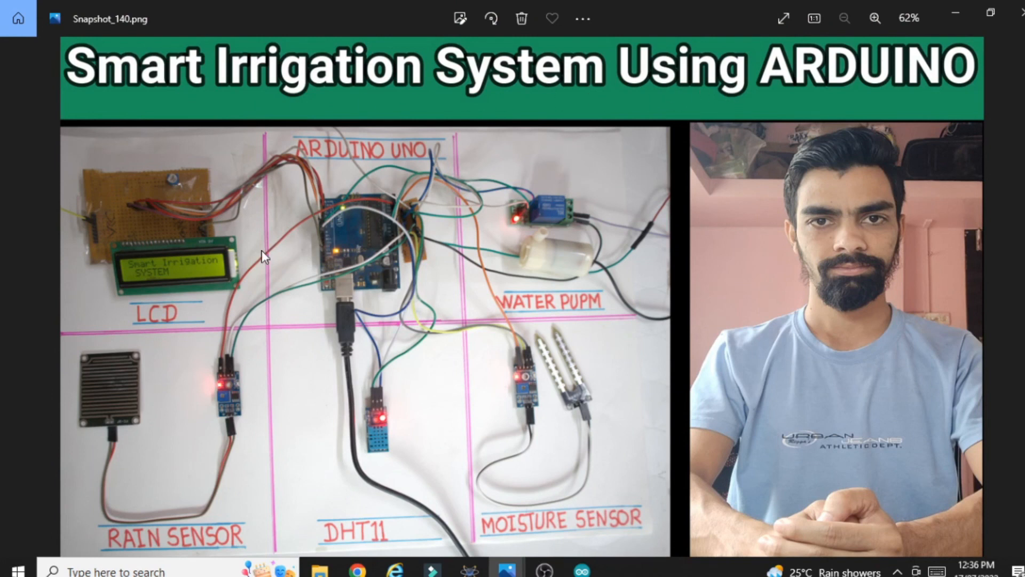
left_click(954, 10)
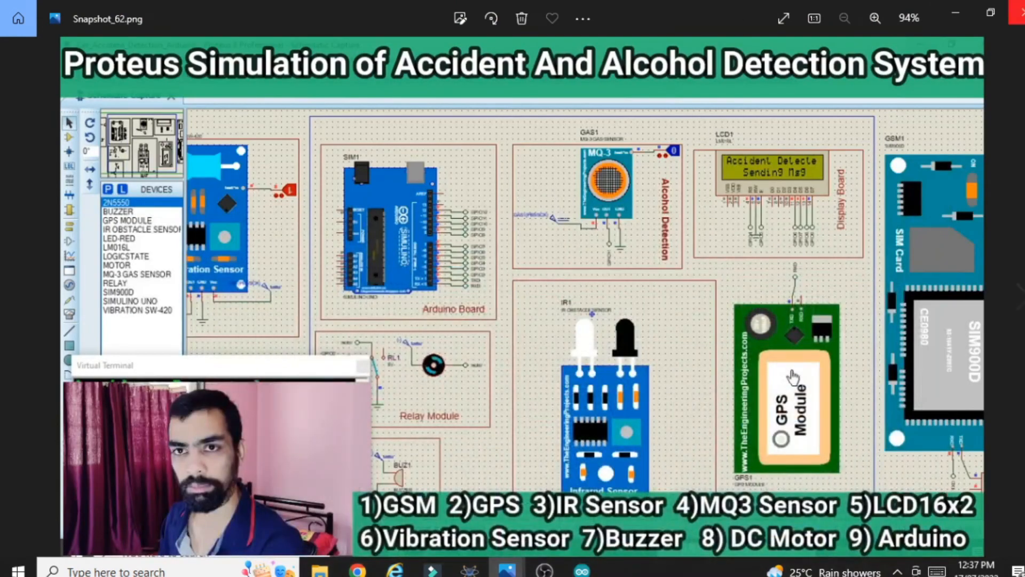
left_click(956, 12)
- Return to the Arduino sketch and examine the rain_Sesnor pin declaration near the start of the code
left_click_drag(64, 109, 195, 550)
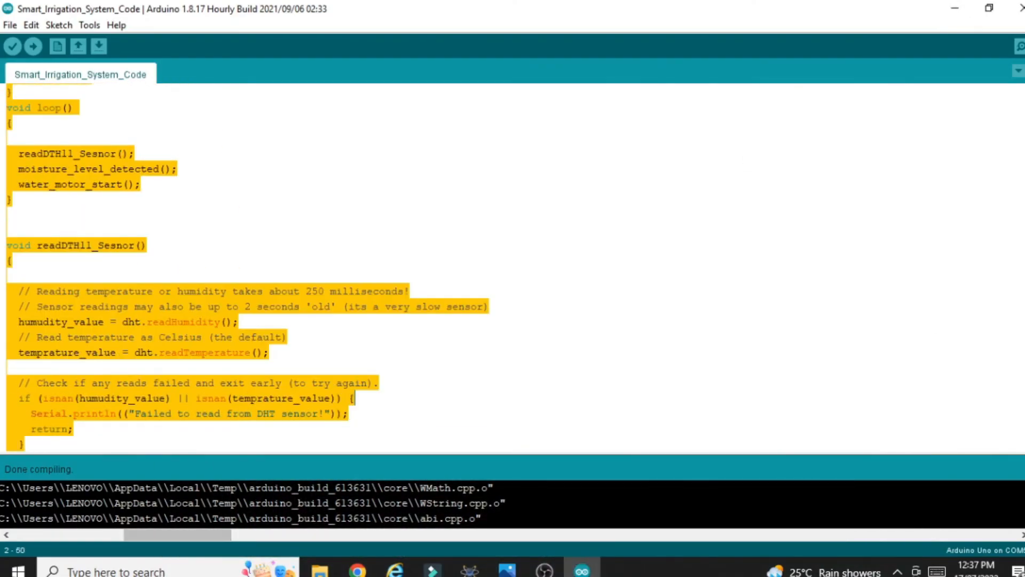
scroll(513, 267, "up", 8)
left_click(156, 233)
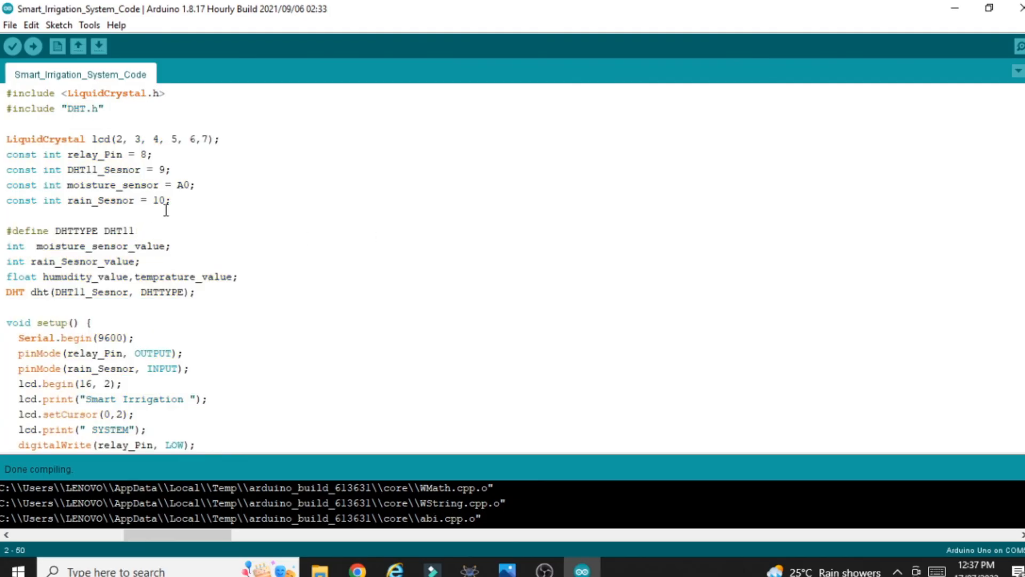
left_click_drag(181, 199, 4, 200)
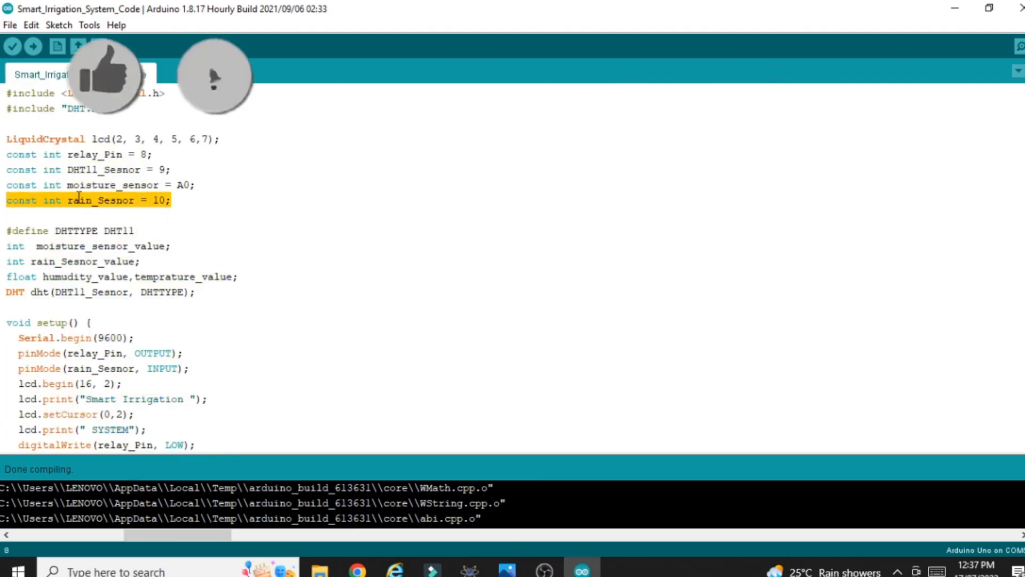
left_click(80, 200)
double_click(118, 201)
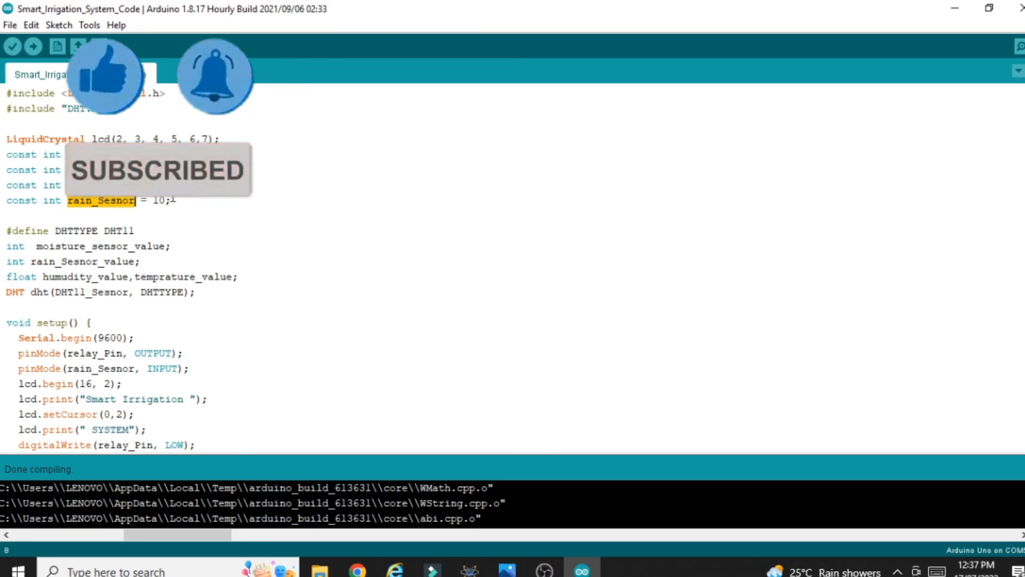
left_click(183, 203)
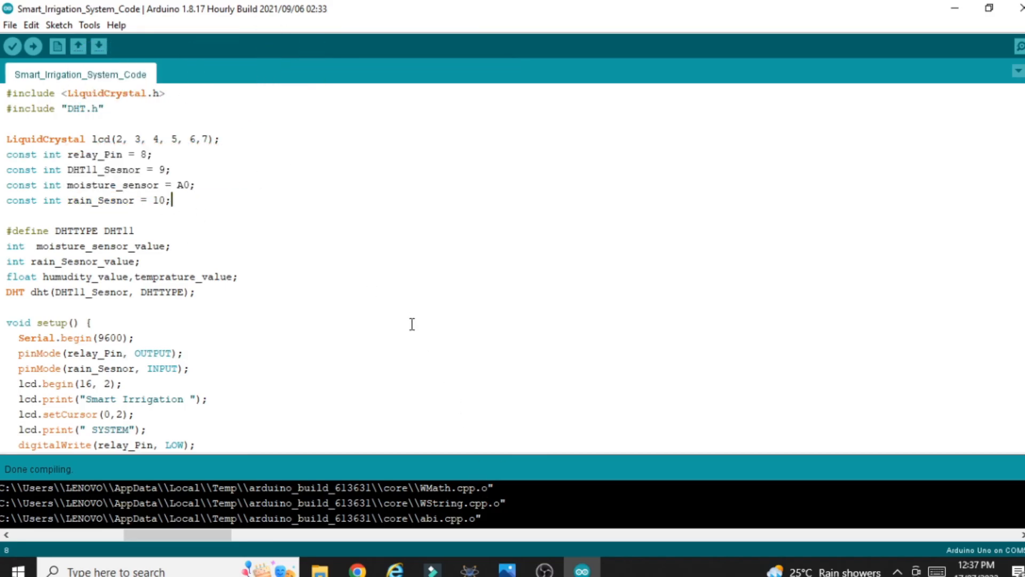
left_click(141, 185)
double_click(93, 204)
left_click(171, 200)
left_click_drag(172, 201, 3, 204)
left_click(93, 202)
double_click(112, 202)
left_click_drag(172, 201, 3, 201)
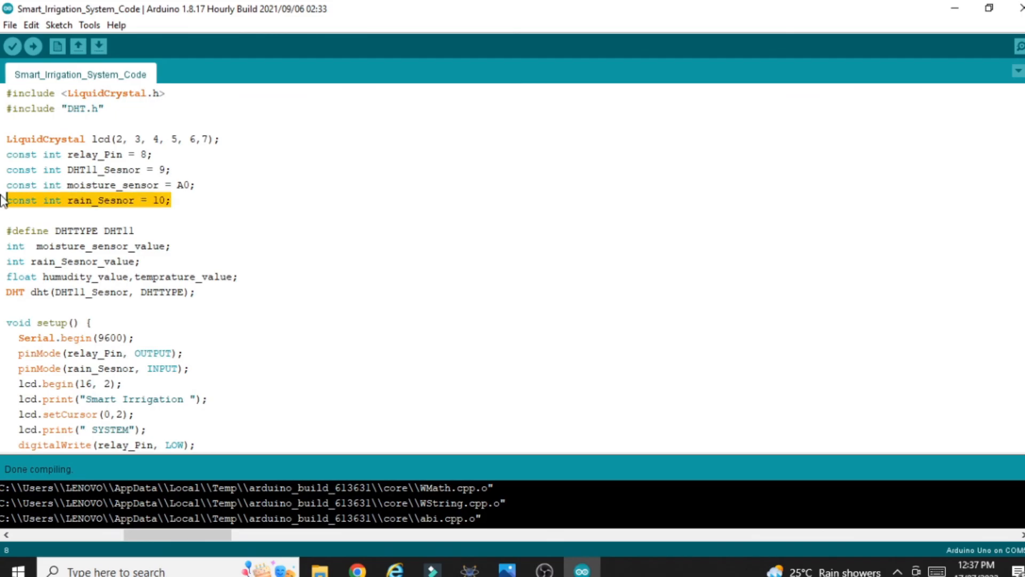
- Examine the pinMode line in setup() that configures the rain sensor pin as an input
double_click(68, 367)
left_click(177, 367)
left_click(189, 368)
left_click_drag(190, 368, 21, 372)
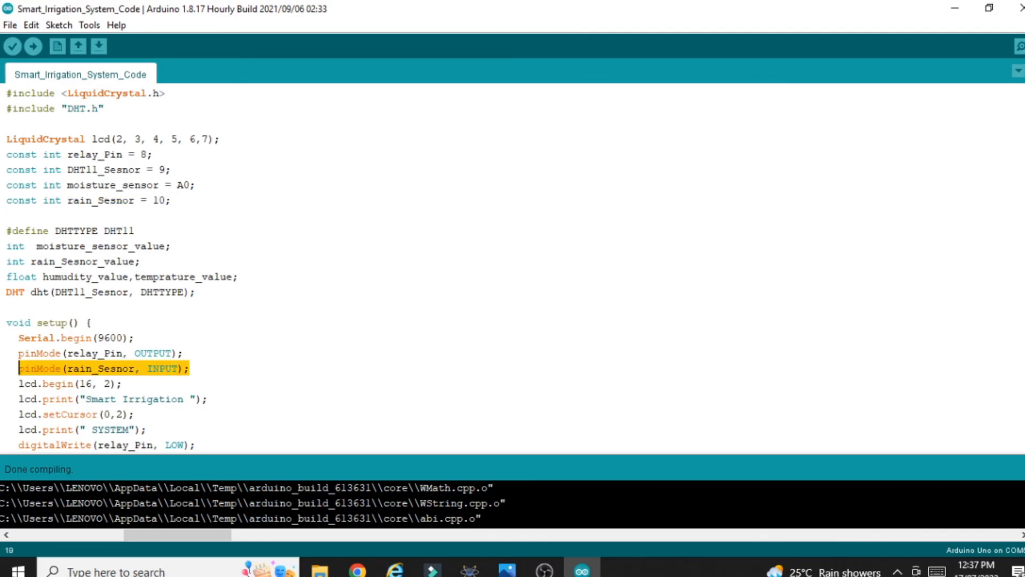
- Examine the rain sensor reading and the rain and moisture conditions in water_motor_start(), then return to the pin declarations
scroll(256, 267, "down", 20)
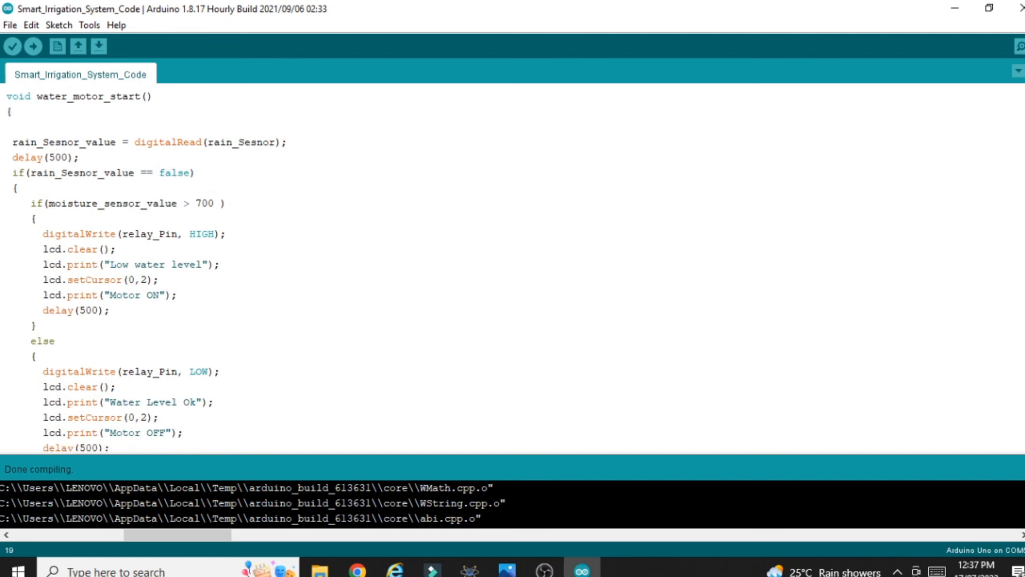
scroll(51, 130, "down", 1)
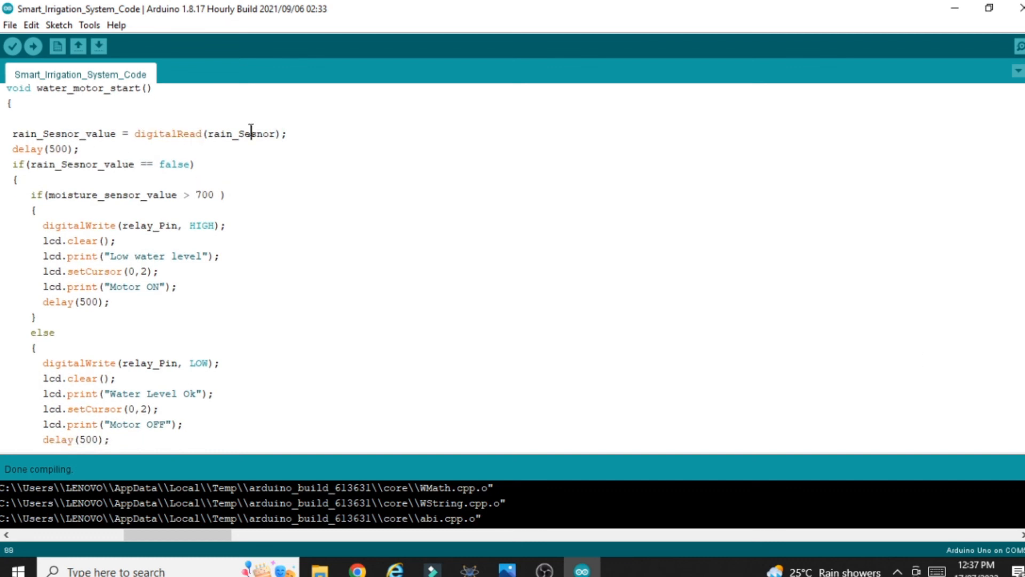
double_click(33, 130)
double_click(75, 164)
double_click(175, 164)
left_click_drag(25, 188, 93, 312)
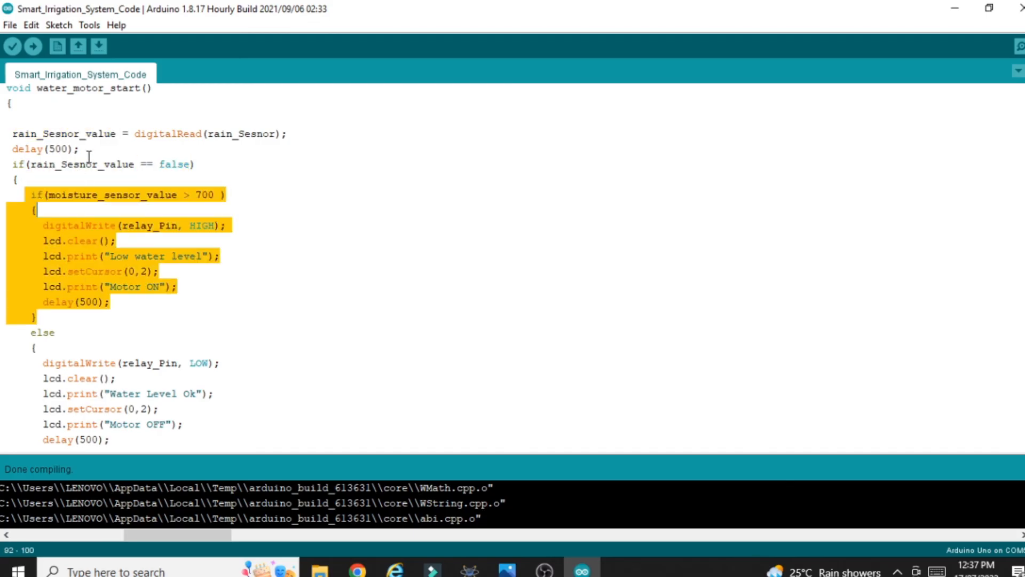
double_click(103, 164)
left_click(171, 164)
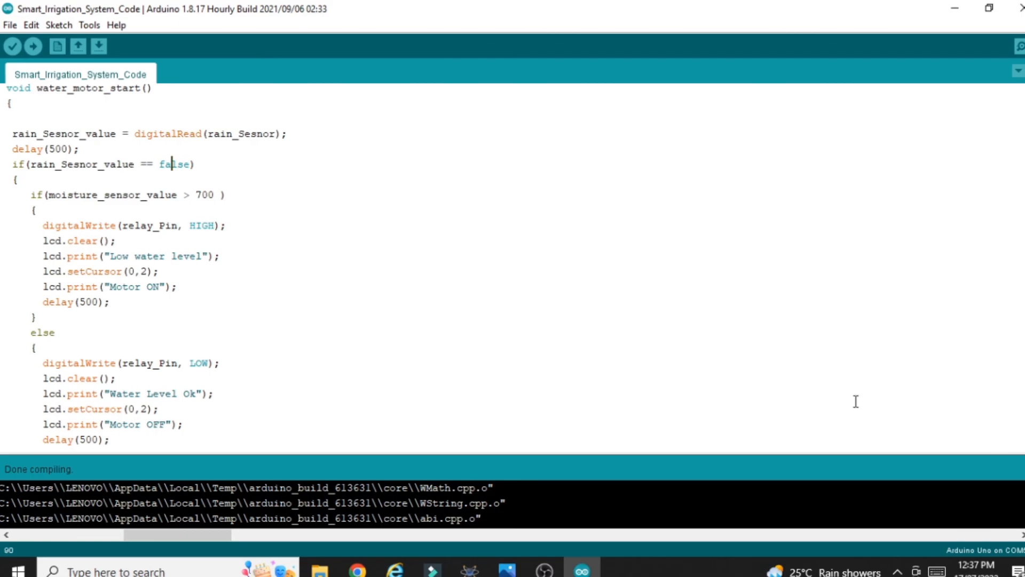
scroll(172, 164, "down", 4)
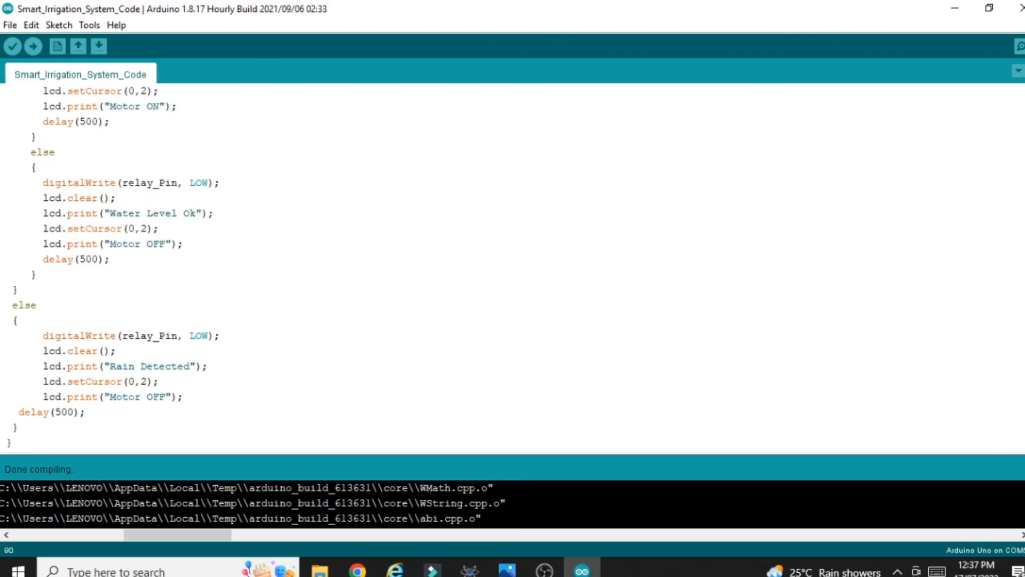
scroll(512, 267, "up", 20)
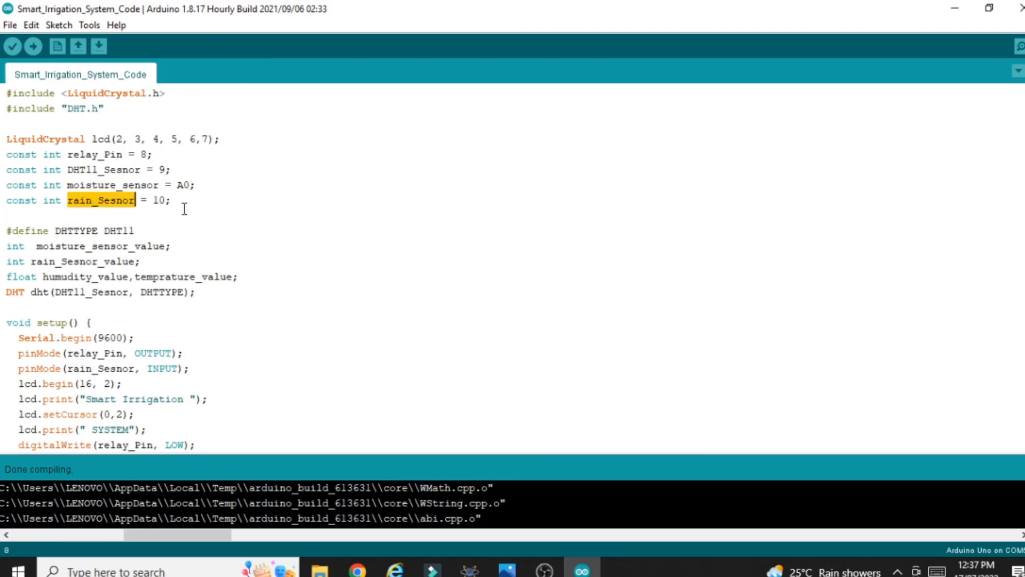
- Minimize the Arduino IDE and switch to the Proteus window
left_click(951, 7)
mouse_move(470, 569)
left_click(518, 505)
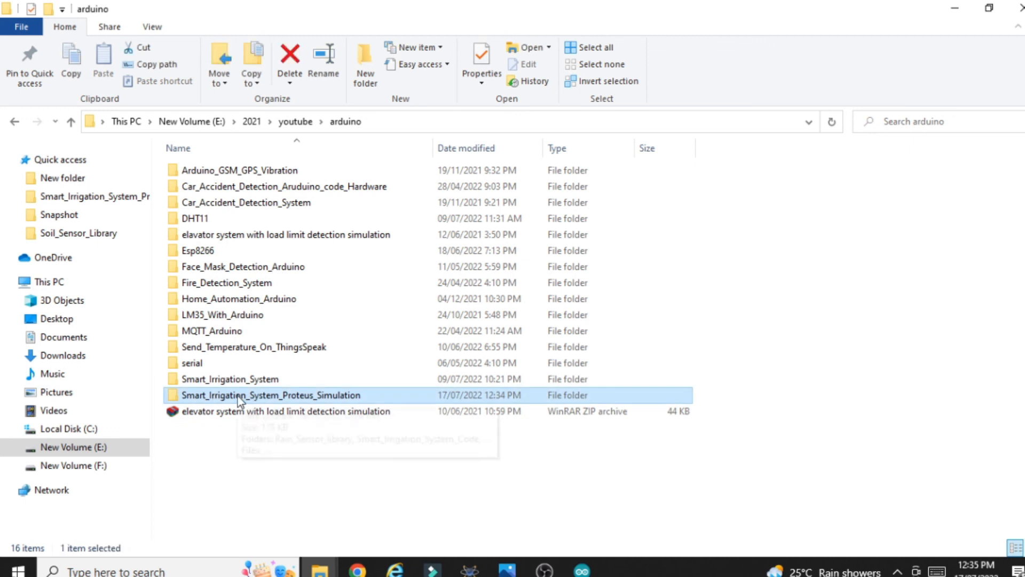
- Minimize the File Explorer and Arduino IDE windows and start Proteus 8 Professional as administrator
left_click(955, 8)
left_click(954, 8)
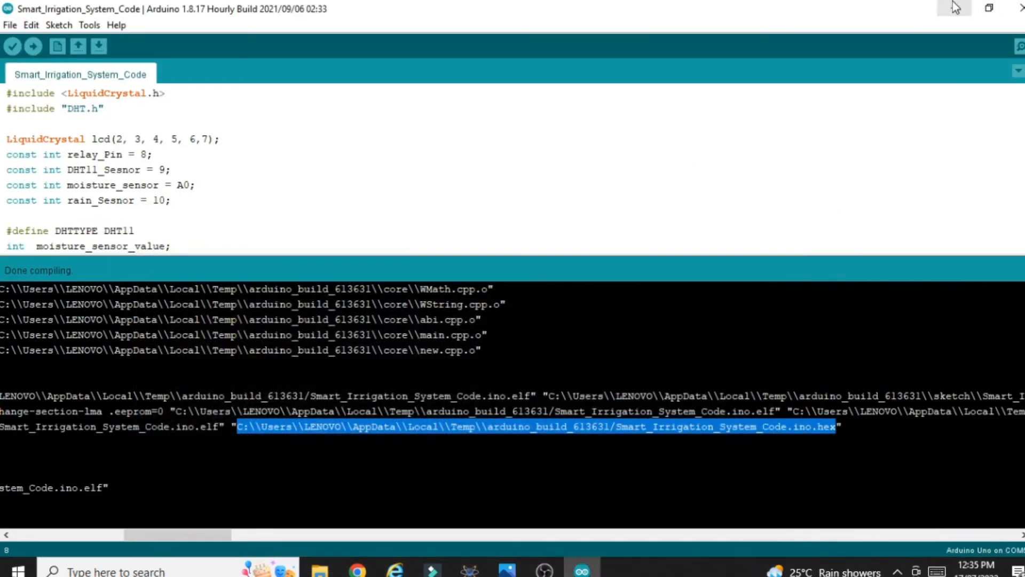
left_click(953, 6)
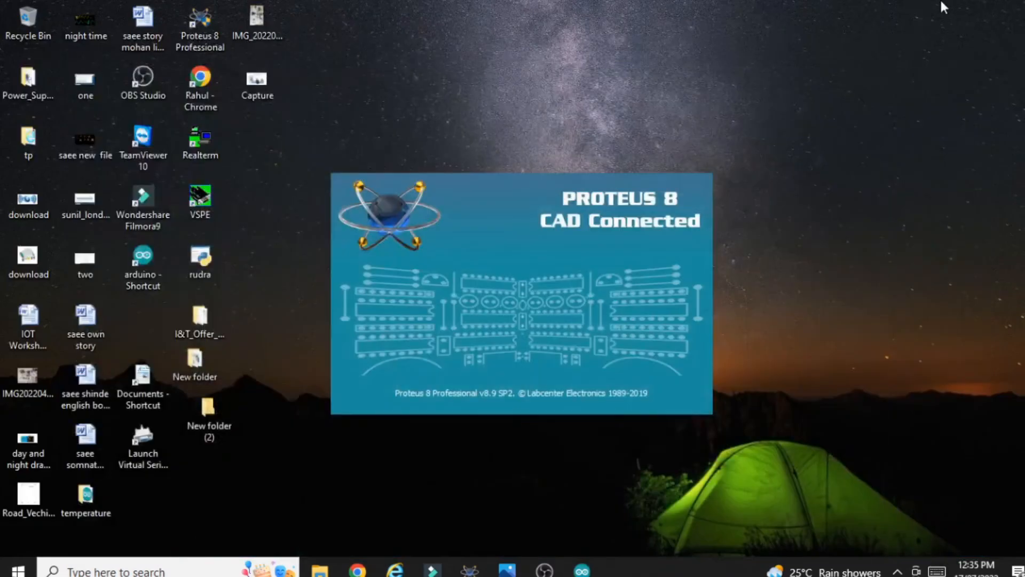
right_click(204, 22)
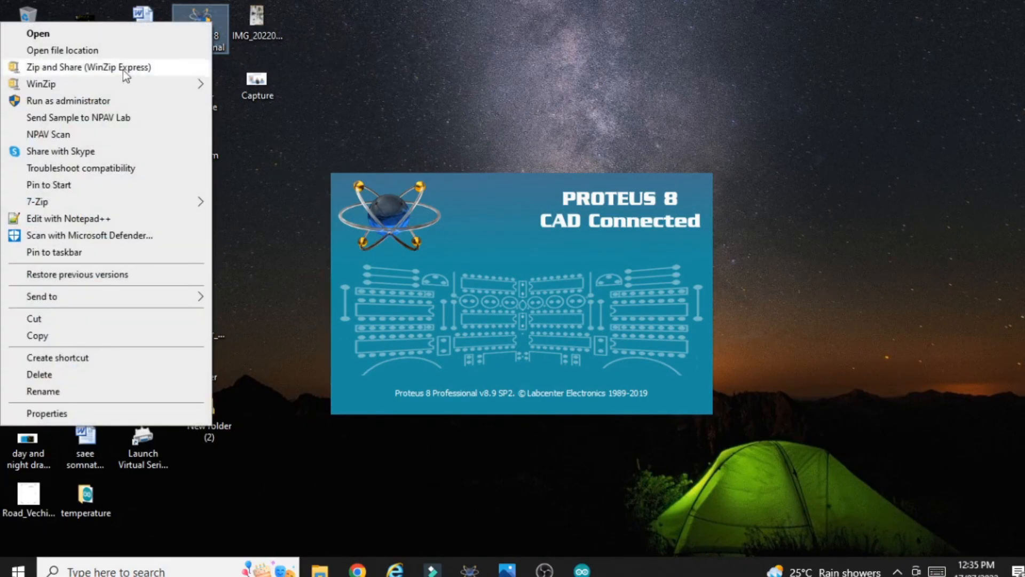
left_click(40, 109)
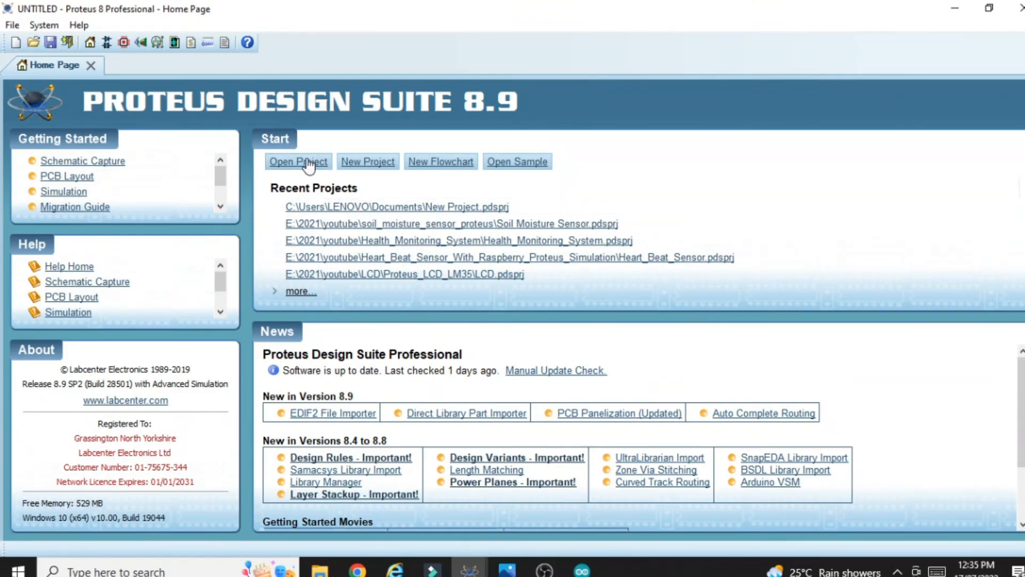
- Open the project Smart_Irrigation_System_Proteus_Simulation from its folder on the E: drive
left_click(308, 162)
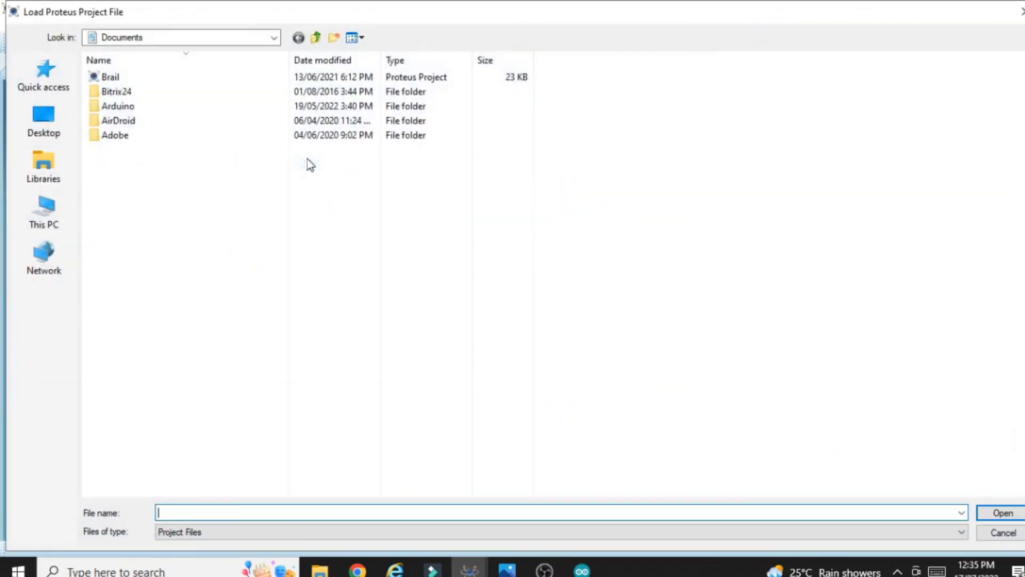
left_click(40, 227)
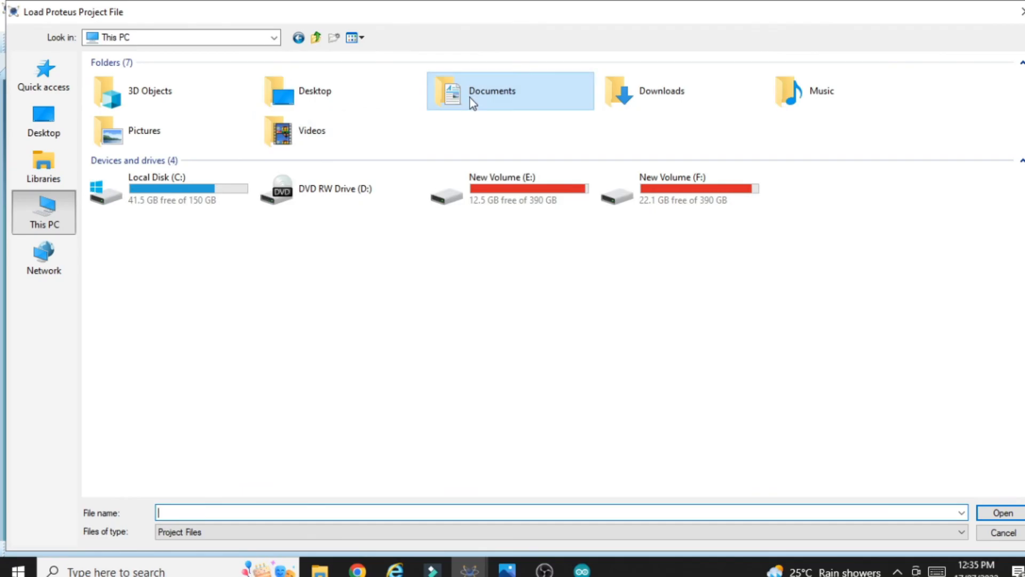
double_click(568, 196)
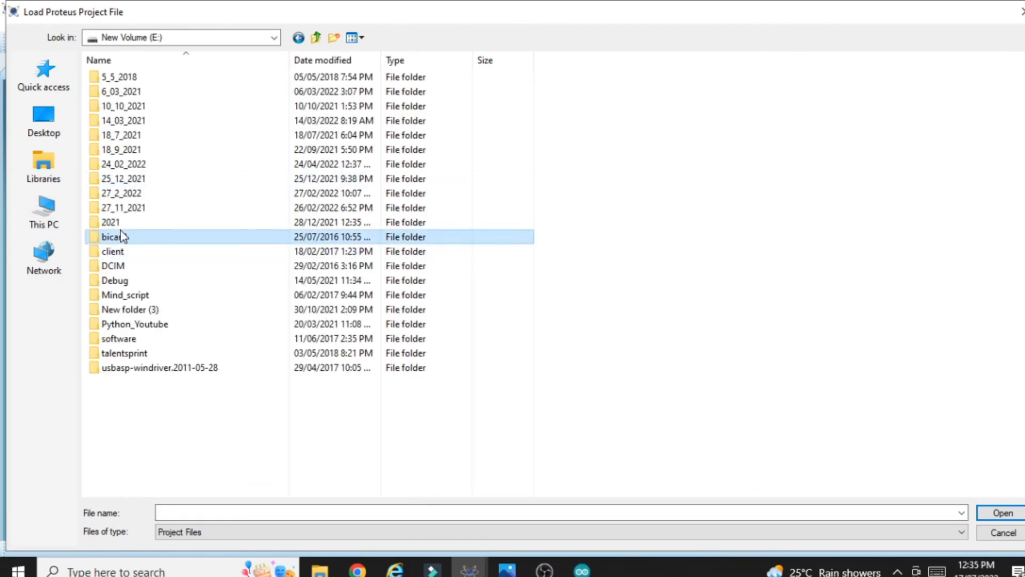
double_click(138, 221)
double_click(155, 80)
left_click(127, 123)
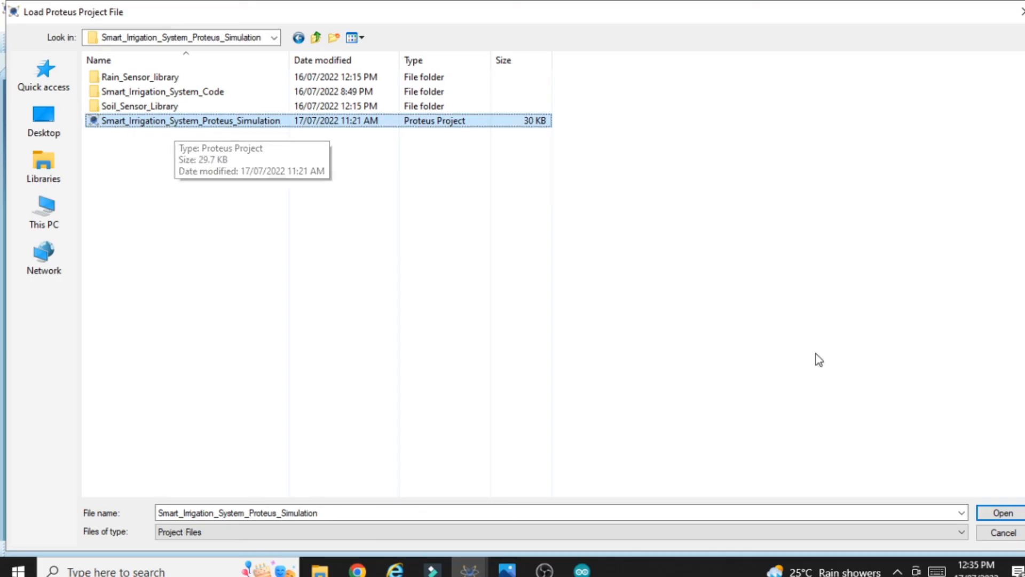
left_click(996, 513)
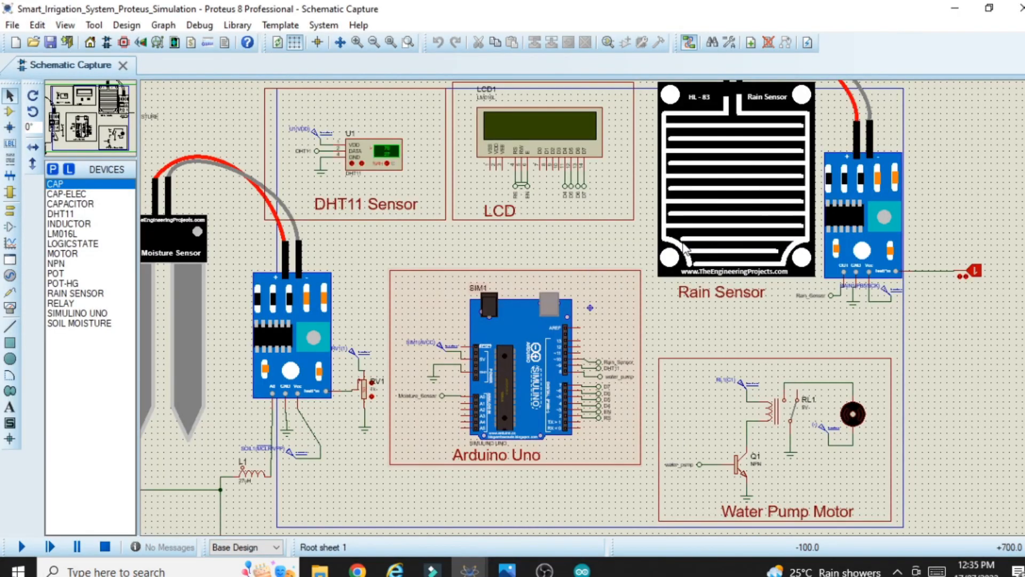
- Assign RainSensorsTEP.HEX from Rain_Sensor_library as the rain sensor's program file
double_click(685, 247)
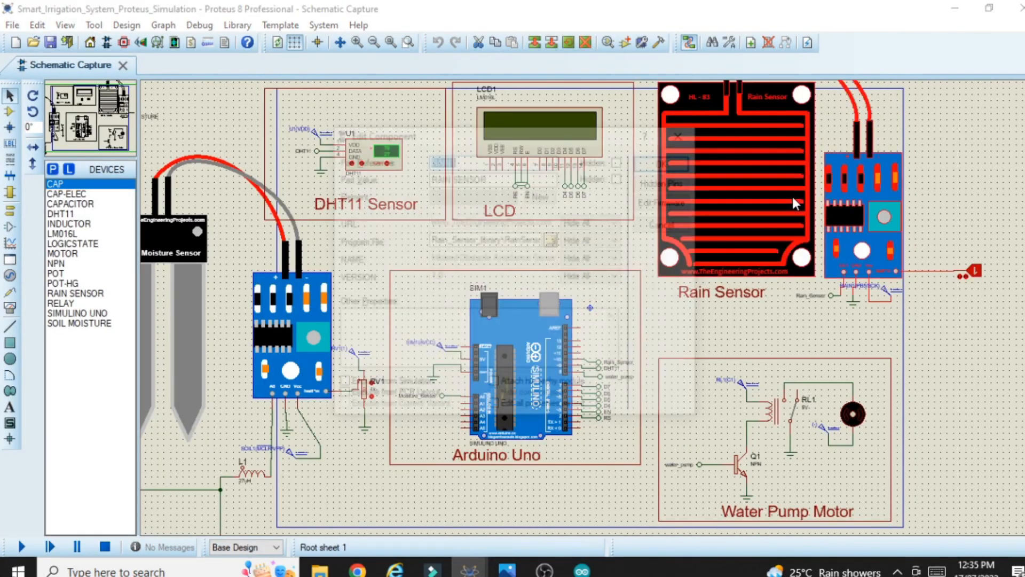
left_click(553, 239)
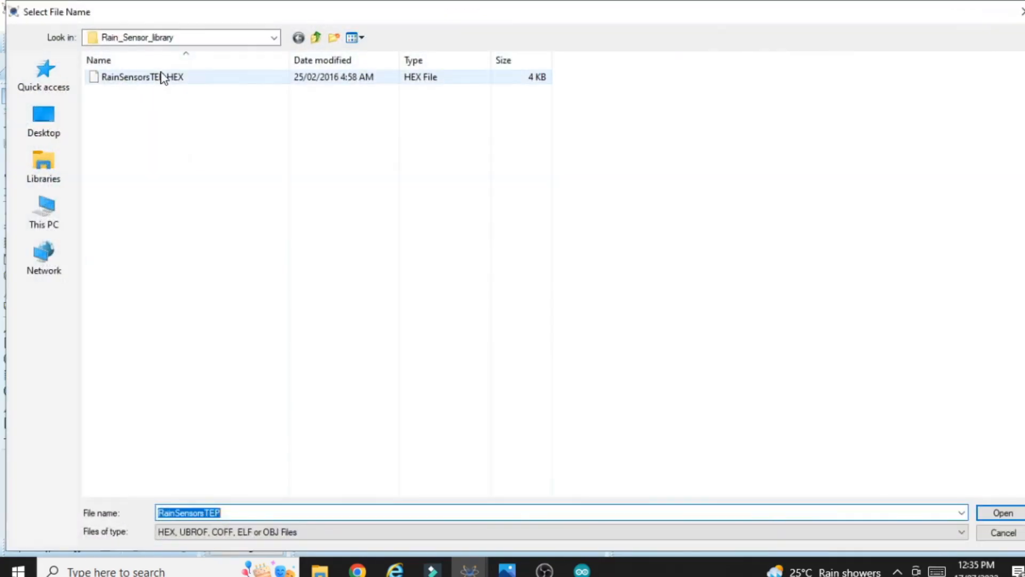
left_click(160, 77)
left_click(981, 515)
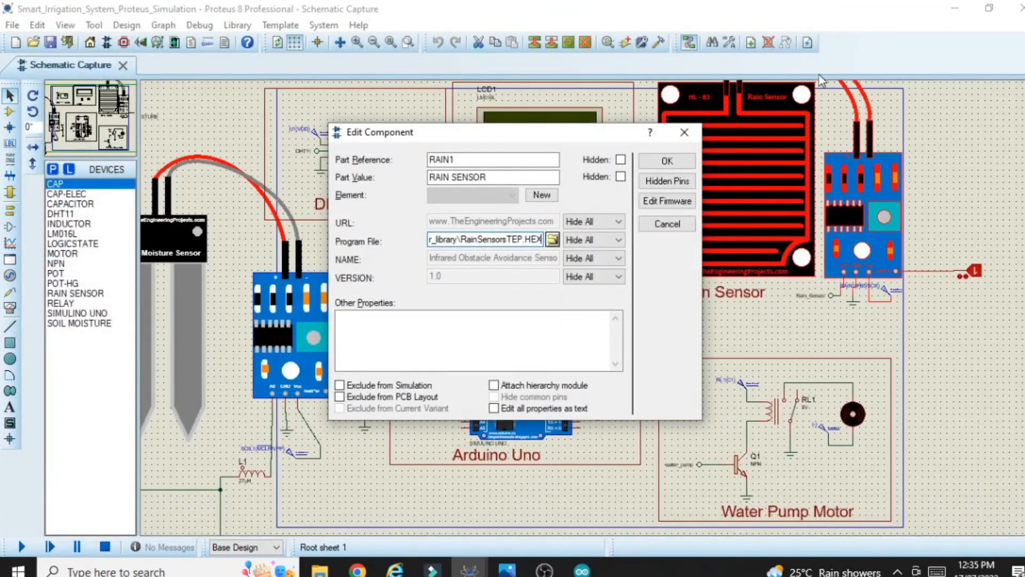
left_click(667, 161)
- Assign SoilMoistureSensorTEP.HEX from Soil_Sensor_Library as the soil moisture sensor's HEX file
double_click(283, 374)
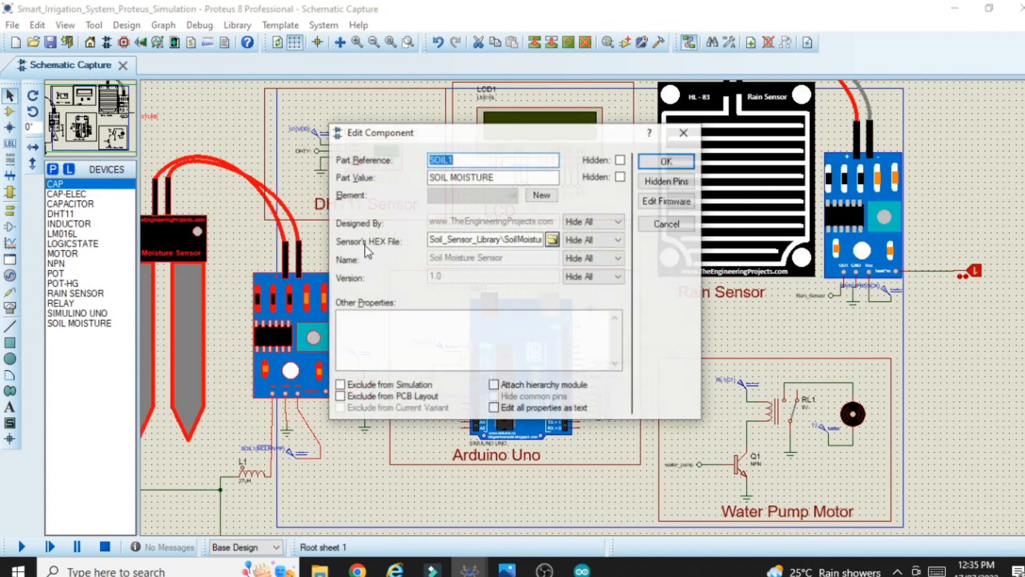
left_click(550, 241)
left_click(241, 78)
left_click(1003, 512)
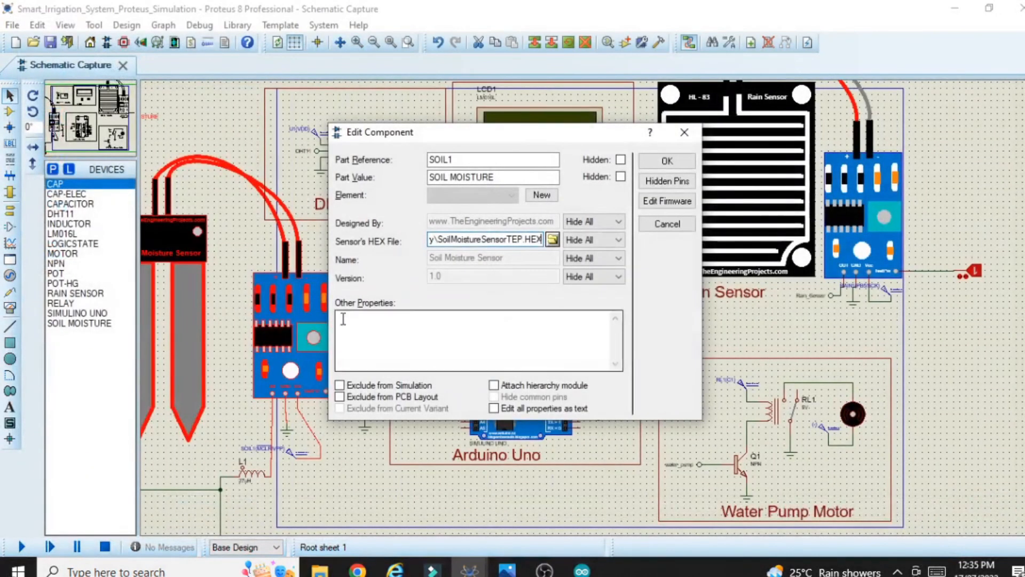
left_click(667, 161)
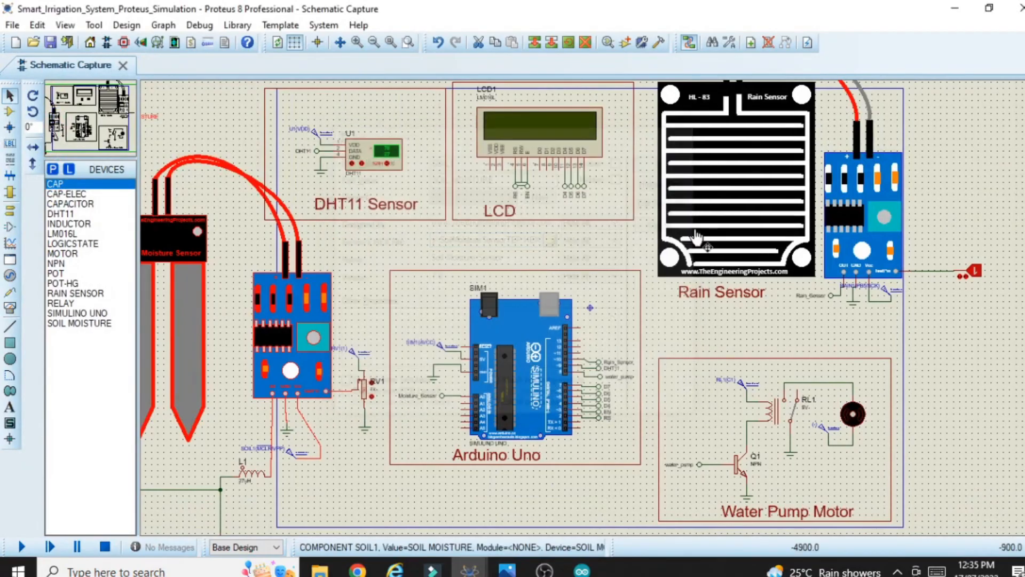
- Open the component properties of the Arduino Uno board
left_click(521, 394)
left_click(521, 393)
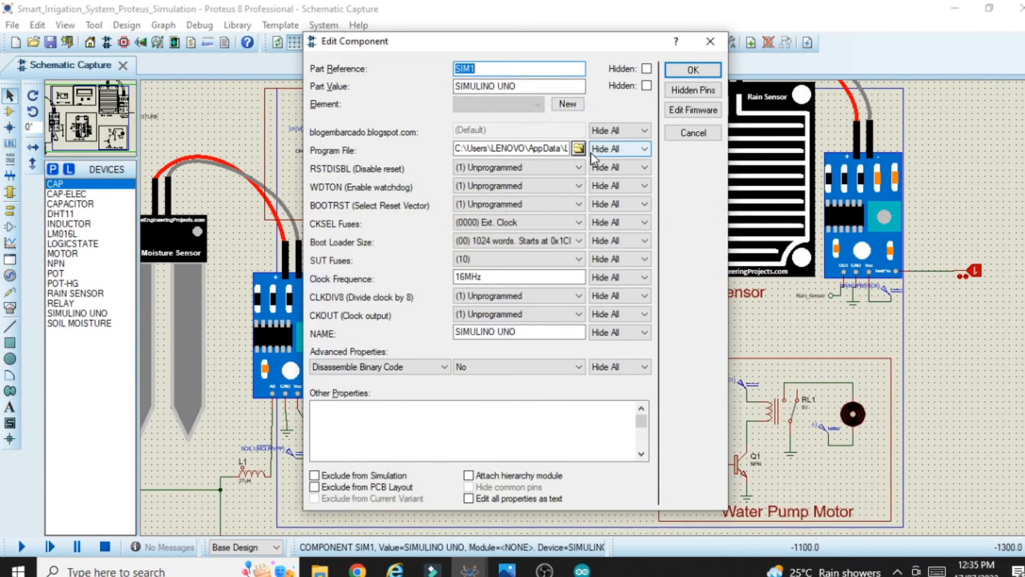
left_click(579, 149)
left_click(174, 78)
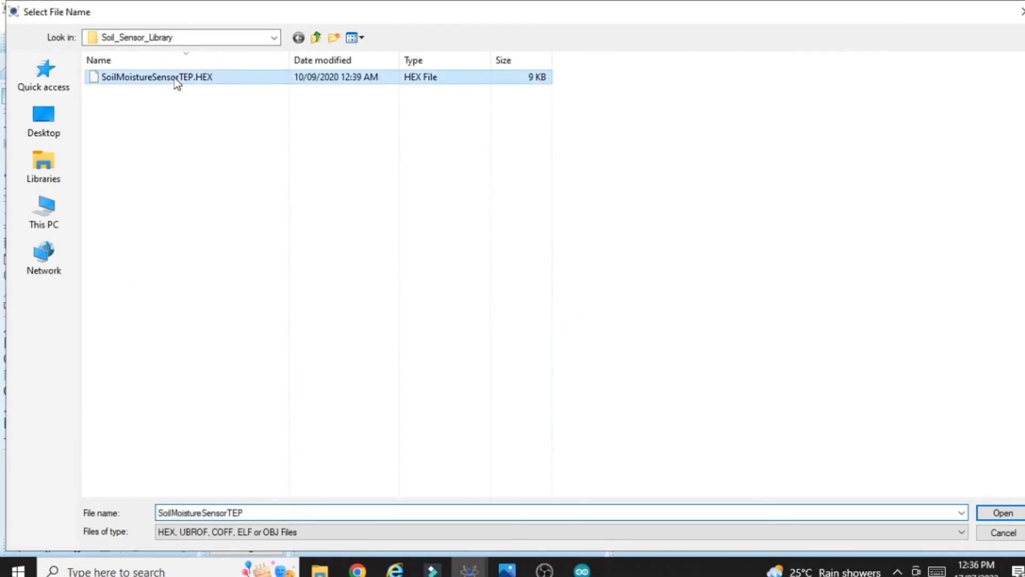
left_click(1020, 15)
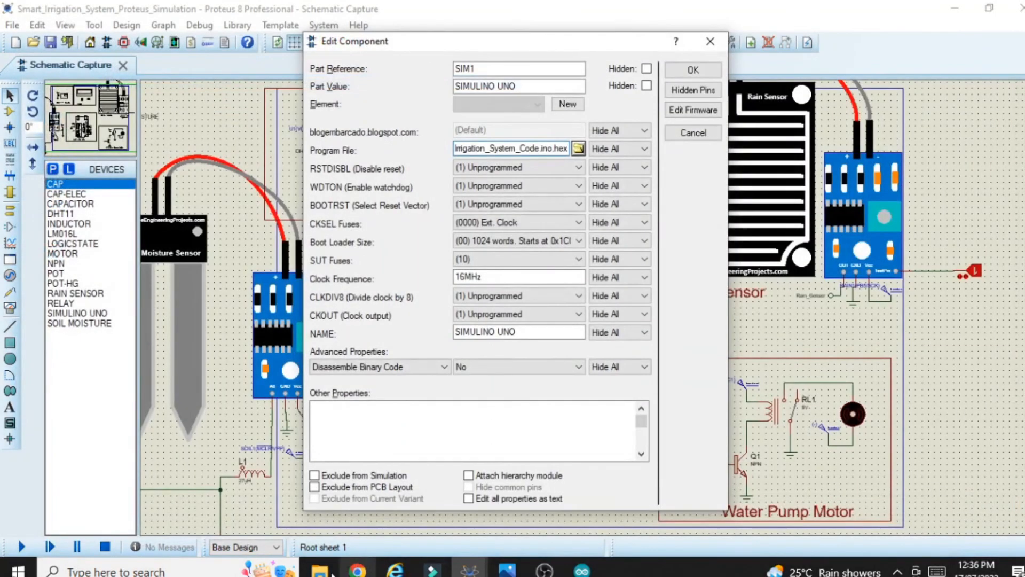
- Copy the path of the arduino_build_613631 folder in File Explorer and return to the Arduino Uno's properties in Proteus
mouse_move(320, 570)
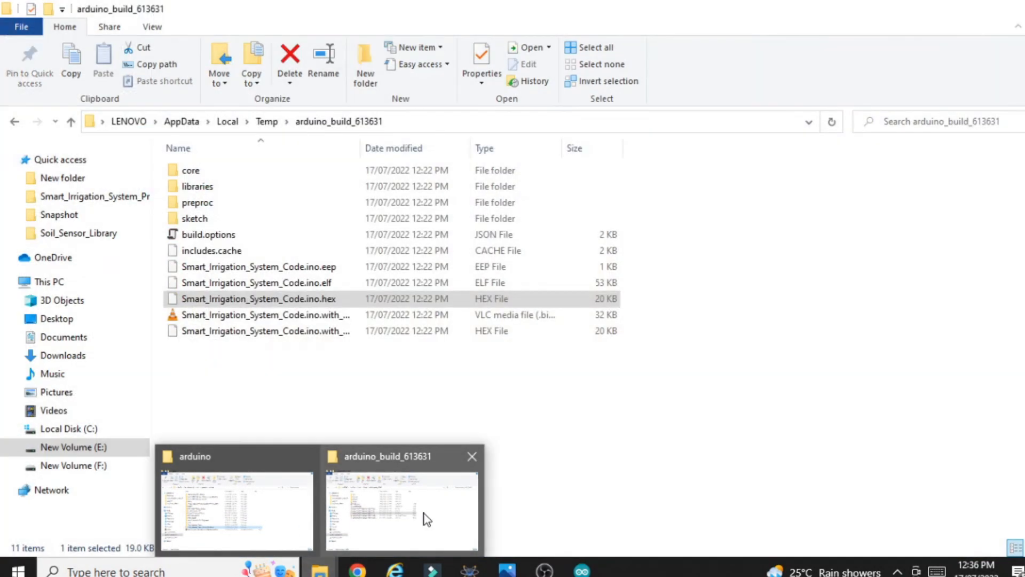
left_click(424, 521)
left_click(458, 121)
key("ctrl+c")
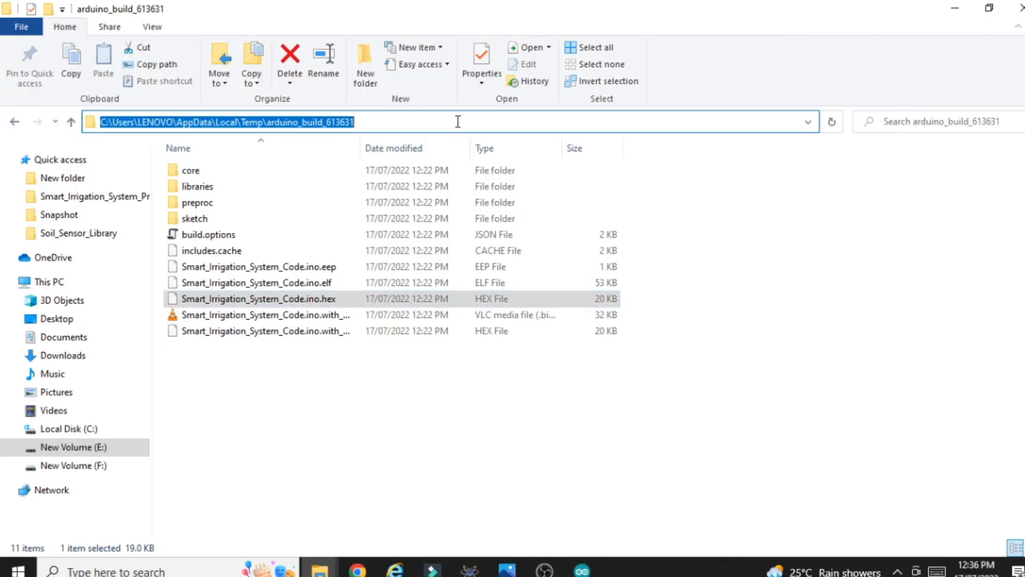
left_click(953, 7)
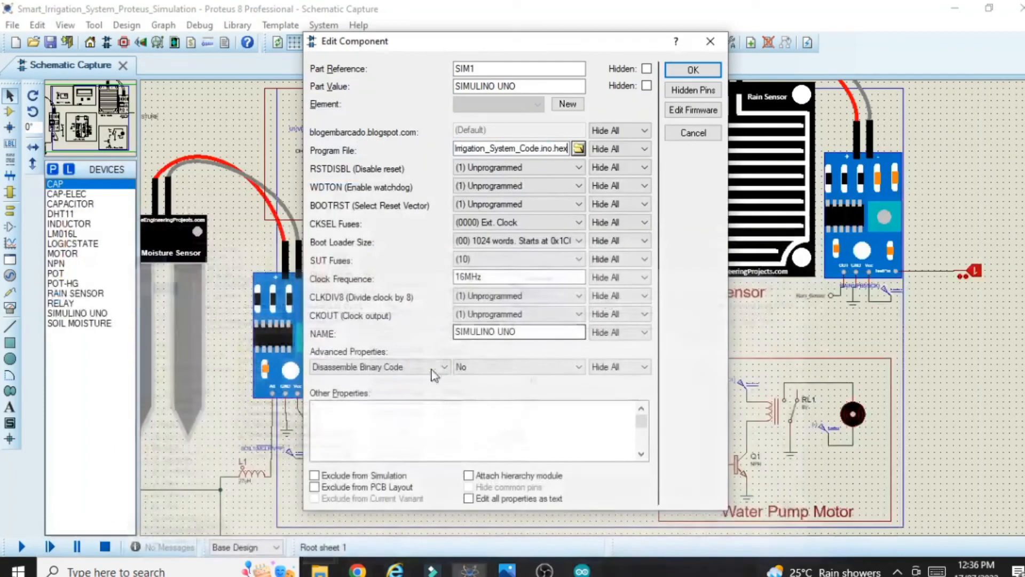
- Load Smart_Irrigation_System_Code.ino.hex from the copied folder path as the Arduino Uno's program file and start the simulation
left_click(575, 148)
key("ctrl+v")
key("Return")
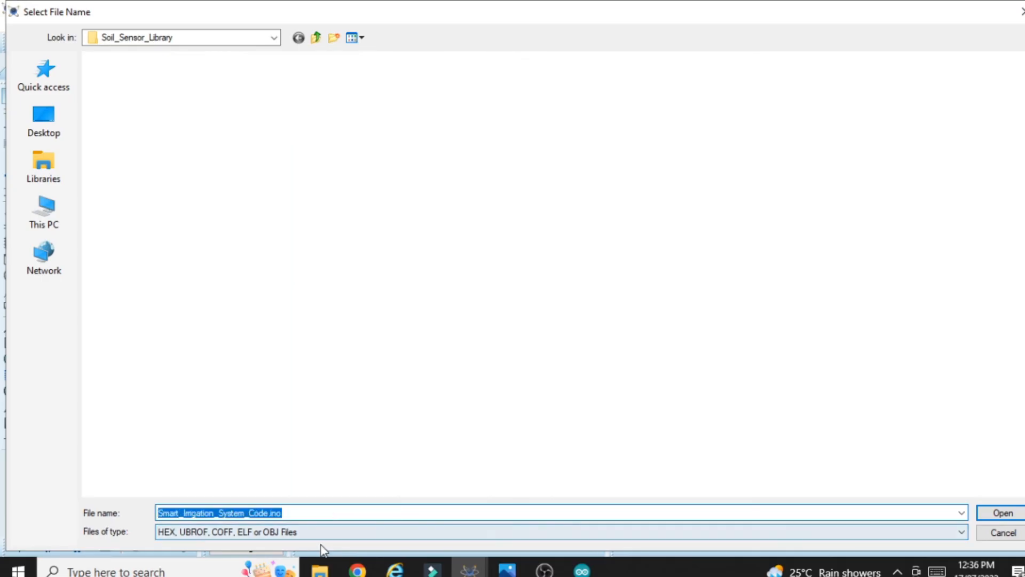
left_click(282, 151)
left_click(1014, 517)
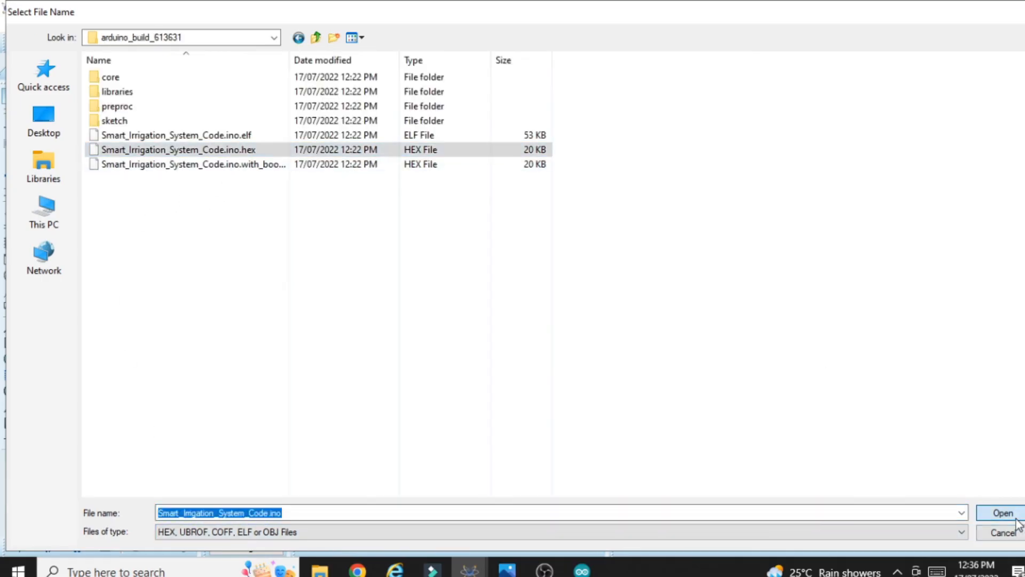
left_click(717, 69)
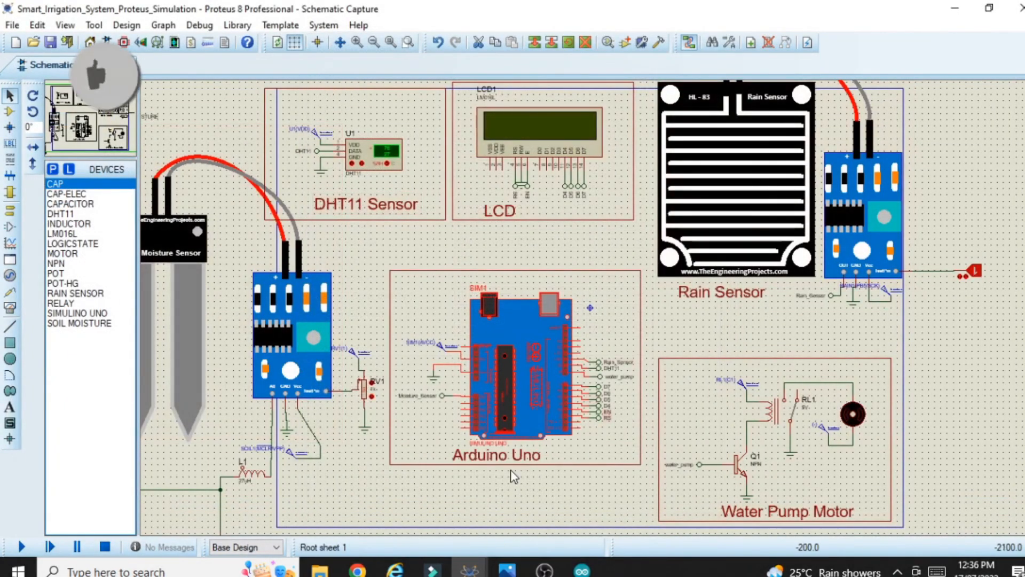
left_click(21, 546)
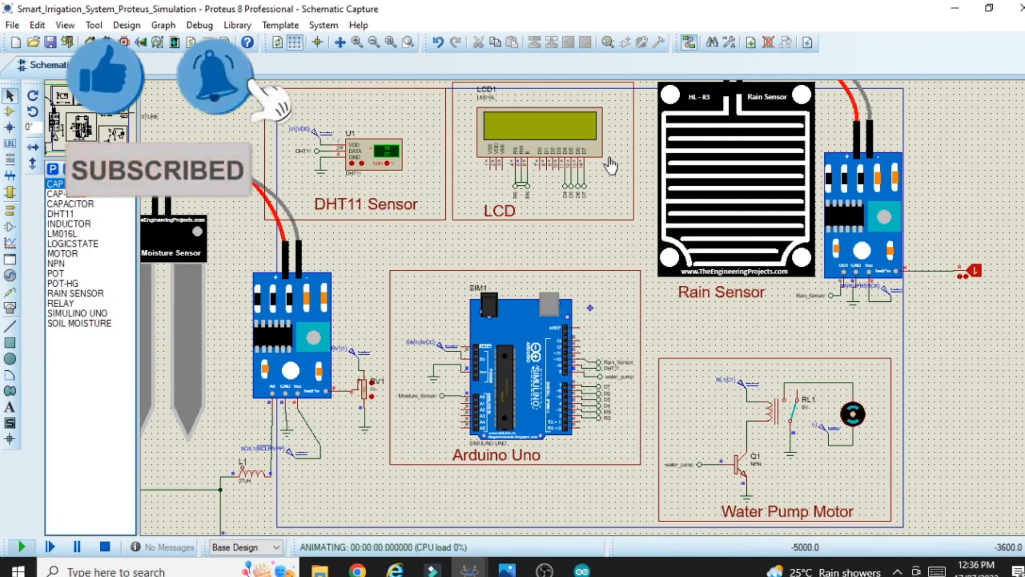